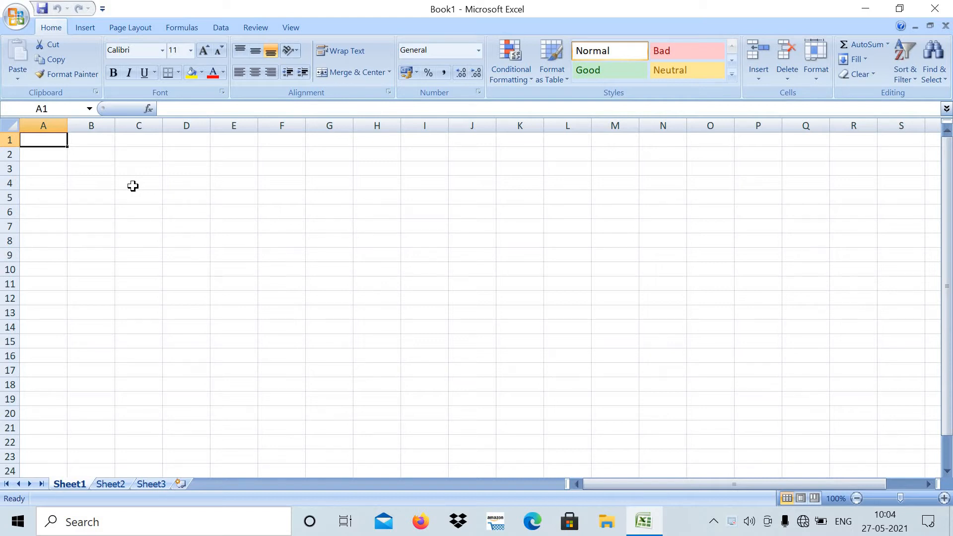
# - Enter the column headers name, s1, s2, s3 and s4 in cells A1 through E1
pyautogui.write('name')
pyautogui.press('Tab')
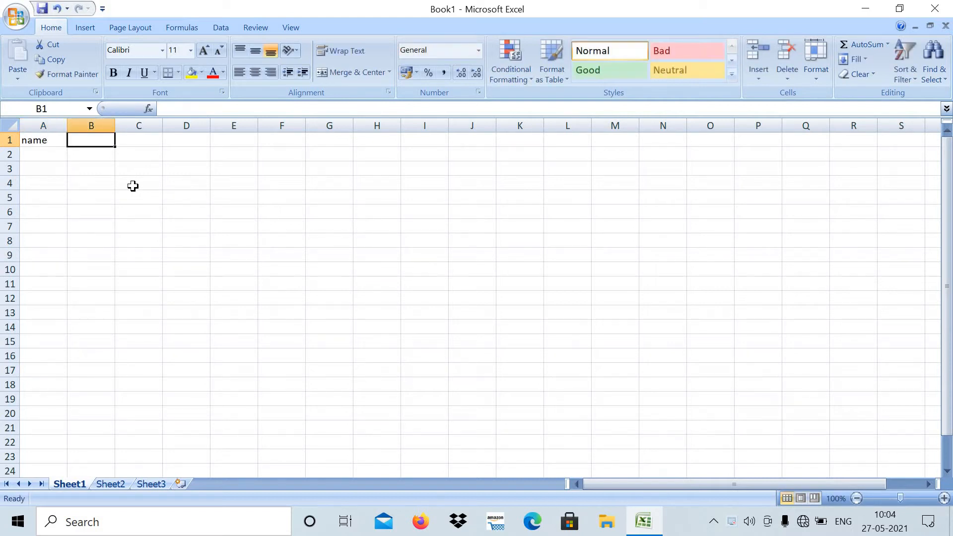
pyautogui.write('s1')
pyautogui.press('Tab')
pyautogui.write('s2')
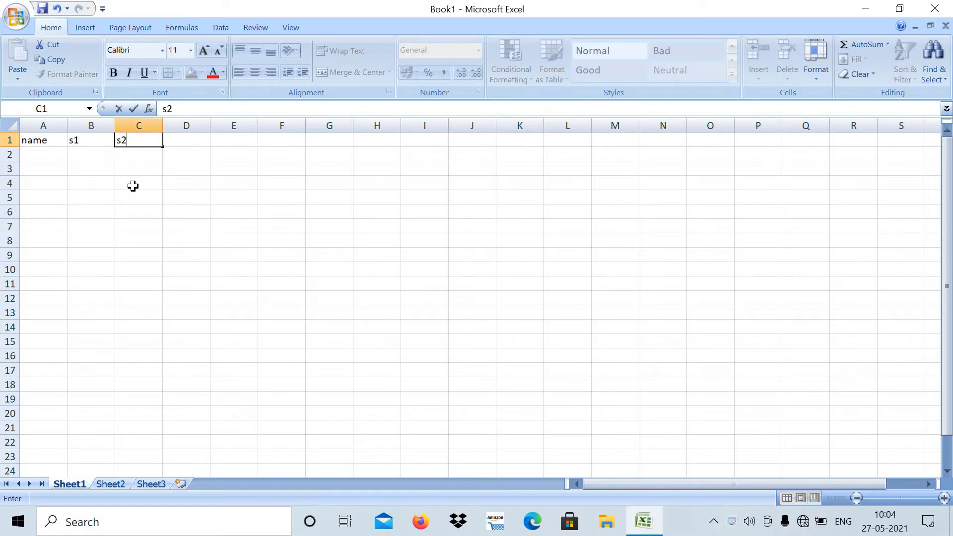
pyautogui.press('Tab')
pyautogui.write('s3')
pyautogui.press('Tab')
pyautogui.write('s')
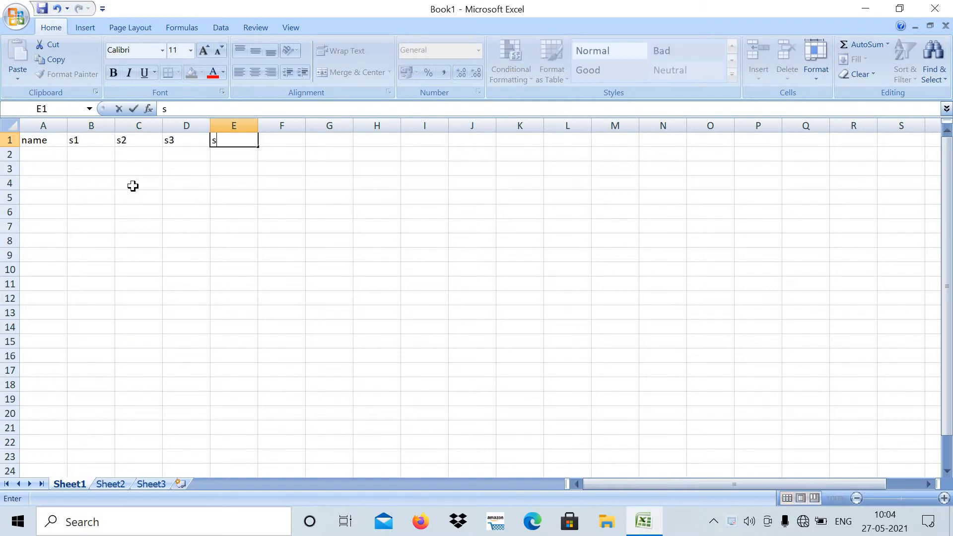
pyautogui.write('4')
# - Add the headers total in F1 and avg in G1 to complete the header row
pyautogui.press('Tab')
pyautogui.write('to')
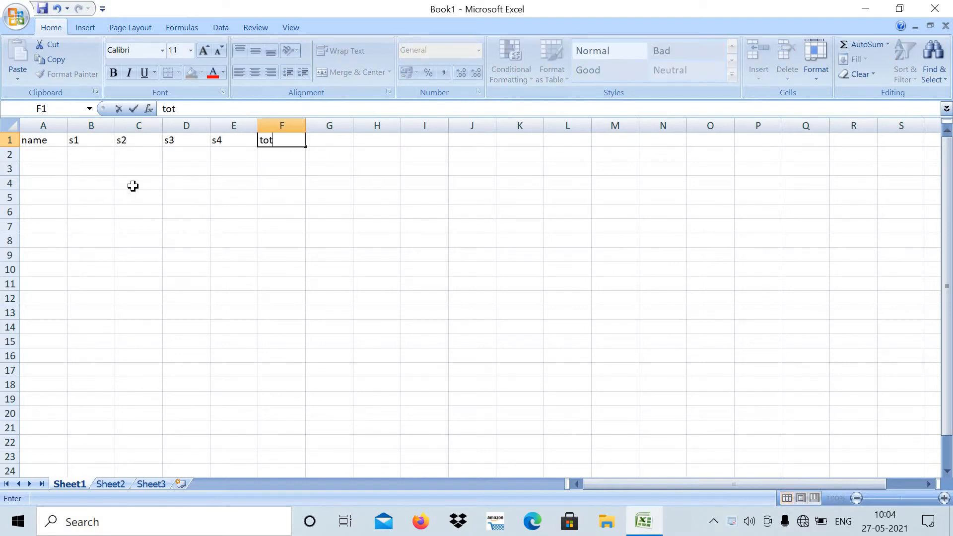
pyautogui.write('tal')
pyautogui.press('Tab')
pyautogui.write('avg')
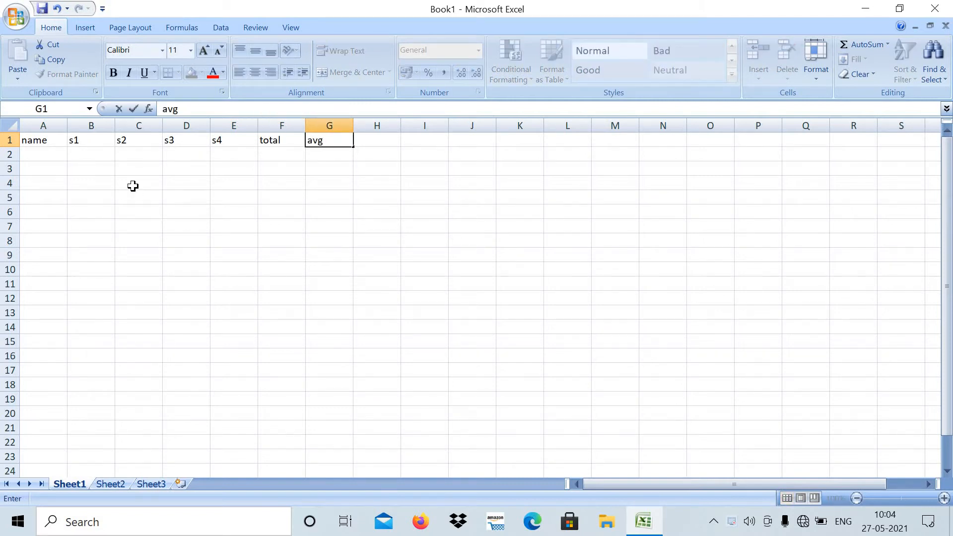
pyautogui.press('Return')
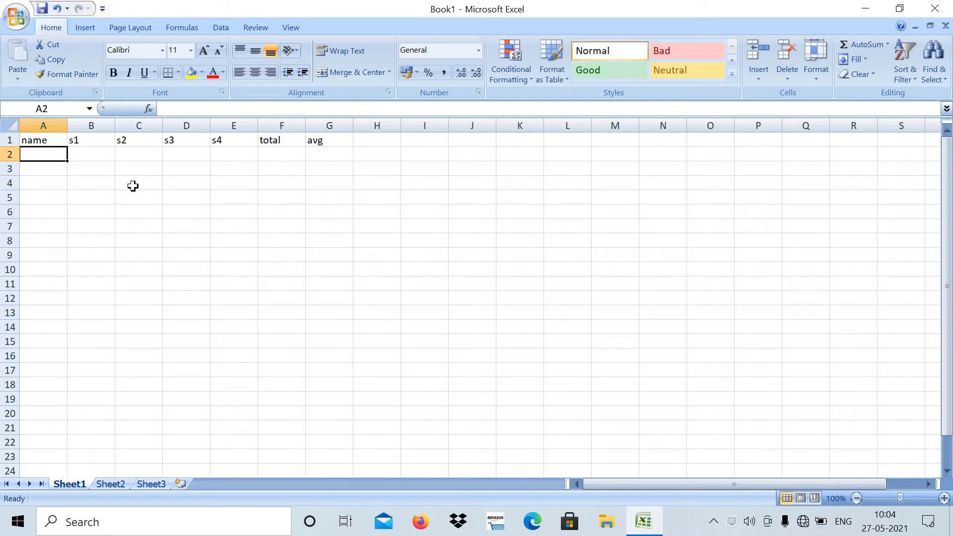
# - Fill row 2 with the first student's name and the marks 67, 78, 89 and 90 under s1 to s4
pyautogui.write('raja')
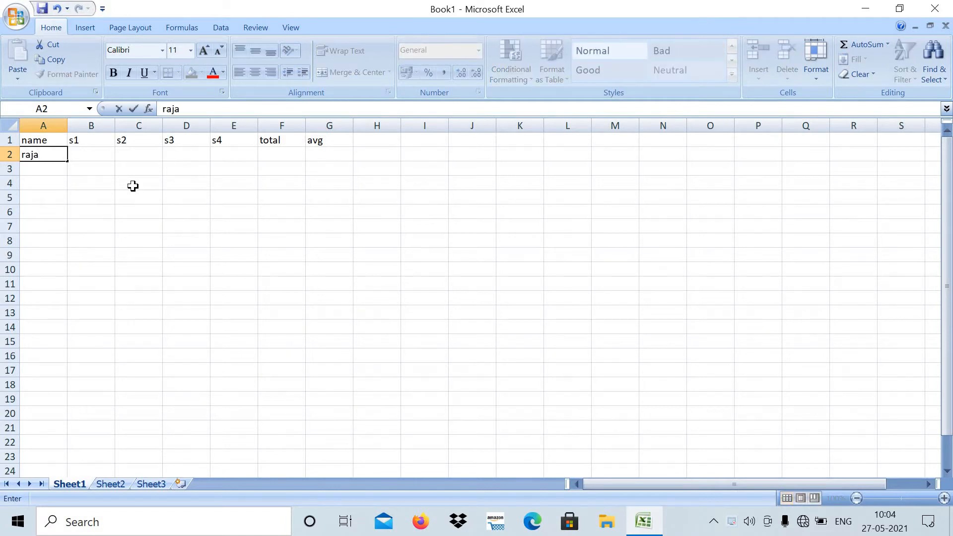
pyautogui.press('Tab')
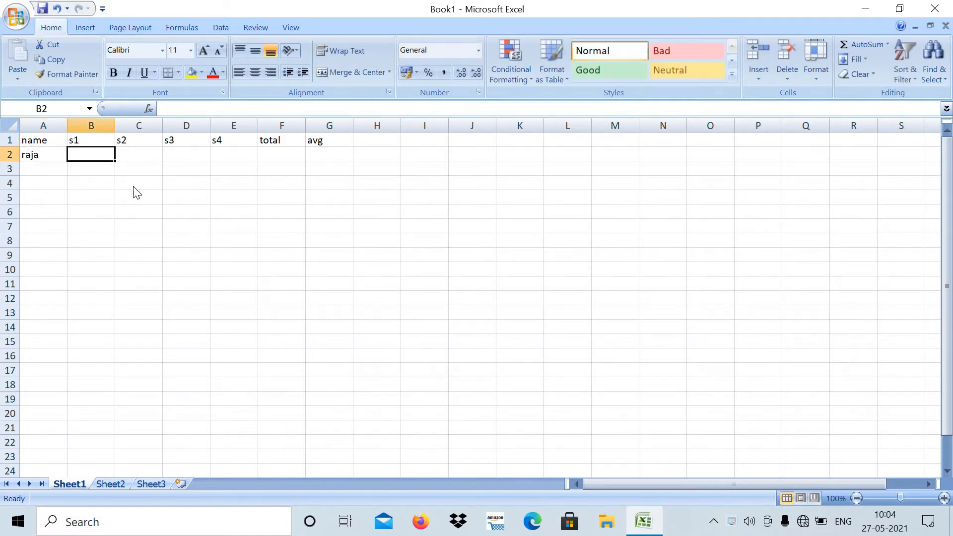
pyautogui.write('67')
pyautogui.press('Tab')
pyautogui.write('78')
pyautogui.press('Tab')
pyautogui.write('89')
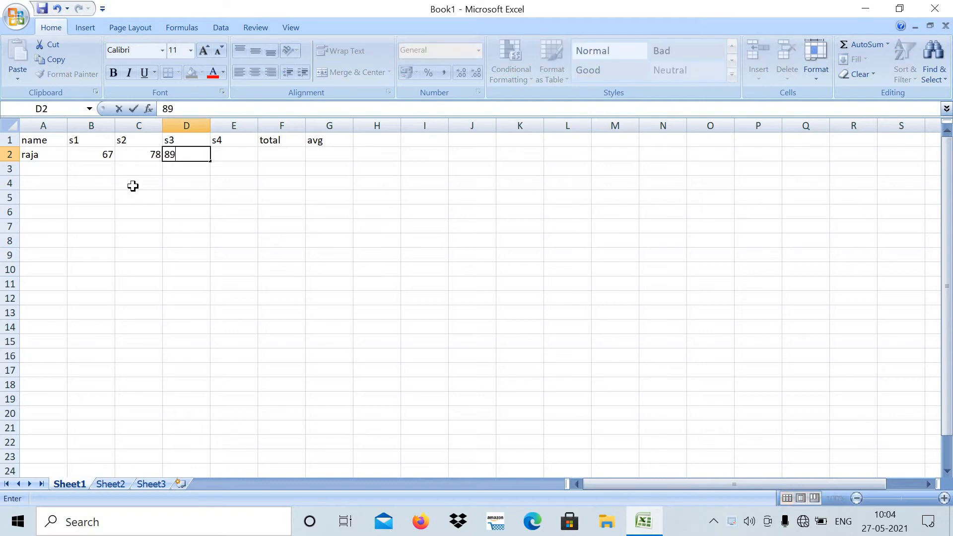
pyautogui.press('Tab')
pyautogui.write('90')
pyautogui.press('Tab')
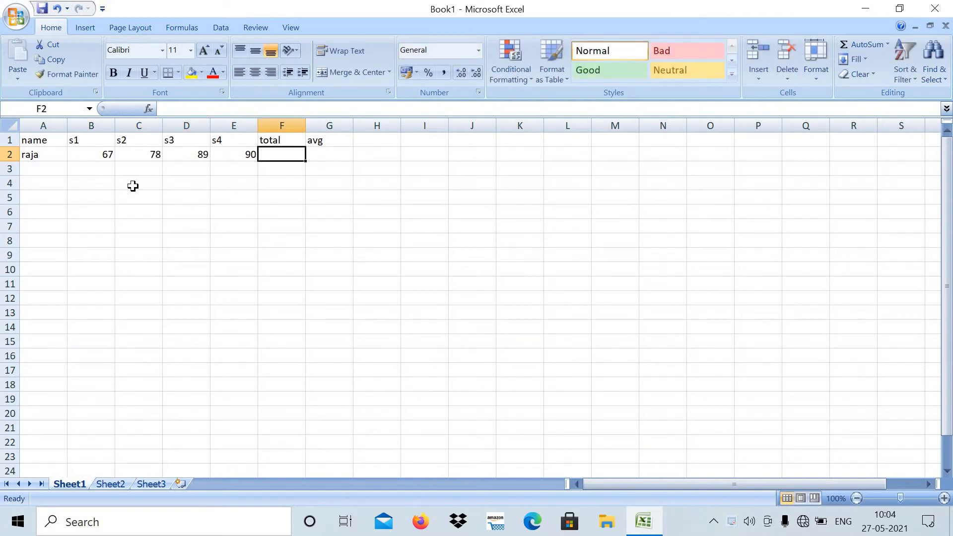
pyautogui.press('Return')
# - Fill row 3 with the second student's name and the marks 76, 65, 54 and 66 under s1 to s4
pyautogui.write('sa')
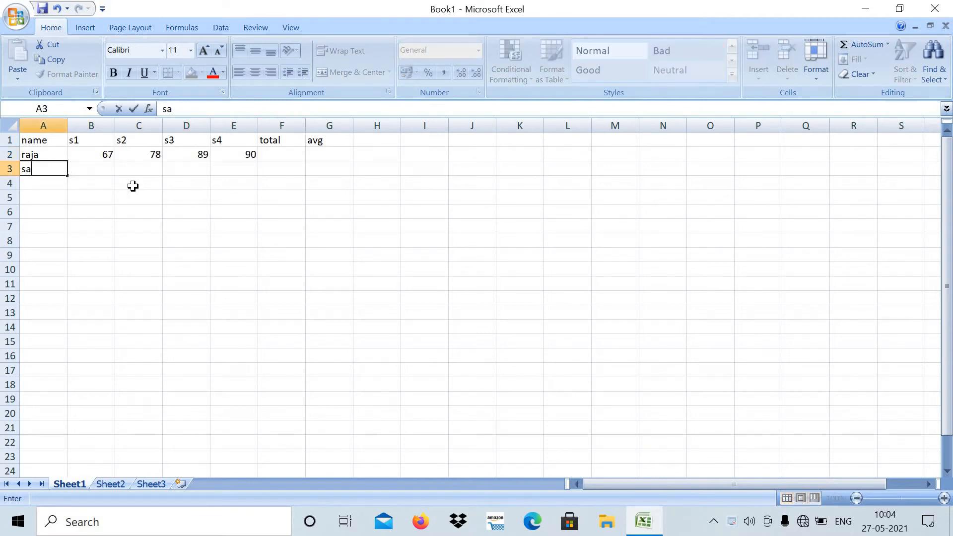
pyautogui.write('si')
pyautogui.press('Tab')
pyautogui.write('76')
pyautogui.press('Tab')
pyautogui.write('65')
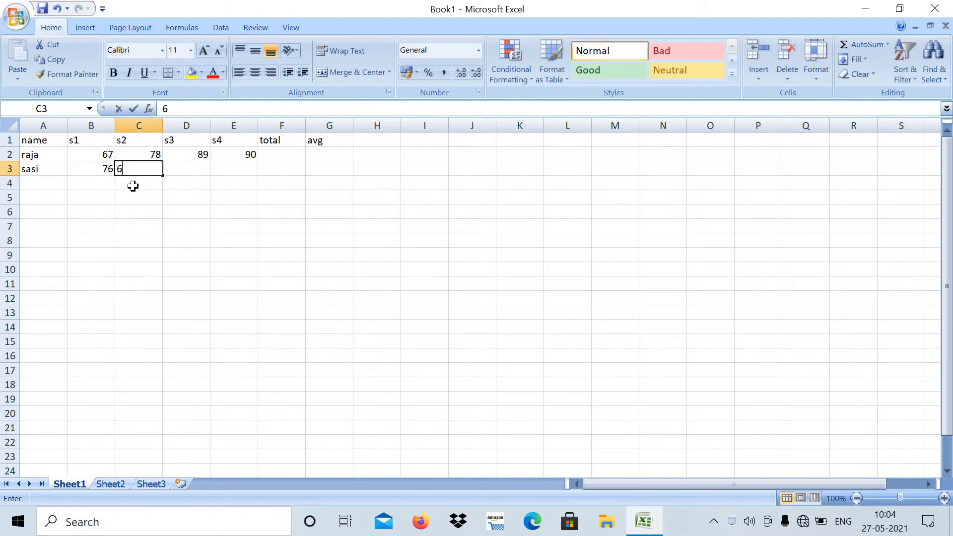
pyautogui.press('Tab')
pyautogui.write('54')
pyautogui.press('Tab')
pyautogui.write('66')
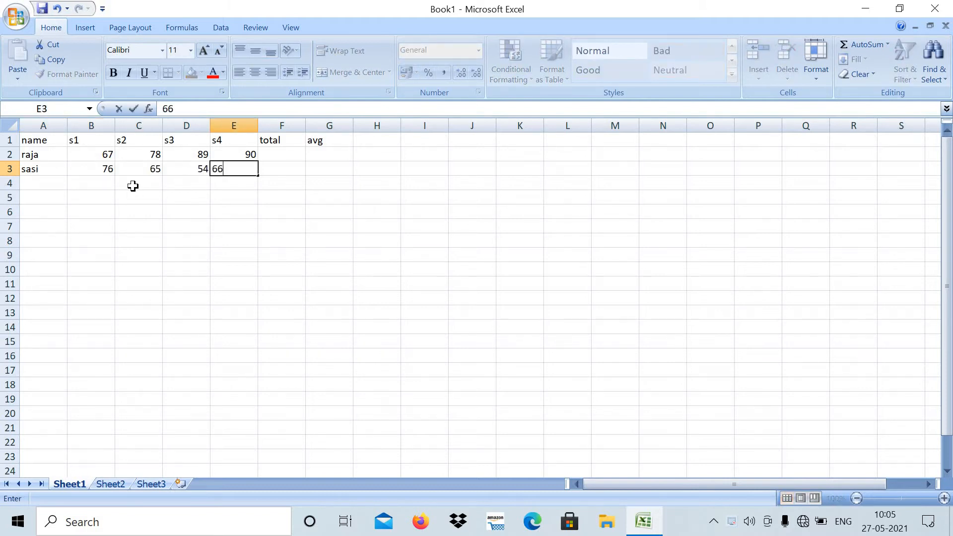
pyautogui.press('Tab')
pyautogui.press('Return')
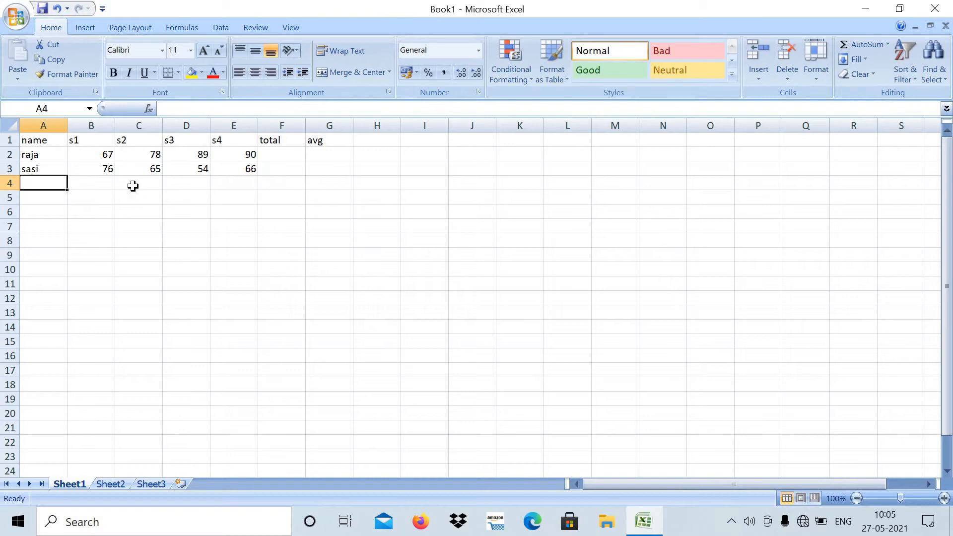
# - Fill row 4 with the third student's name and the marks 75, 64, 53 and 46 under s1 to s4
pyautogui.write('kiran')
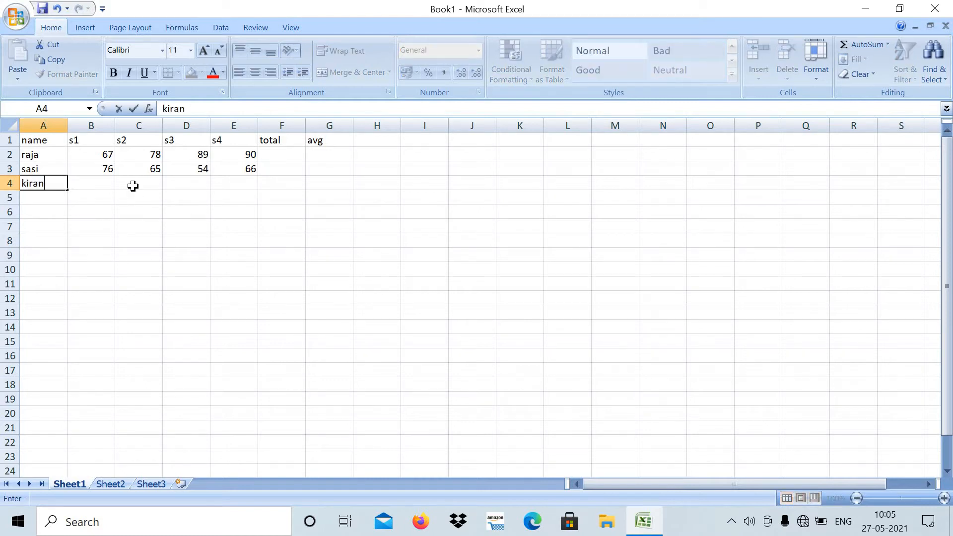
pyautogui.press('Tab')
pyautogui.write('75')
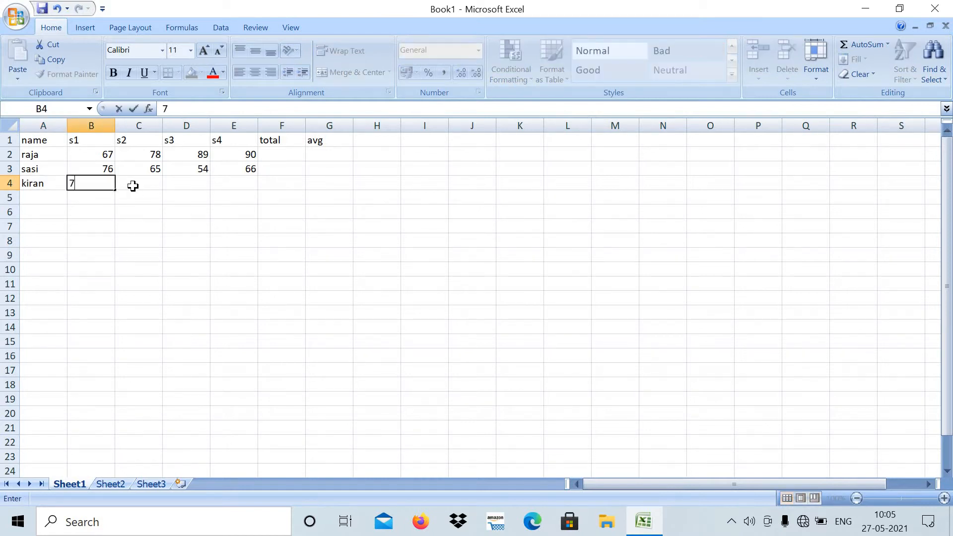
pyautogui.press('Tab')
pyautogui.write('64')
pyautogui.press('Tab')
pyautogui.write('53')
pyautogui.press('Tab')
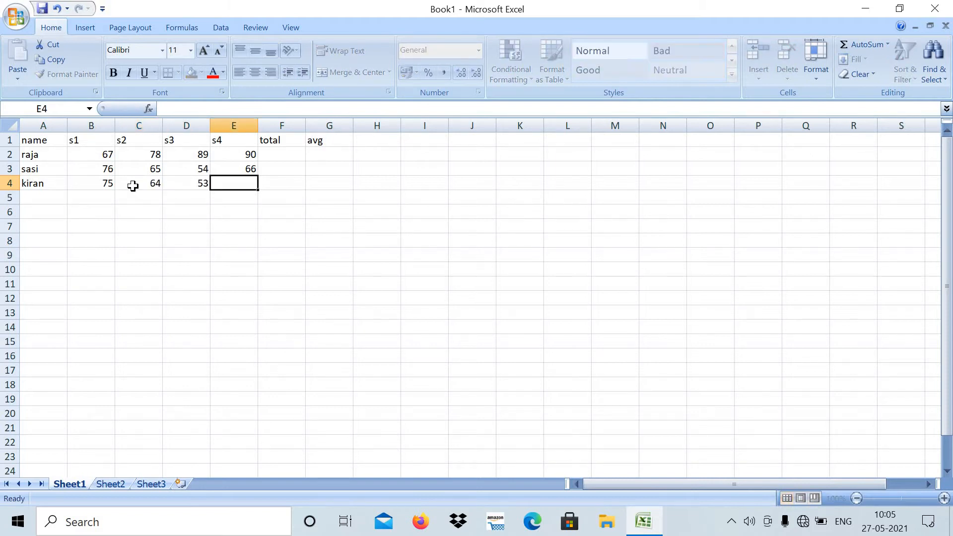
pyautogui.write('46')
pyautogui.press('Tab')
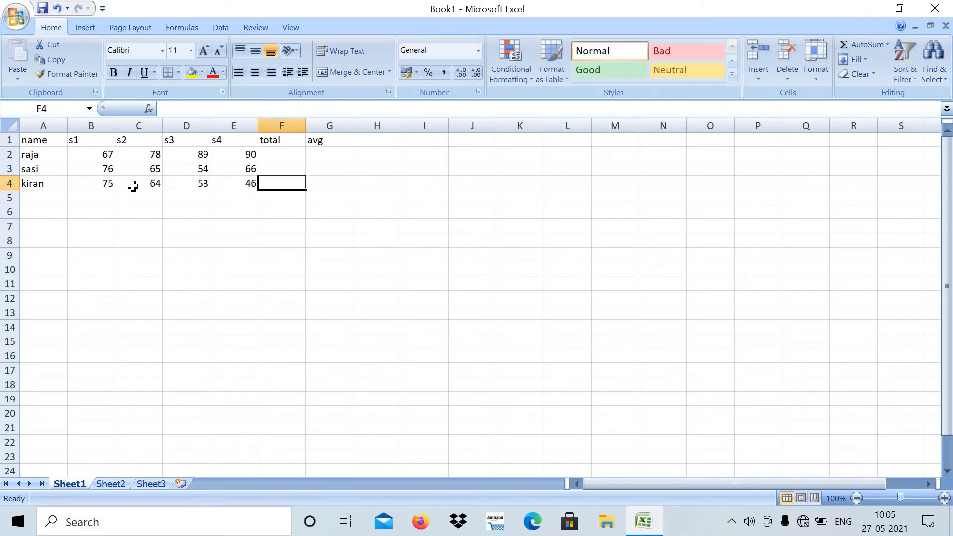
pyautogui.press('Return')
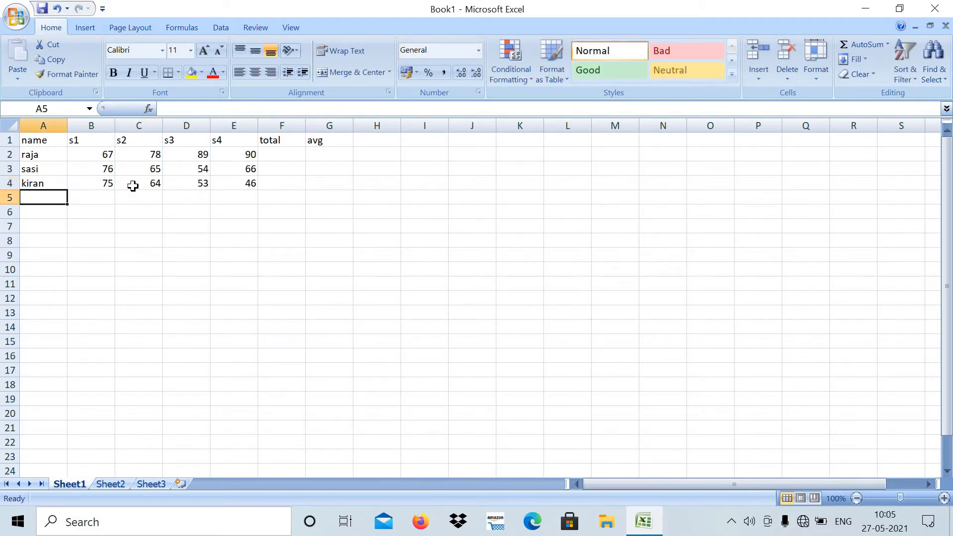
# - Fill row 5 with the fourth student's name and the marks 78, 89, 90 and 98 under s1 to s4
pyautogui.write('bharath')
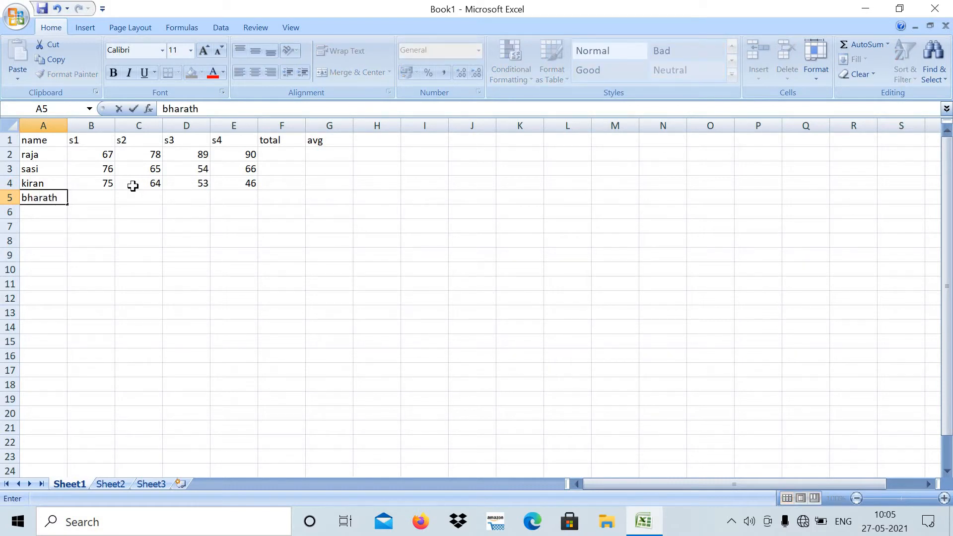
pyautogui.press('Tab')
pyautogui.write('78')
pyautogui.press('Tab')
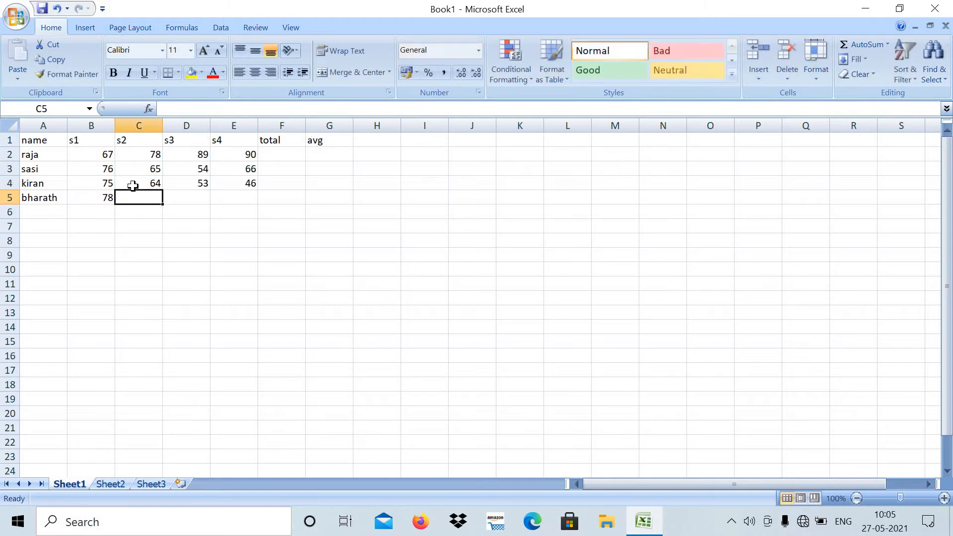
pyautogui.write('89')
pyautogui.press('Tab')
pyautogui.write('90')
pyautogui.press('Tab')
pyautogui.write('0')
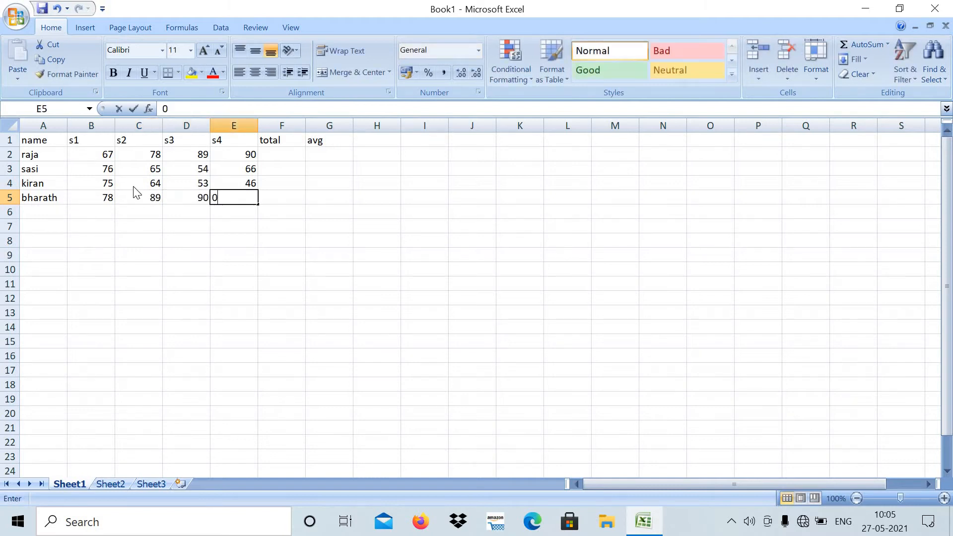
pyautogui.press('BackSpace')
pyautogui.write('98')
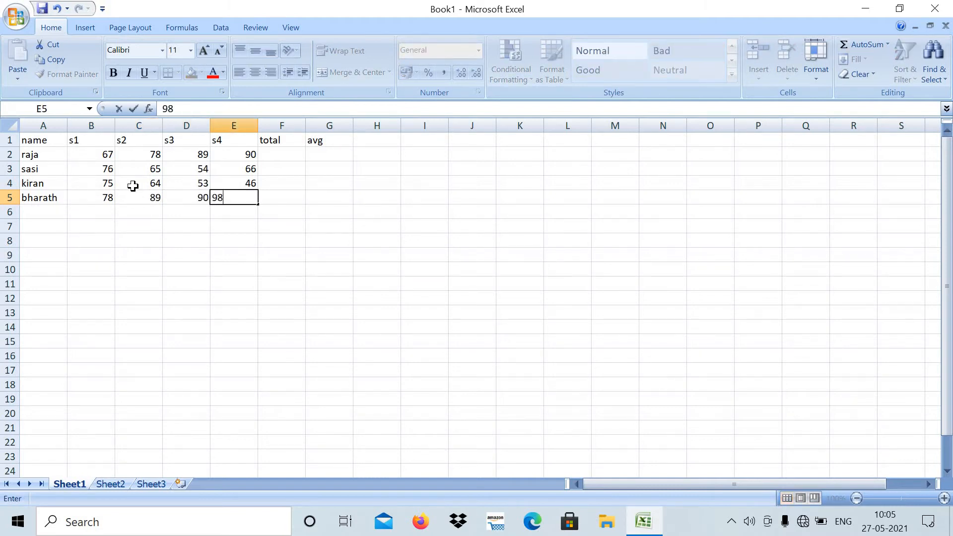
pyautogui.press('Tab')
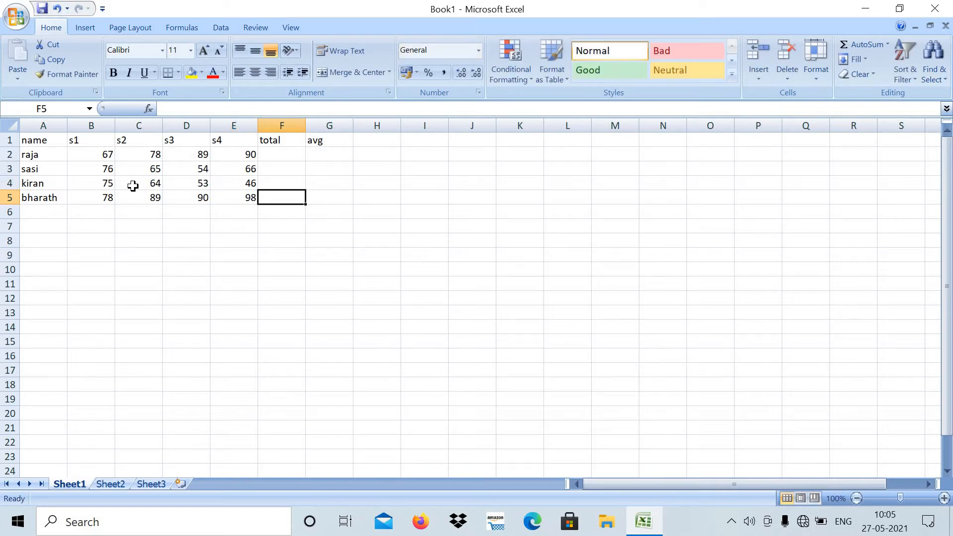
pyautogui.press('Return')
# - Fill row 6 with the fifth student's name and the marks 65, 54, 67 and 78 under s1 to s4
pyautogui.write('ja')
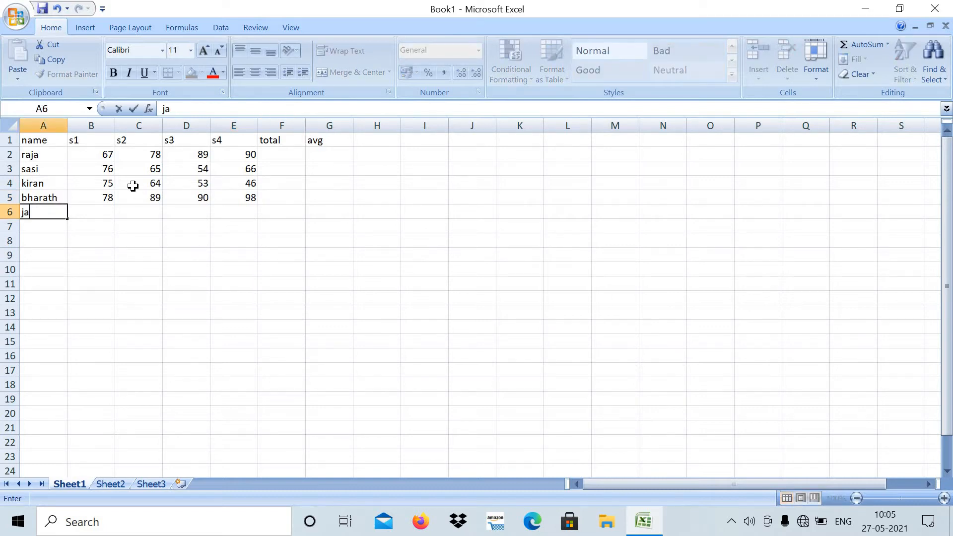
pyautogui.write('anu')
pyautogui.press('Tab')
pyautogui.write('65')
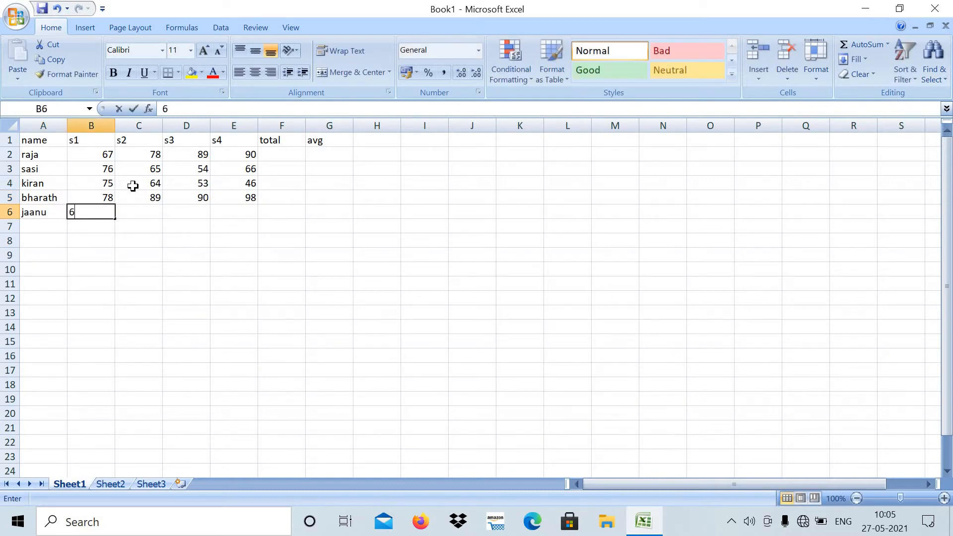
pyautogui.press('Tab')
pyautogui.write('54')
pyautogui.press('Tab')
pyautogui.write('67')
pyautogui.press('Tab')
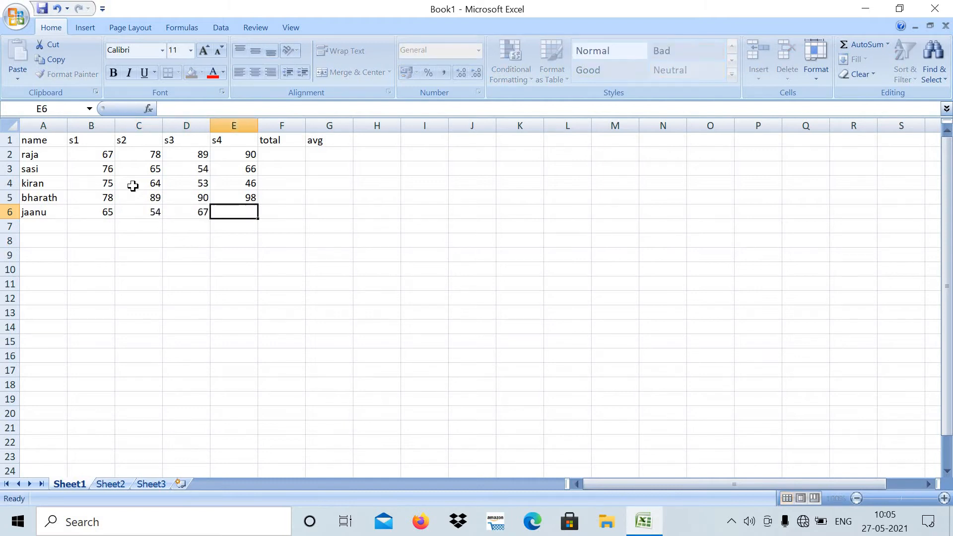
pyautogui.write('78')
pyautogui.press('Tab')
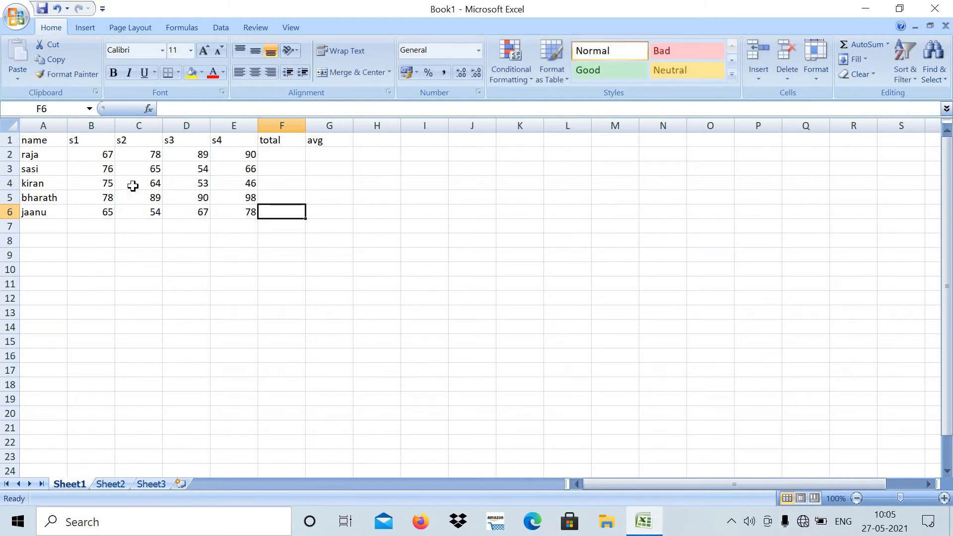
# - Calculate the first student's total in F2 with the formula =sum(b2:e2)
pyautogui.press('Up')
pyautogui.press('Up')
pyautogui.press('Up')
pyautogui.press('Up')
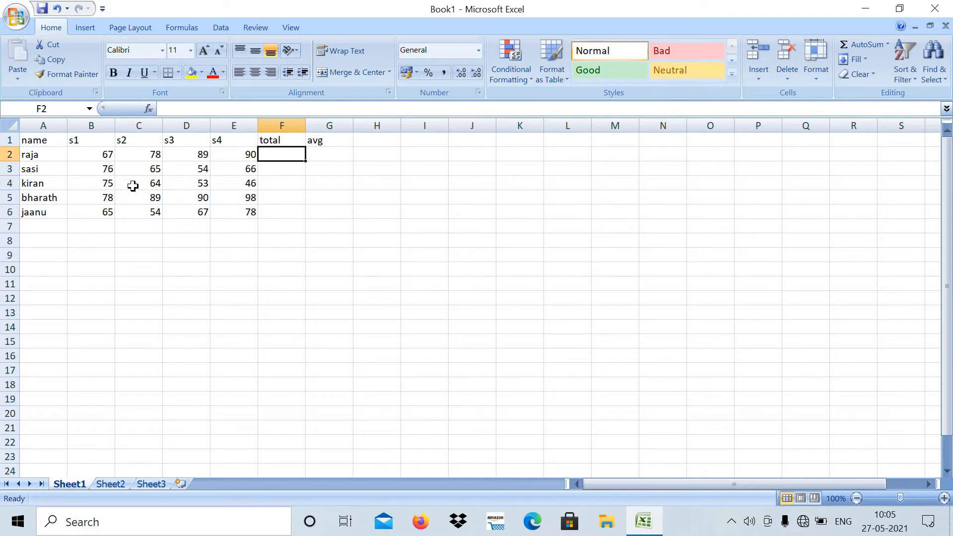
pyautogui.write('=')
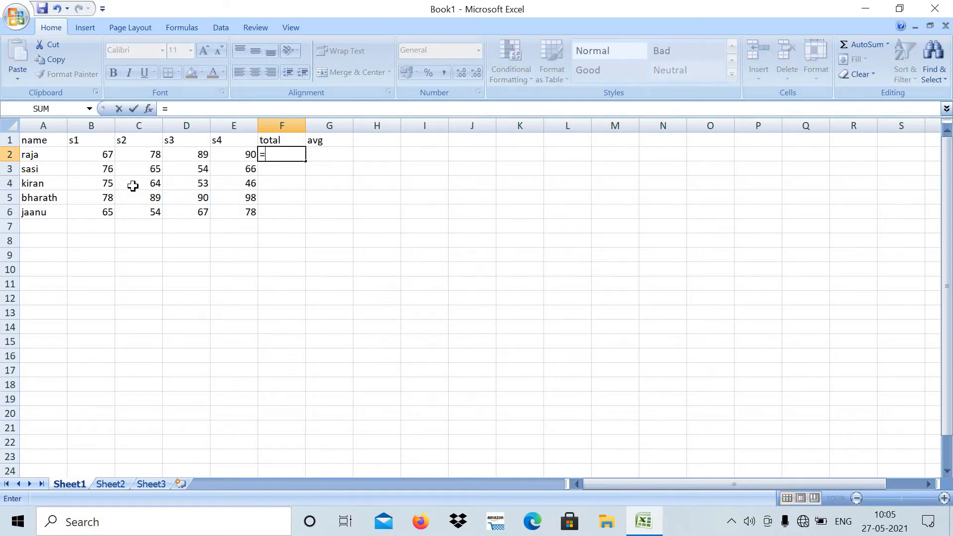
pyautogui.write('sum')
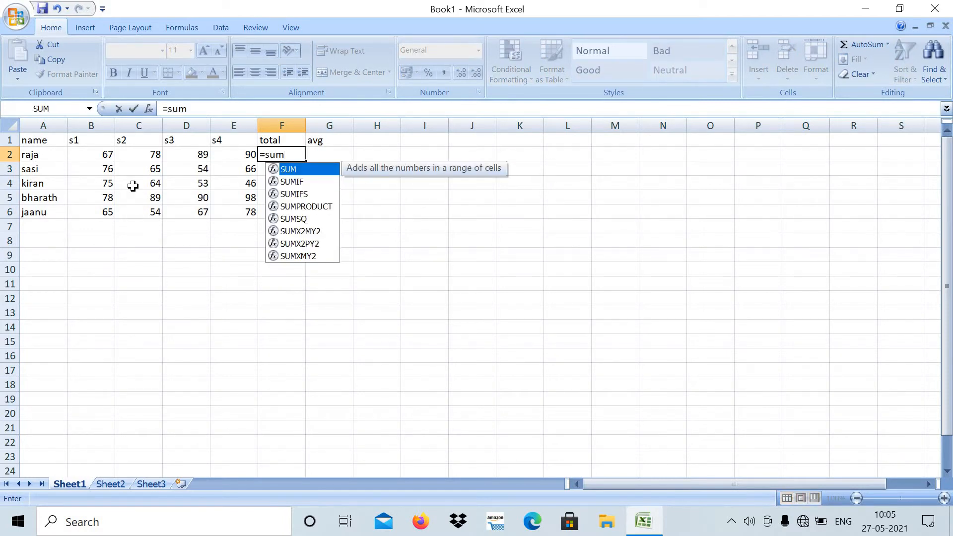
pyautogui.write('(b2')
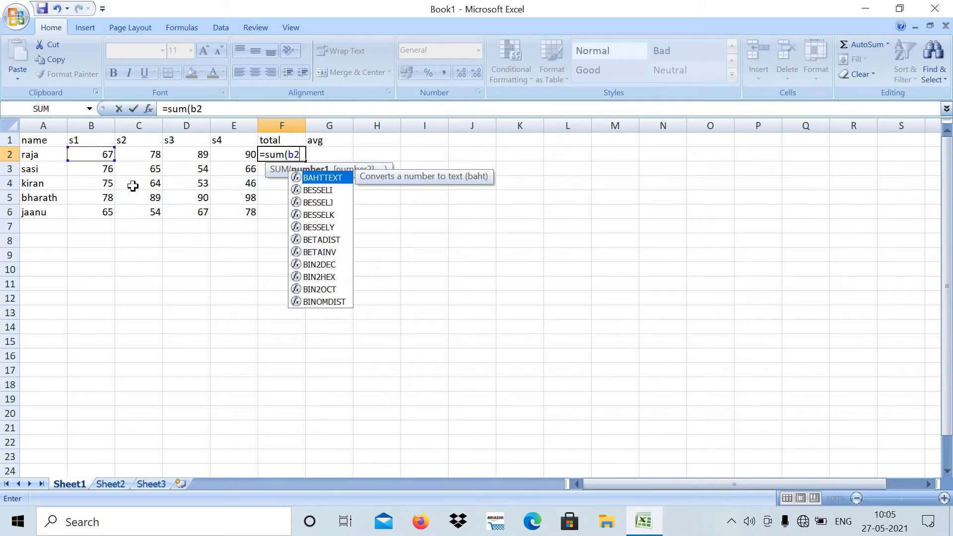
pyautogui.write(':e2')
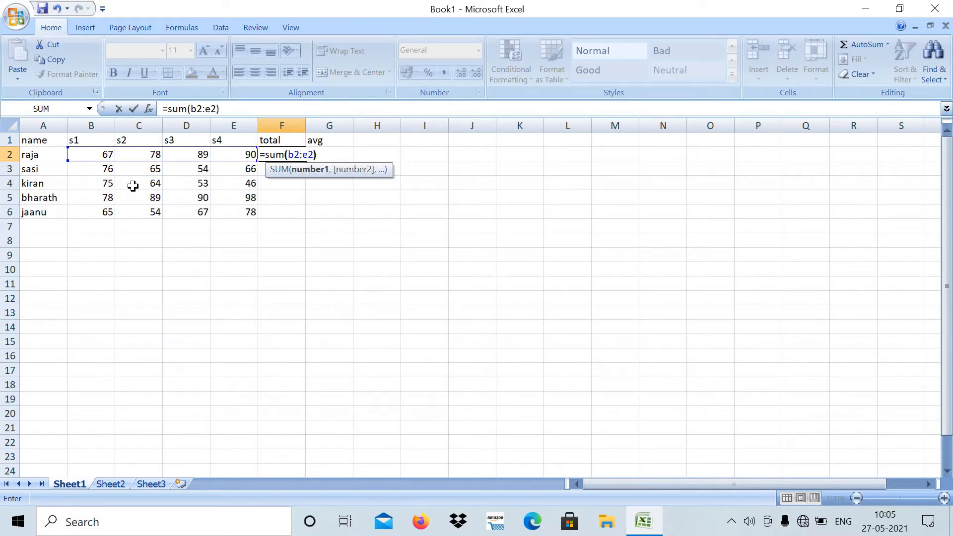
pyautogui.write(')')
pyautogui.press('Return')
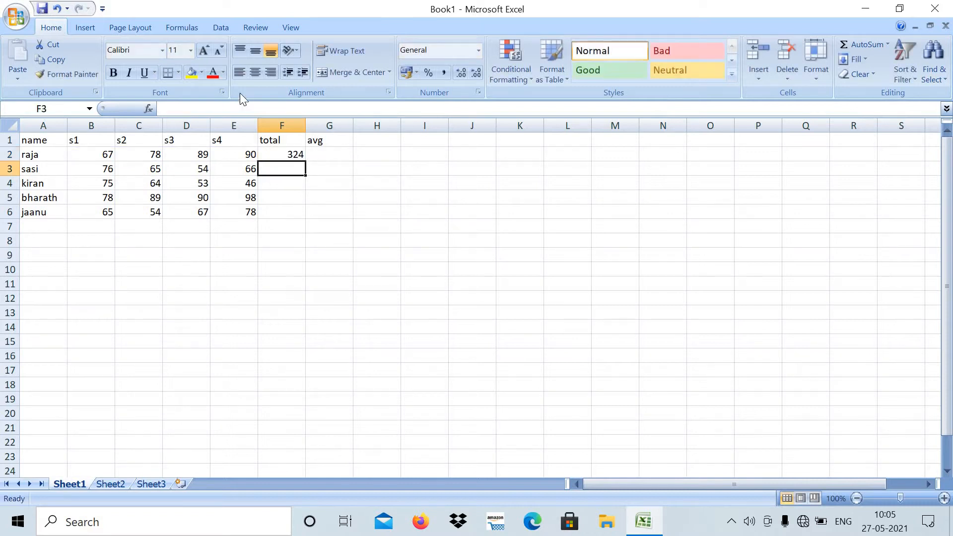
# - Copy the total formula from F2 down through F6 for the remaining students
pyautogui.click(275, 154)
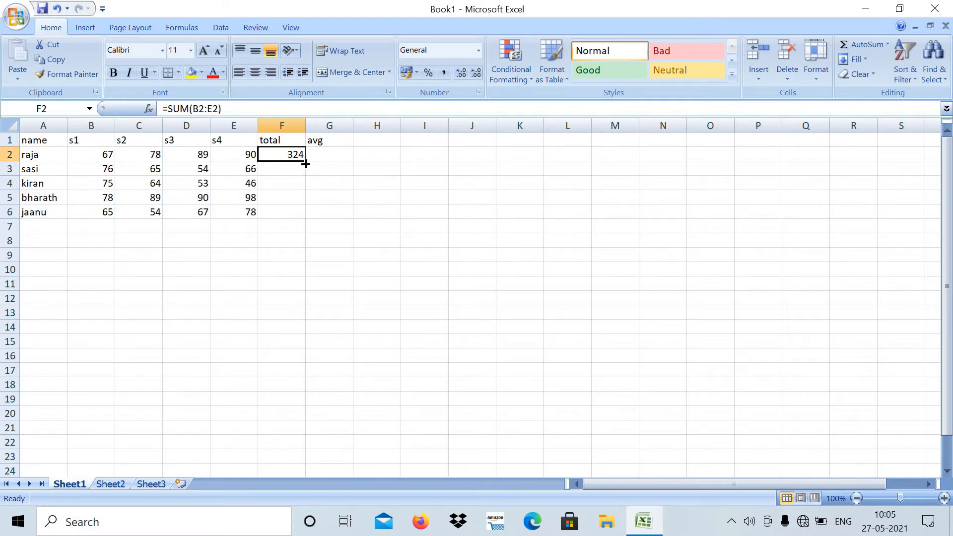
pyautogui.moveTo(305, 164); pyautogui.dragTo(302, 218)
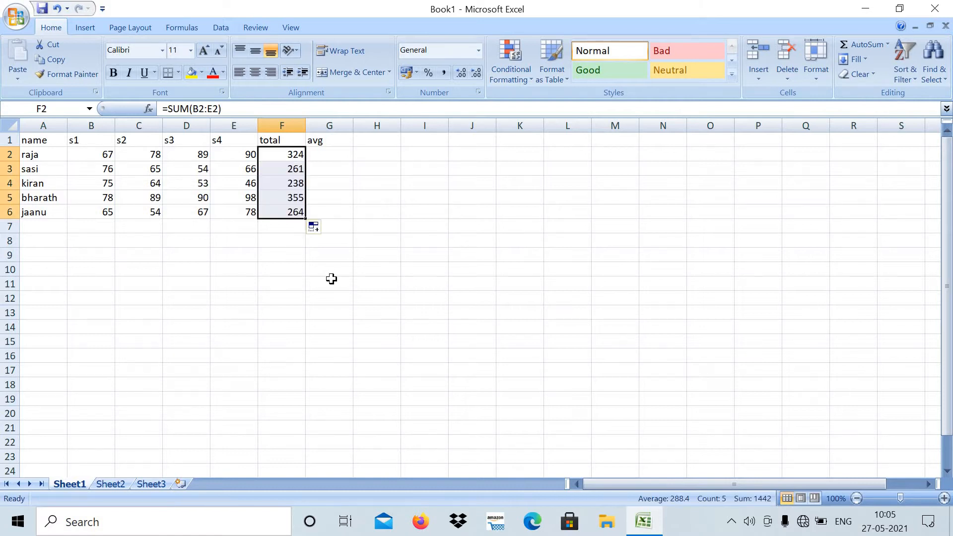
# - Calculate the first student's average in G2 by entering =avg(b2:e2) and accepting the proposed correction to =AVERAGE(b2:e2)
pyautogui.press('Right')
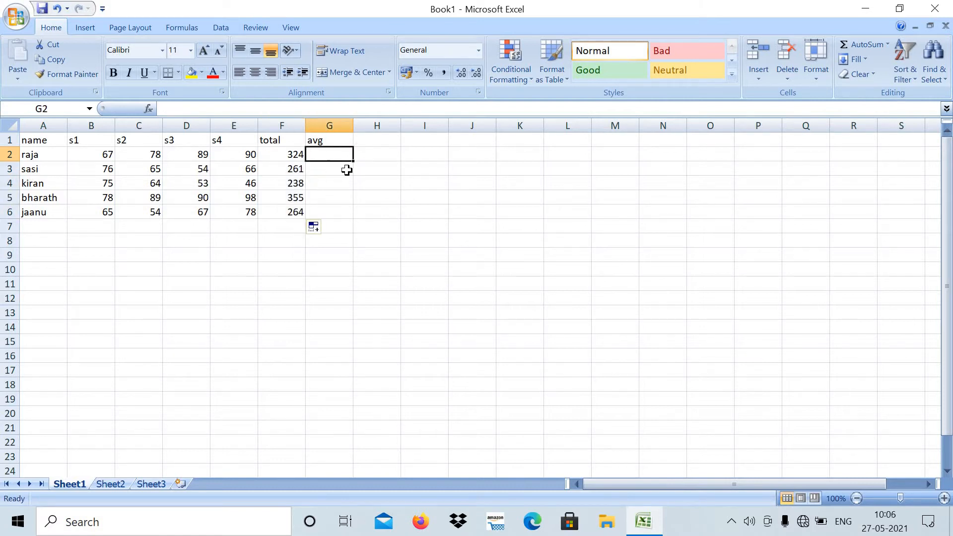
pyautogui.write('=')
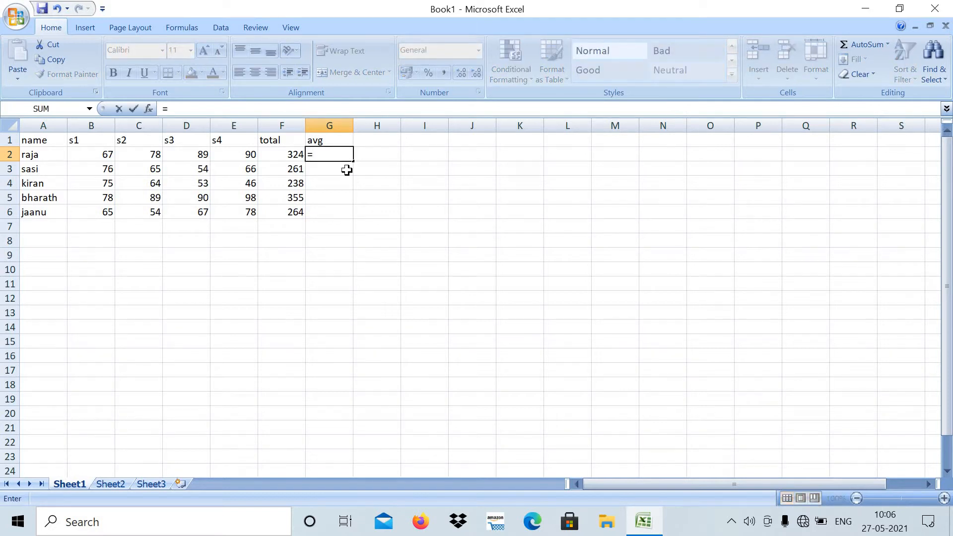
pyautogui.write('avg(b')
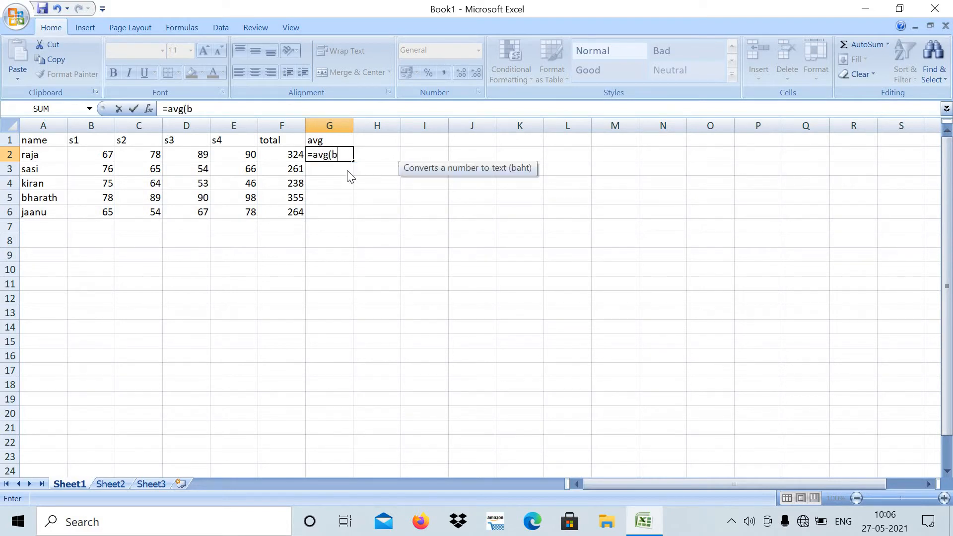
pyautogui.write('2:')
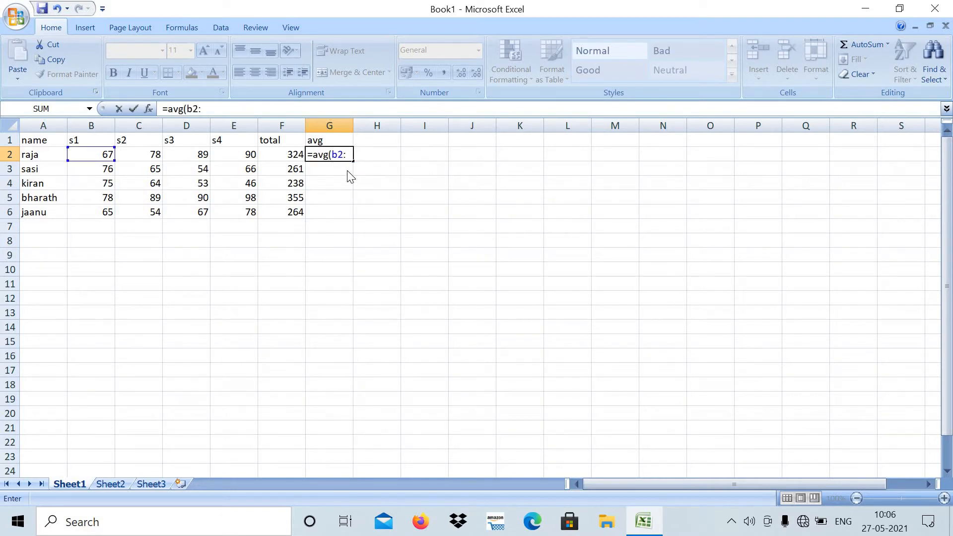
pyautogui.write('e2')
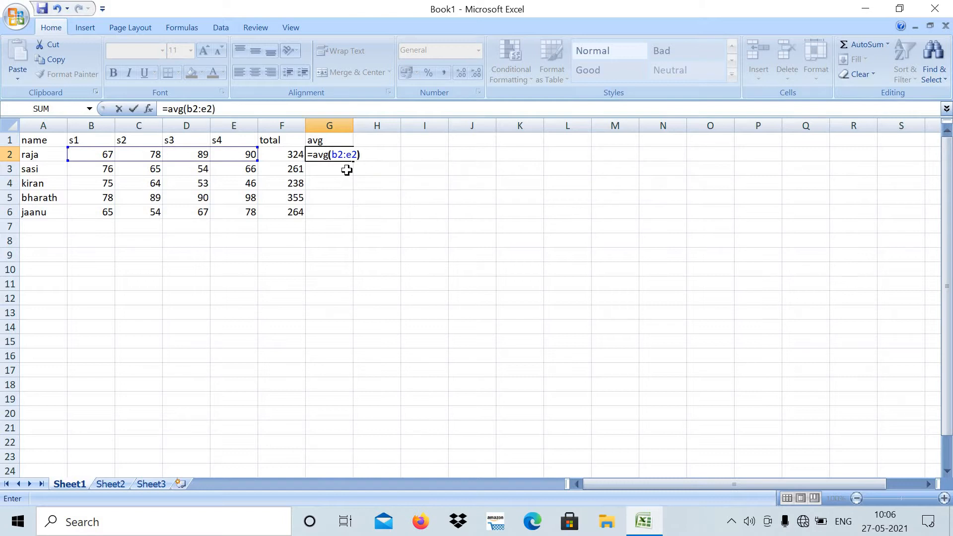
pyautogui.press('Return')
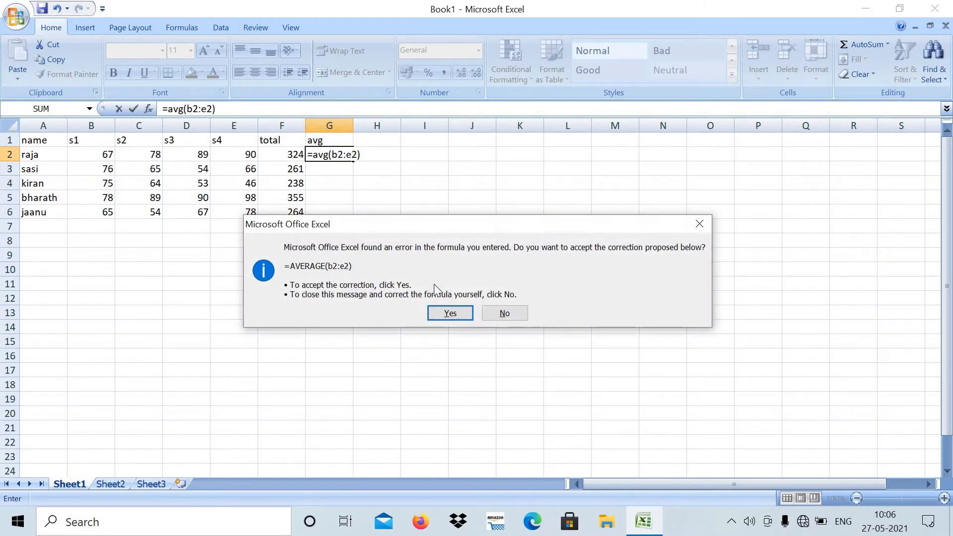
pyautogui.click(465, 315)
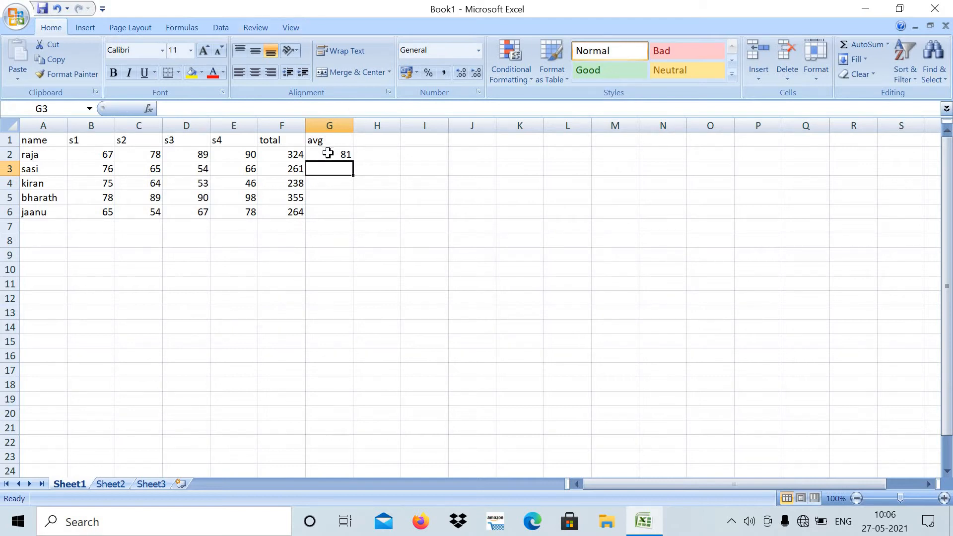
# - Copy the average formula from G2 down through G6 for the remaining students
pyautogui.click(348, 158)
pyautogui.moveTo(352, 163); pyautogui.dragTo(357, 216)
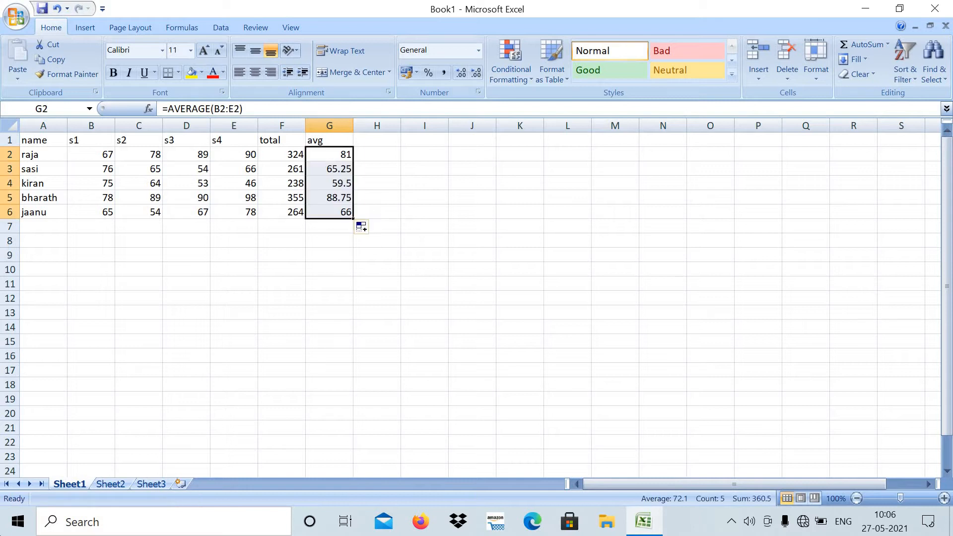
pyautogui.click(125, 341)
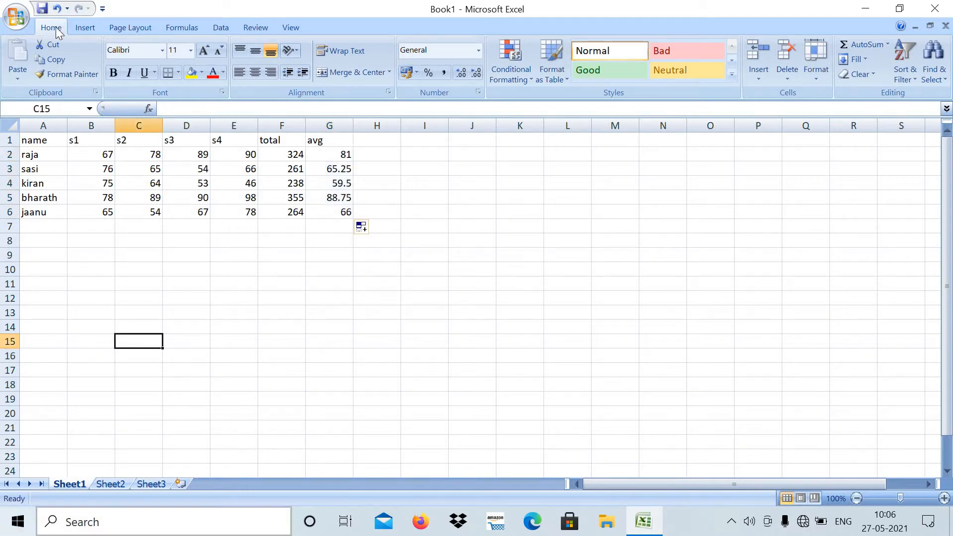
# - Move the whole marks table down one row and enter the title "degree marks list" in A1
pyautogui.moveTo(47, 141); pyautogui.dragTo(327, 212)
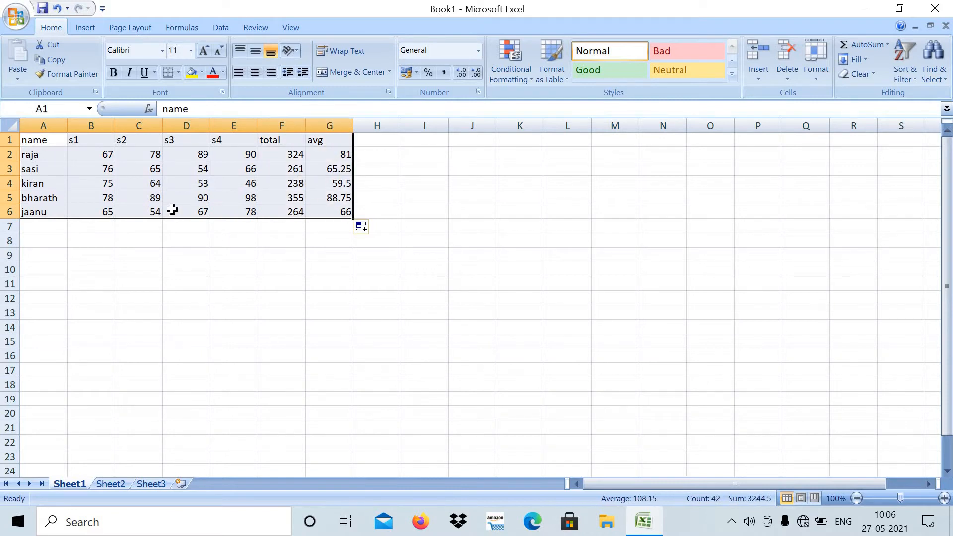
pyautogui.moveTo(174, 218); pyautogui.dragTo(177, 234)
pyautogui.click(46, 139)
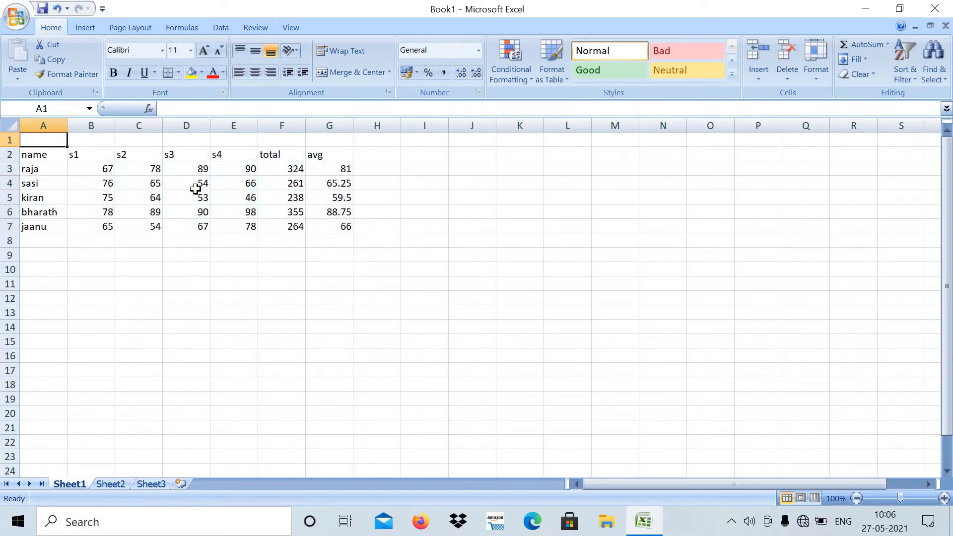
pyautogui.write('de')
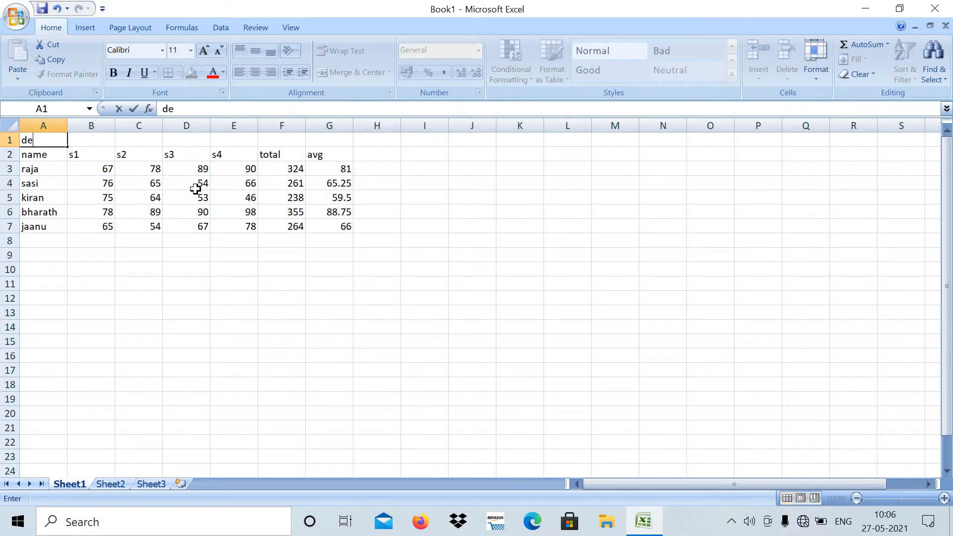
pyautogui.write('gree marks ')
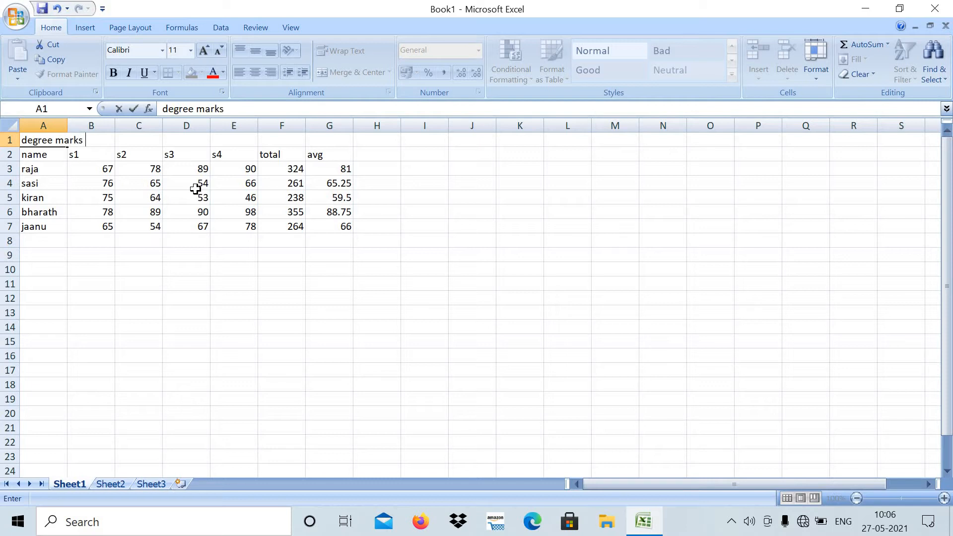
pyautogui.write('list')
pyautogui.click(196, 268)
# - Merge and center the title across A1:G1
pyautogui.moveTo(30, 140); pyautogui.dragTo(319, 138)
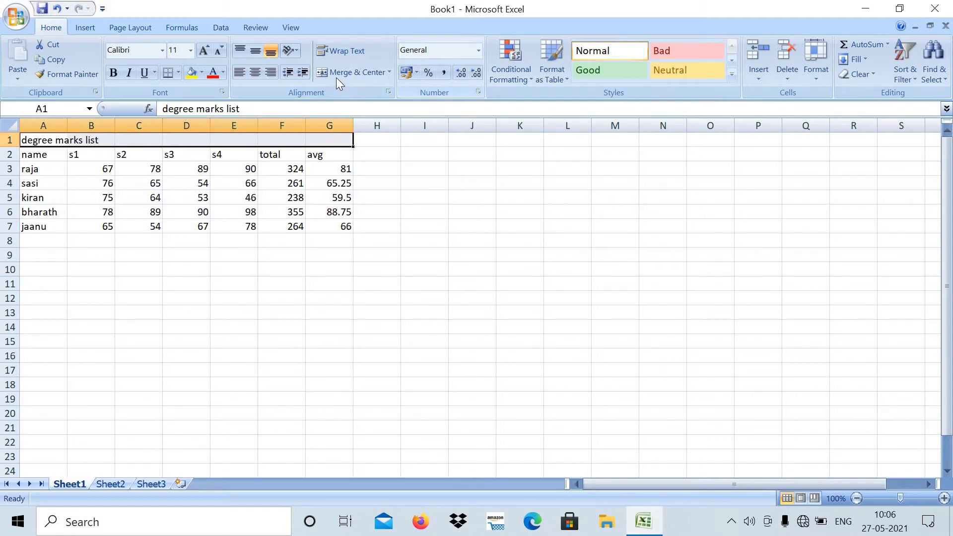
pyautogui.click(389, 71)
pyautogui.click(385, 88)
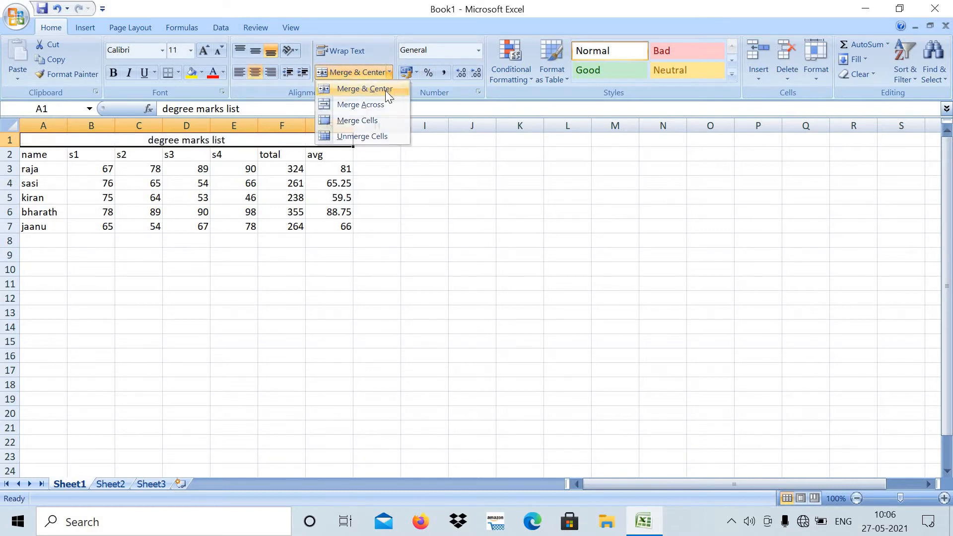
# - Format the title with font size 14, red text and a light green fill
pyautogui.click(205, 53)
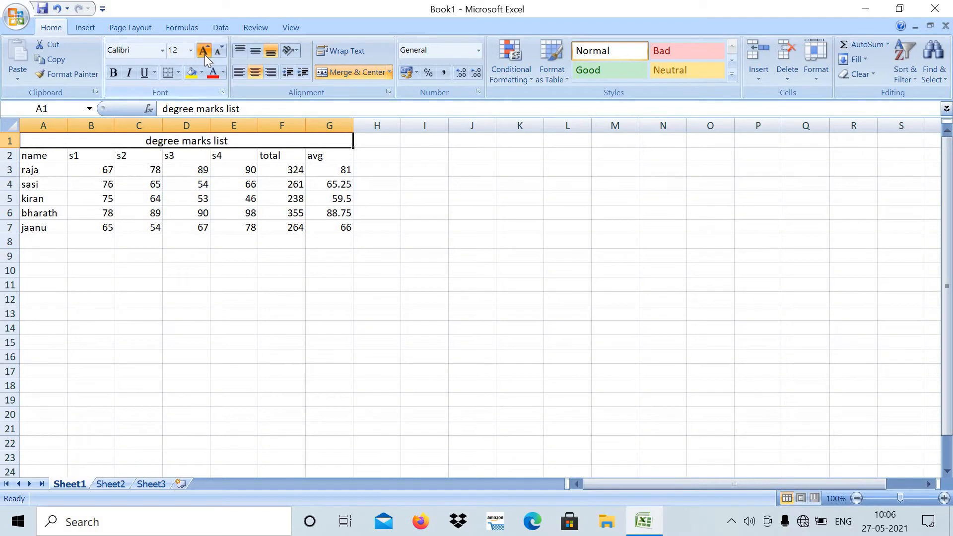
pyautogui.click(204, 54)
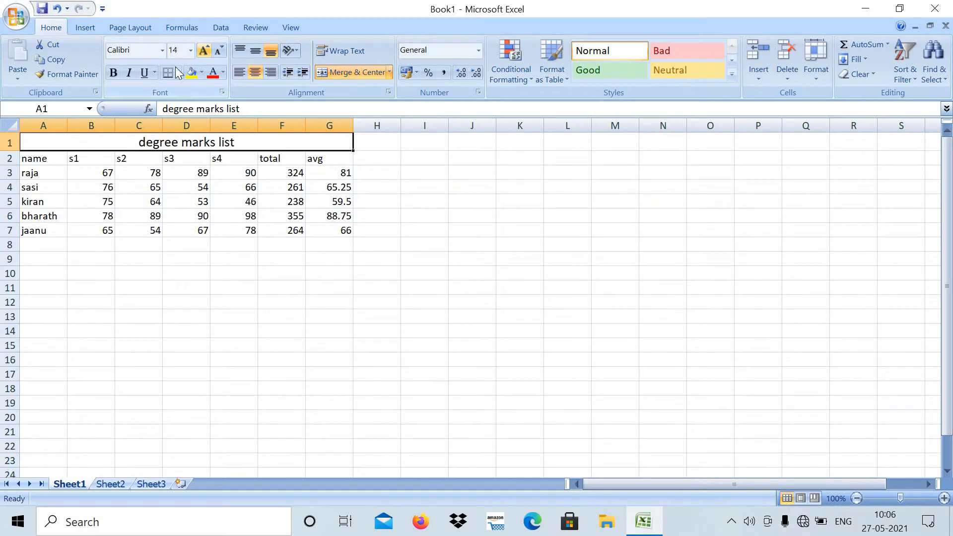
pyautogui.click(213, 75)
pyautogui.click(202, 75)
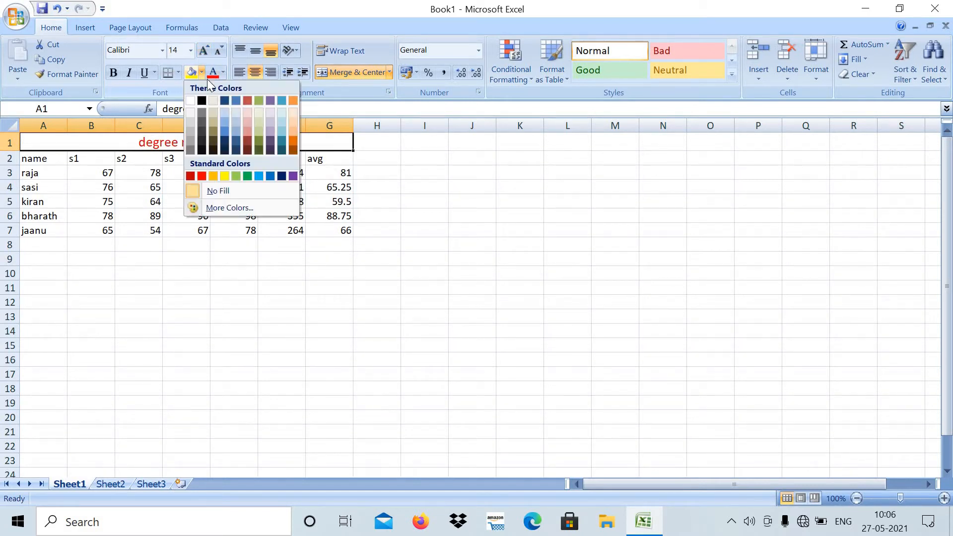
pyautogui.click(258, 114)
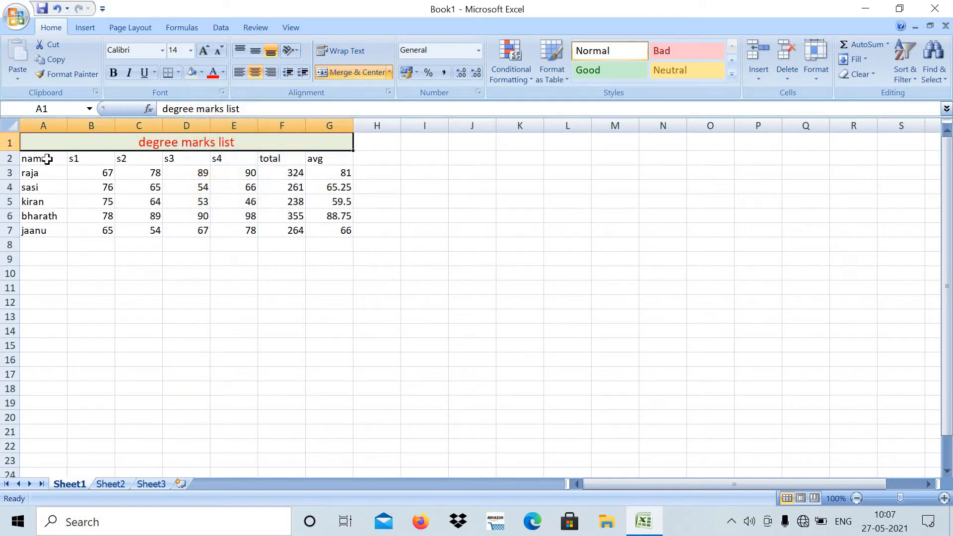
# - Apply a light purple fill to the marks table in A2:G7
pyautogui.moveTo(47, 159); pyautogui.dragTo(317, 226)
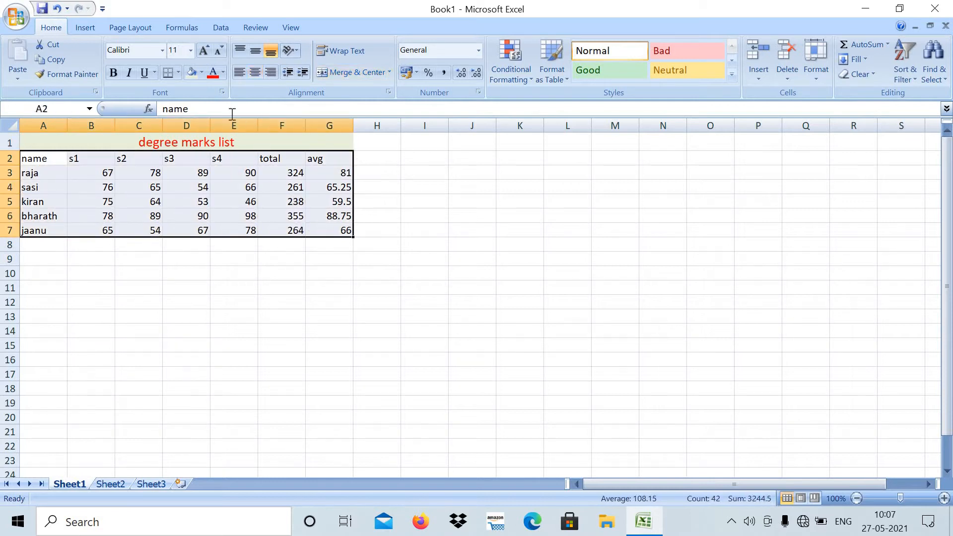
pyautogui.click(203, 73)
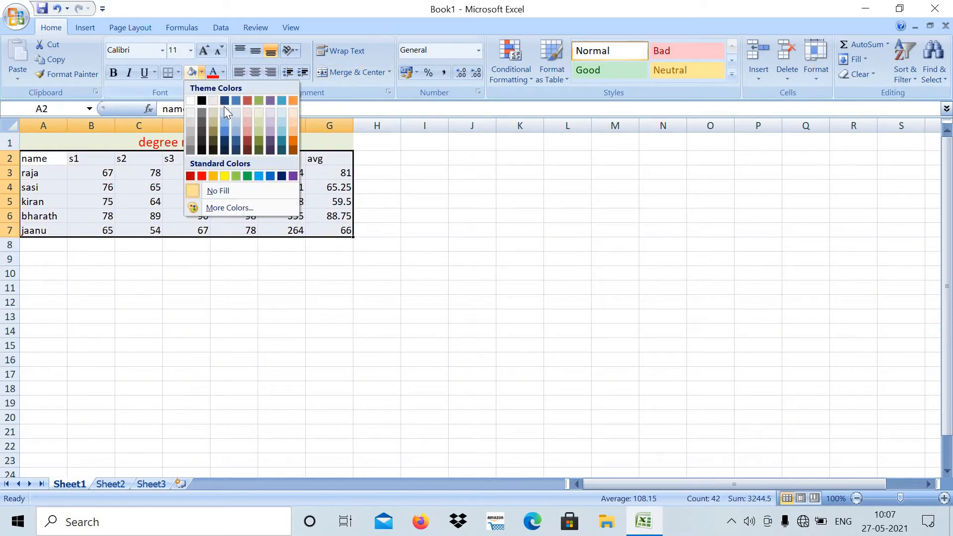
pyautogui.click(270, 122)
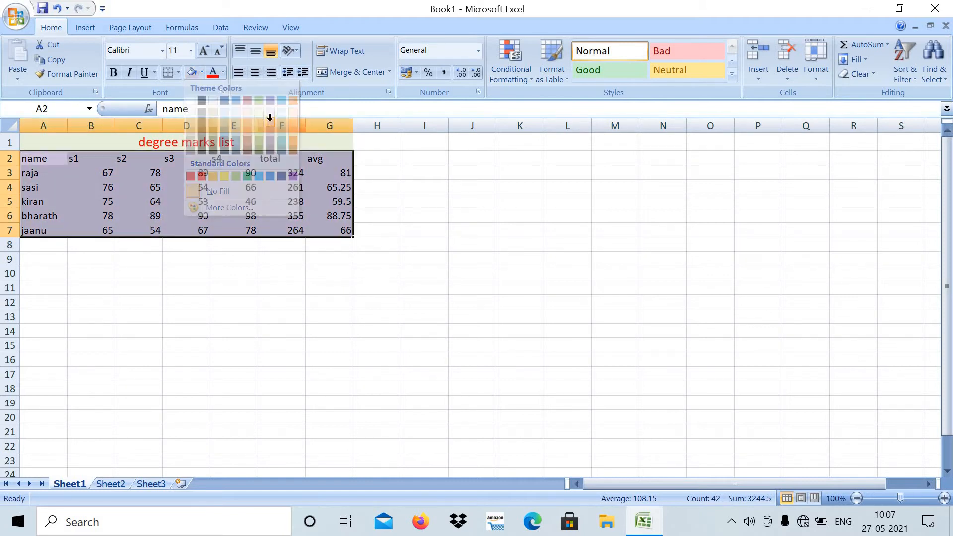
pyautogui.click(176, 190)
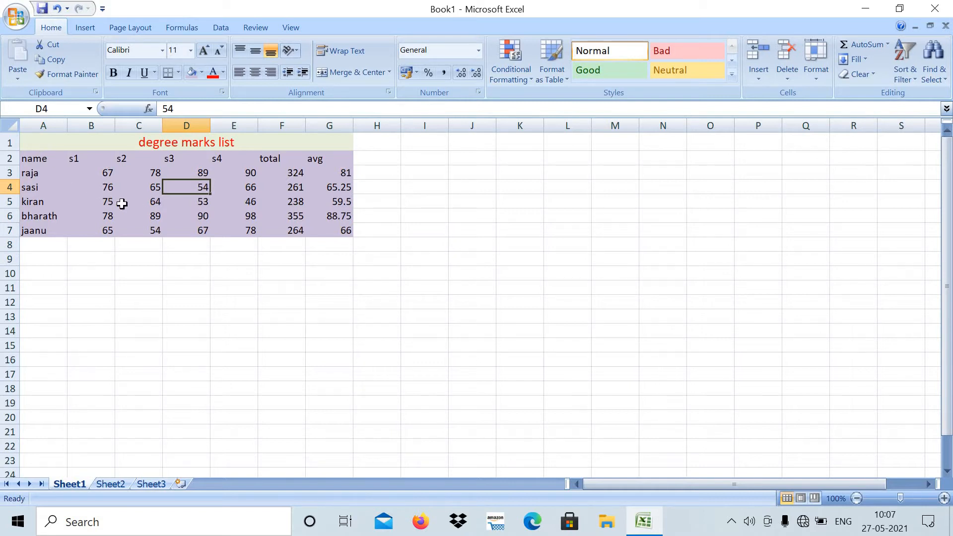
# - Add all borders to the marks table in A2:G7 and set its font size to 14
pyautogui.moveTo(35, 159); pyautogui.dragTo(327, 234)
pyautogui.click(178, 72)
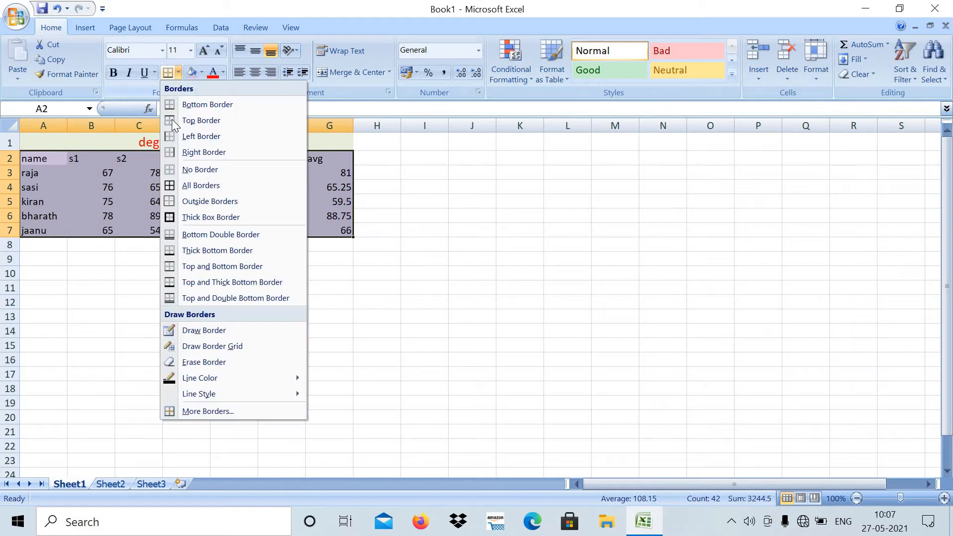
pyautogui.click(194, 185)
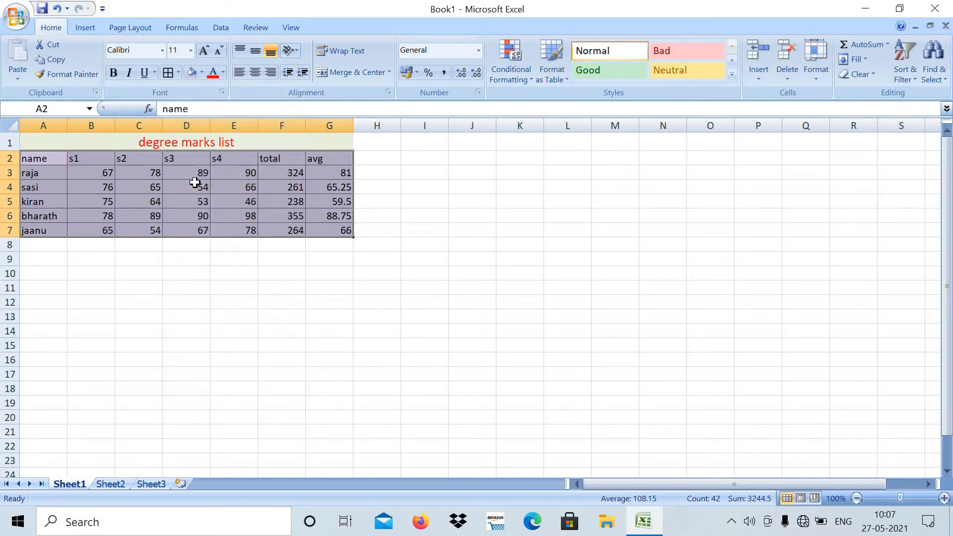
pyautogui.click(203, 51)
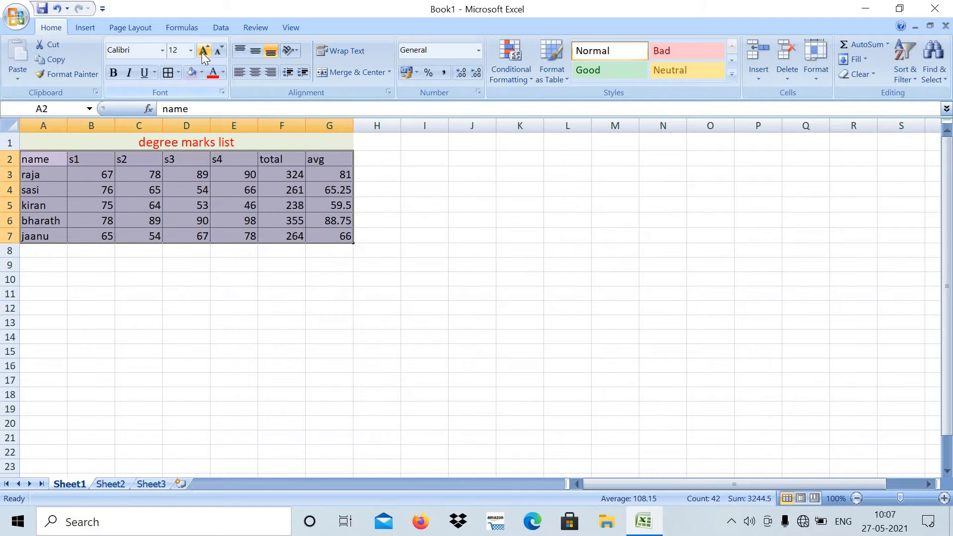
pyautogui.click(203, 51)
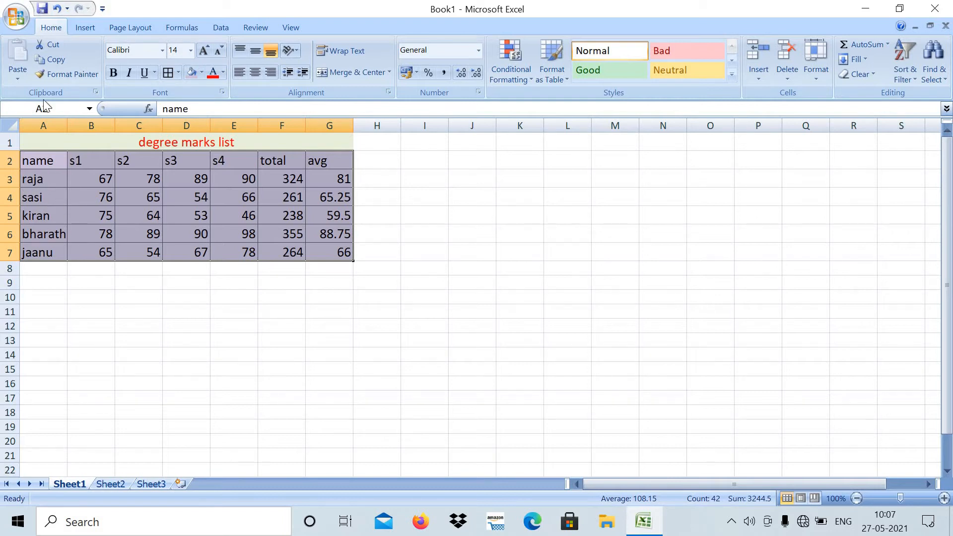
# - Copy the marks table A2:G7 and paste it below, starting at A11
pyautogui.moveTo(43, 157); pyautogui.dragTo(330, 256)
pyautogui.click(54, 58)
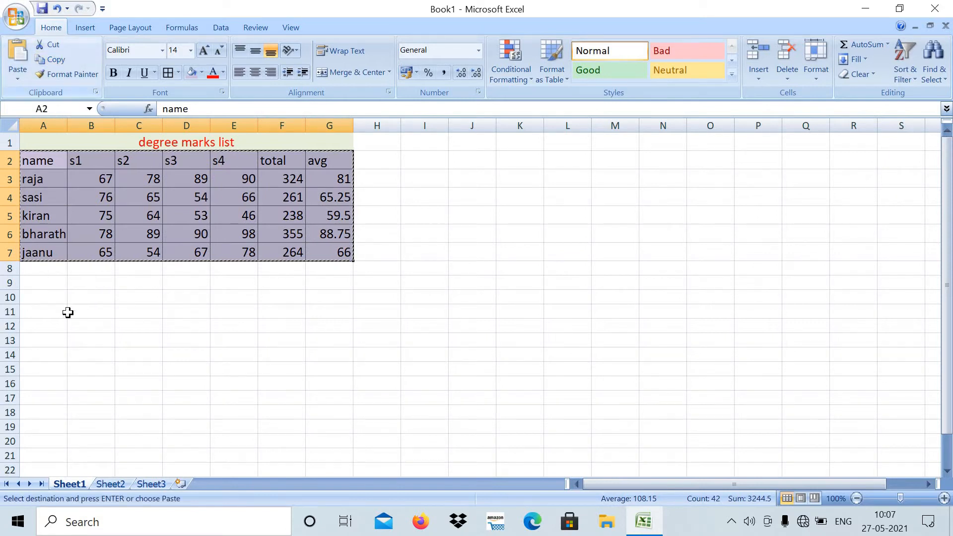
pyautogui.click(47, 310)
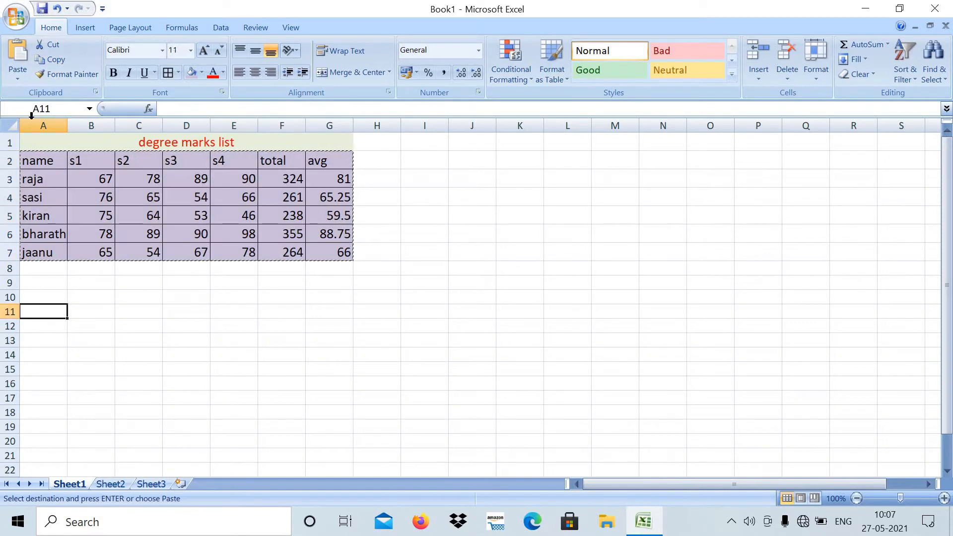
pyautogui.click(20, 78)
pyautogui.click(35, 95)
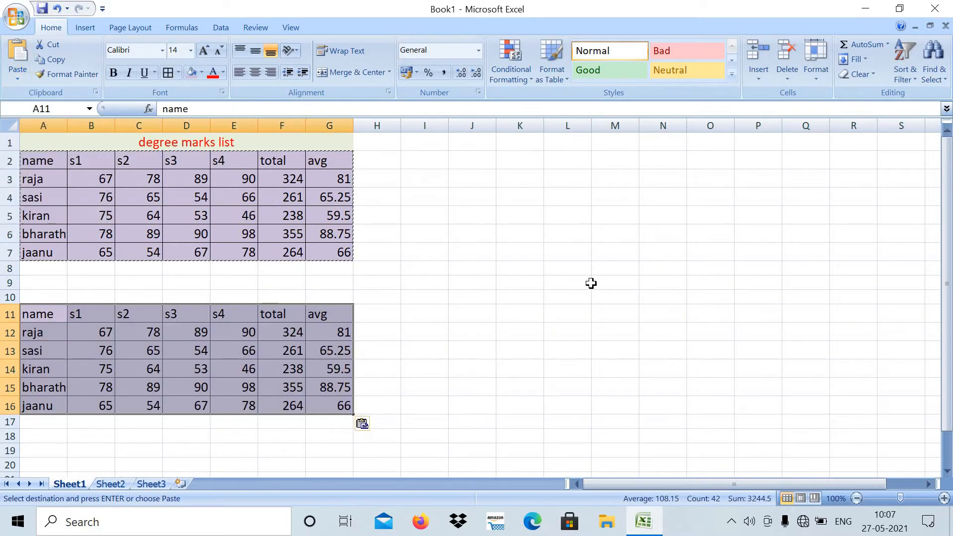
# - Paste another copy of the marks table starting at M8
pyautogui.click(615, 268)
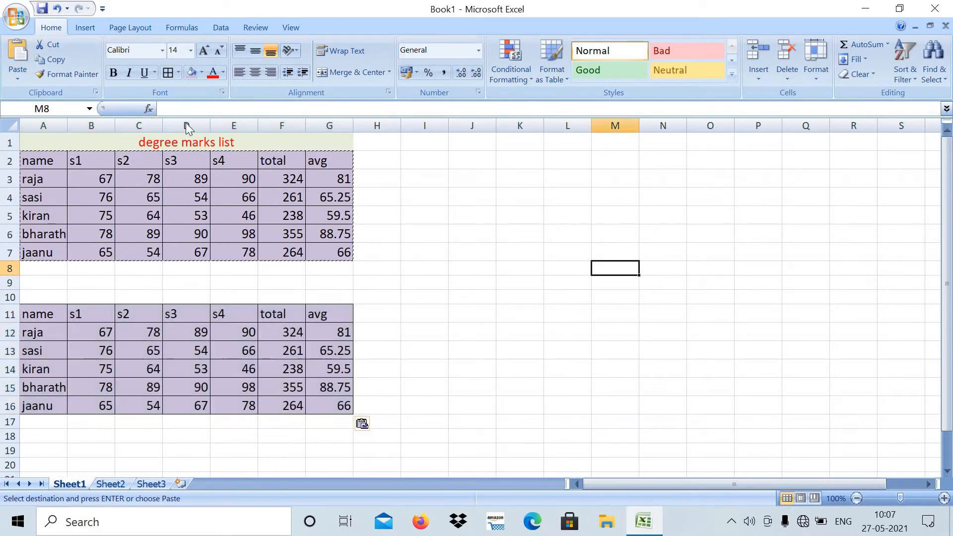
pyautogui.click(18, 79)
pyautogui.click(35, 94)
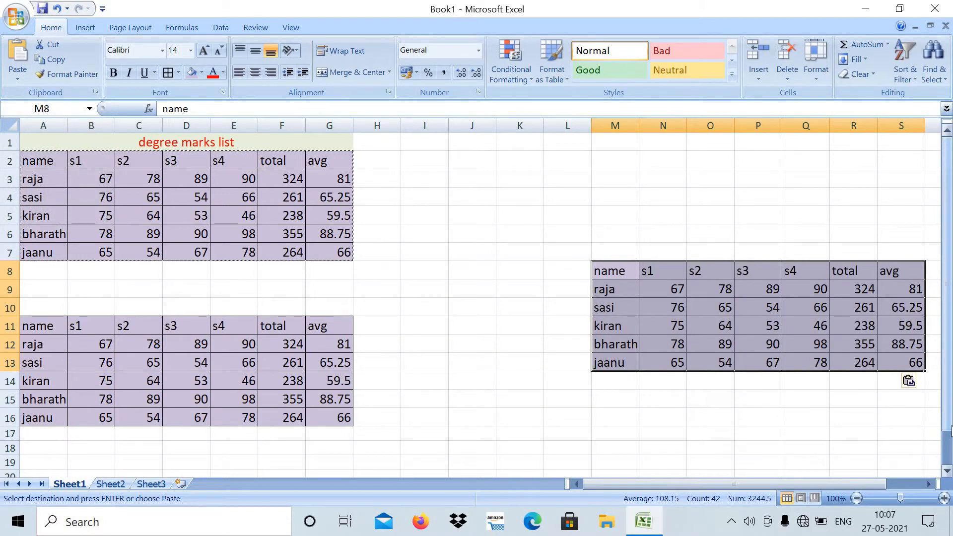
pyautogui.moveTo(950, 422); pyautogui.dragTo(948, 470)
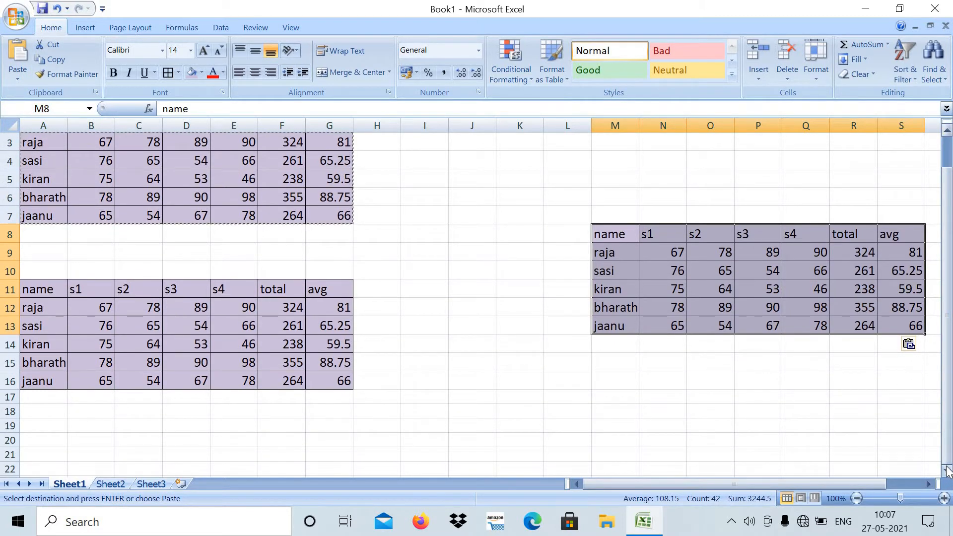
# - Paste another copy of the marks table below the existing ones, starting at A28
pyautogui.scroll(-2, 948, 470)
pyautogui.scroll(-4, 948, 470)
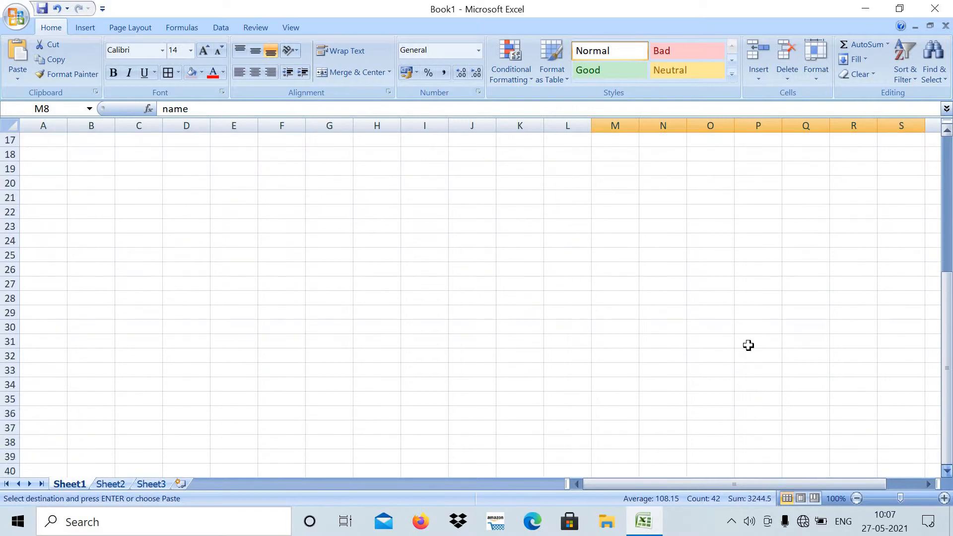
pyautogui.click(66, 242)
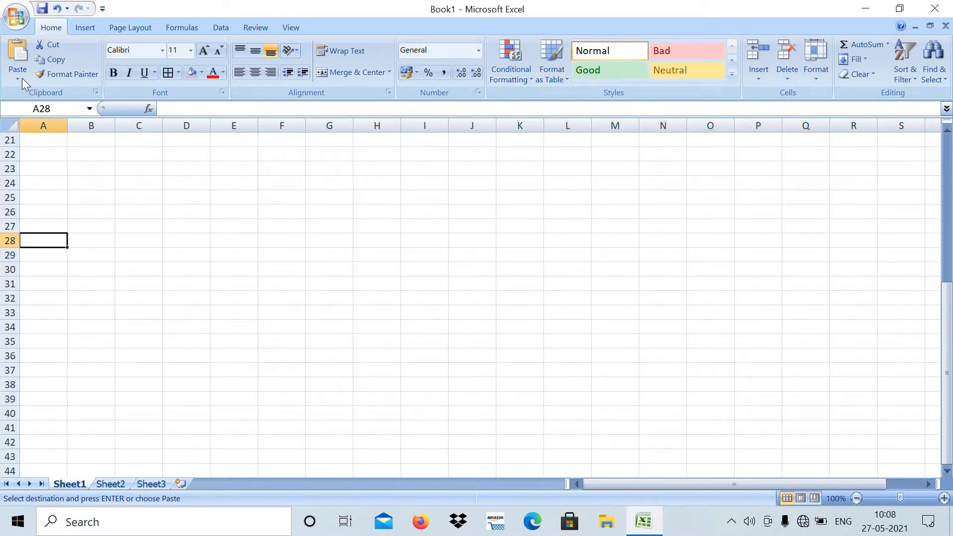
pyautogui.click(18, 79)
pyautogui.press('Return')
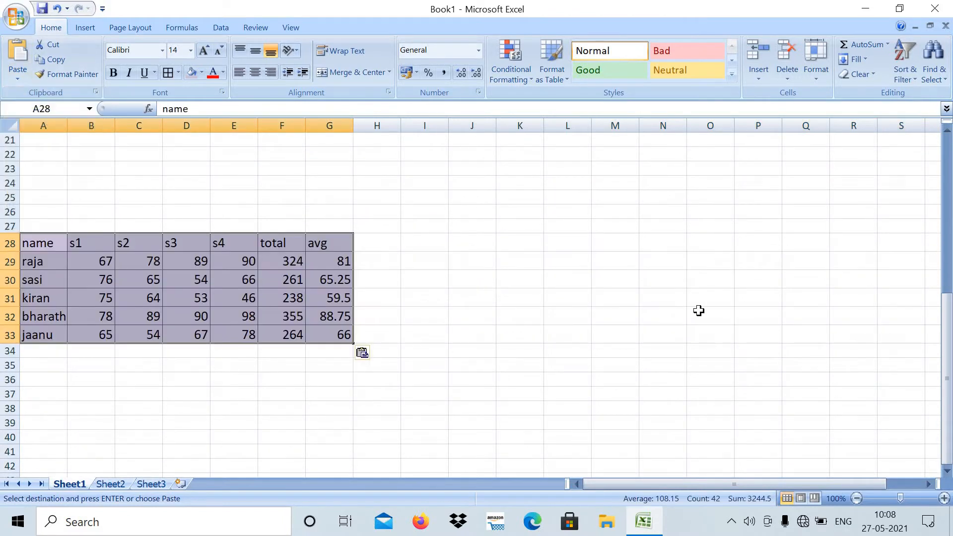
# - Paste two more copies of the marks table, one starting at O32 and one at M22
pyautogui.click(699, 310)
pyautogui.click(22, 77)
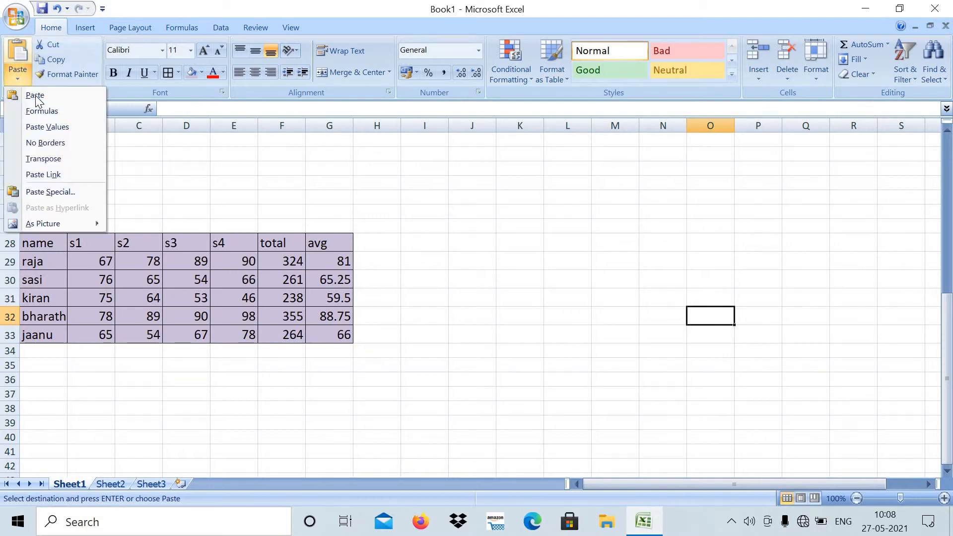
pyautogui.press('Return')
pyautogui.click(620, 153)
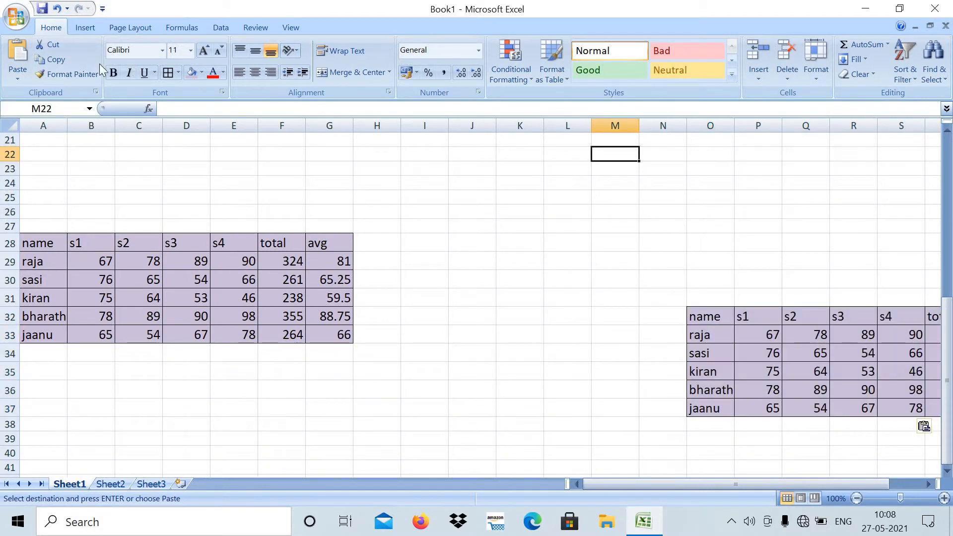
pyautogui.click(23, 80)
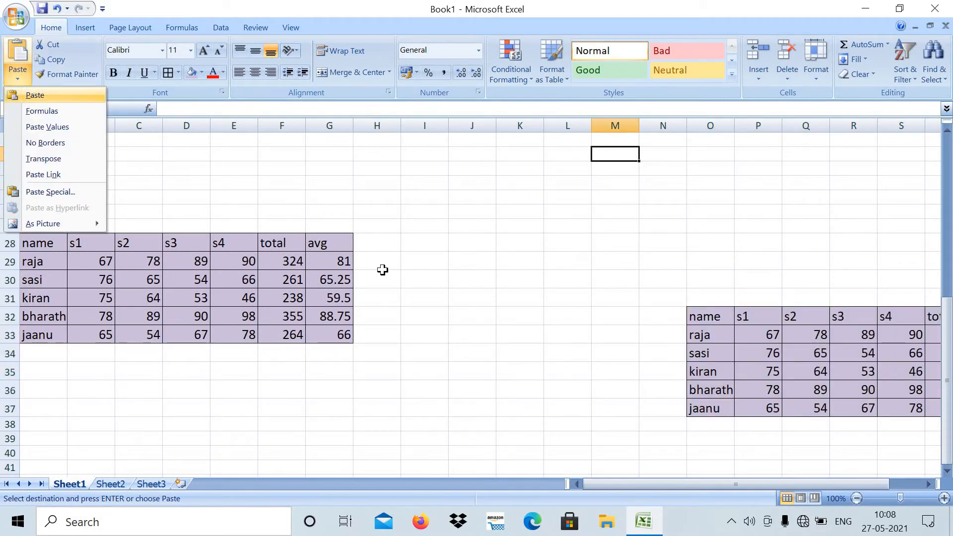
pyautogui.press('Return')
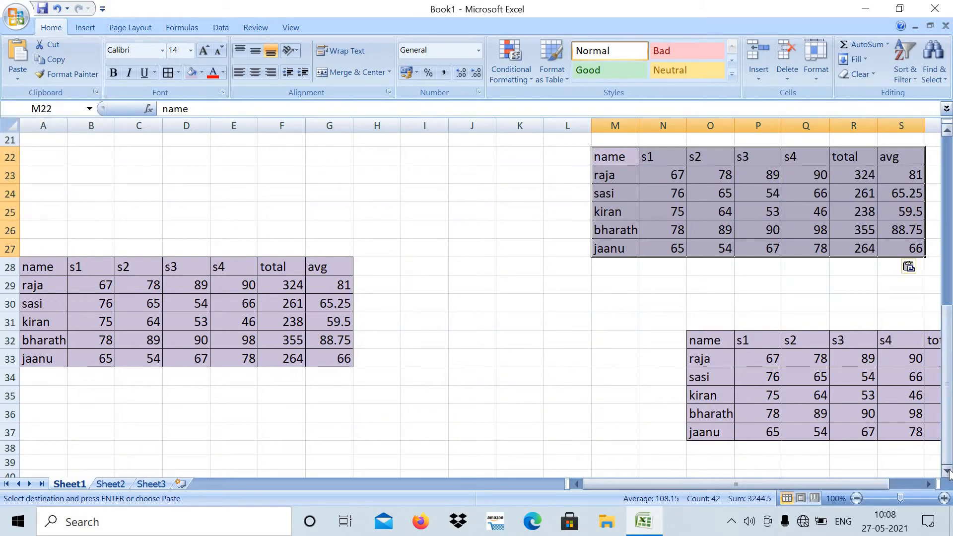
# - Paste two further copies of the marks table lower down the sheet, starting at A50 and O56
pyautogui.scroll(-6, 947, 472)
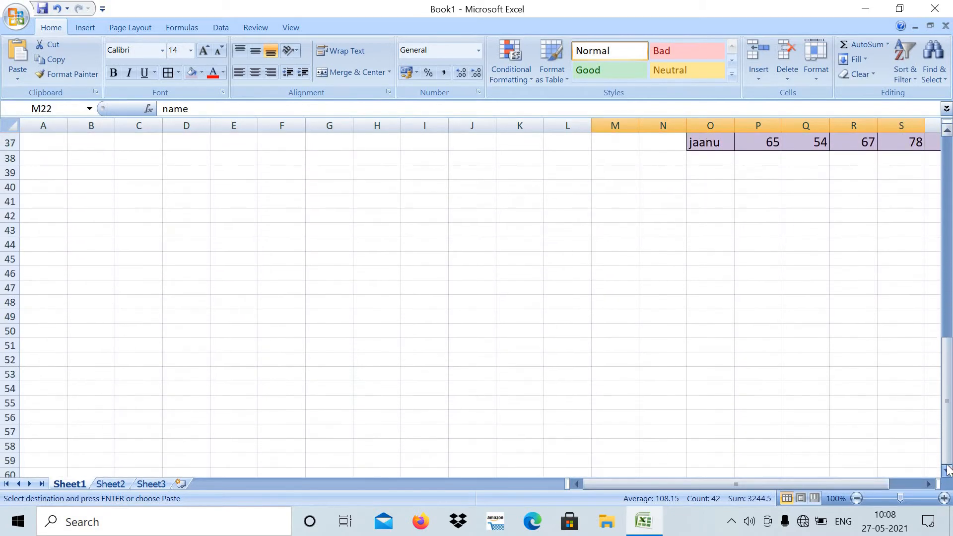
pyautogui.click(64, 309)
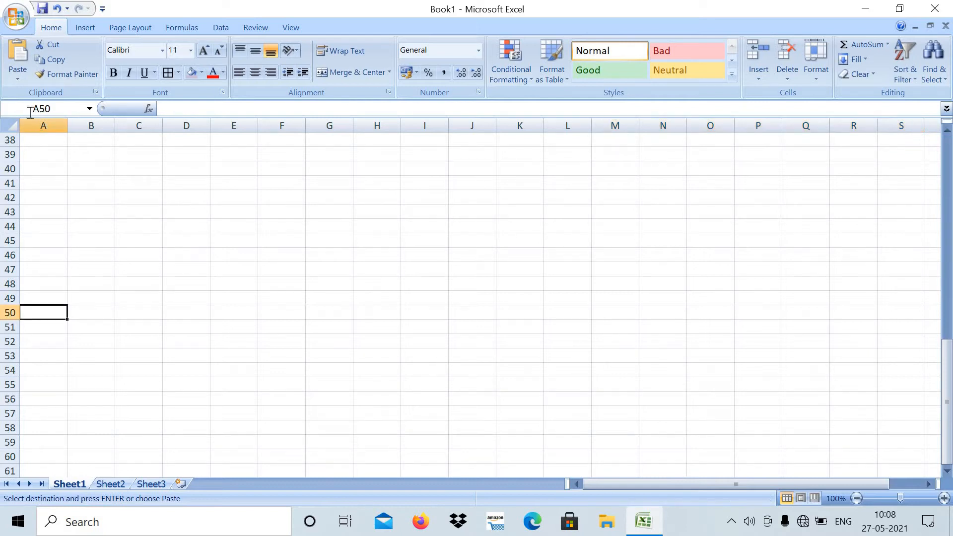
pyautogui.click(17, 79)
pyautogui.click(20, 98)
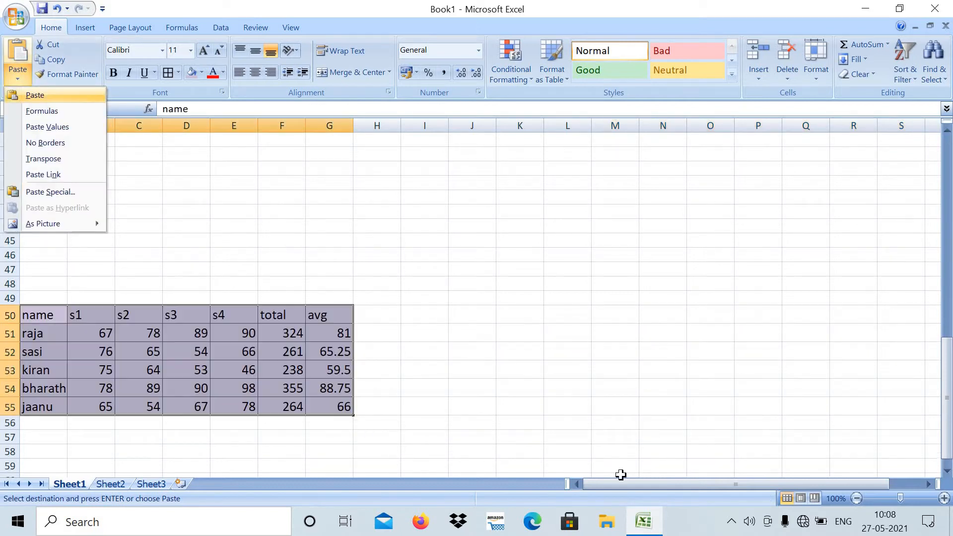
pyautogui.click(729, 420)
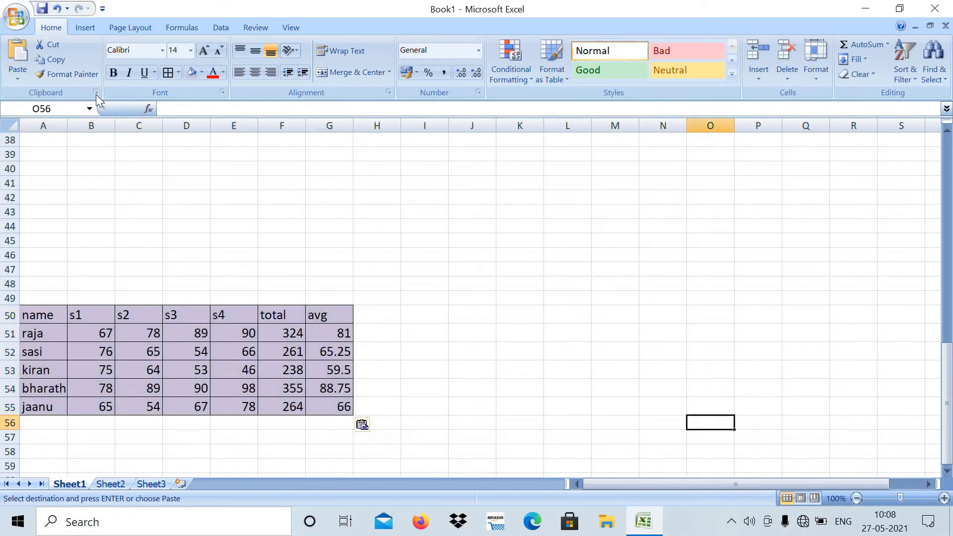
pyautogui.click(17, 76)
pyautogui.click(31, 95)
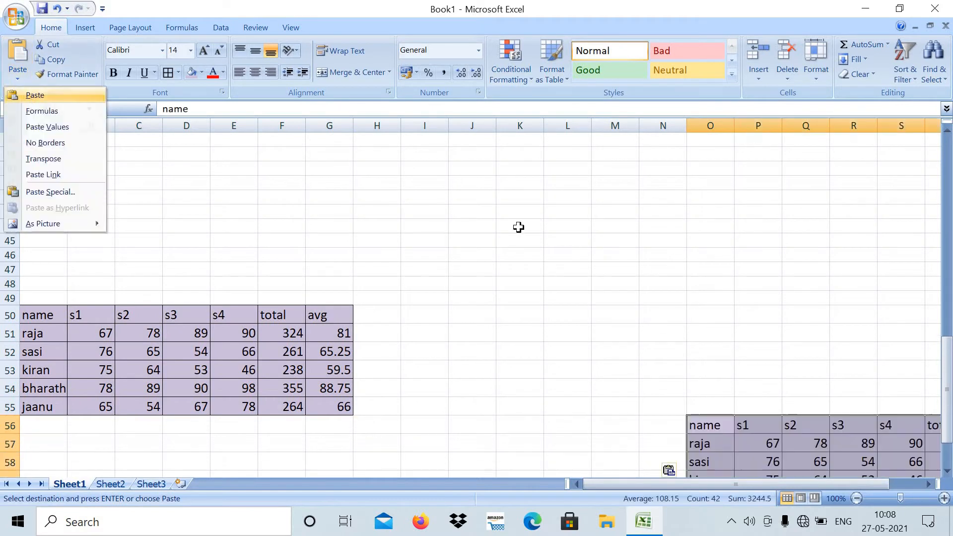
# - Return to the original marks table in A2:G7 and apply the built-in Flow theme
pyautogui.moveTo(947, 370); pyautogui.dragTo(918, 149)
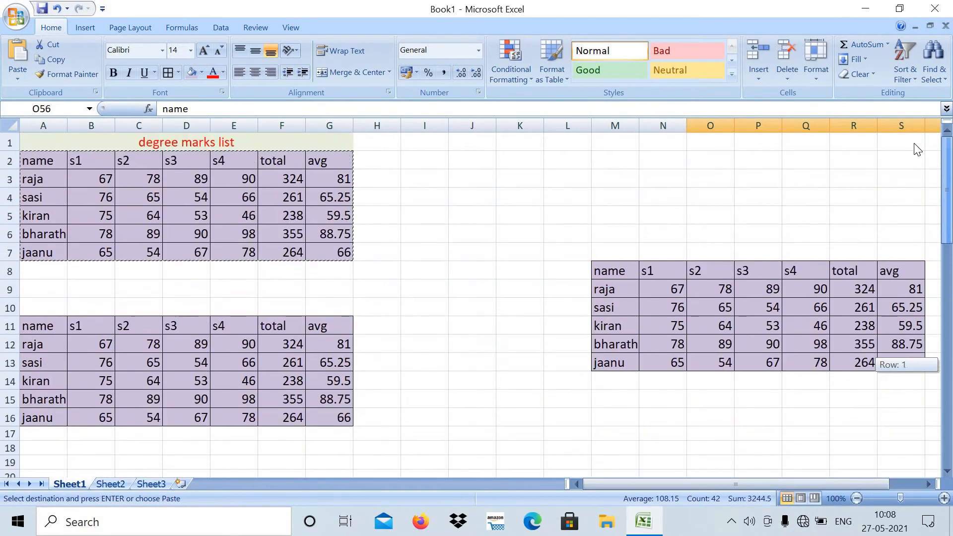
pyautogui.click(507, 254)
pyautogui.doubleClick(464, 249)
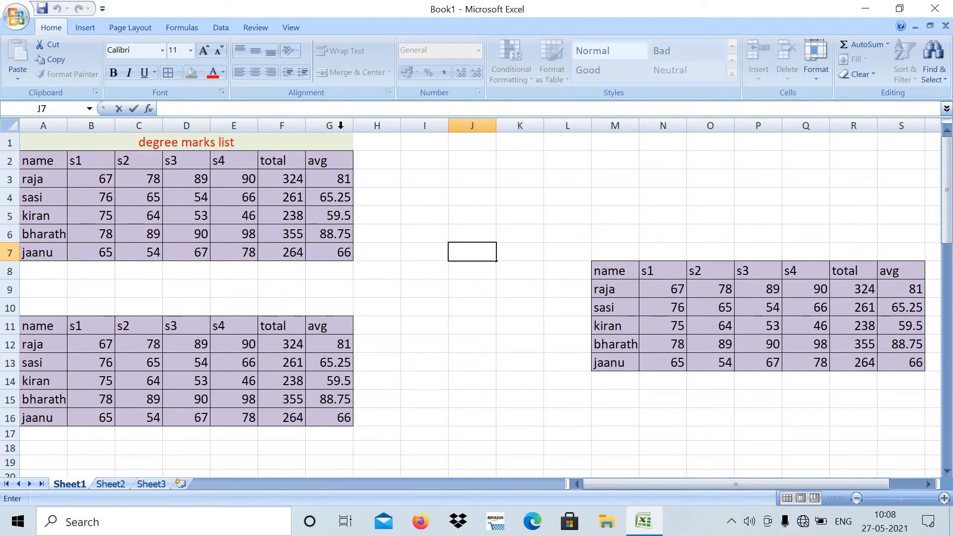
pyautogui.click(125, 26)
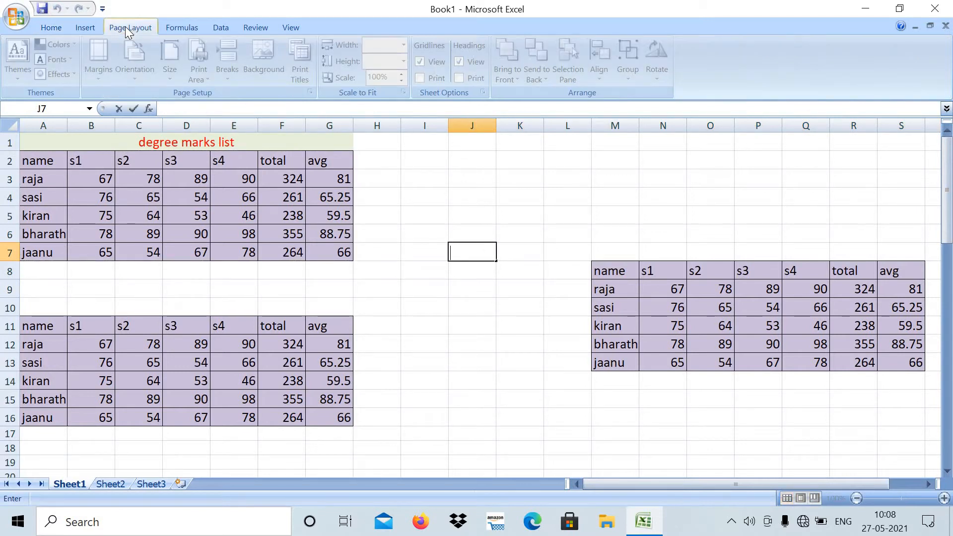
pyautogui.click(442, 304)
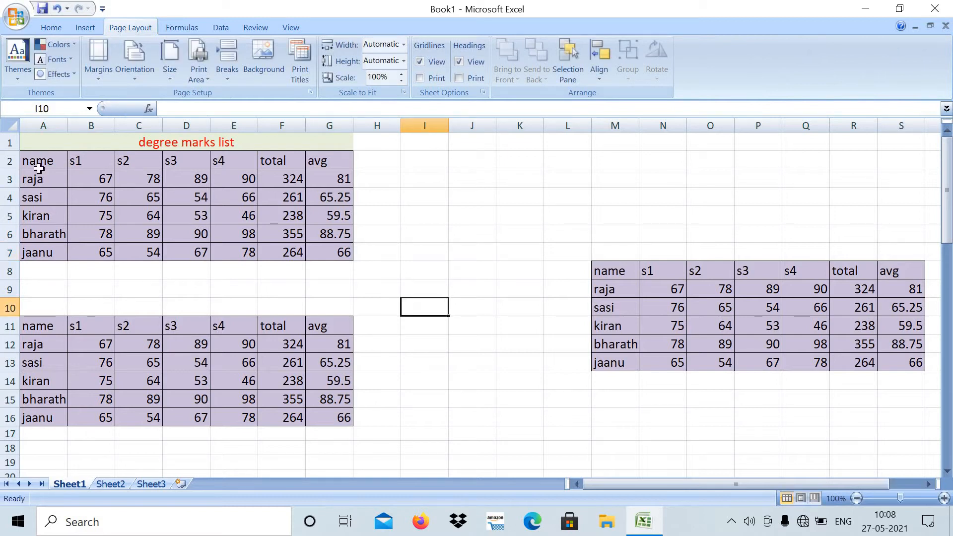
pyautogui.moveTo(39, 169); pyautogui.dragTo(324, 254)
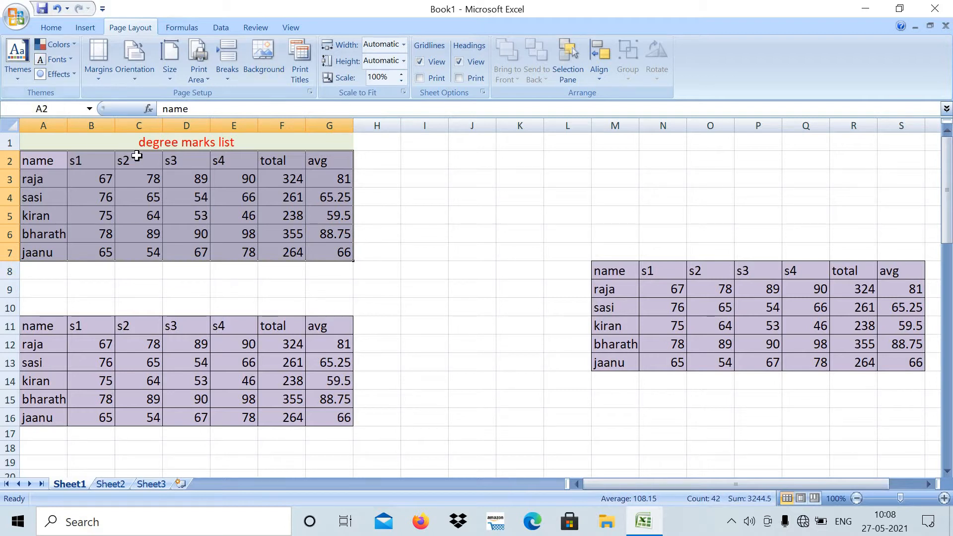
pyautogui.click(21, 61)
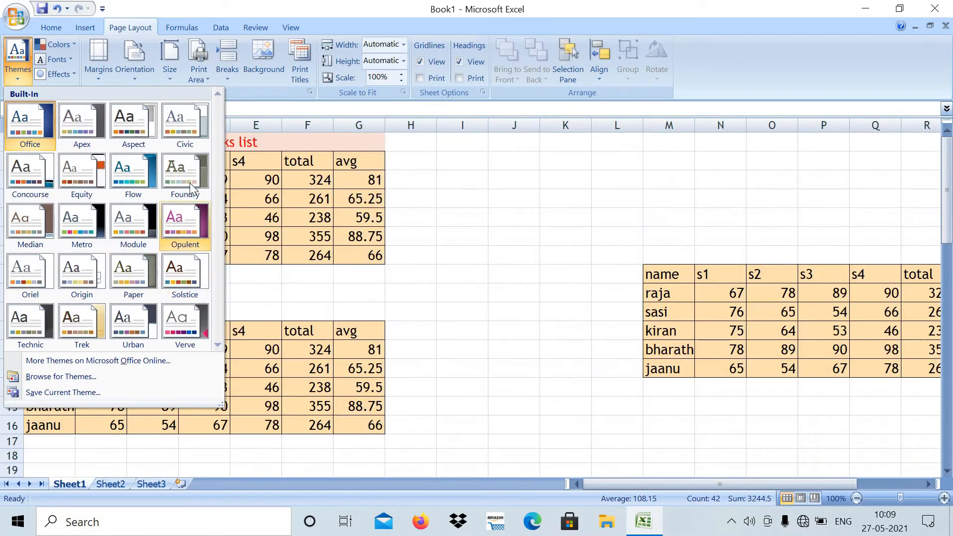
pyautogui.click(117, 177)
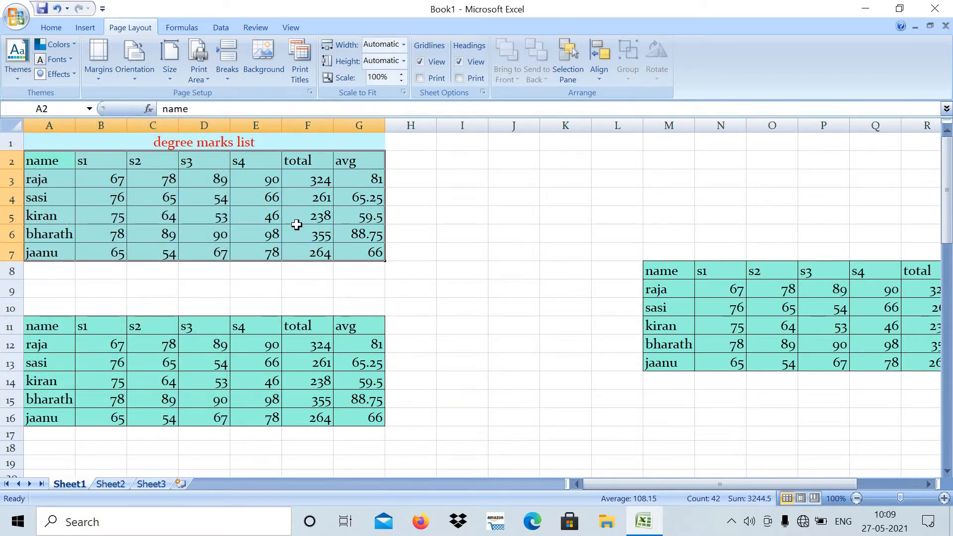
pyautogui.click(434, 231)
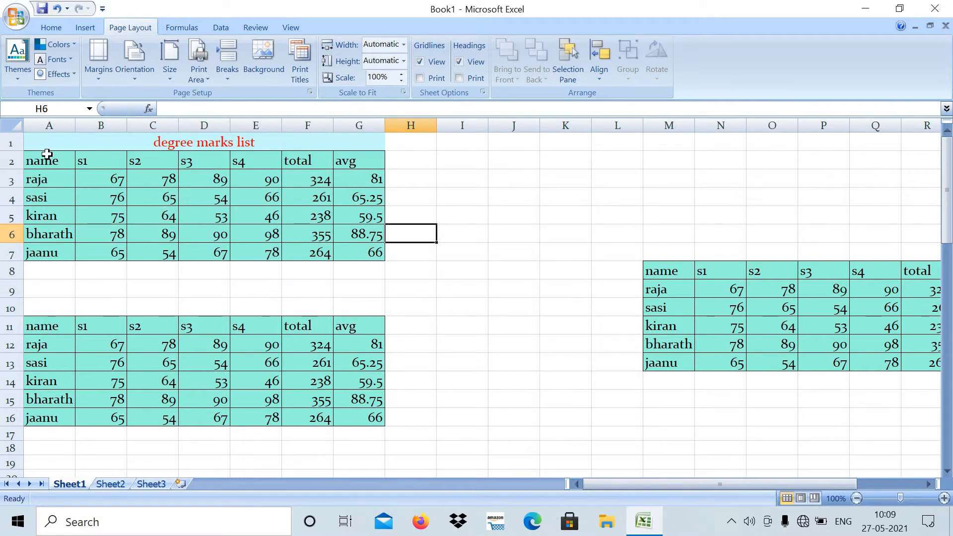
# - With the marks table A2:G7 selected, change the theme fonts to Apex (Lucida Sans, Book Antiqua)
pyautogui.moveTo(46, 153); pyautogui.dragTo(369, 252)
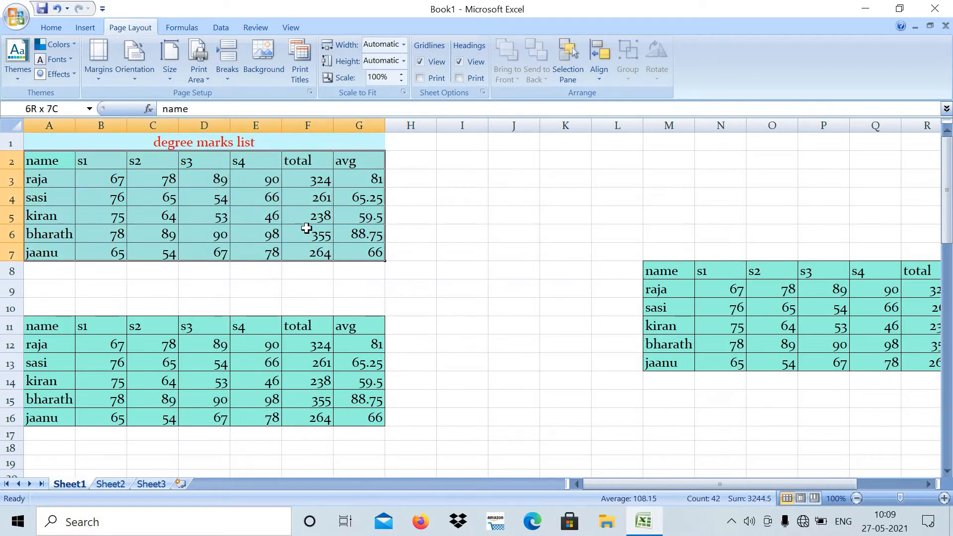
pyautogui.click(70, 59)
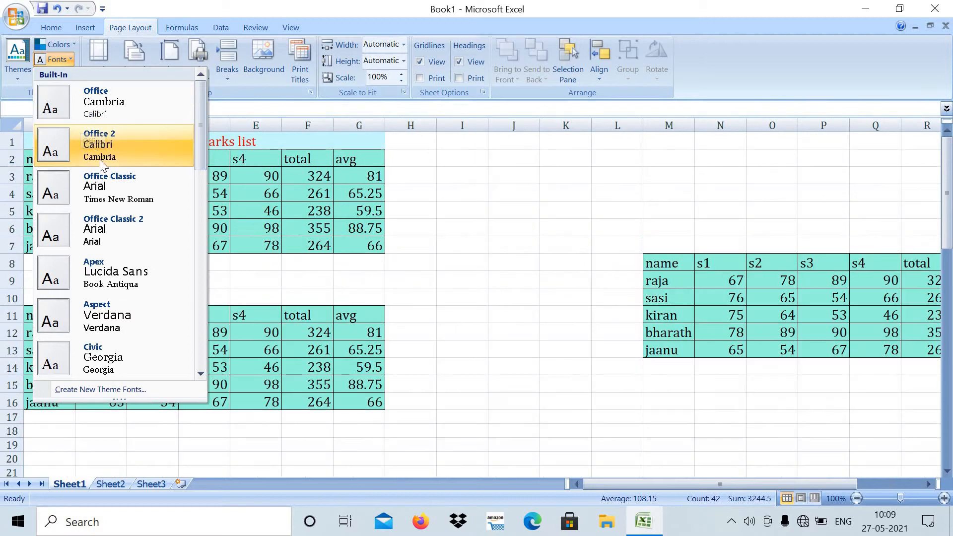
pyautogui.click(118, 274)
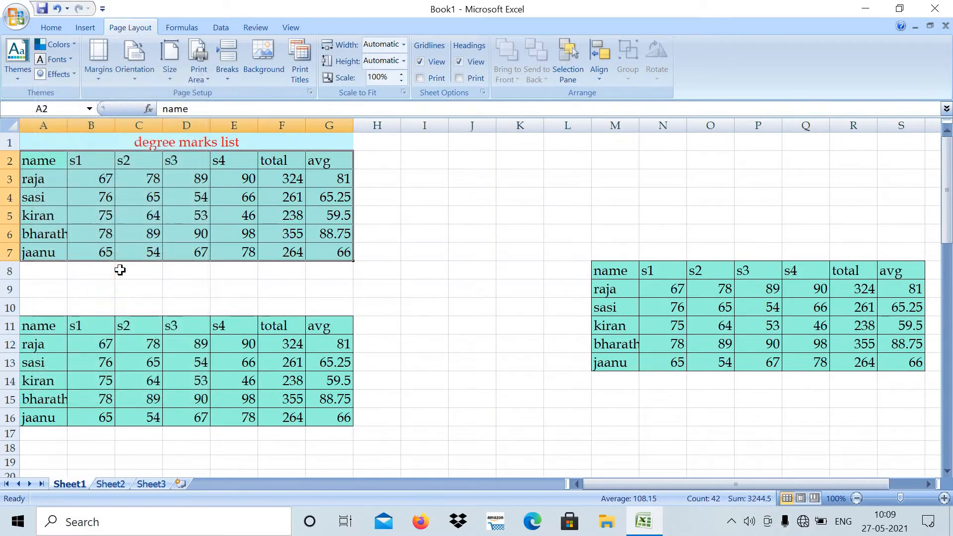
# - Change the theme colors to a built-in scheme that turns the tables' fill light orange
pyautogui.click(59, 45)
pyautogui.click(84, 254)
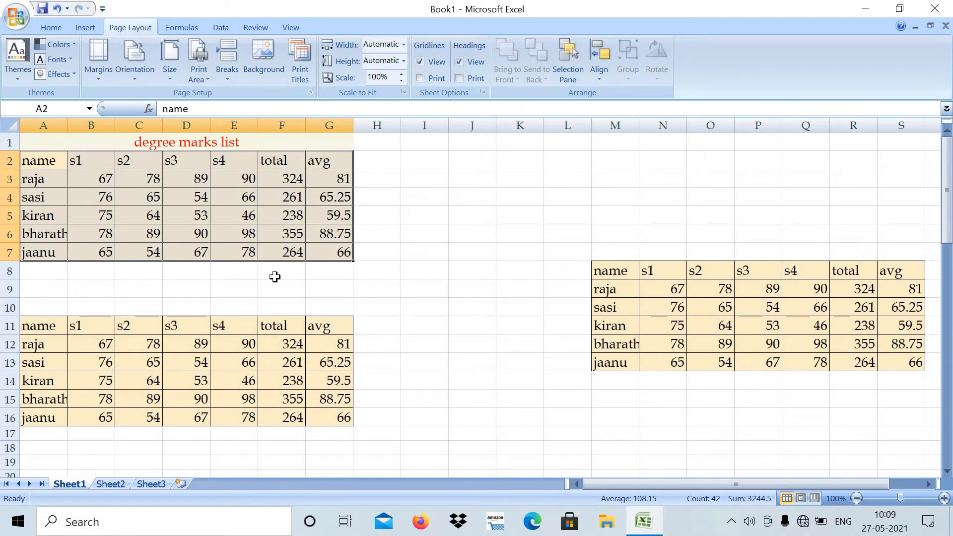
pyautogui.click(405, 259)
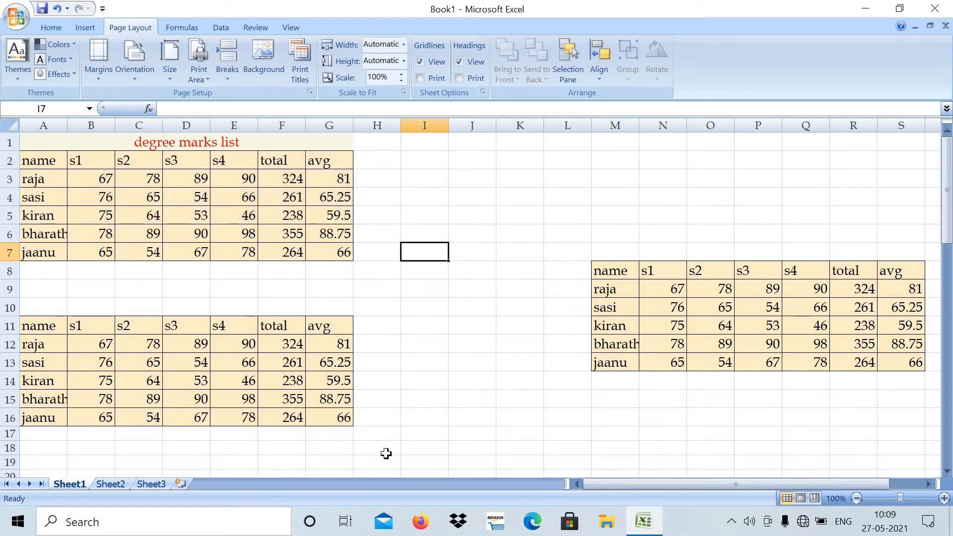
pyautogui.moveTo(606, 483); pyautogui.dragTo(719, 488)
pyautogui.moveTo(621, 493); pyautogui.dragTo(576, 495)
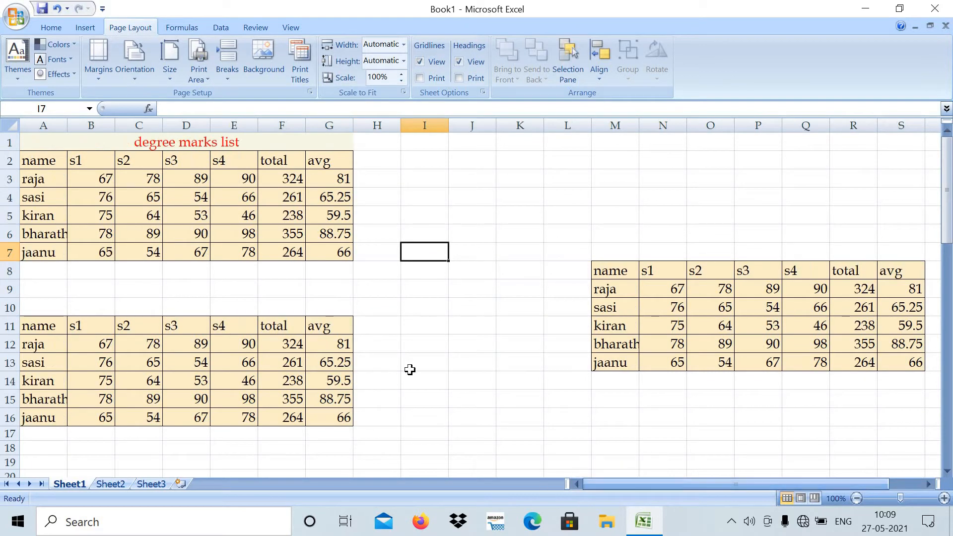
pyautogui.click(443, 362)
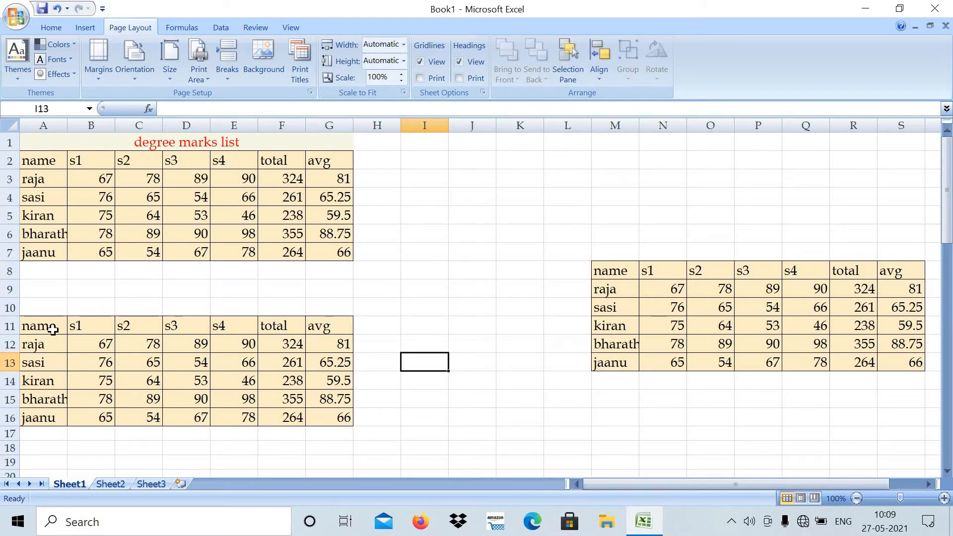
# - Select the marks table A2:G7 and set the page margins to Normal
pyautogui.moveTo(41, 157); pyautogui.dragTo(312, 260)
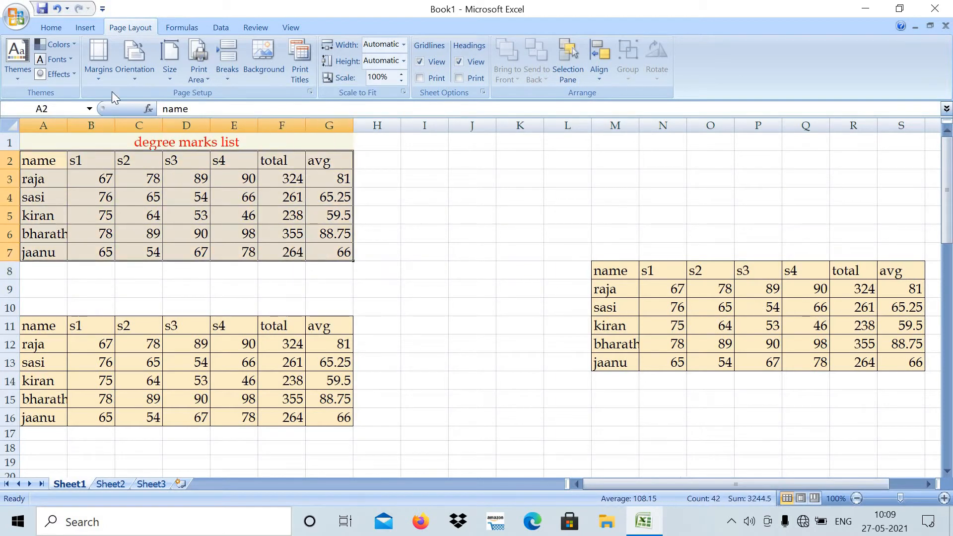
pyautogui.click(99, 80)
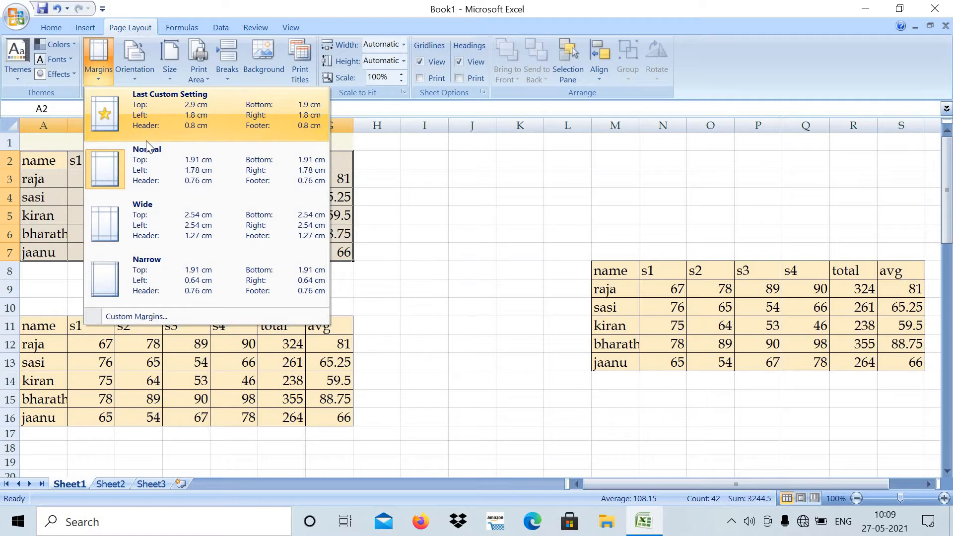
pyautogui.click(137, 171)
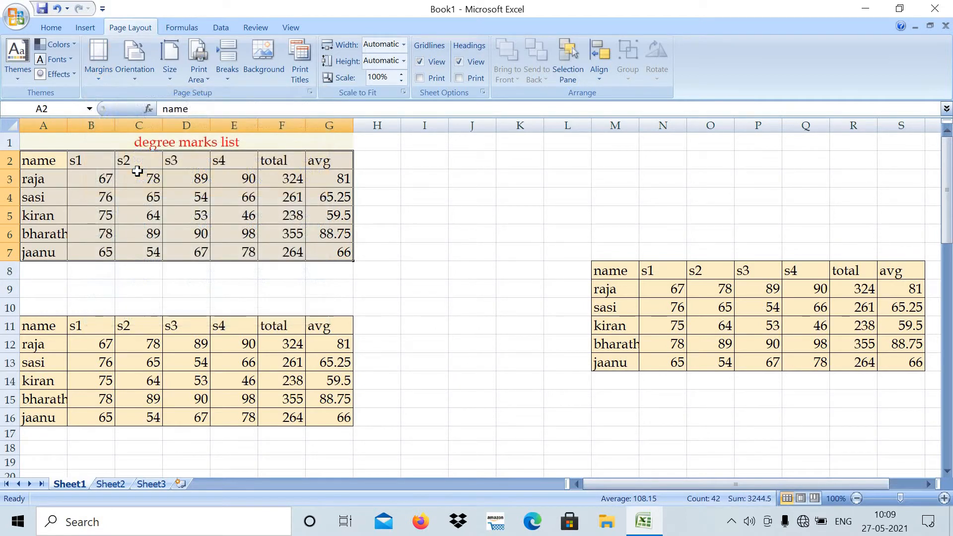
# - Open the print preview from the page setup settings and look through the pages of marks tables
pyautogui.click(302, 61)
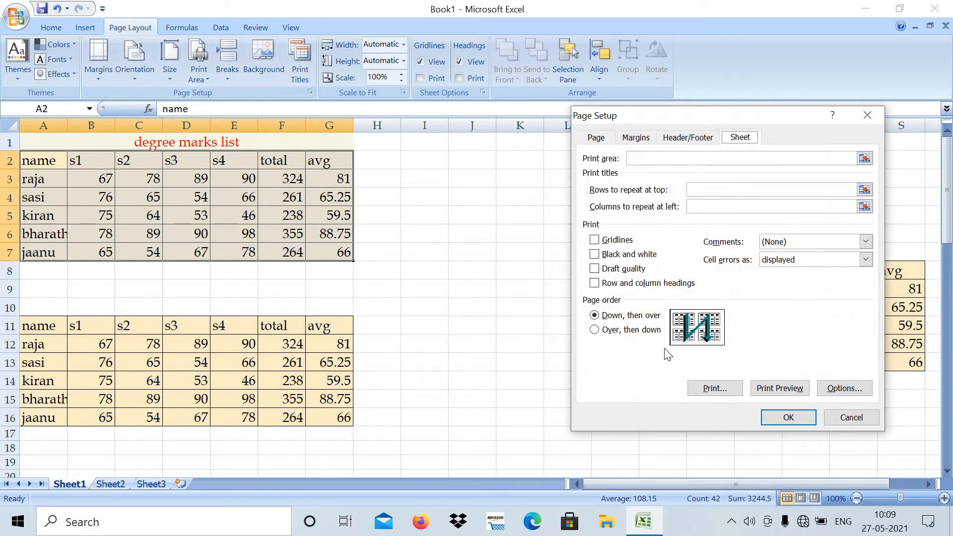
pyautogui.click(772, 389)
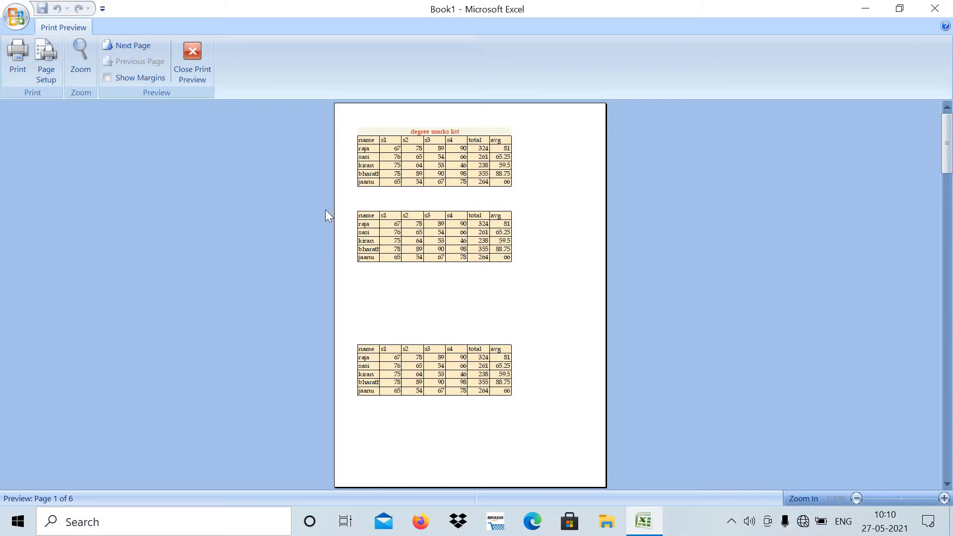
pyautogui.click(136, 45)
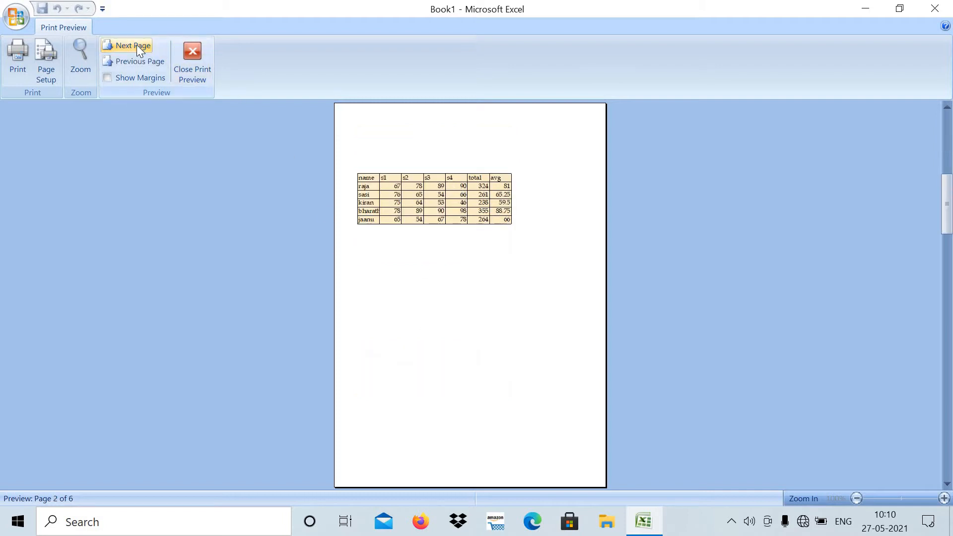
pyautogui.click(136, 44)
pyautogui.click(136, 44)
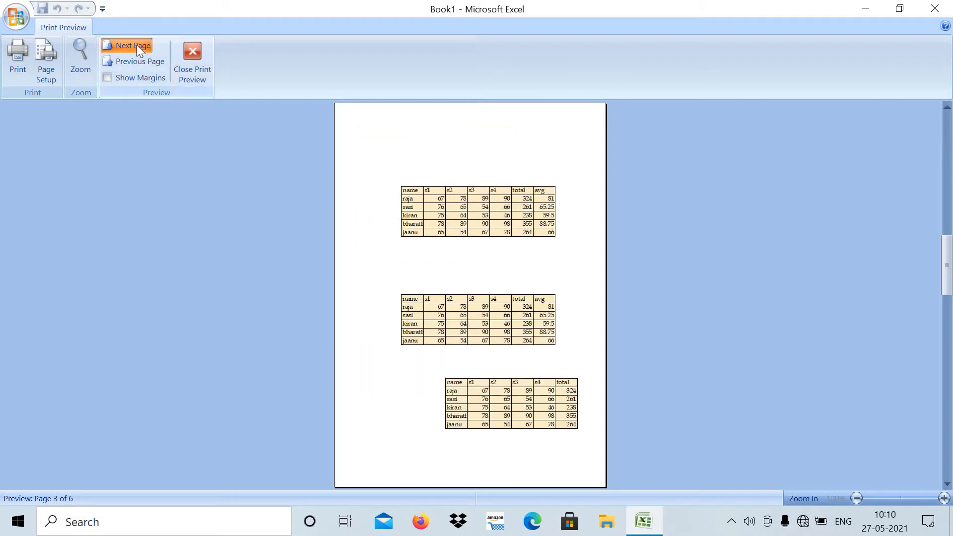
pyautogui.click(136, 45)
pyautogui.click(138, 61)
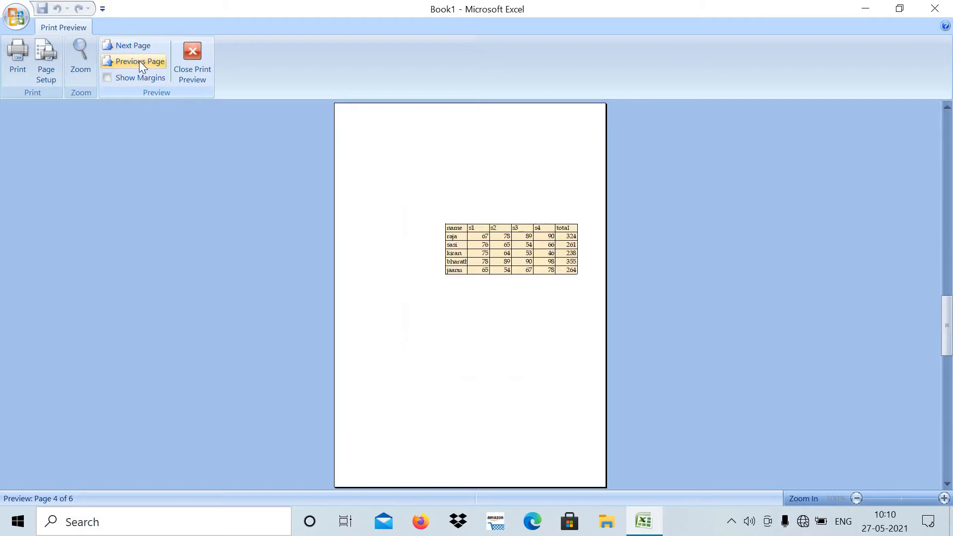
# - Page back through the print preview toward the first page and close the preview
pyautogui.click(139, 61)
pyautogui.click(139, 61)
pyautogui.click(139, 62)
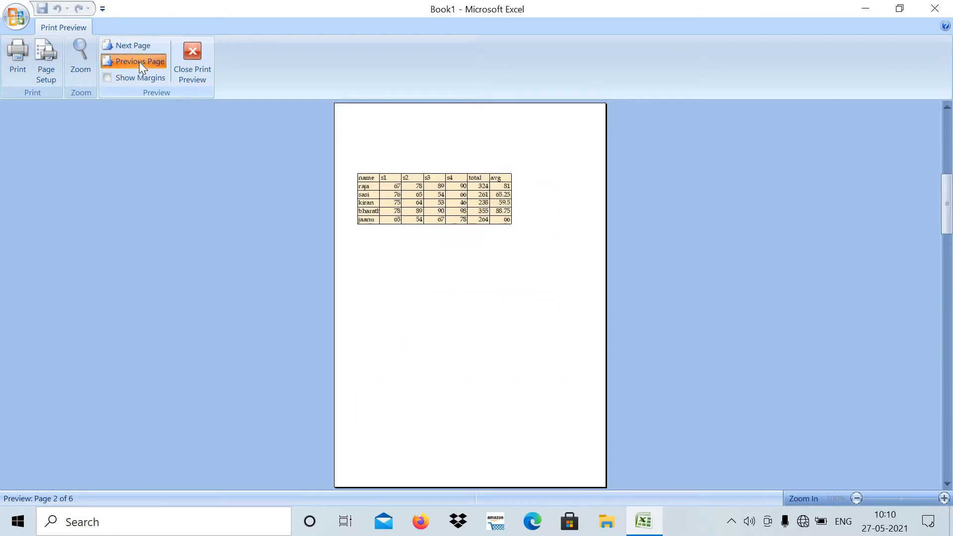
pyautogui.click(195, 58)
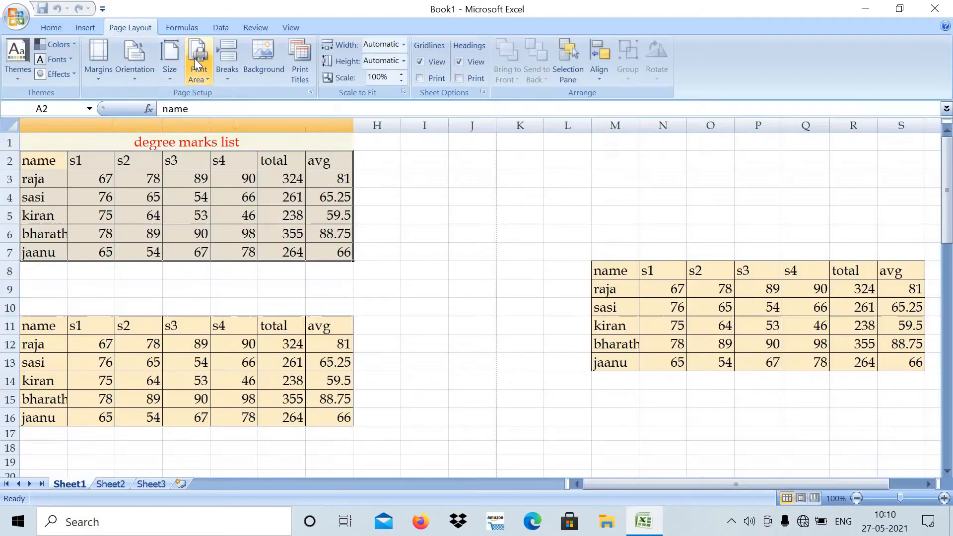
# - Set the page margins to Wide, check the first page in the print preview and return to the sheet
pyautogui.click(97, 75)
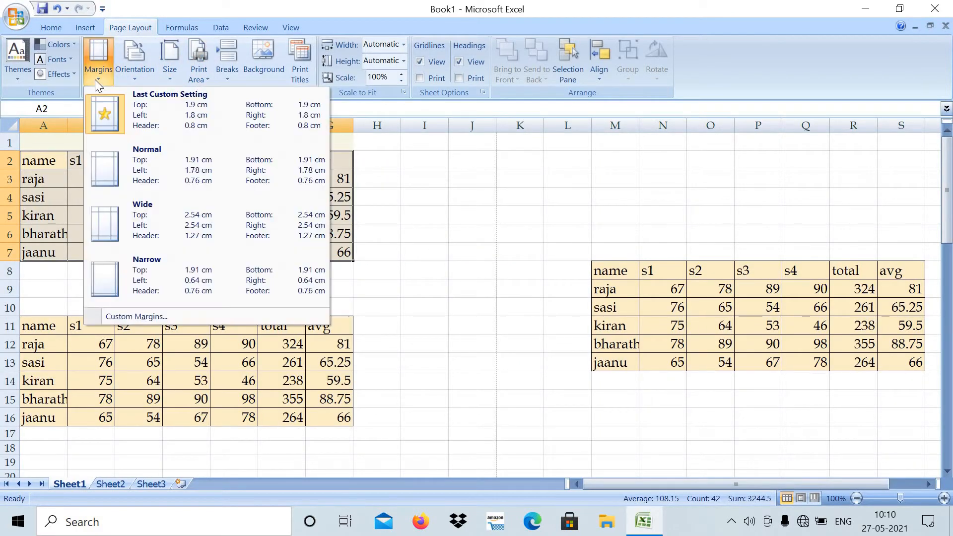
pyautogui.click(154, 228)
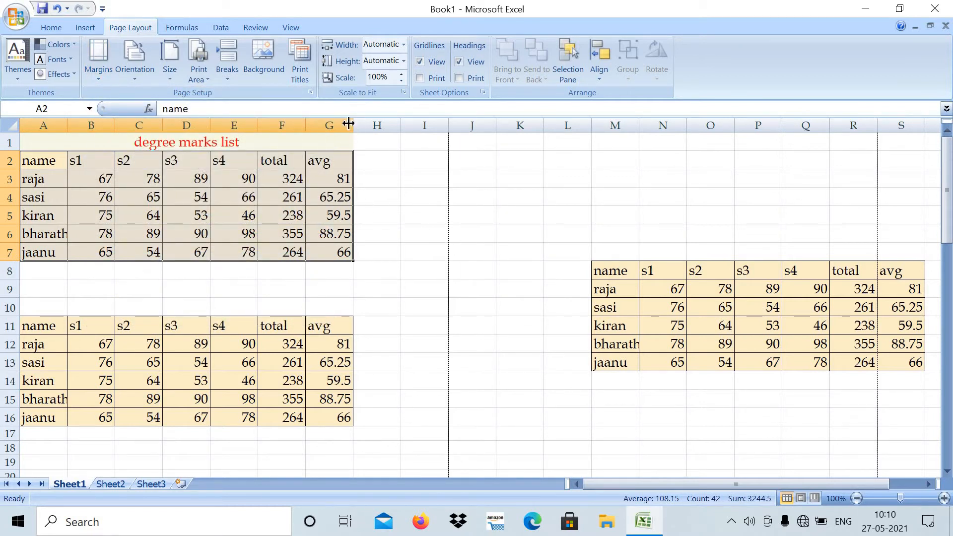
pyautogui.click(300, 55)
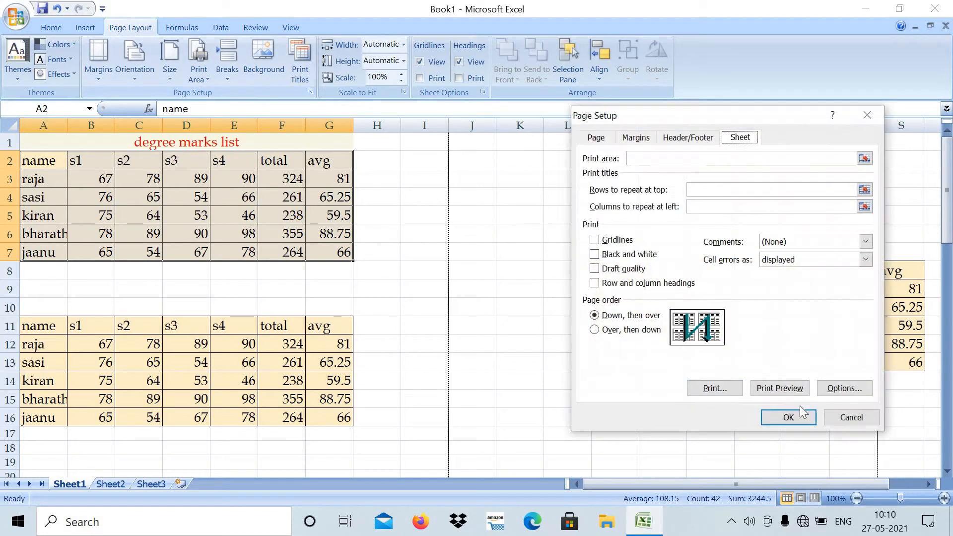
pyautogui.click(788, 388)
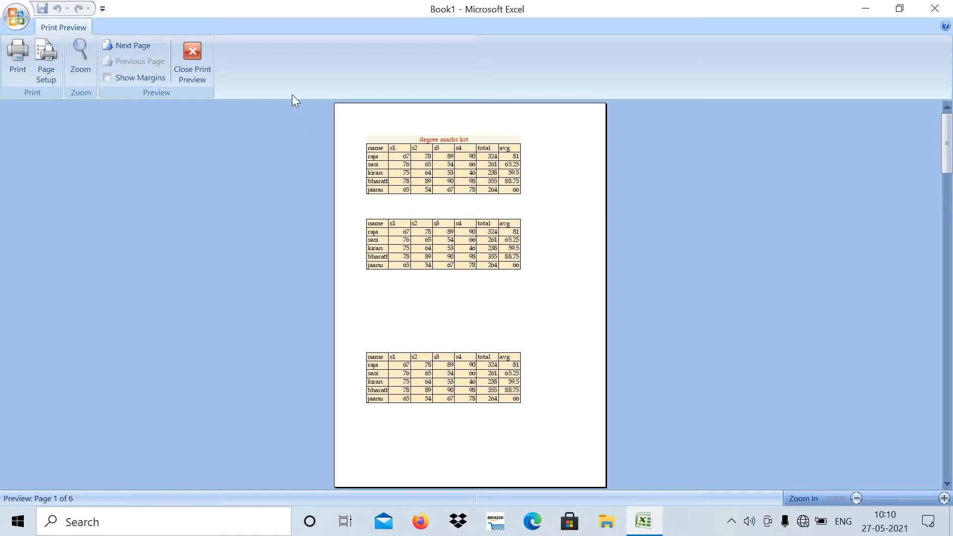
pyautogui.click(189, 51)
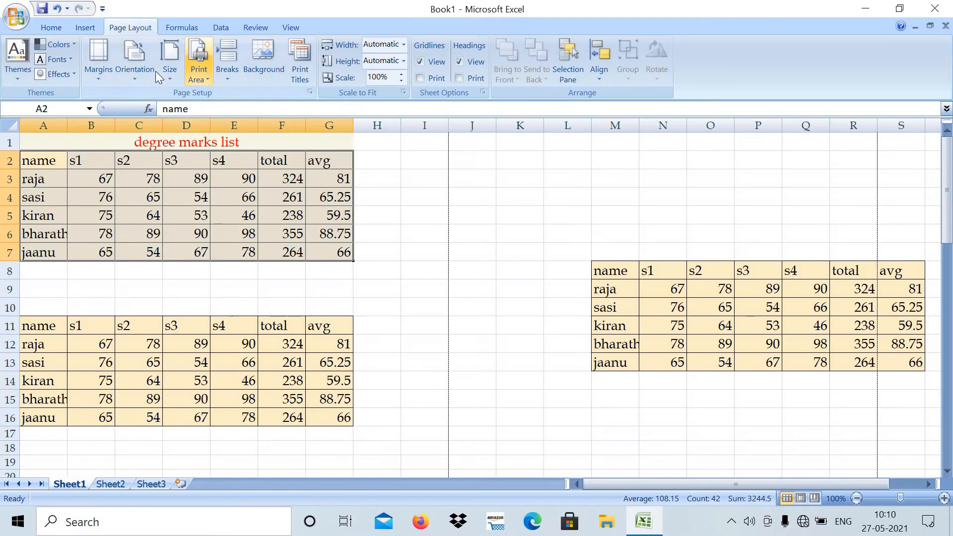
# - Set the page margins to Narrow and check the first three pages in the print preview before returning to the sheet
pyautogui.click(98, 82)
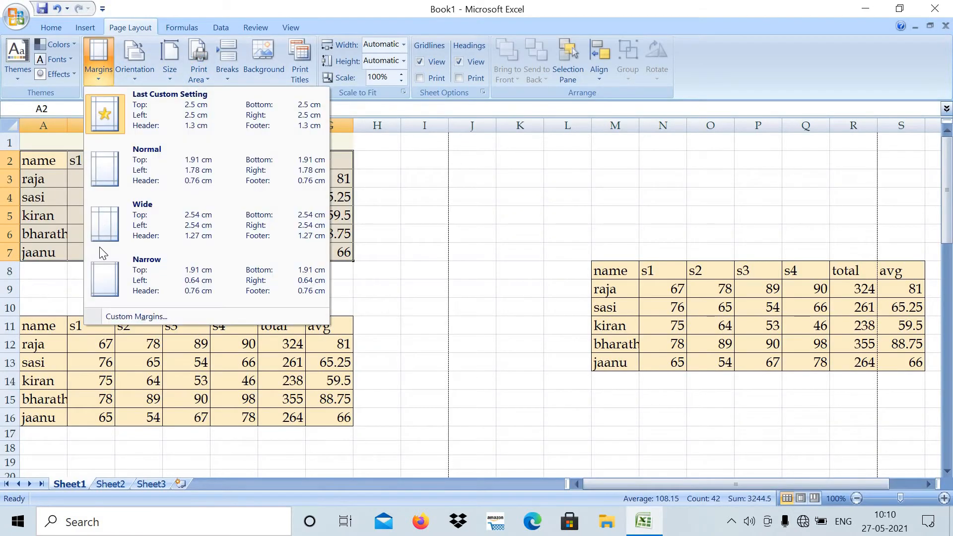
pyautogui.click(111, 277)
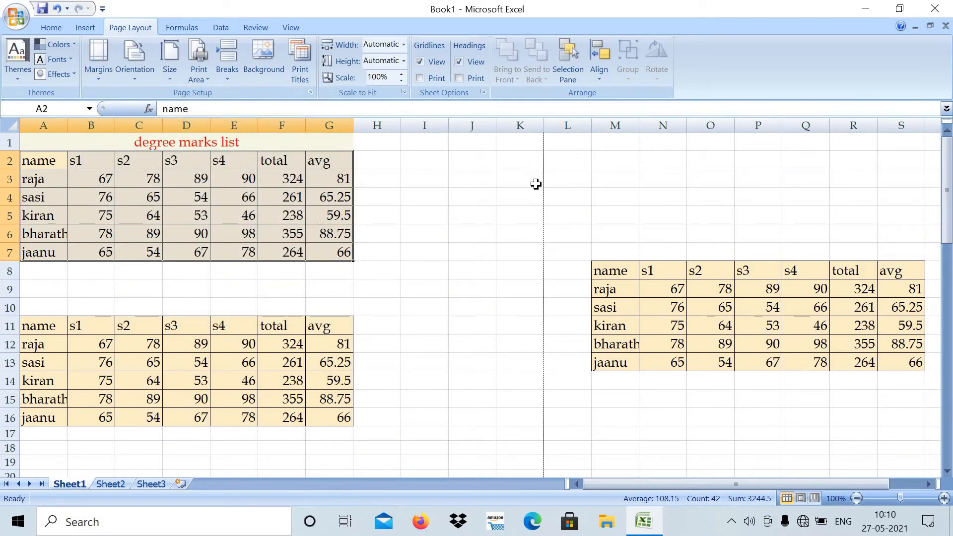
pyautogui.click(302, 55)
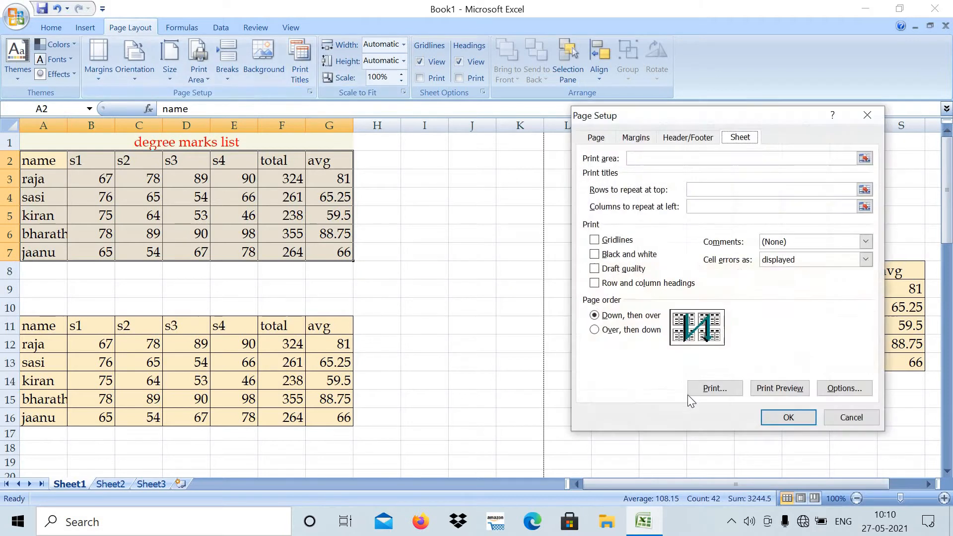
pyautogui.click(774, 390)
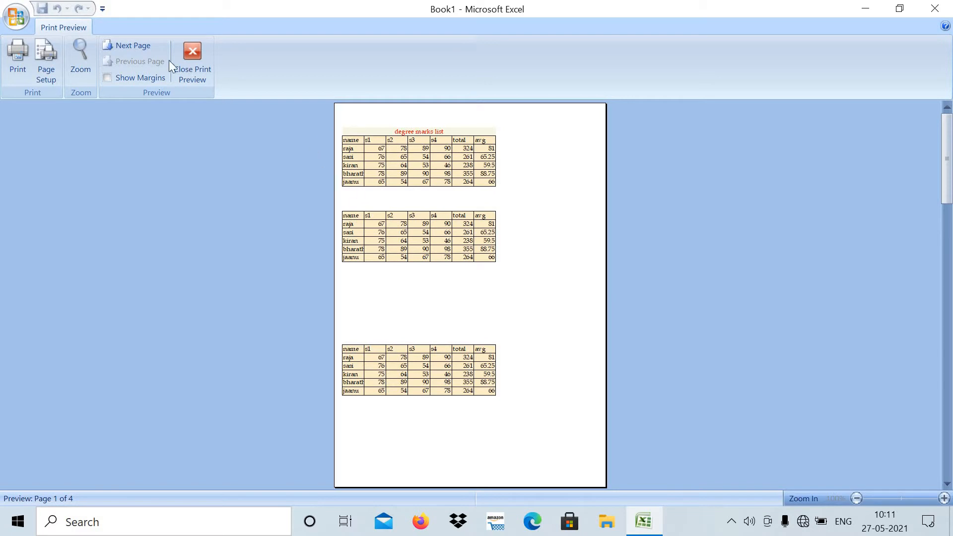
pyautogui.click(133, 48)
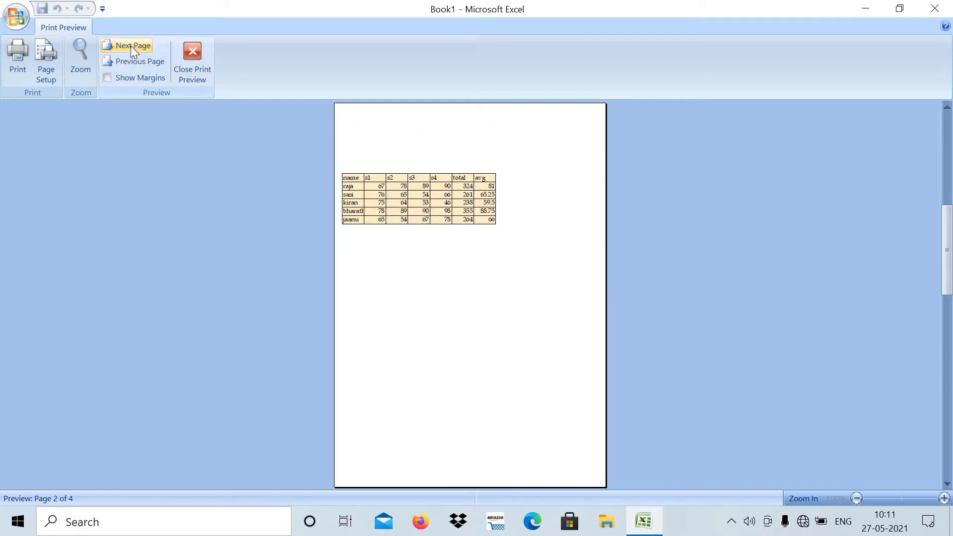
pyautogui.click(131, 46)
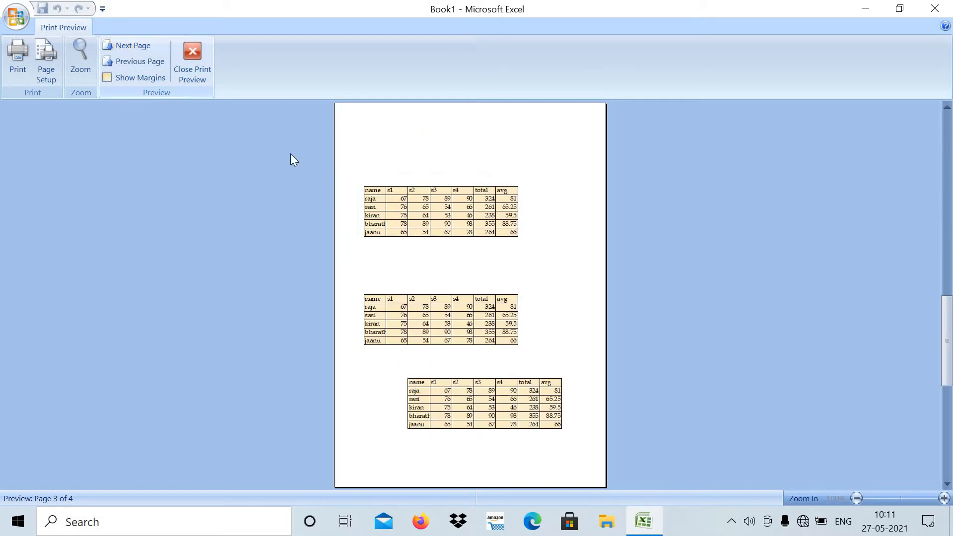
pyautogui.click(137, 61)
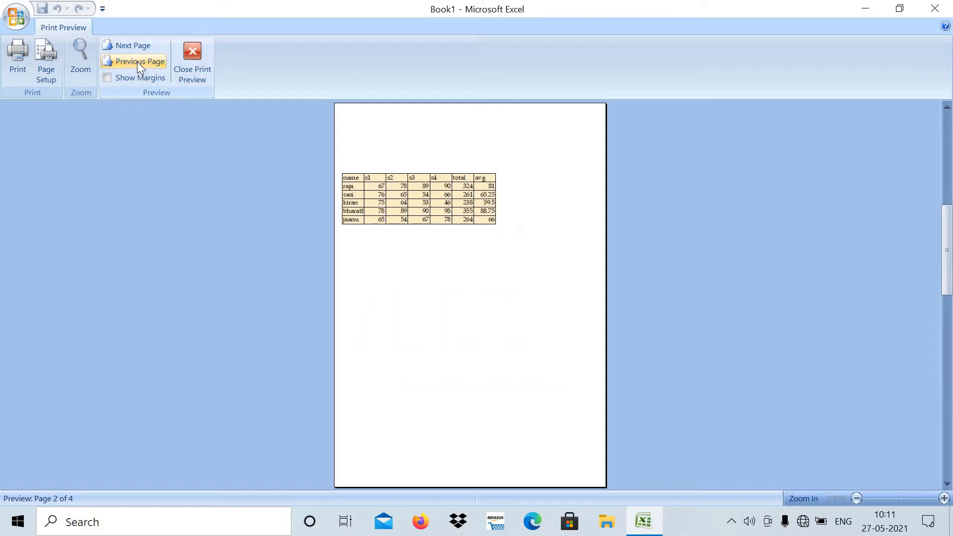
pyautogui.click(137, 62)
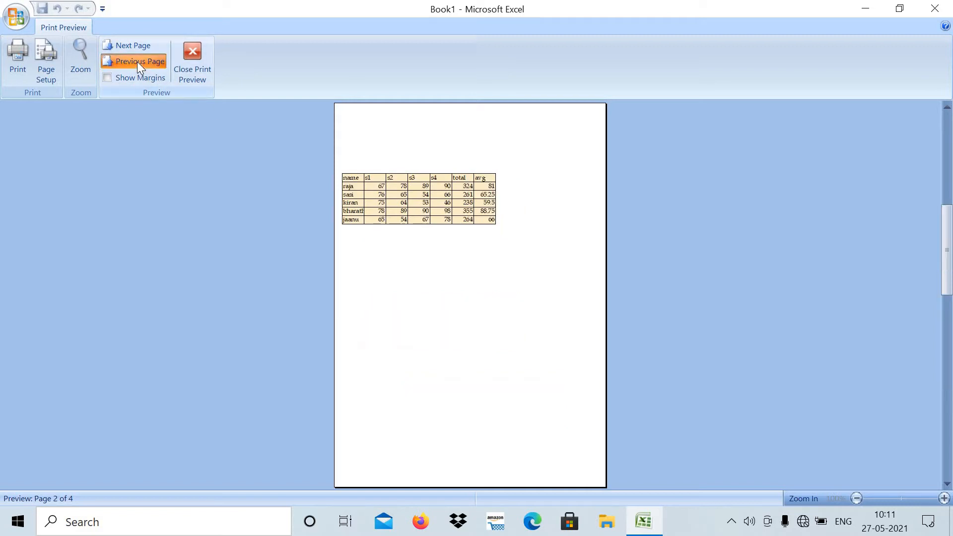
pyautogui.click(194, 52)
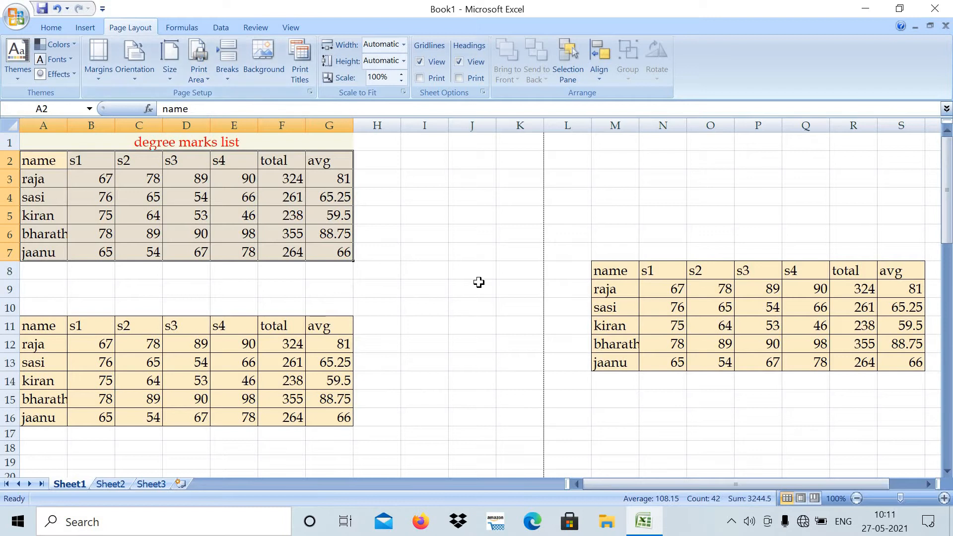
# - Apply the Last Custom Setting for the page margins and deselect the marks table by selecting cell I7
pyautogui.click(96, 77)
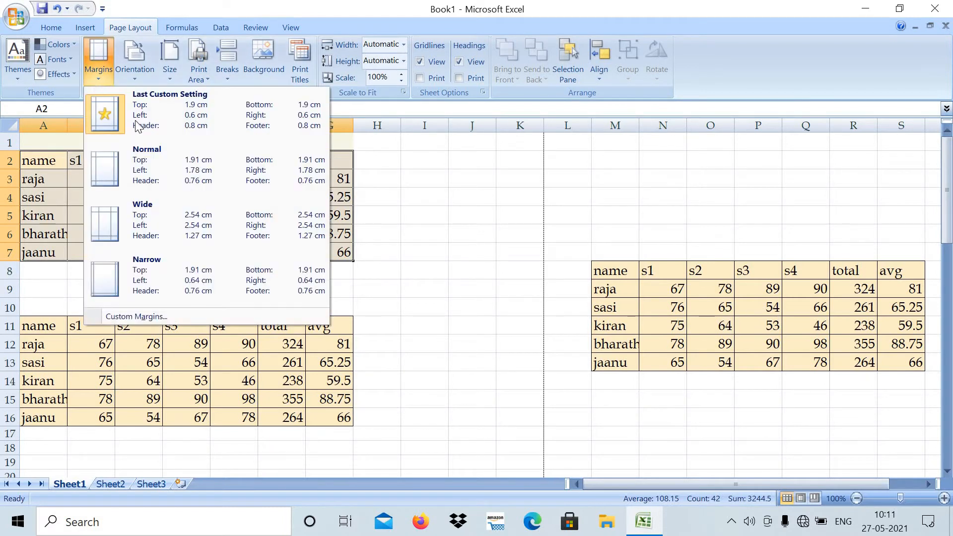
pyautogui.click(169, 117)
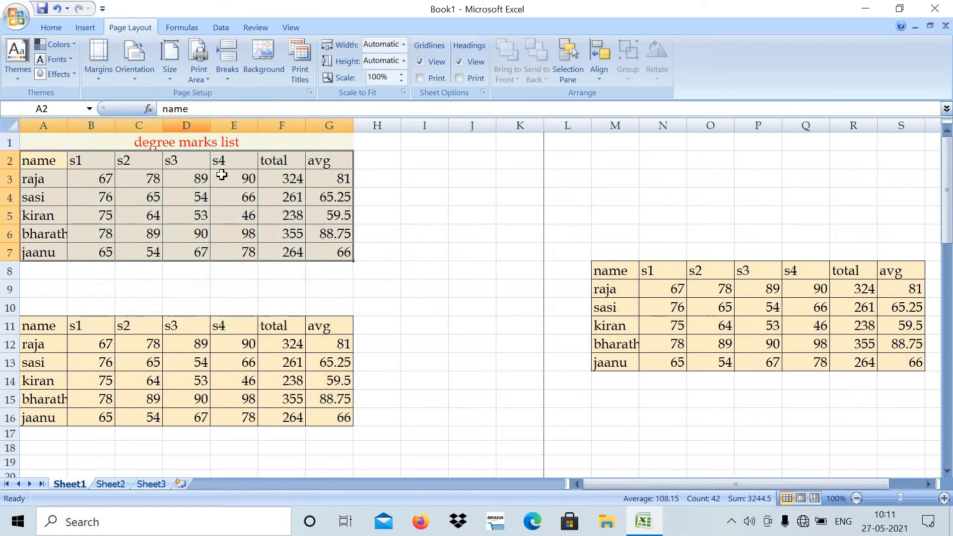
pyautogui.click(430, 254)
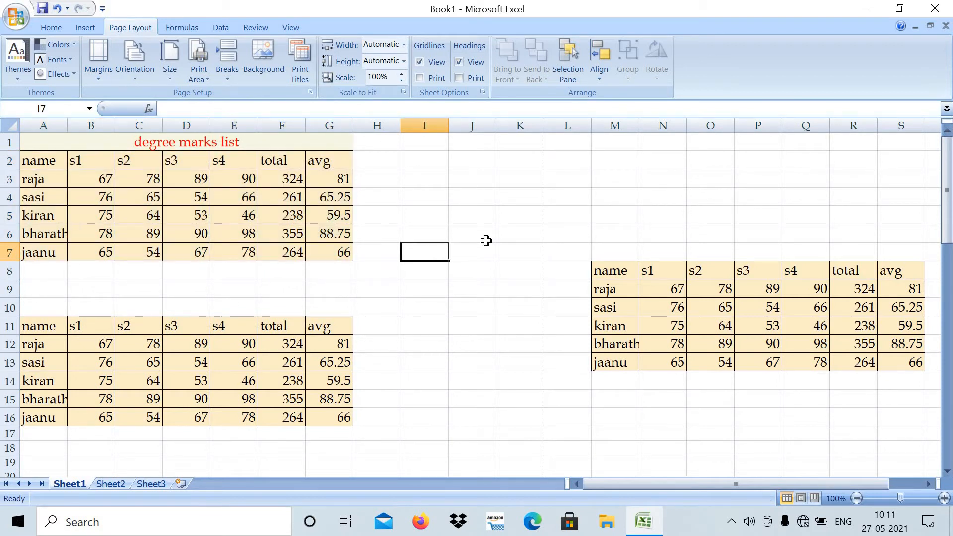
# - Switch the page orientation to Landscape and check the first three pages in the print preview before returning to the sheet
pyautogui.click(129, 79)
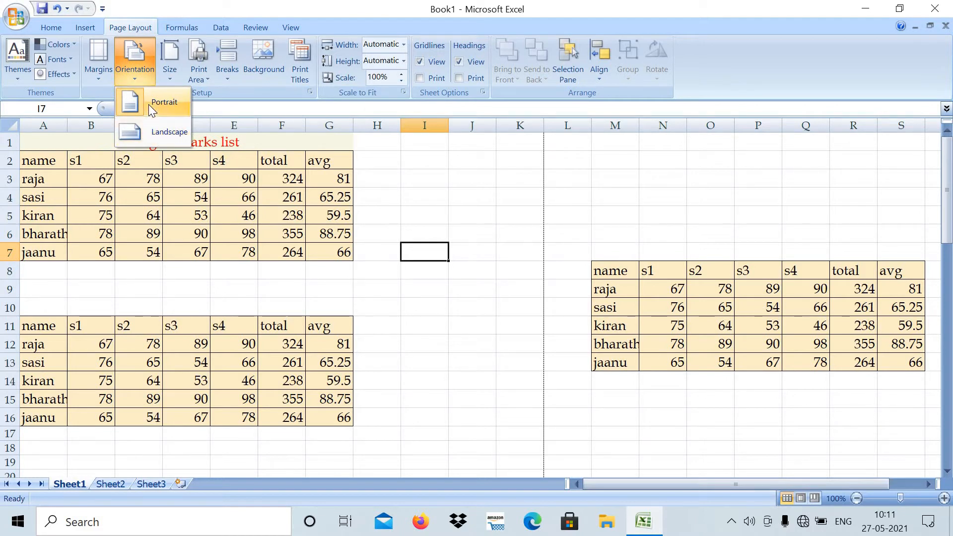
pyautogui.click(151, 132)
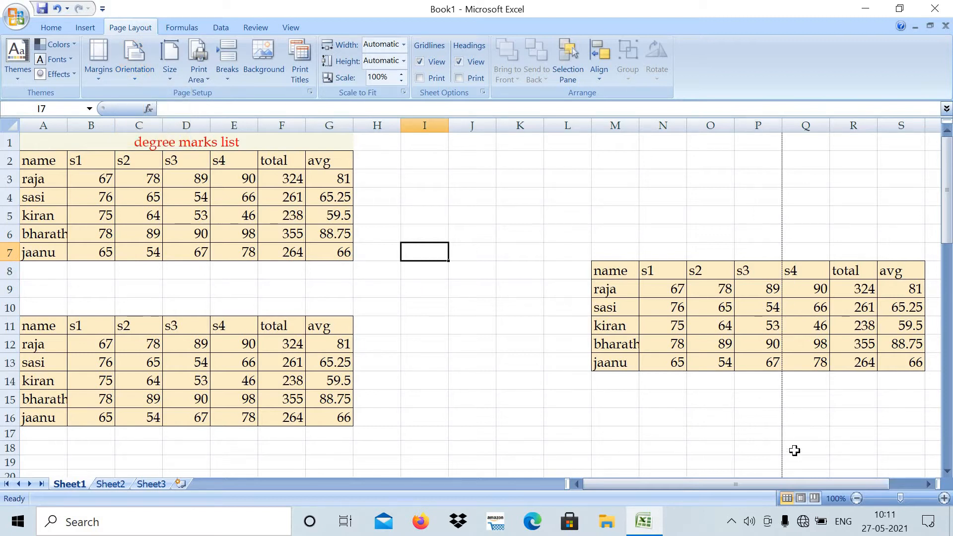
pyautogui.click(301, 52)
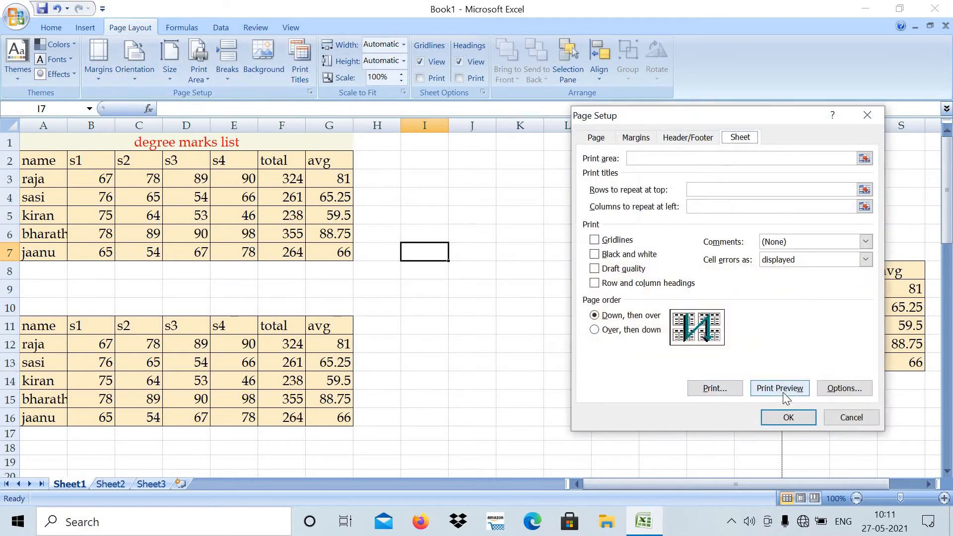
pyautogui.click(779, 388)
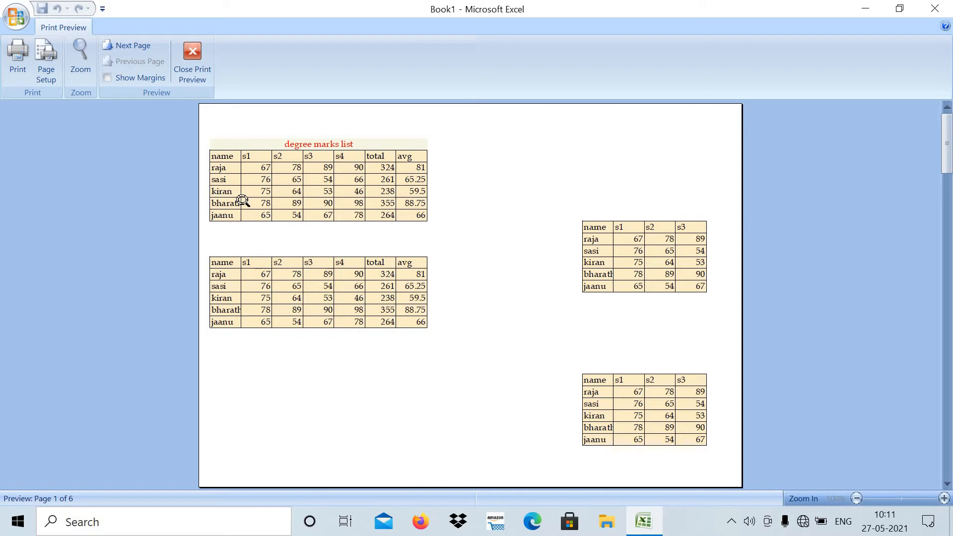
pyautogui.click(133, 46)
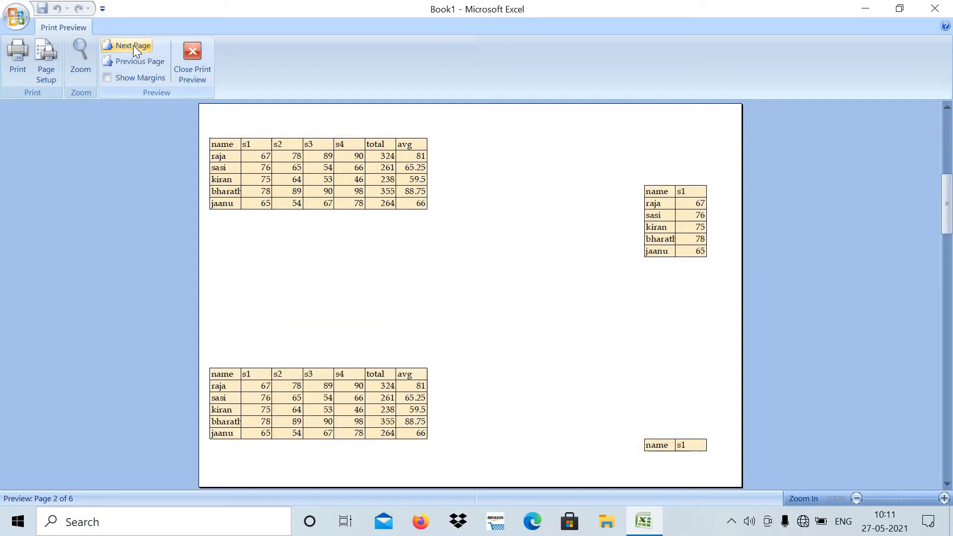
pyautogui.click(133, 45)
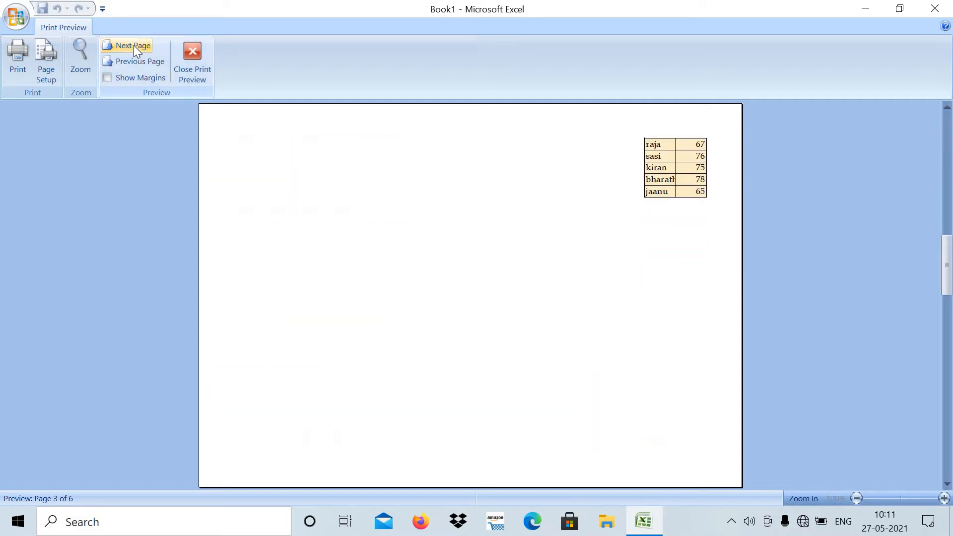
pyautogui.click(144, 61)
pyautogui.click(144, 62)
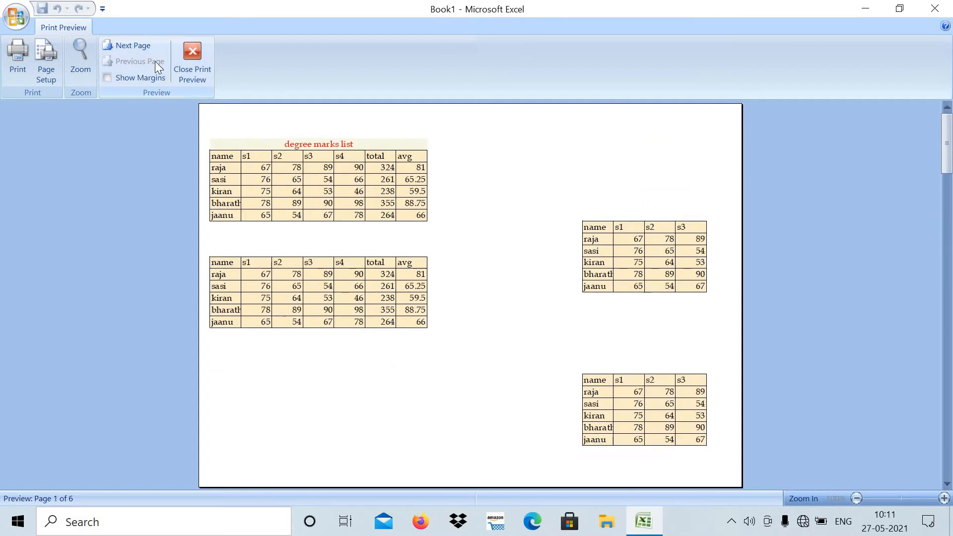
pyautogui.click(193, 52)
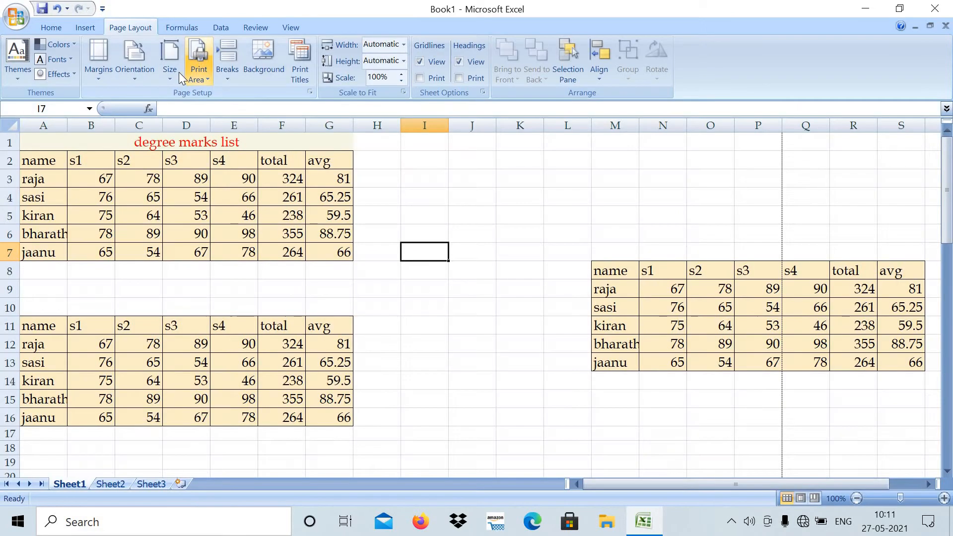
# - Switch the page orientation back to Portrait and set the paper size to Legal
pyautogui.click(136, 79)
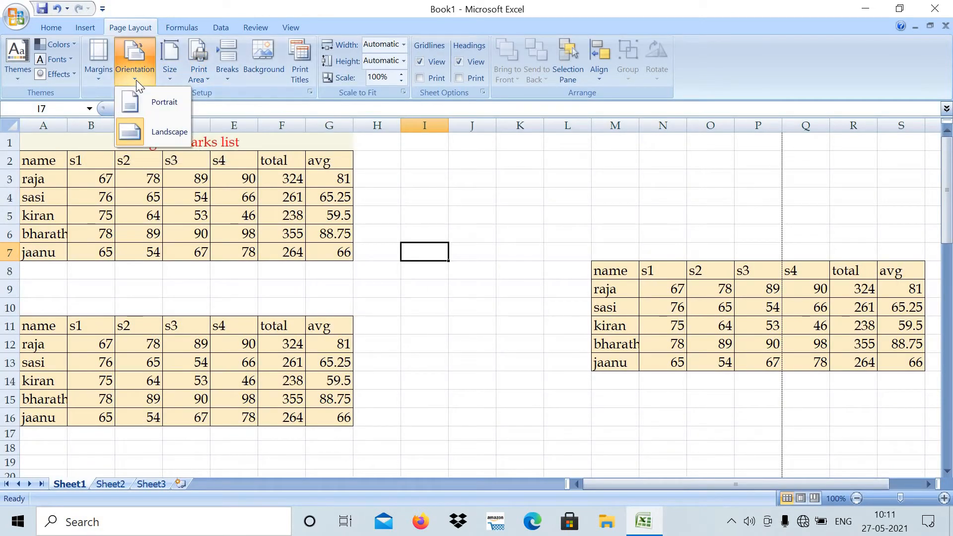
pyautogui.click(131, 105)
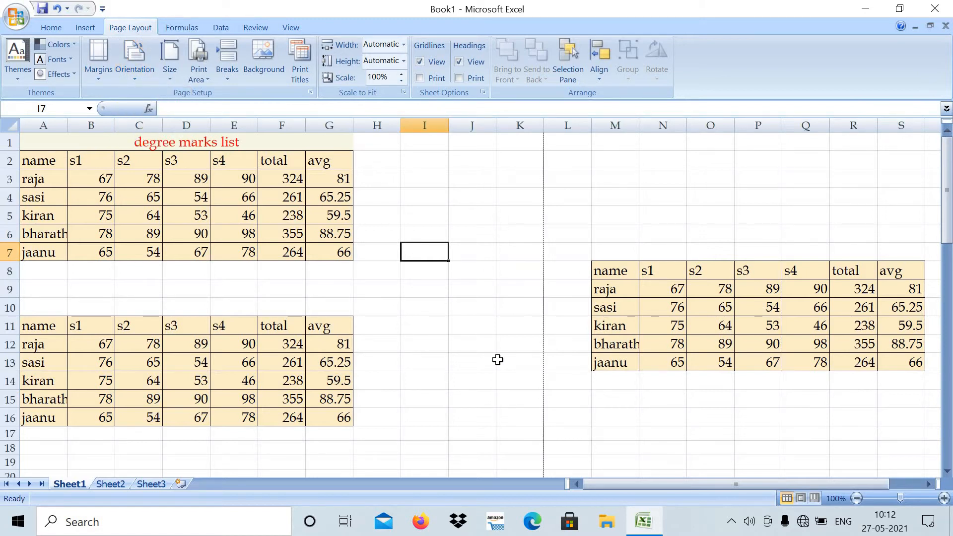
pyautogui.click(173, 79)
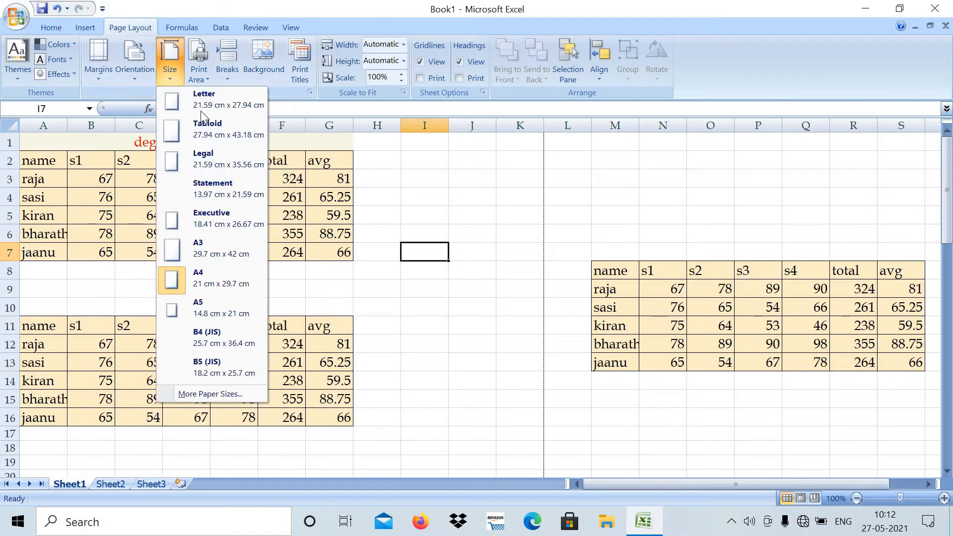
pyautogui.click(214, 158)
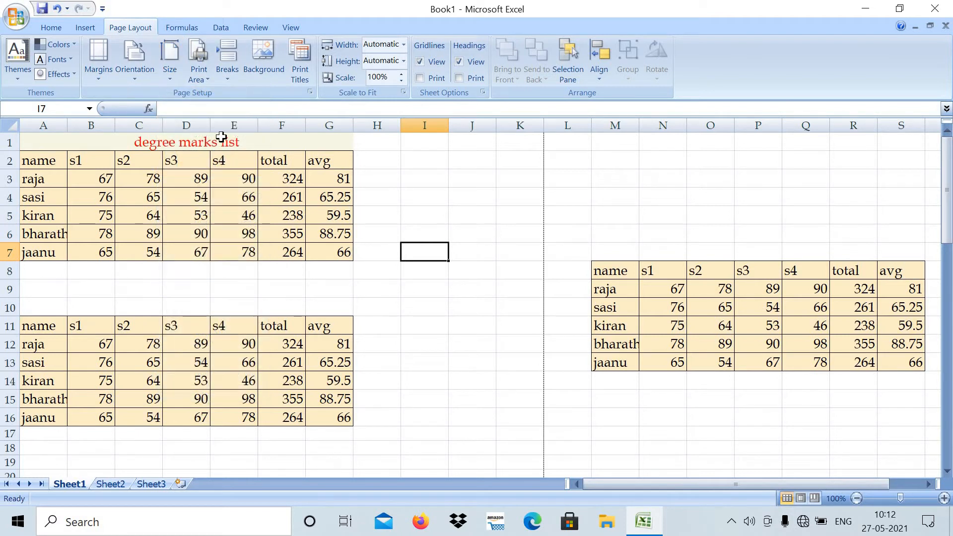
# - Set the paper size to Executive, check the first page in the print preview and return to the sheet
pyautogui.click(172, 83)
pyautogui.click(192, 218)
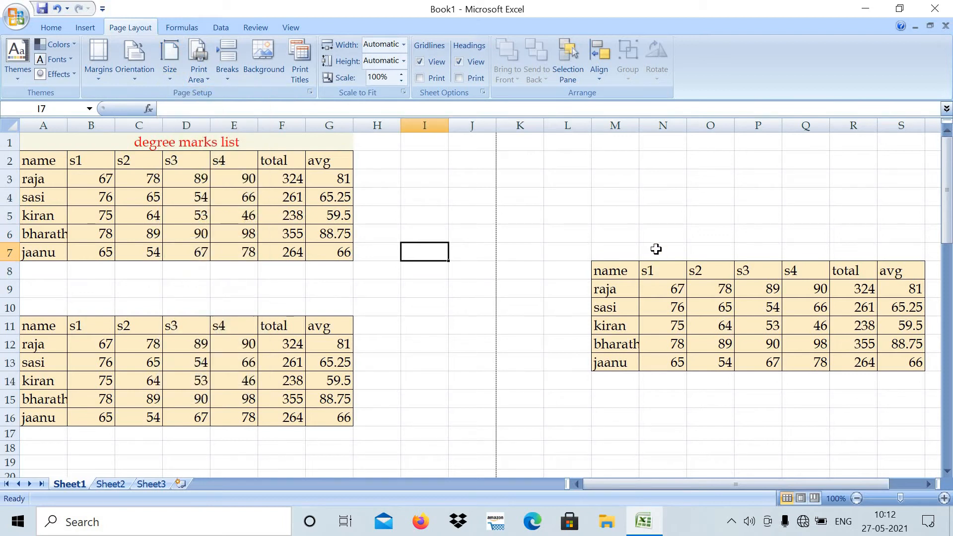
pyautogui.click(304, 57)
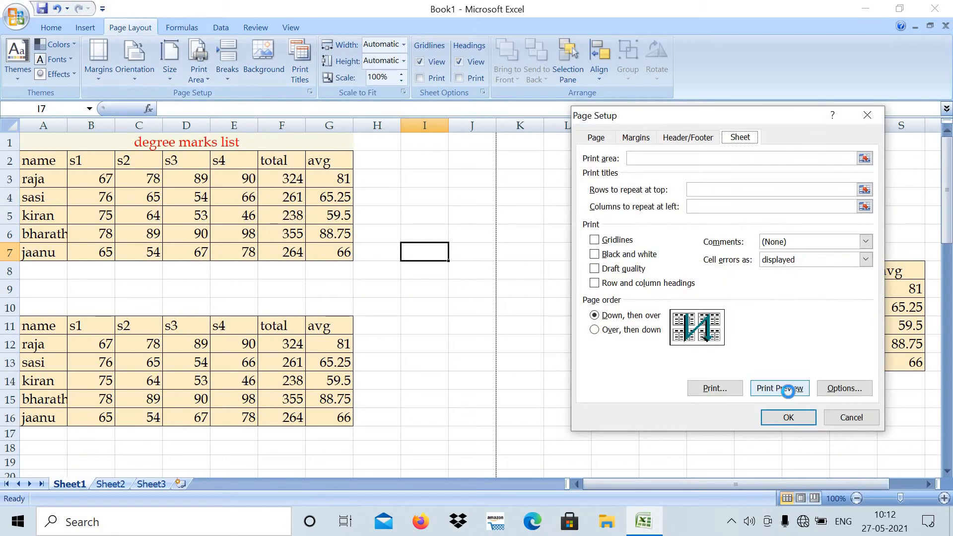
pyautogui.click(788, 391)
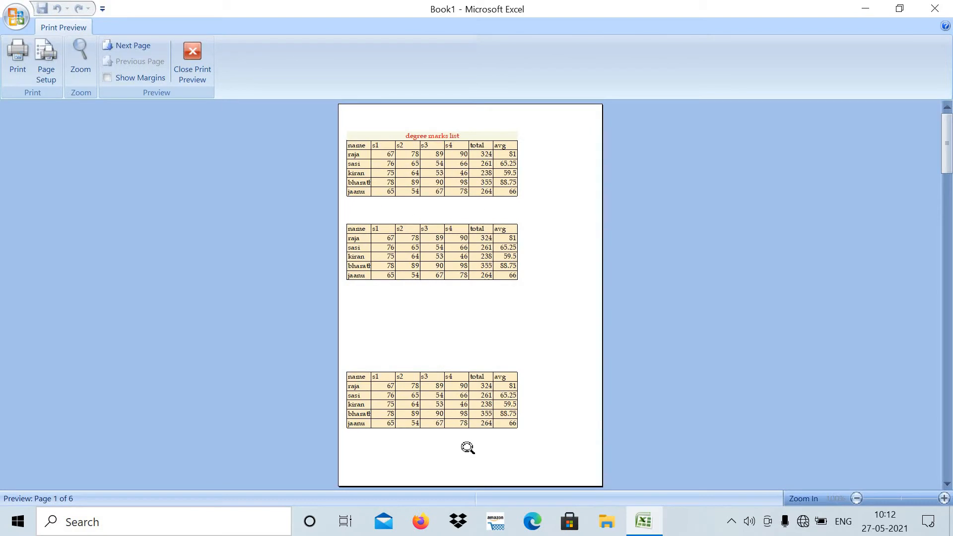
pyautogui.click(188, 55)
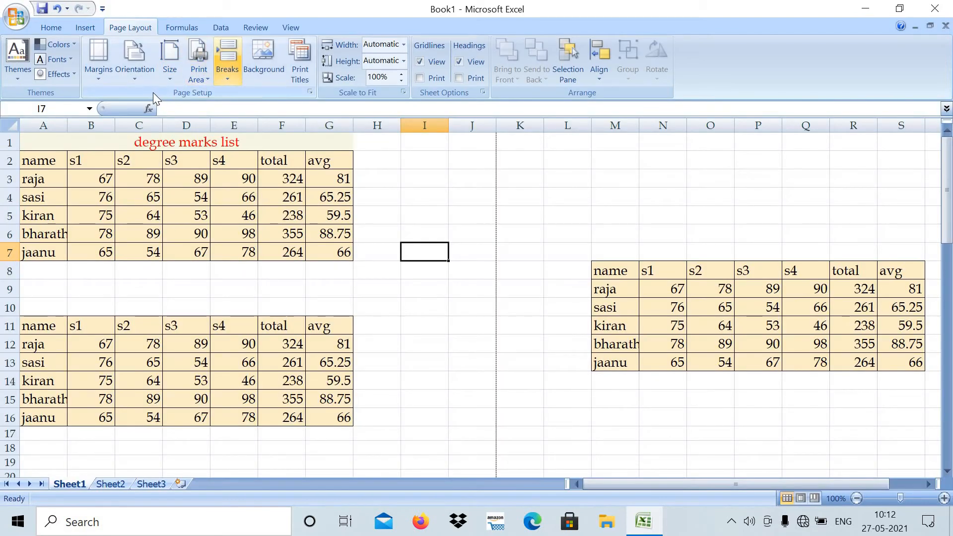
# - Set the paper size to A4, check the first page in the print preview and return to the sheet
pyautogui.click(169, 77)
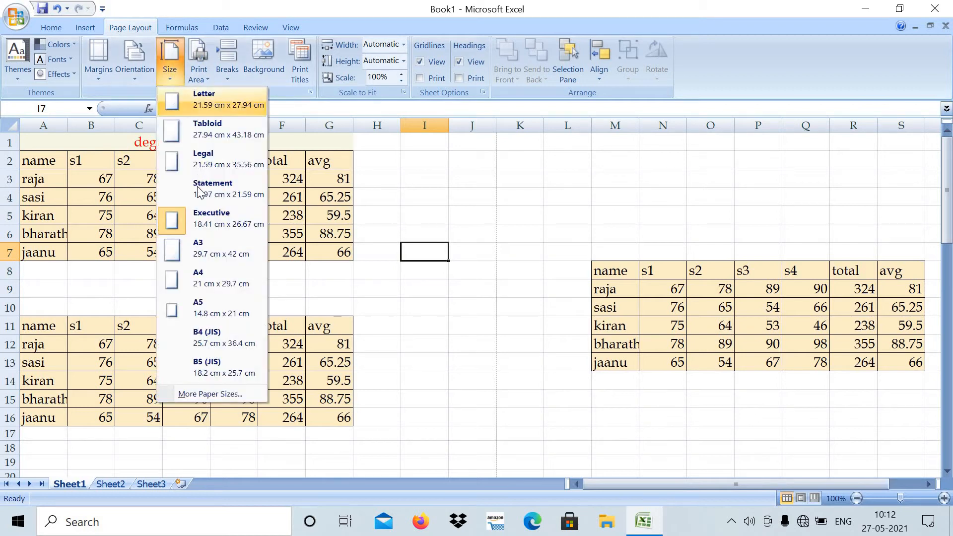
pyautogui.click(222, 277)
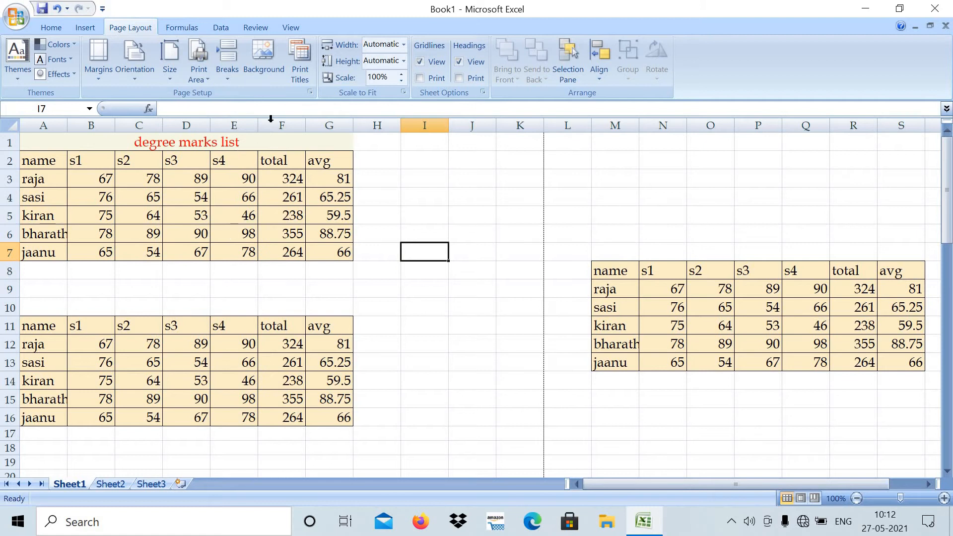
pyautogui.click(299, 63)
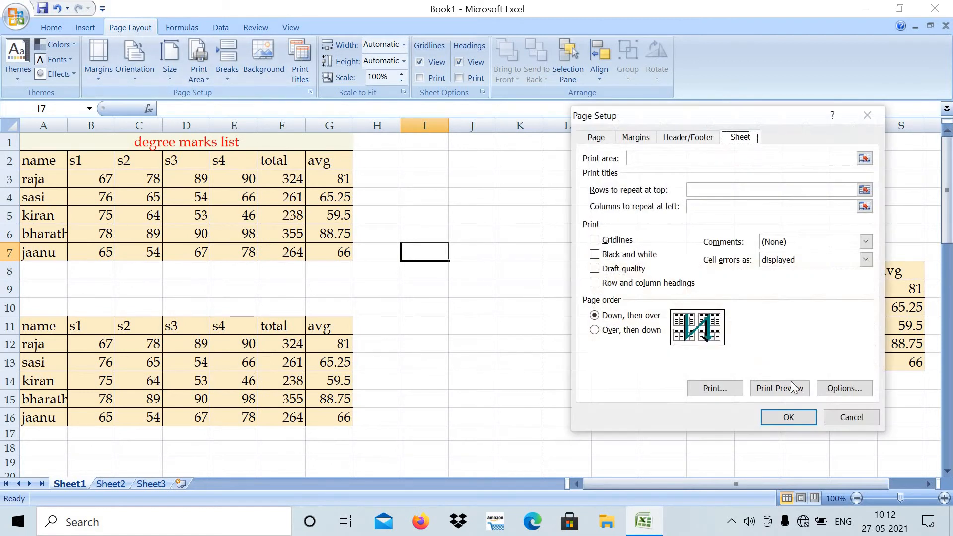
pyautogui.click(791, 390)
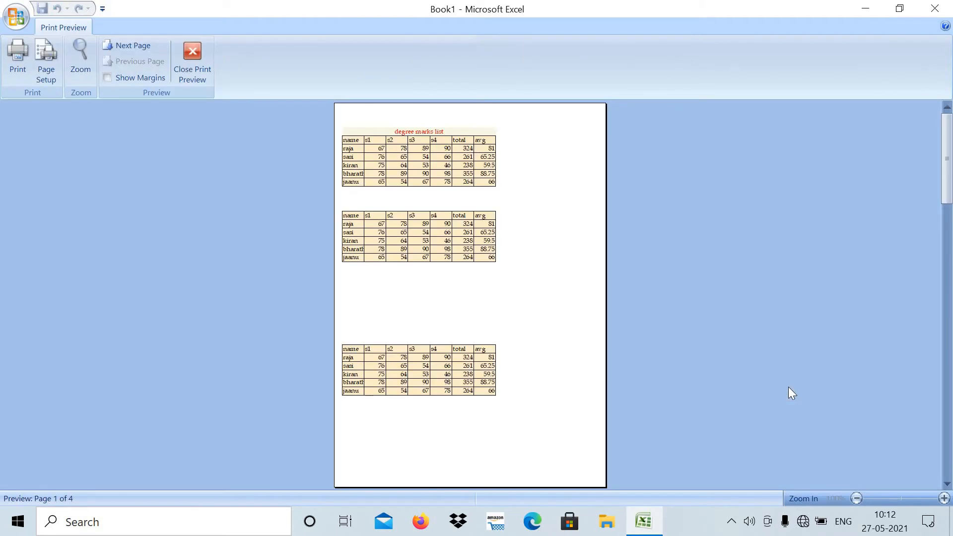
pyautogui.click(200, 52)
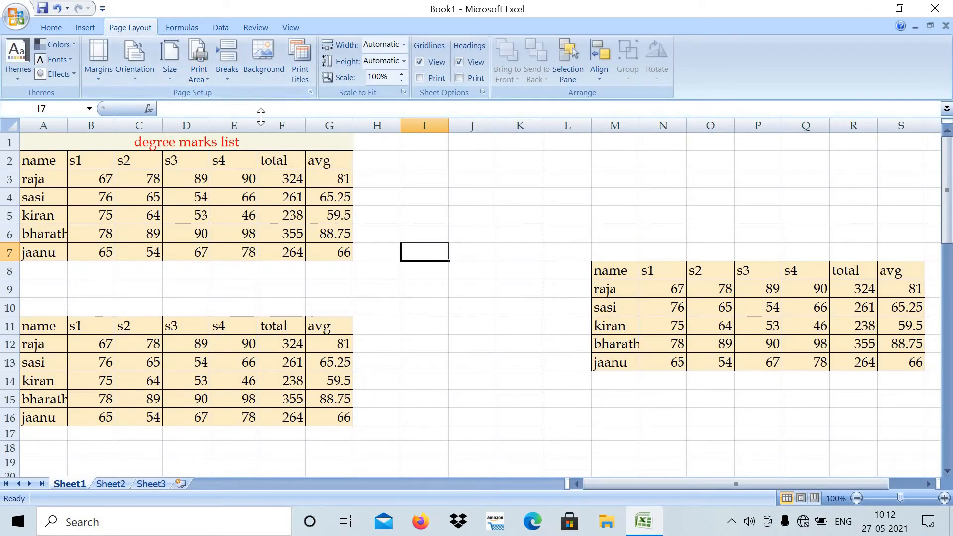
pyautogui.click(440, 332)
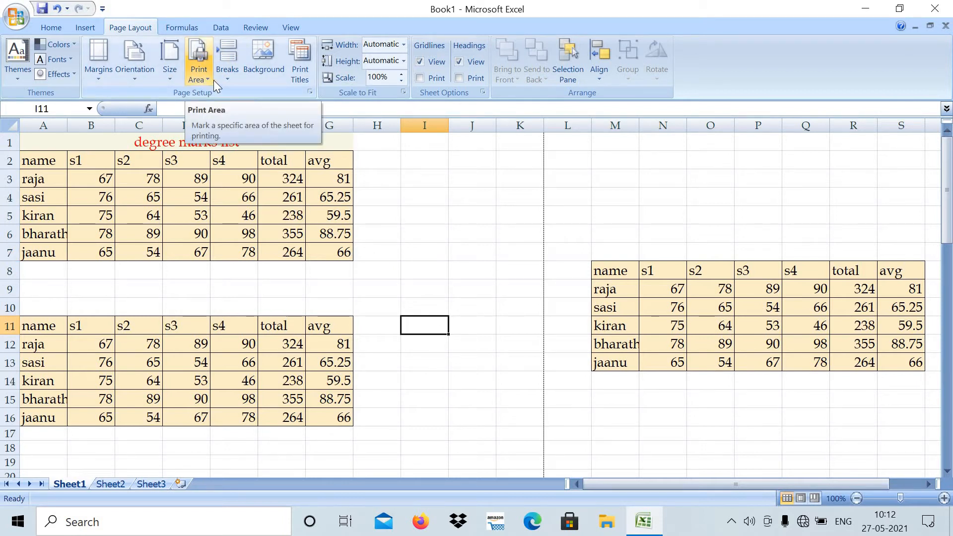
pyautogui.click(398, 221)
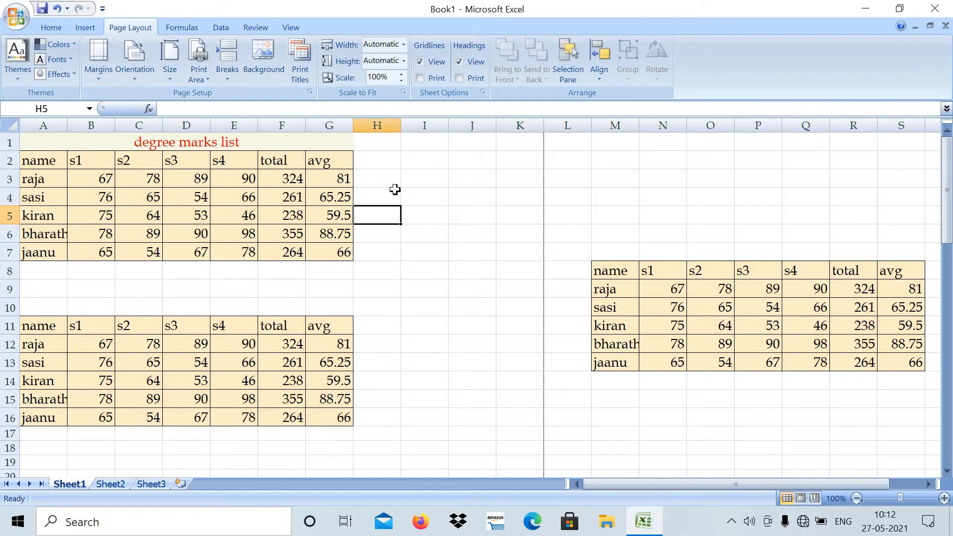
pyautogui.click(403, 191)
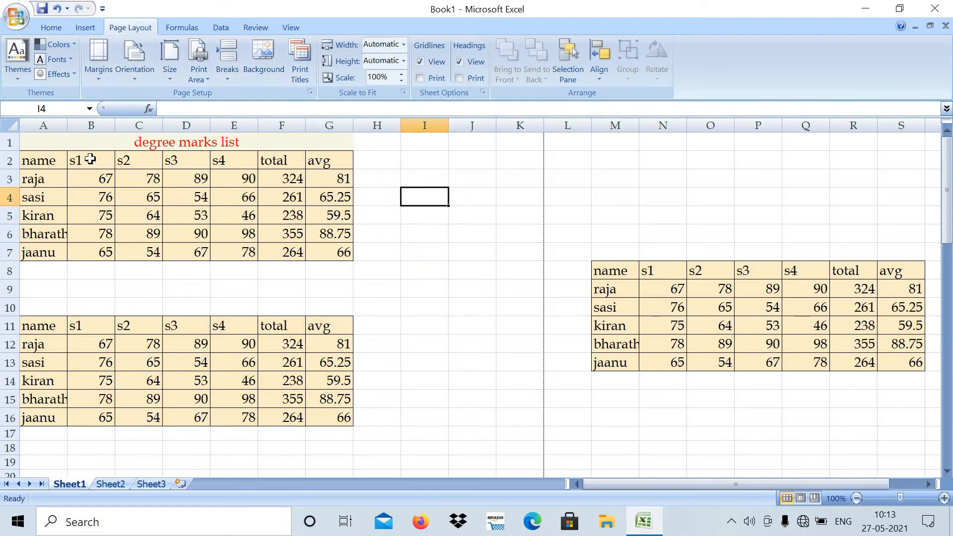
# - Set the s1 to s4 marks in B2:E7 of the first table as the print area and deselect them
pyautogui.moveTo(89, 160); pyautogui.dragTo(228, 254)
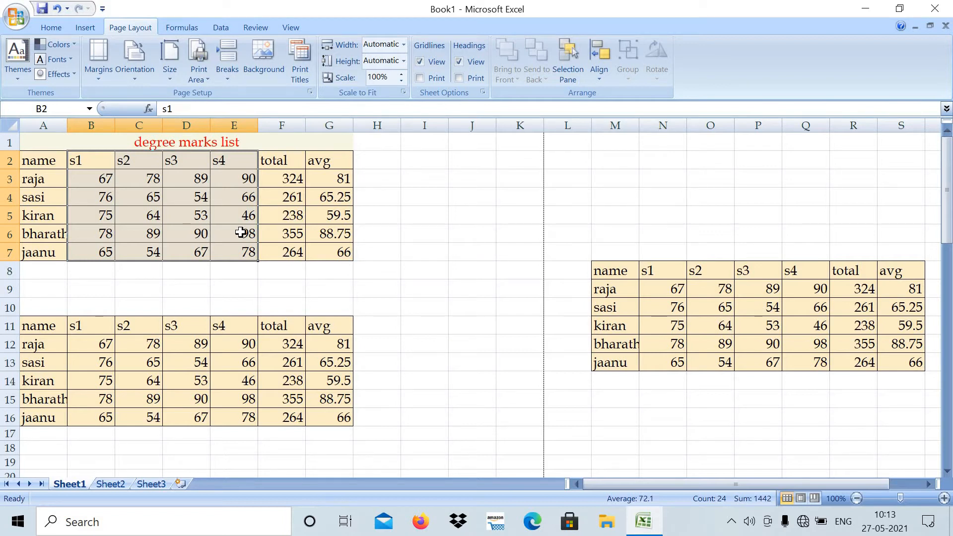
pyautogui.click(208, 79)
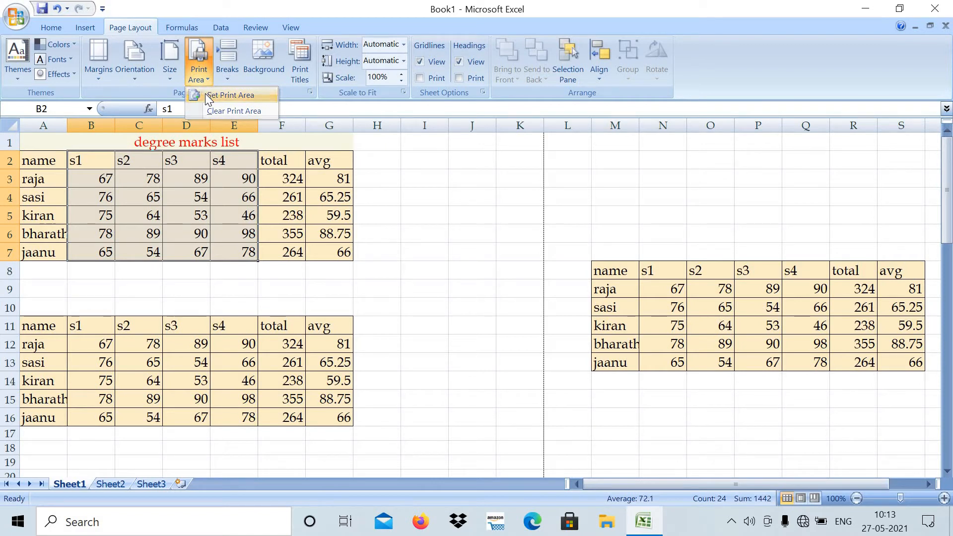
pyautogui.click(206, 95)
pyautogui.click(230, 290)
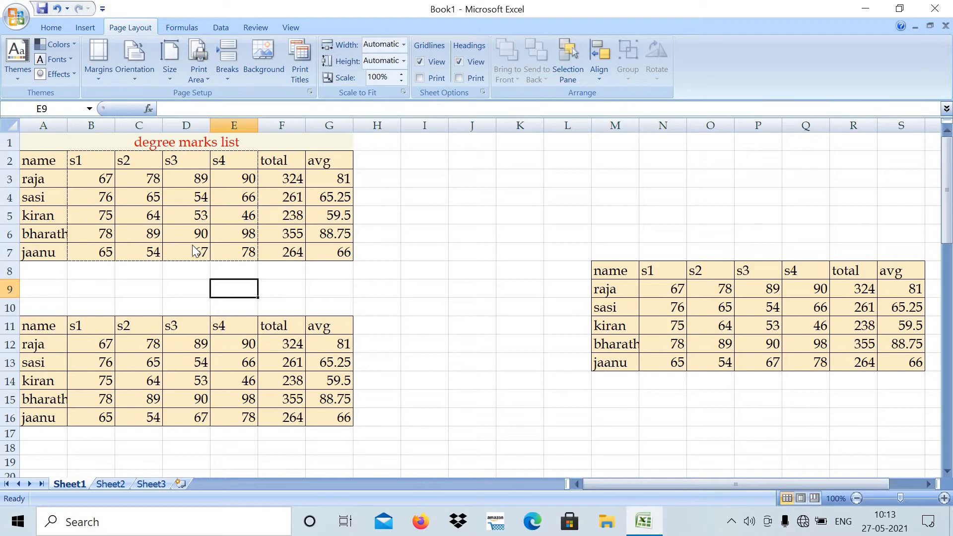
# - Check the print preview of the B2:E7 print area and return to the sheet
pyautogui.click(306, 50)
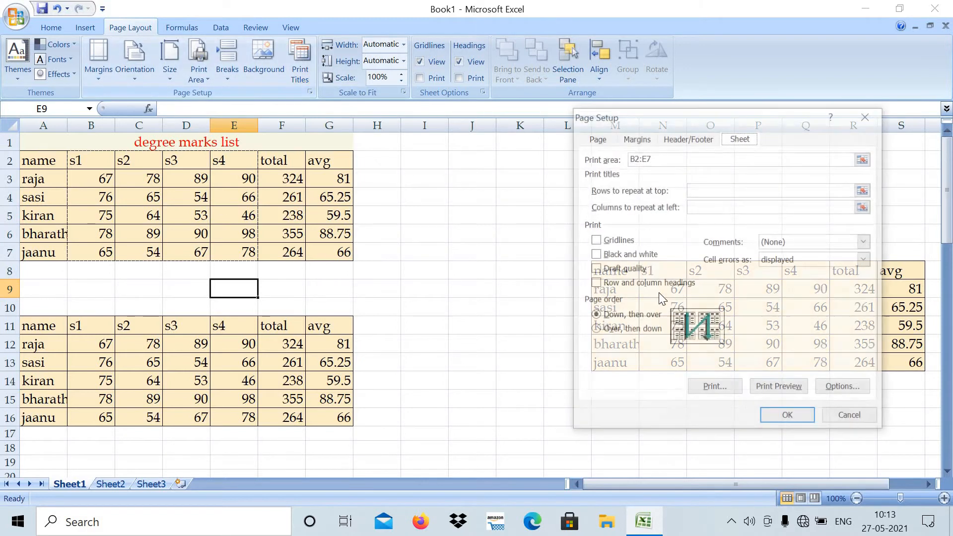
pyautogui.click(772, 390)
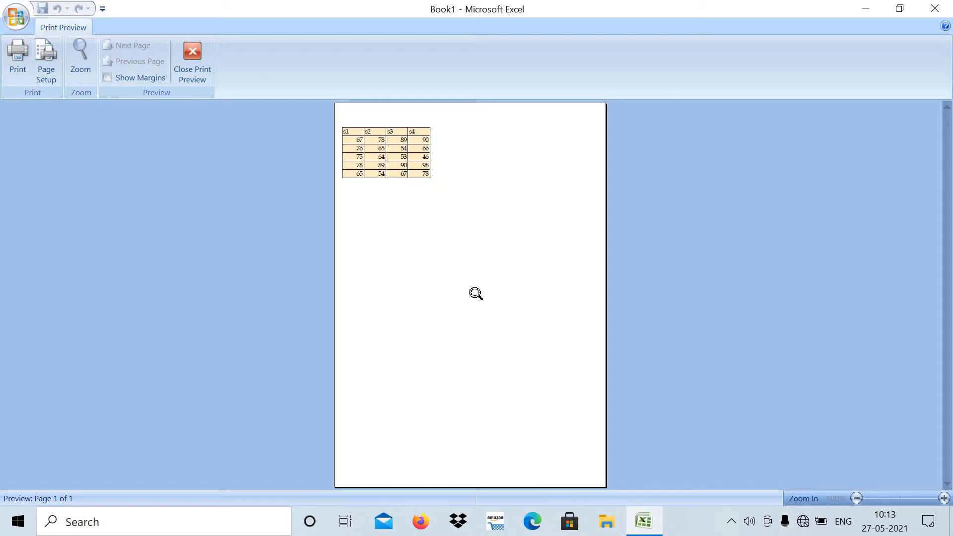
pyautogui.click(192, 51)
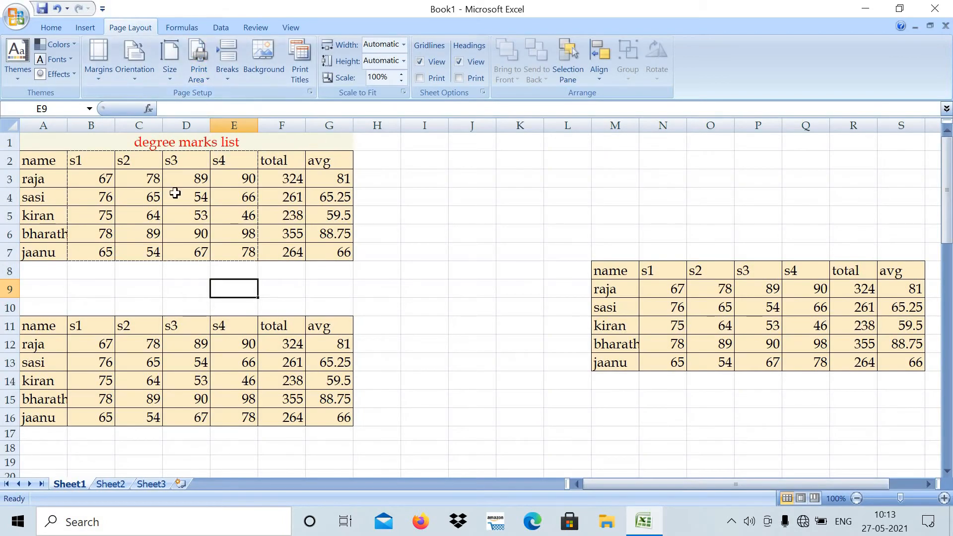
# - Clear the print area set on B2:E7 and deselect the range by selecting cell I4
pyautogui.moveTo(85, 156); pyautogui.dragTo(231, 252)
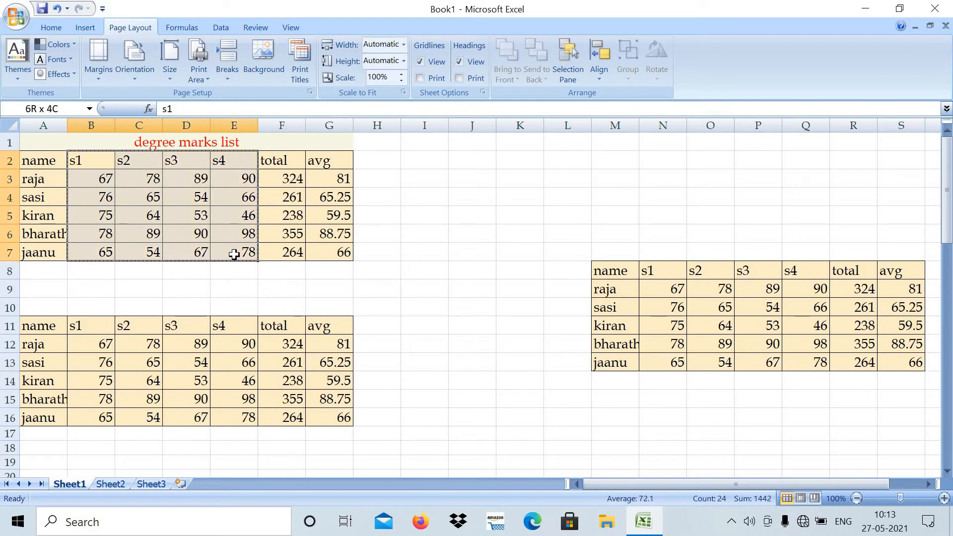
pyautogui.click(208, 76)
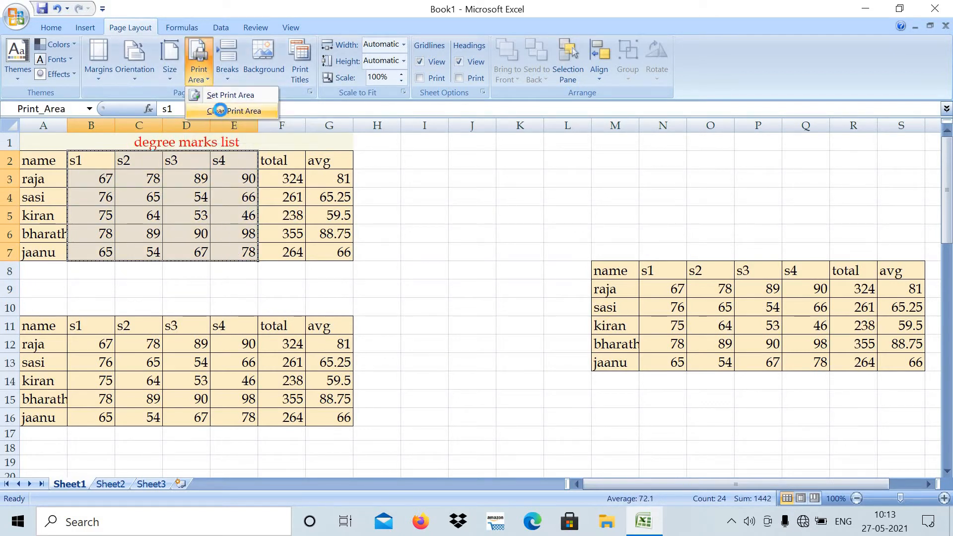
pyautogui.click(220, 111)
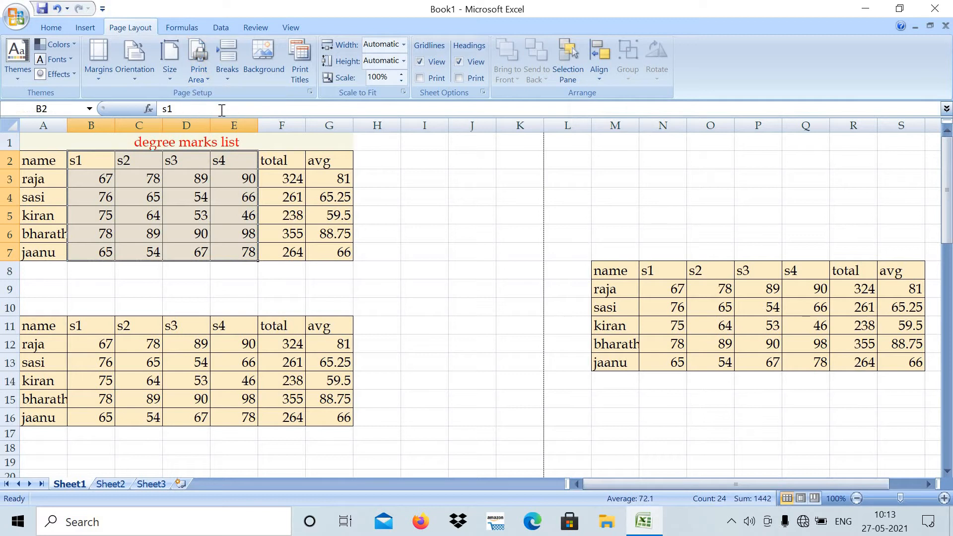
pyautogui.click(415, 197)
# - Check the first page of the whole sheet in the print preview with no print area set, then return to the sheet
pyautogui.click(304, 54)
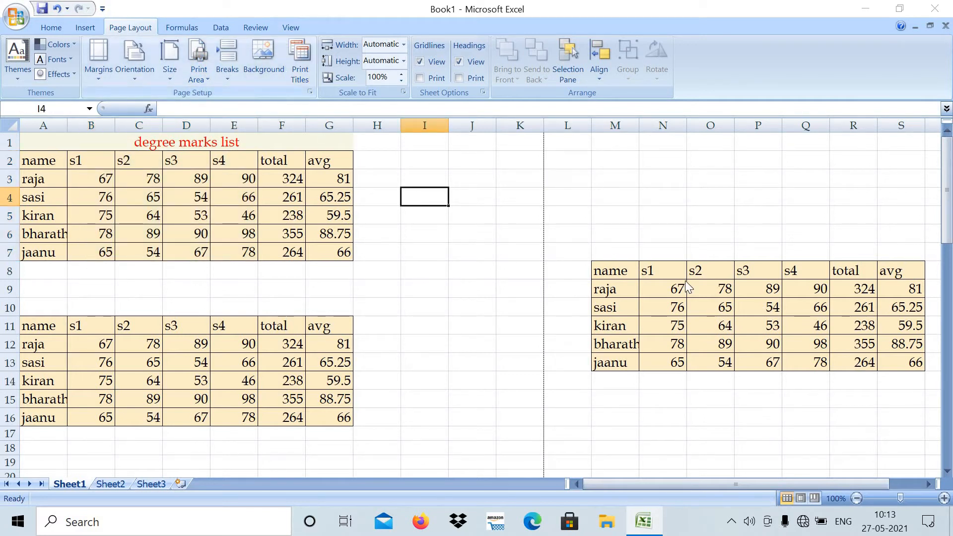
pyautogui.click(763, 390)
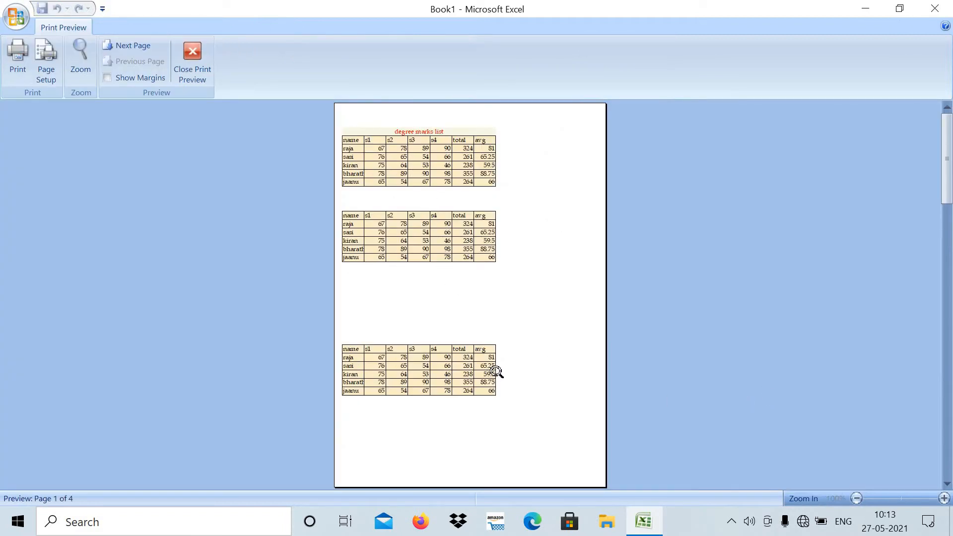
pyautogui.click(196, 51)
# - Examine how the dashed page-break lines divide the sheet into pages, selecting an empty cell in each page region
pyautogui.click(395, 285)
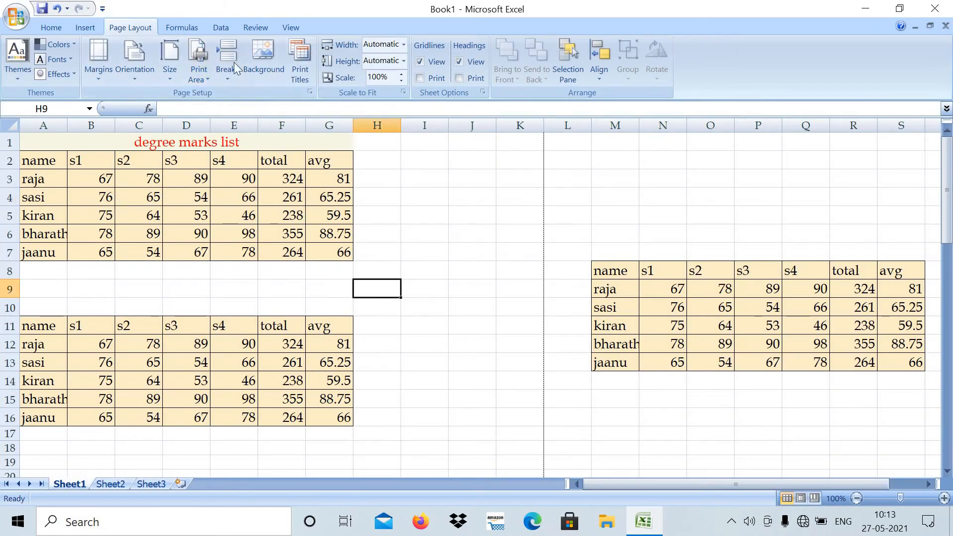
pyautogui.moveTo(946, 213); pyautogui.dragTo(947, 360)
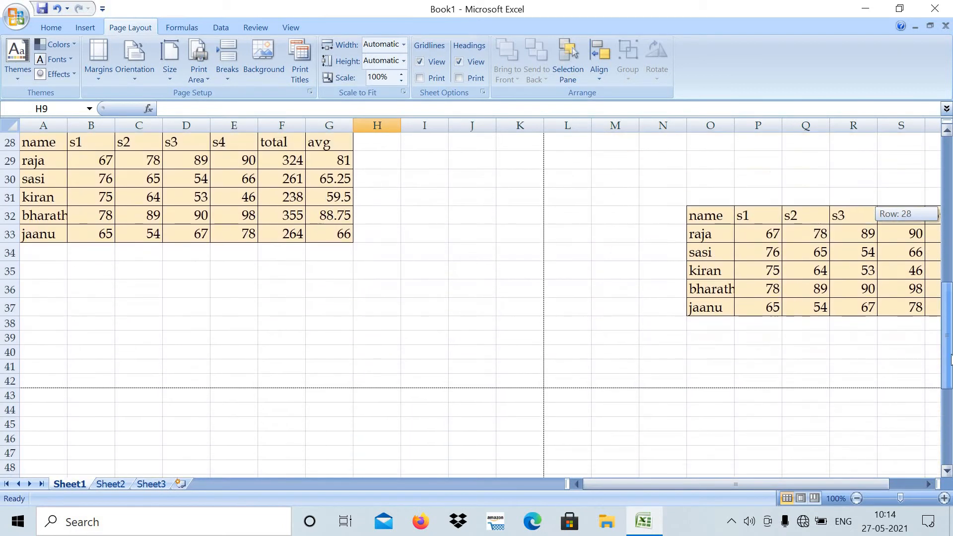
pyautogui.click(378, 289)
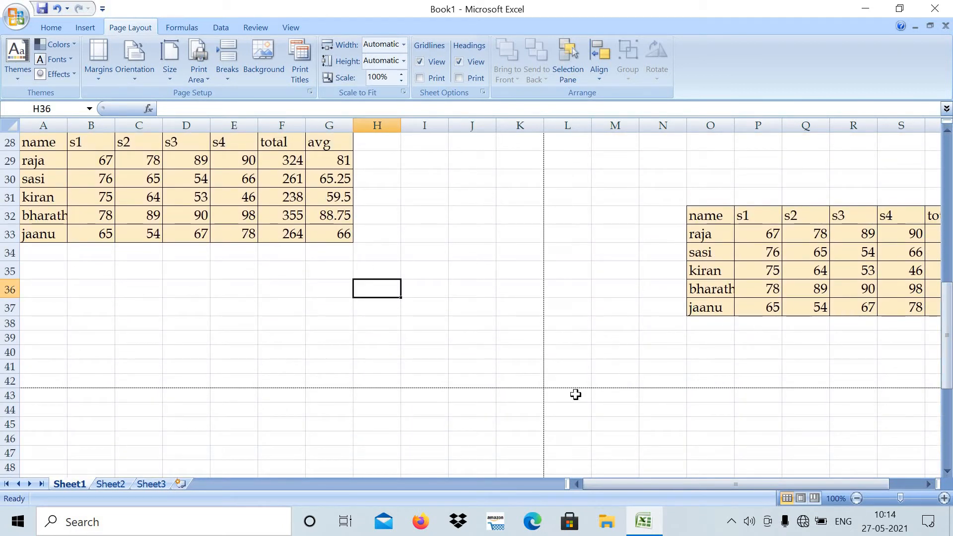
pyautogui.click(642, 258)
pyautogui.click(530, 438)
pyautogui.click(641, 427)
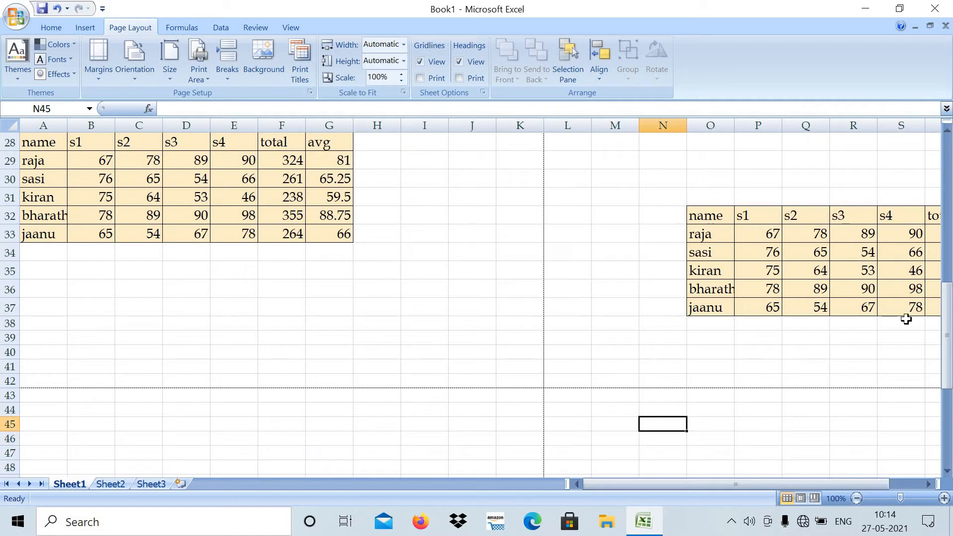
pyautogui.moveTo(947, 323); pyautogui.dragTo(106, 416)
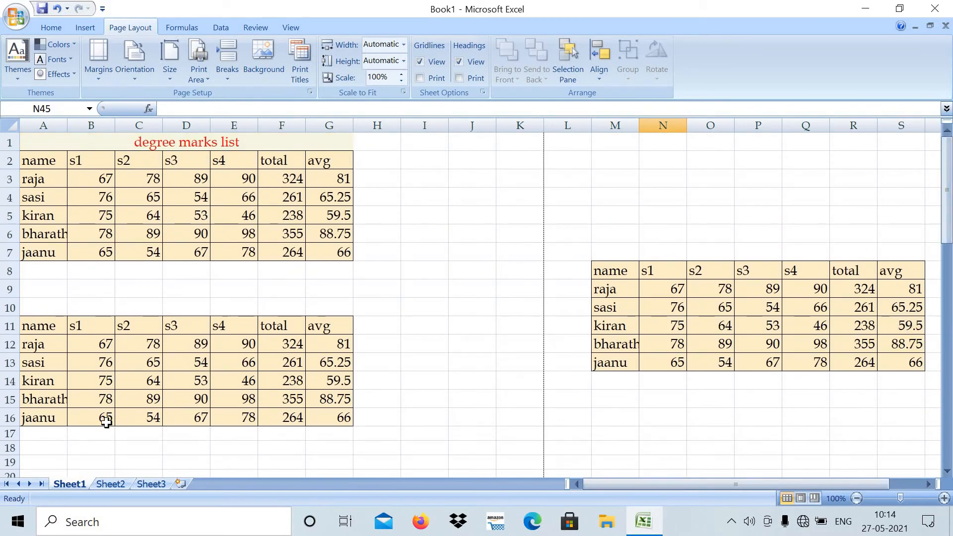
# - Insert a page break at cell B18 below the second marks table, and remove it again
pyautogui.click(92, 447)
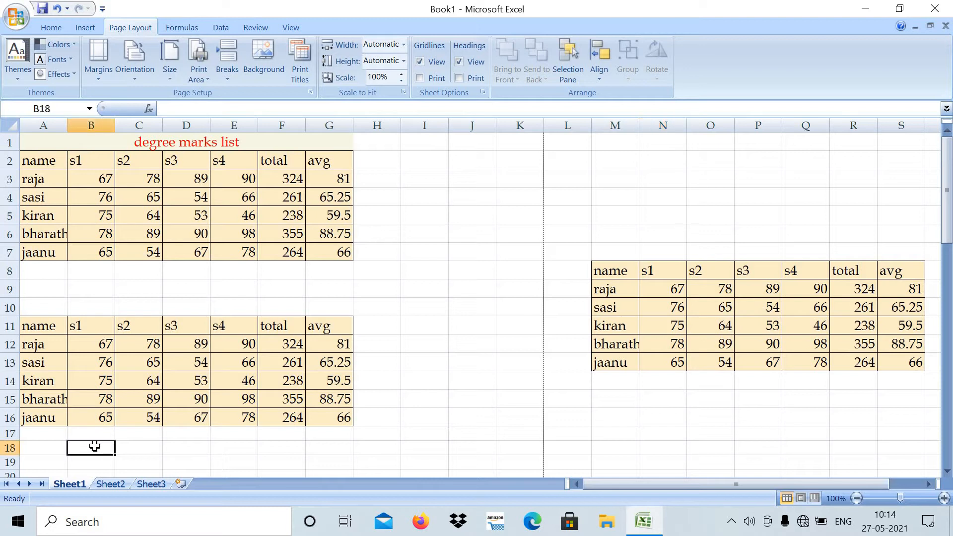
pyautogui.click(228, 75)
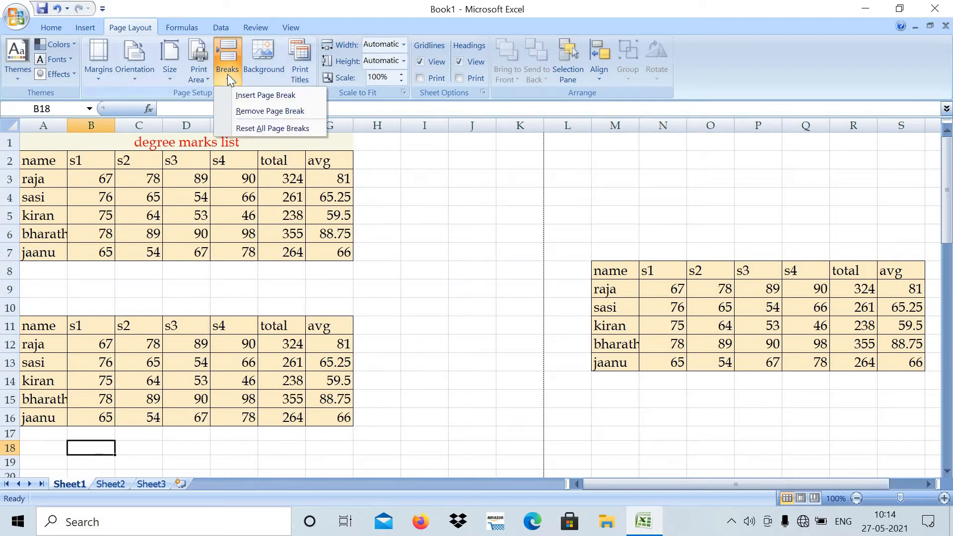
pyautogui.click(257, 96)
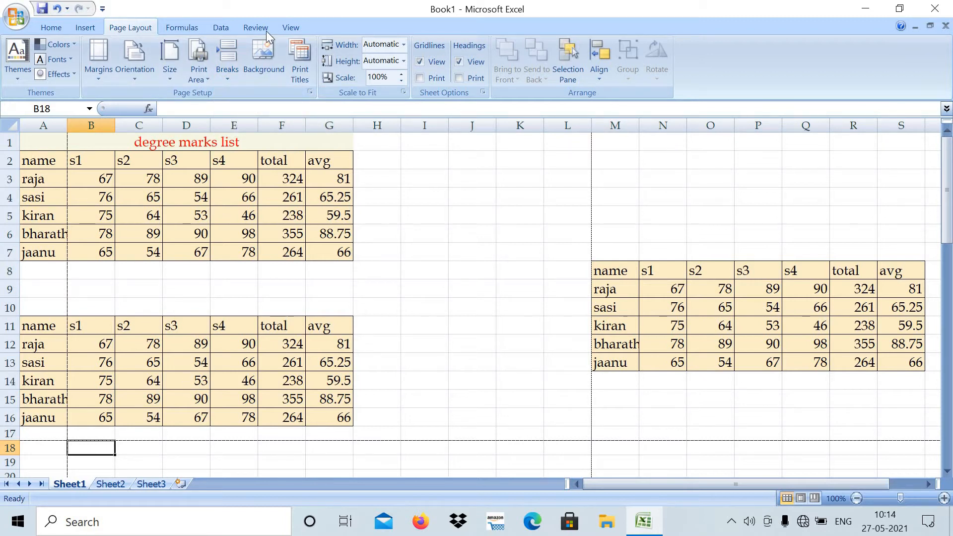
pyautogui.click(228, 78)
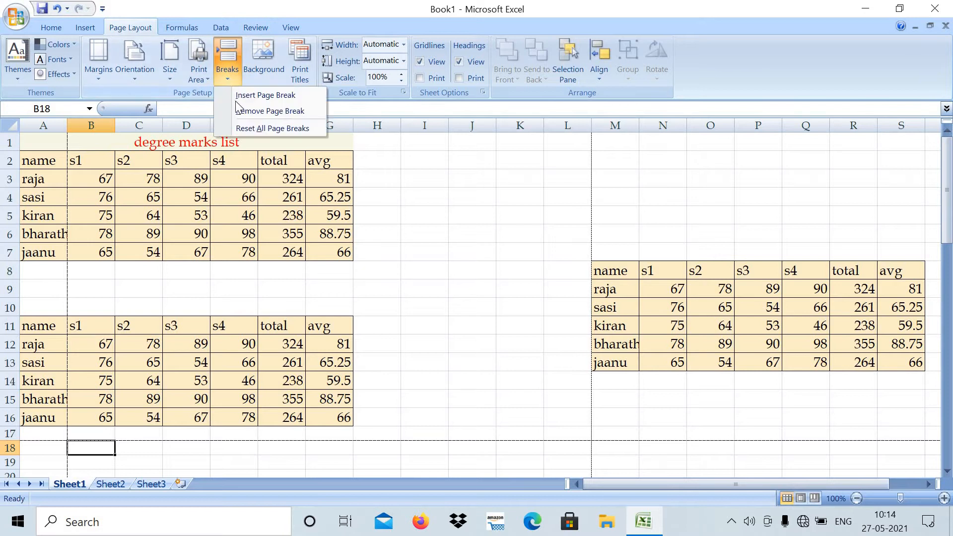
pyautogui.click(255, 111)
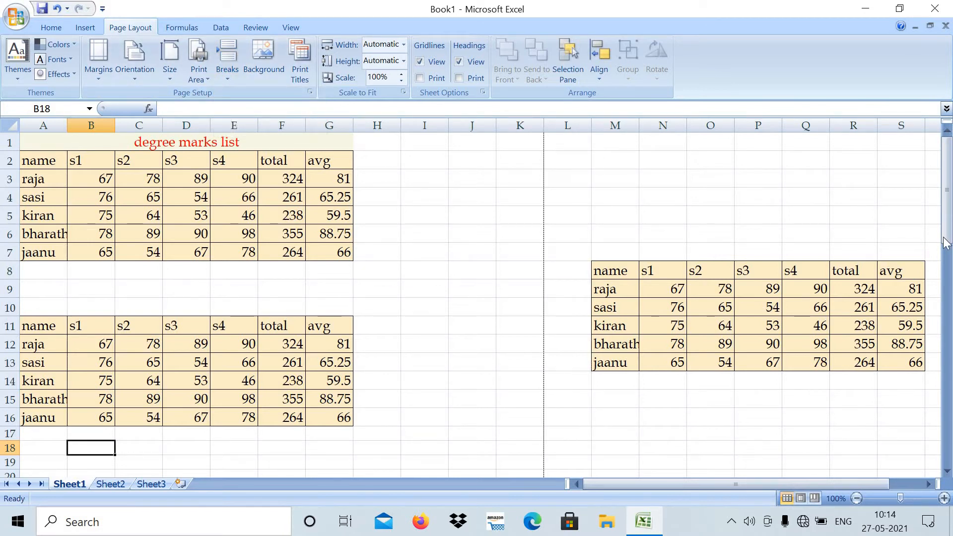
# - Insert a page break at cell B59 below the table in rows 50 to 55, and remove it again
pyautogui.moveTo(945, 243); pyautogui.dragTo(947, 464)
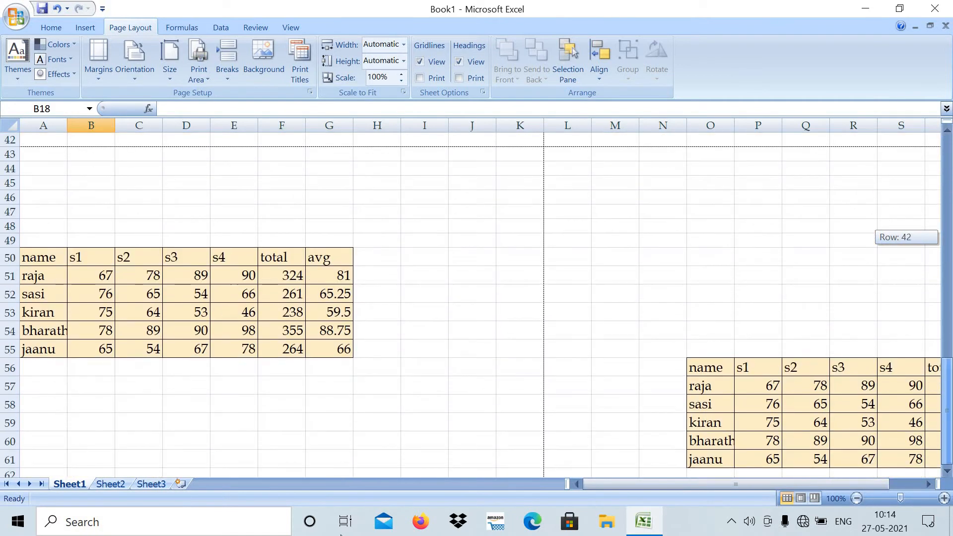
pyautogui.click(91, 425)
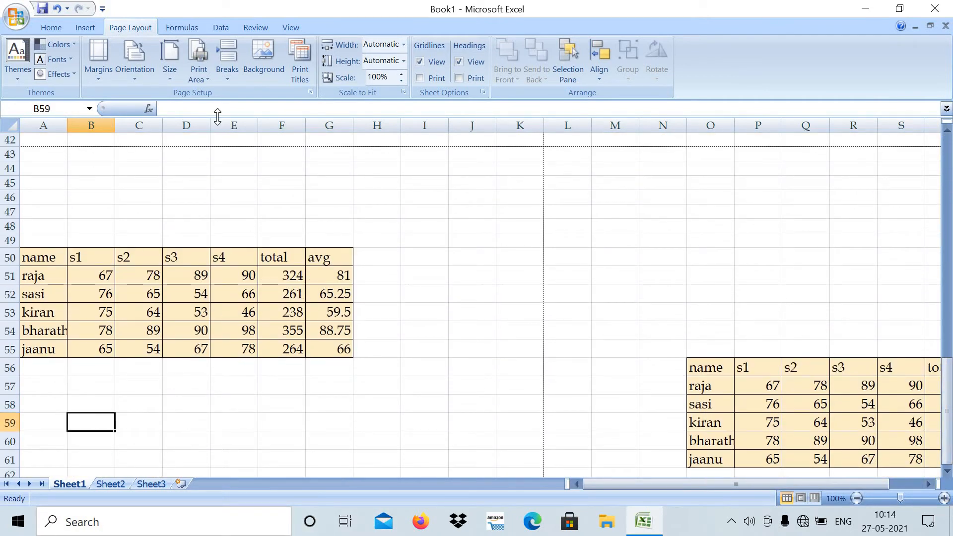
pyautogui.click(228, 74)
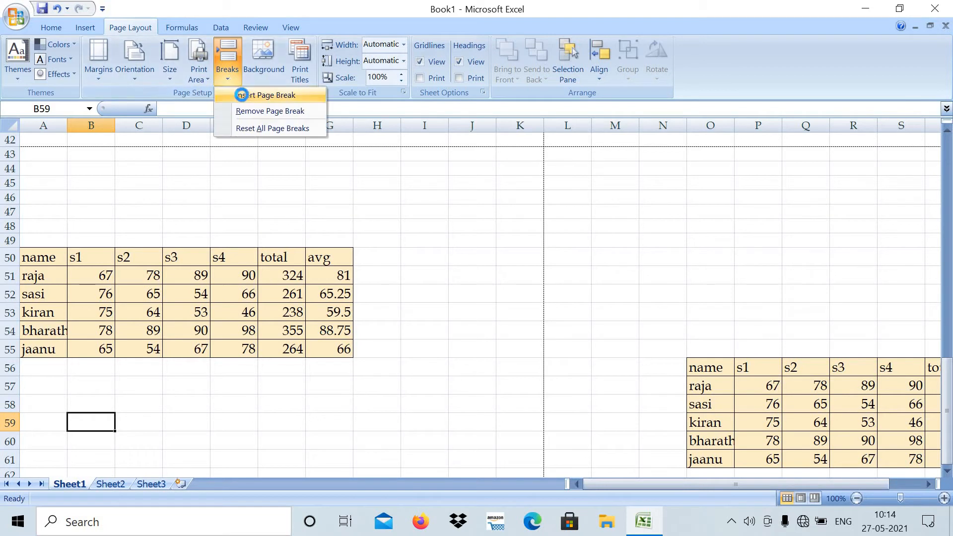
pyautogui.click(242, 95)
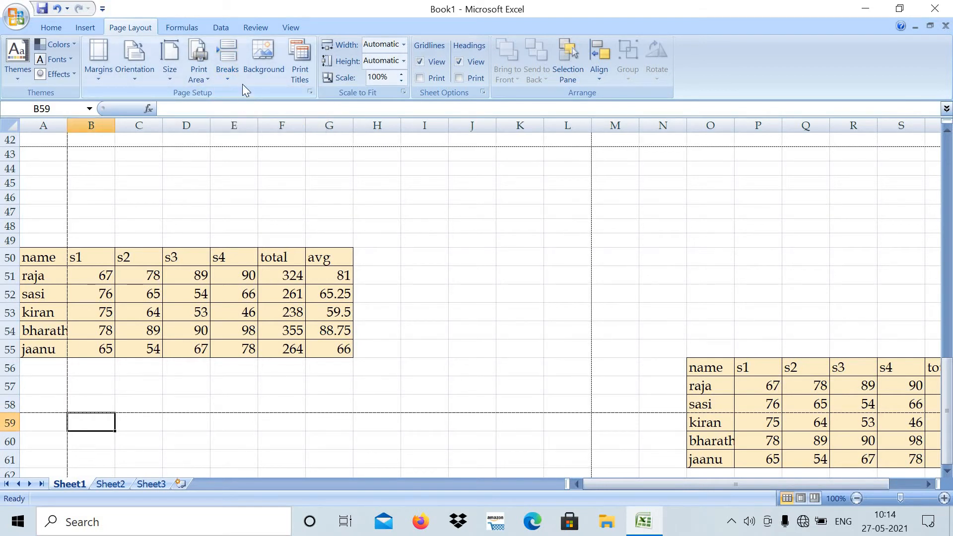
pyautogui.click(228, 80)
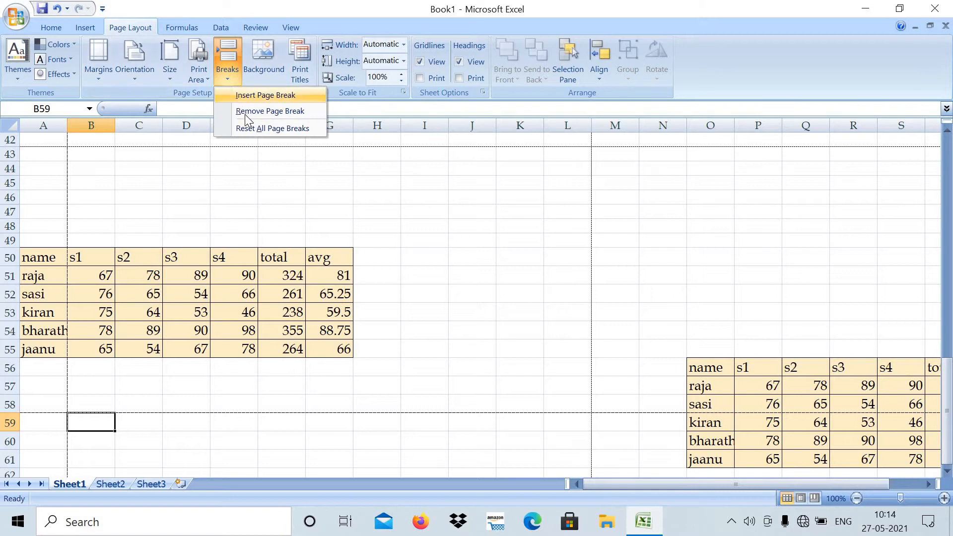
pyautogui.click(246, 112)
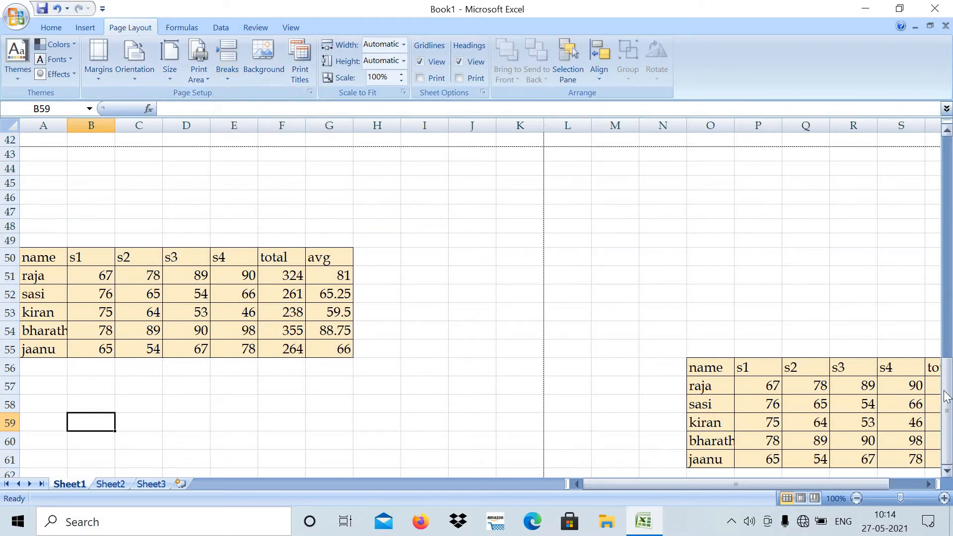
# - Set the picture 1592223214305.jpg from the "photos downloaded" folder as the sheet background, view it down the sheet, and remove it again
pyautogui.moveTo(947, 392); pyautogui.dragTo(902, 142)
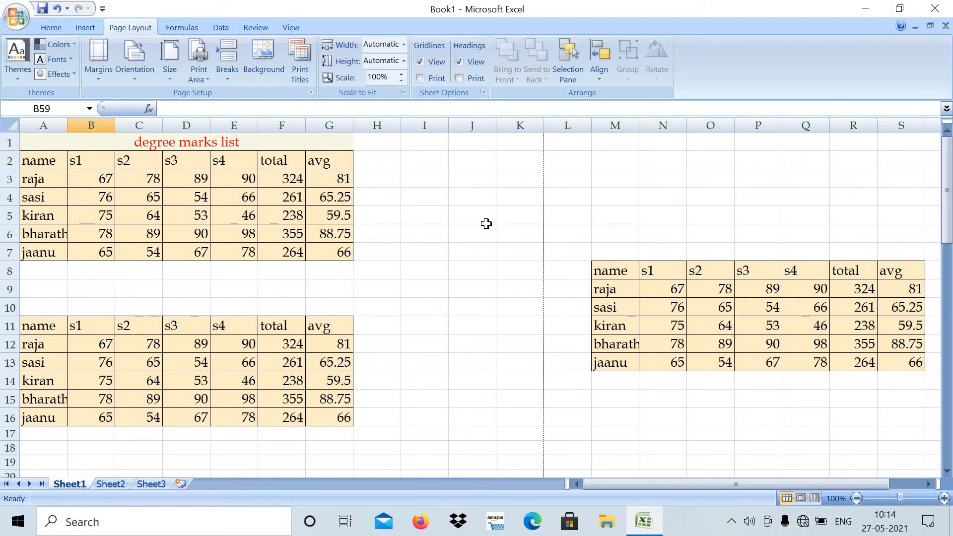
pyautogui.click(484, 221)
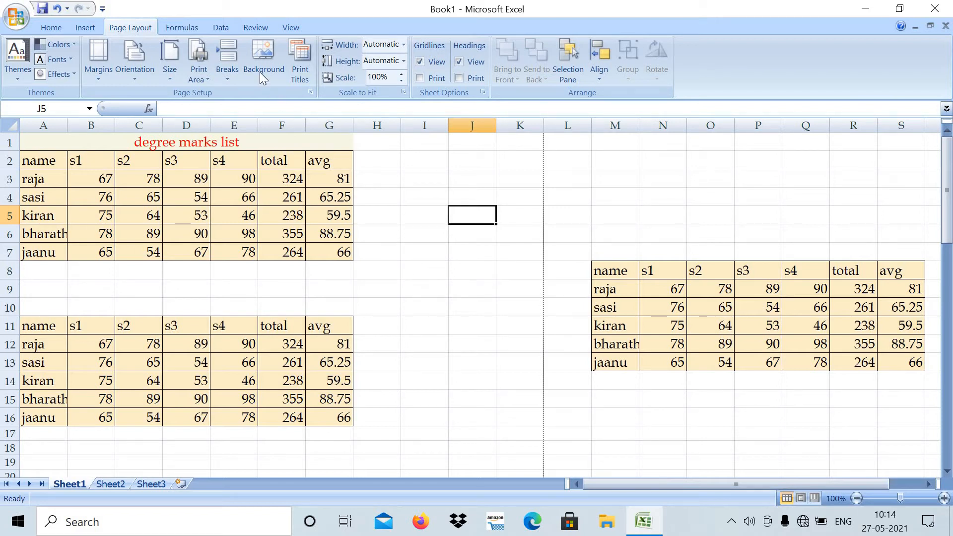
pyautogui.click(260, 50)
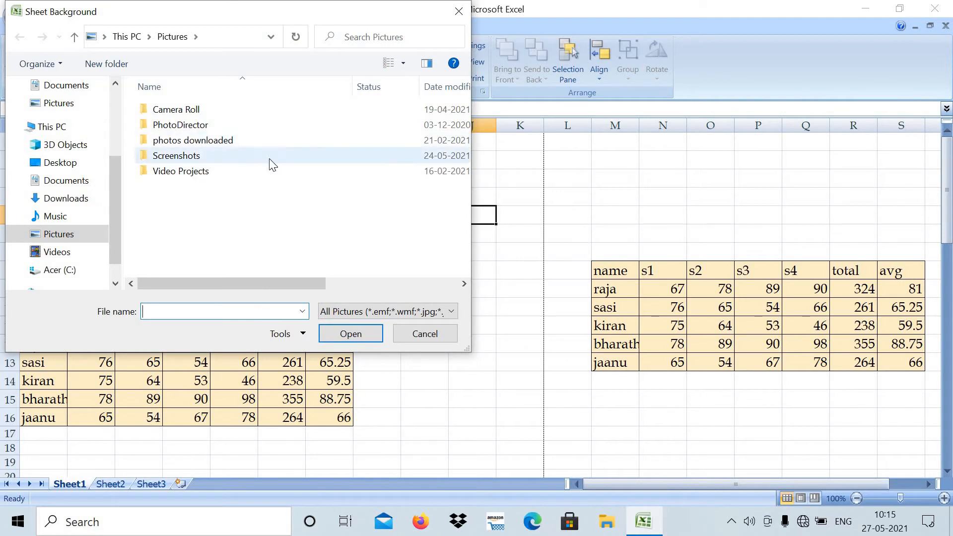
pyautogui.doubleClick(194, 141)
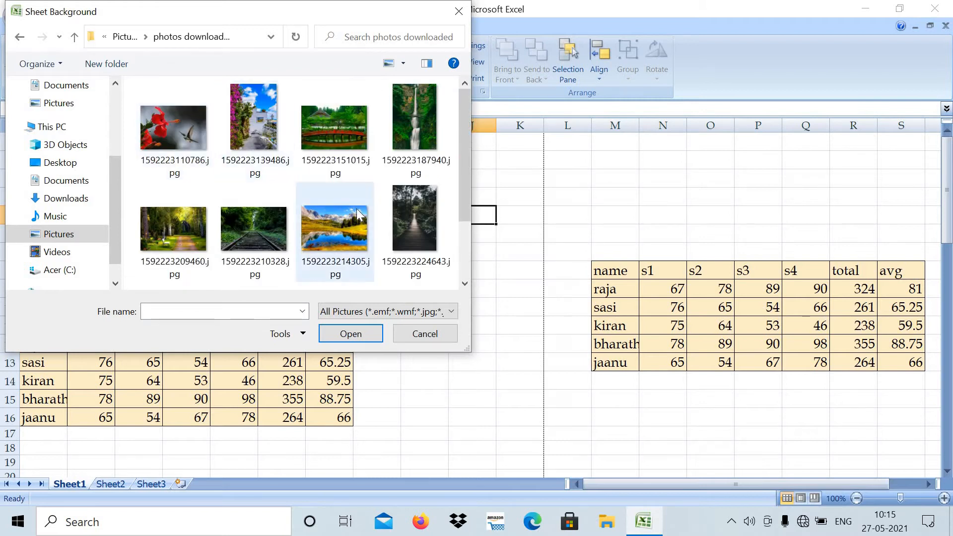
pyautogui.click(342, 218)
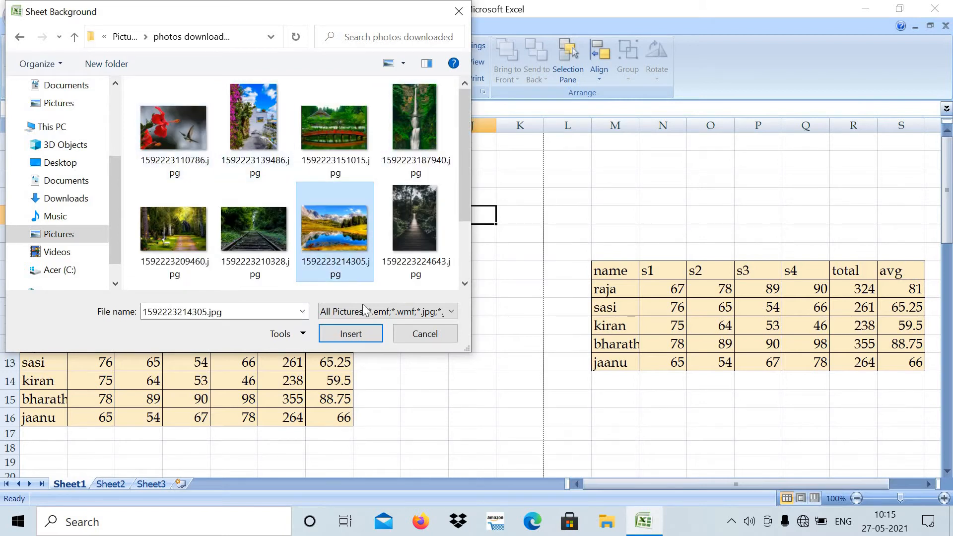
pyautogui.click(364, 335)
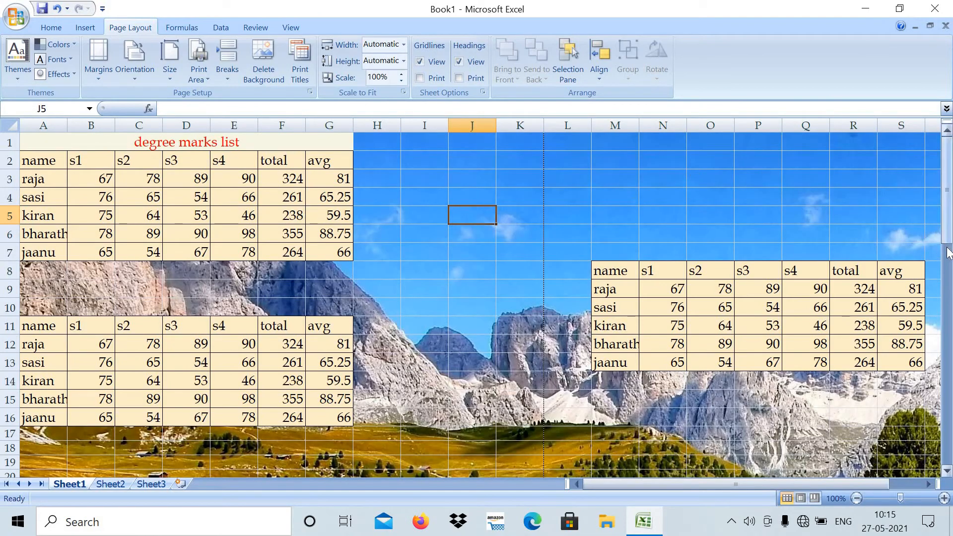
pyautogui.moveTo(946, 149); pyautogui.dragTo(946, 383)
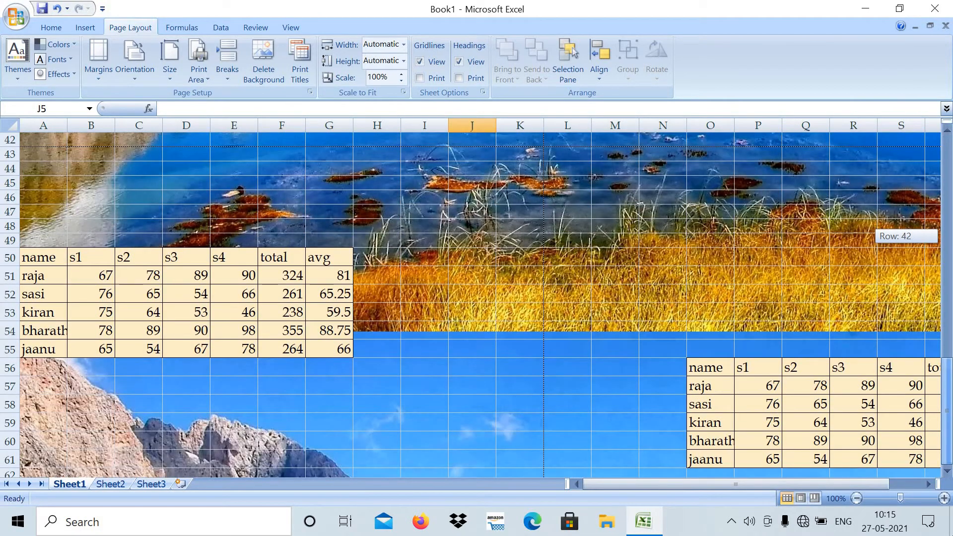
pyautogui.moveTo(949, 514); pyautogui.dragTo(946, 159)
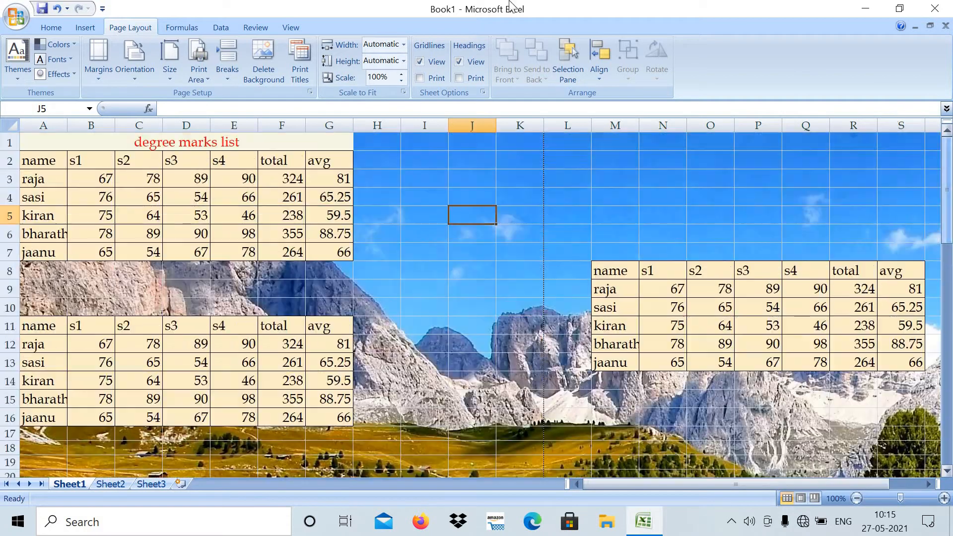
pyautogui.click(263, 52)
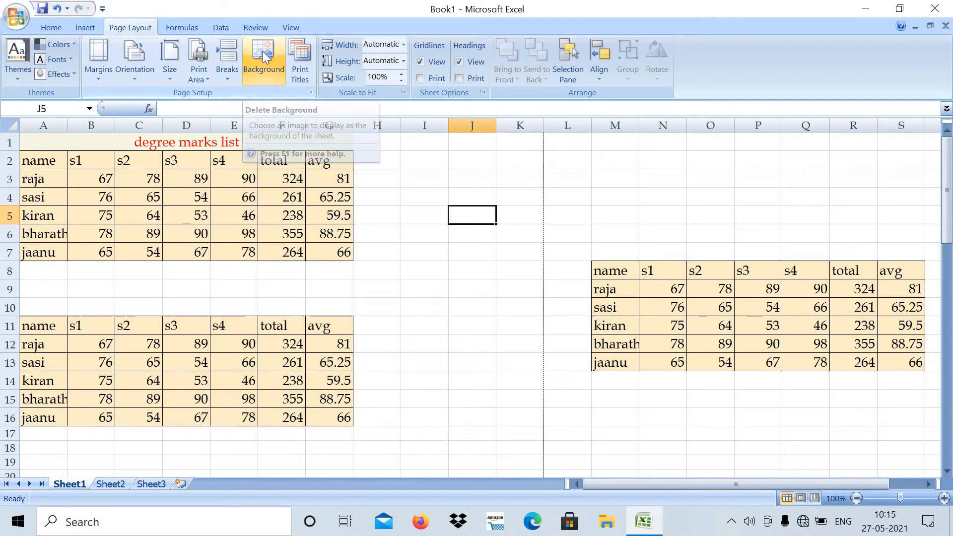
# - Set the picture beautiful.jpg as the sheet background, view it down the sheet, and remove it again
pyautogui.click(260, 53)
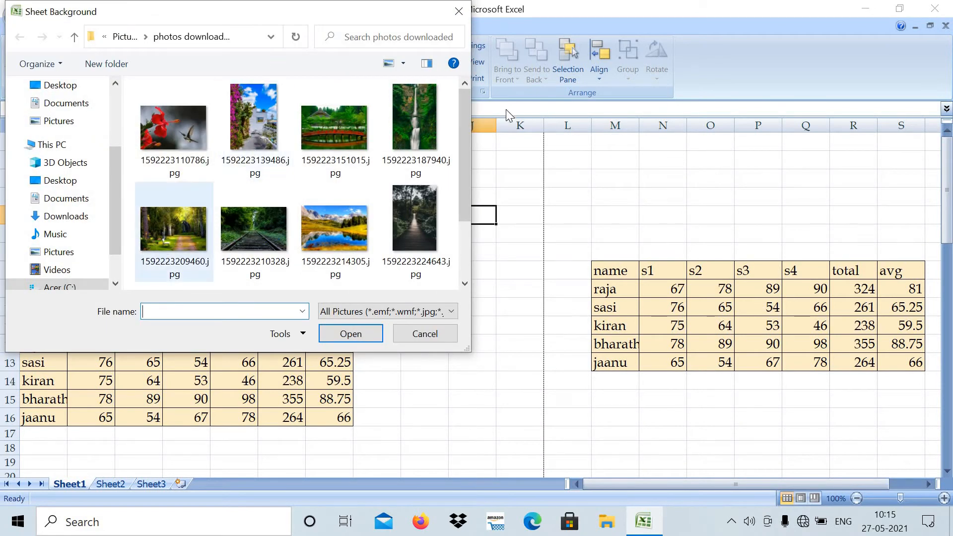
pyautogui.moveTo(464, 179); pyautogui.dragTo(478, 305)
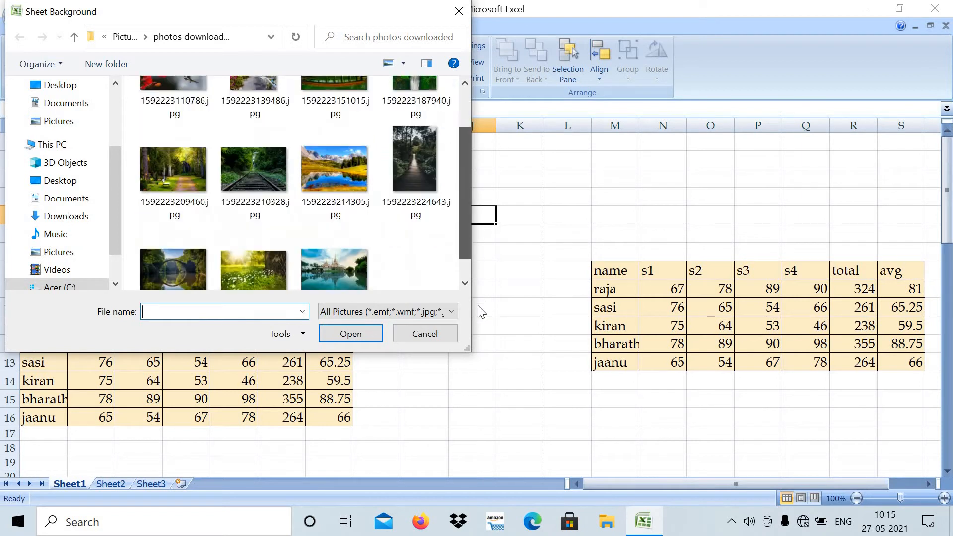
pyautogui.click(340, 237)
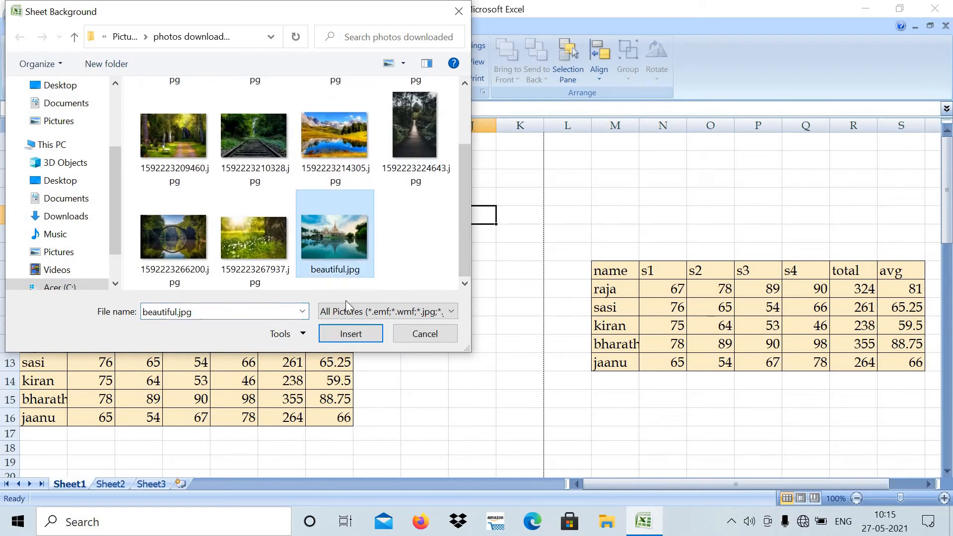
pyautogui.click(344, 333)
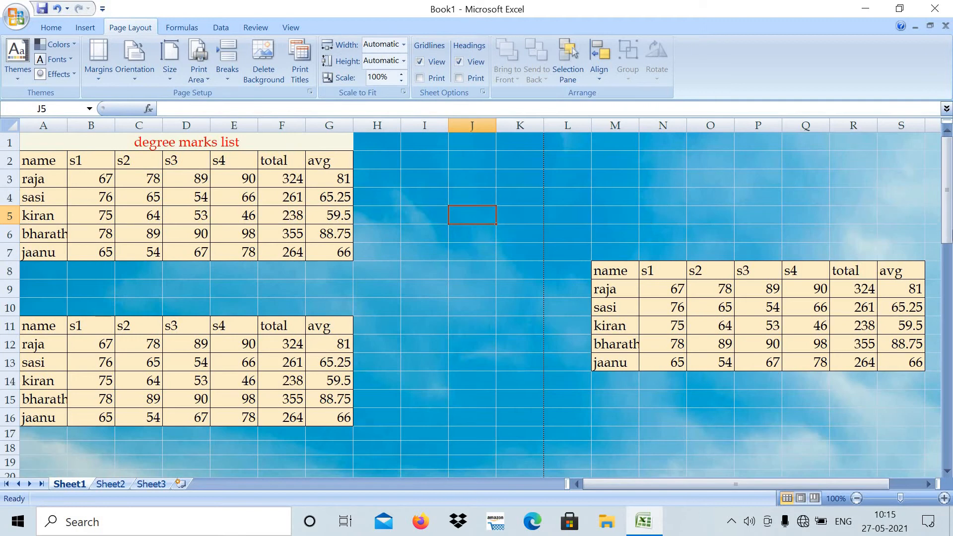
pyautogui.moveTo(949, 231); pyautogui.dragTo(952, 501)
pyautogui.moveTo(952, 447); pyautogui.dragTo(932, 204)
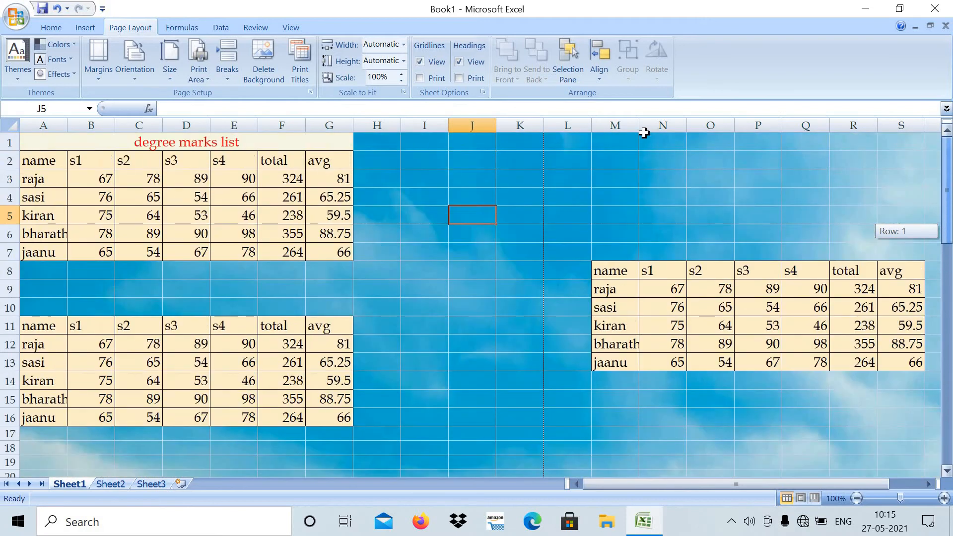
pyautogui.click(263, 53)
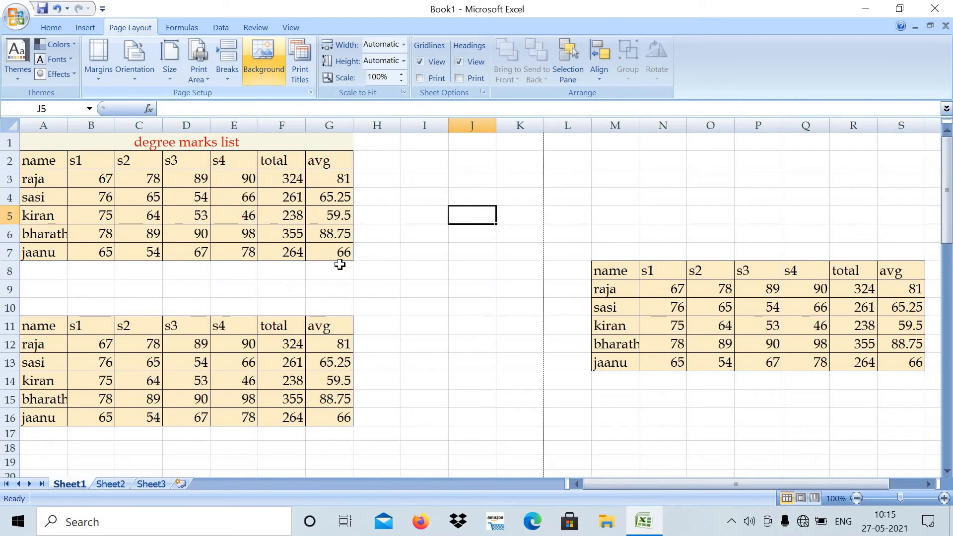
pyautogui.click(409, 283)
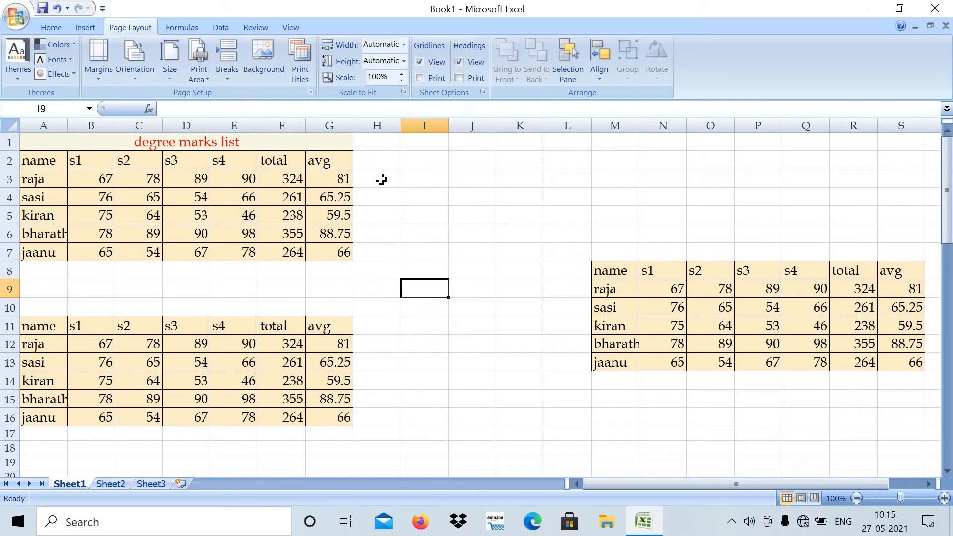
# - Examine the page, margin, header/footer and sheet options in the Page Setup dialog opened from Print Titles
pyautogui.click(300, 57)
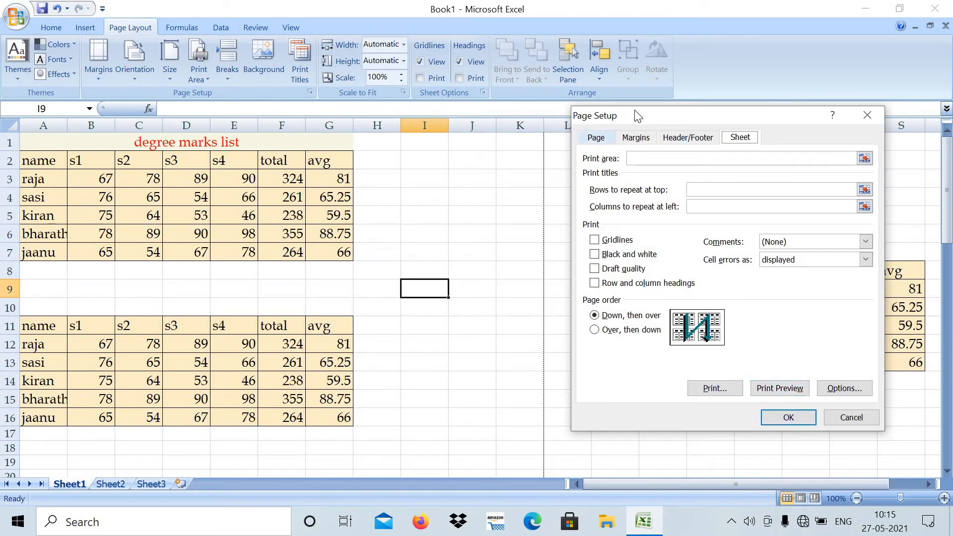
pyautogui.moveTo(560, 148); pyautogui.dragTo(559, 149)
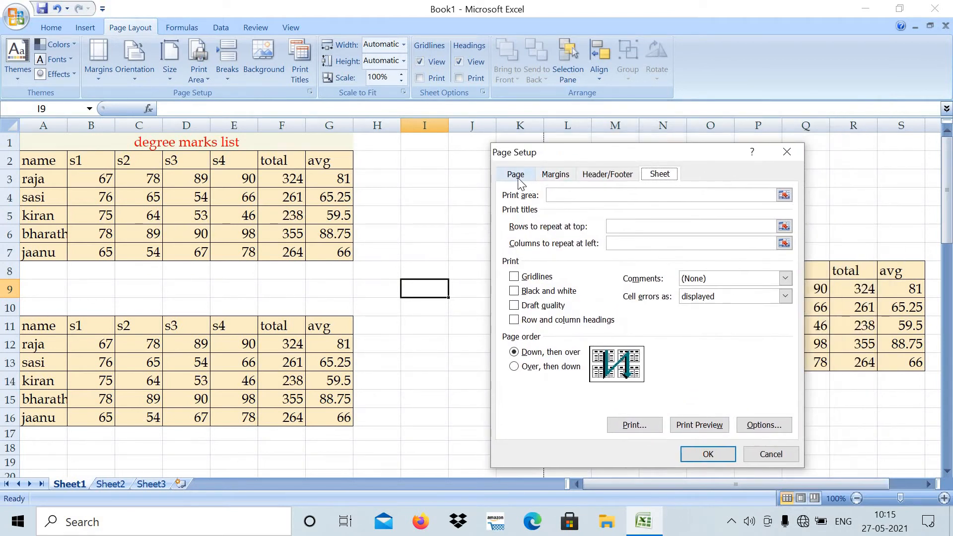
pyautogui.click(515, 174)
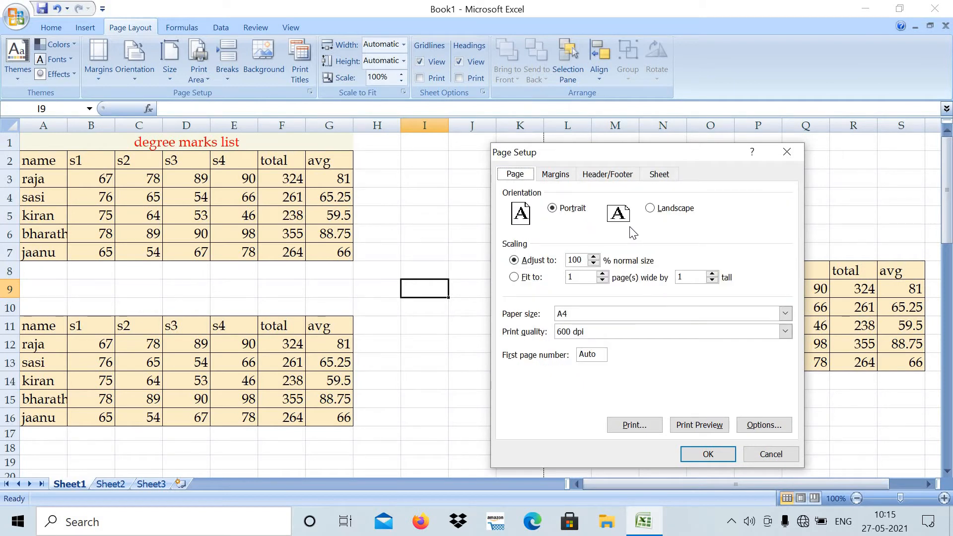
pyautogui.click(556, 175)
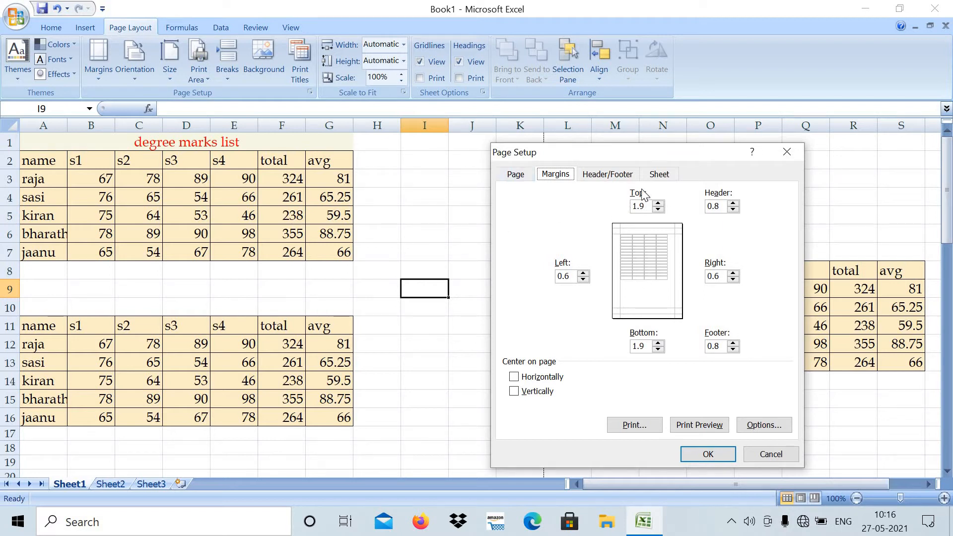
pyautogui.click(626, 180)
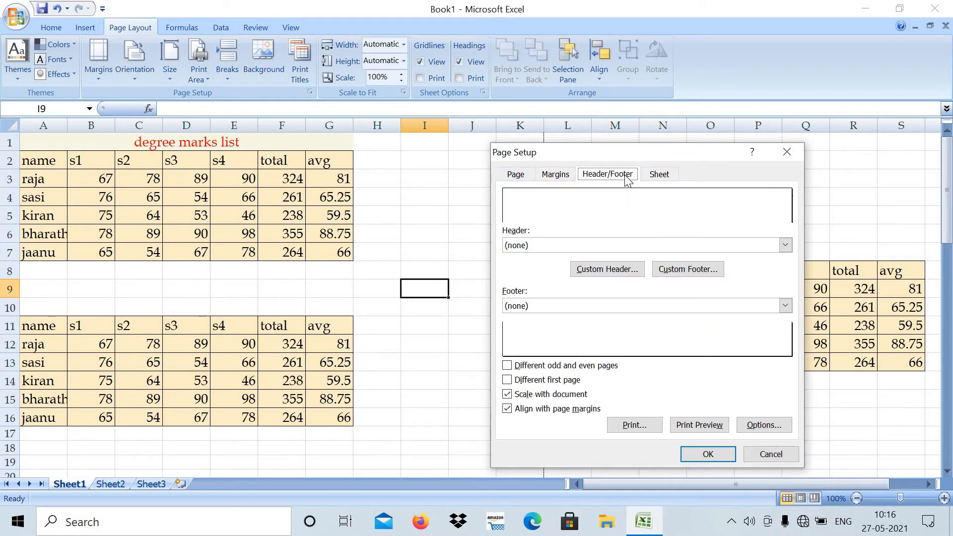
pyautogui.click(664, 180)
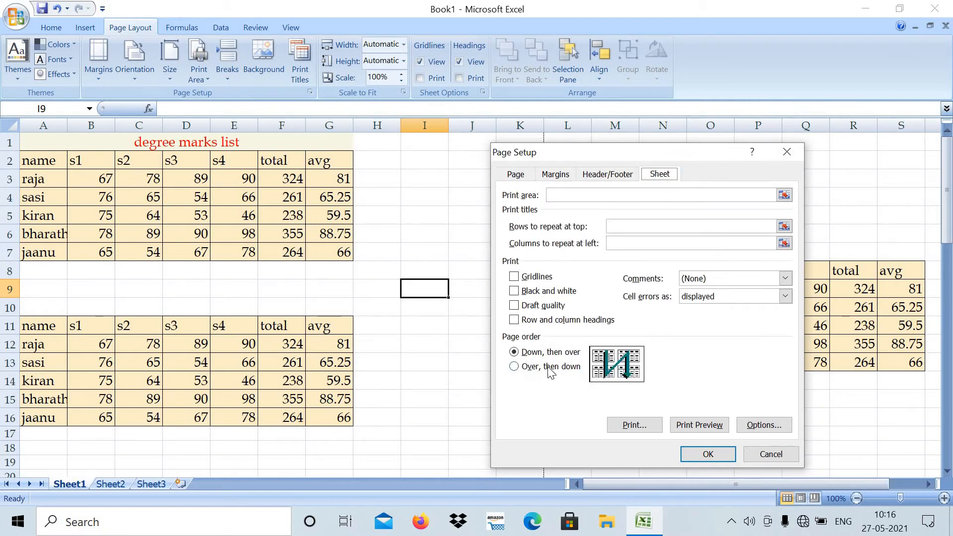
pyautogui.click(608, 174)
# - Set the page margins to 3.4 cm top and bottom and 2.1 cm left and right
pyautogui.click(556, 176)
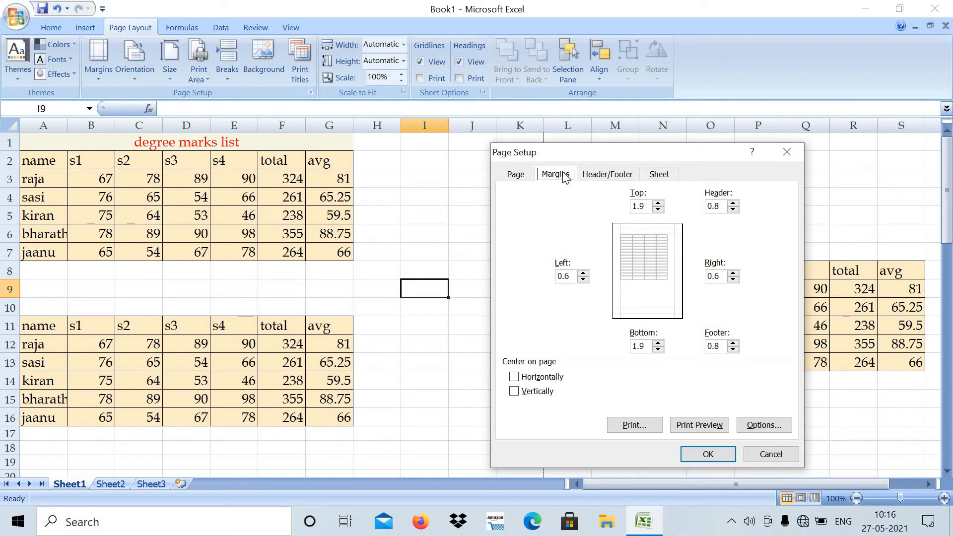
pyautogui.click(658, 203)
pyautogui.click(584, 273)
pyautogui.click(584, 272)
pyautogui.click(584, 272)
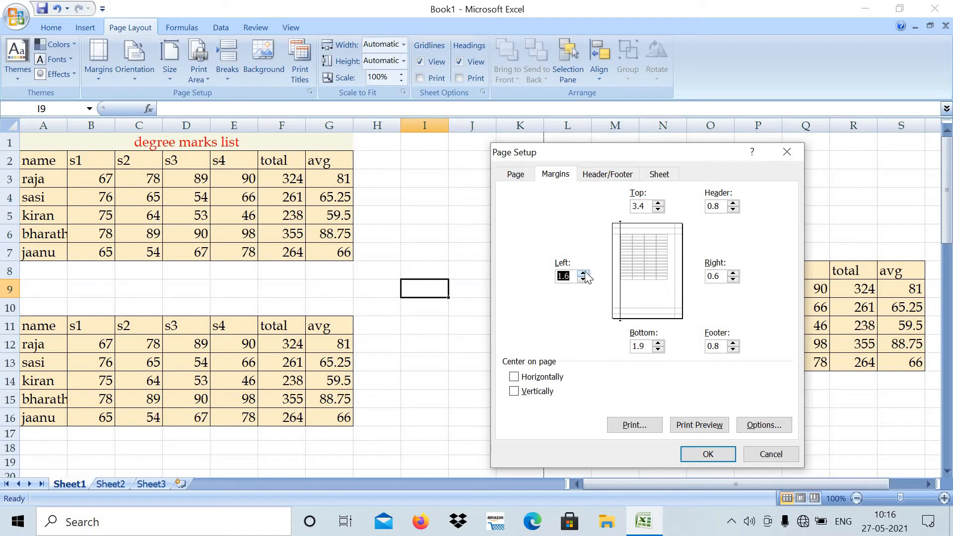
pyautogui.click(659, 342)
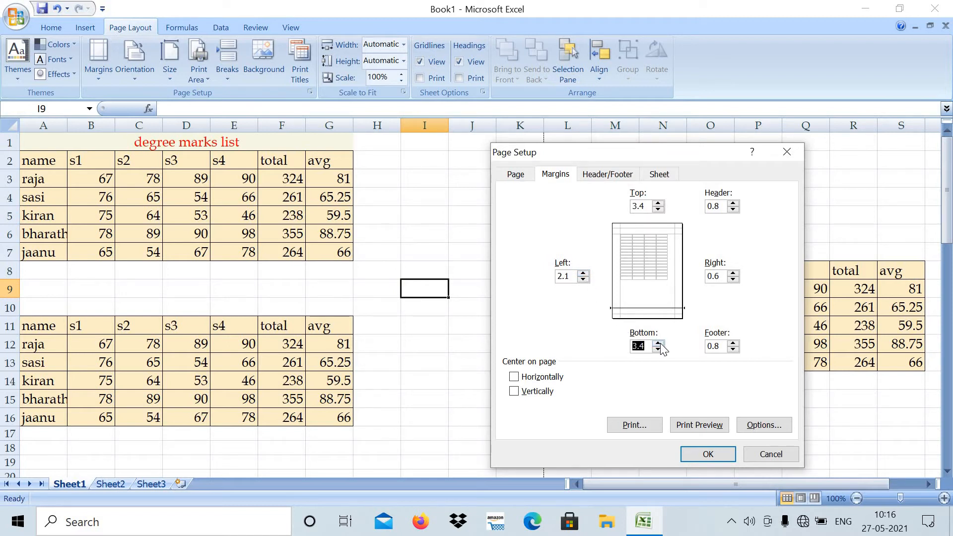
pyautogui.click(733, 273)
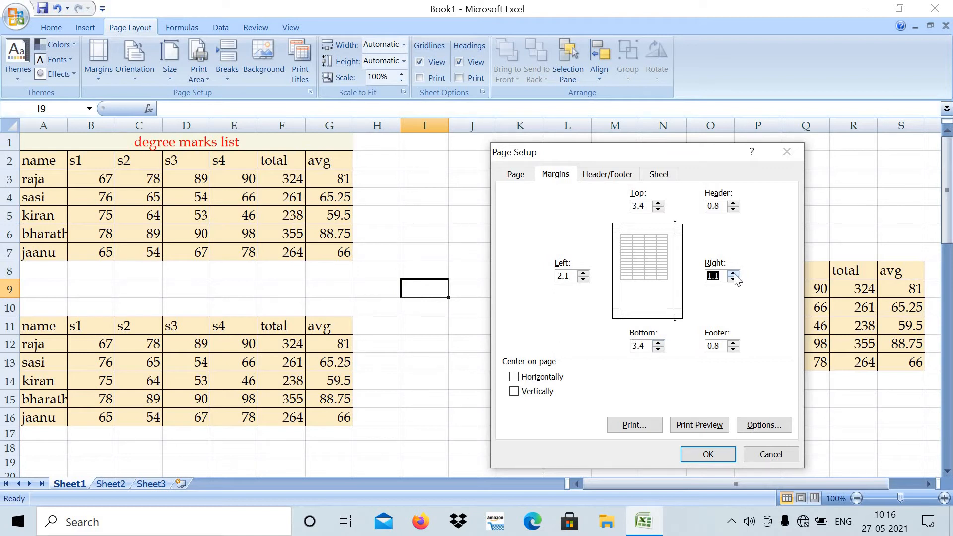
pyautogui.click(733, 274)
pyautogui.click(707, 453)
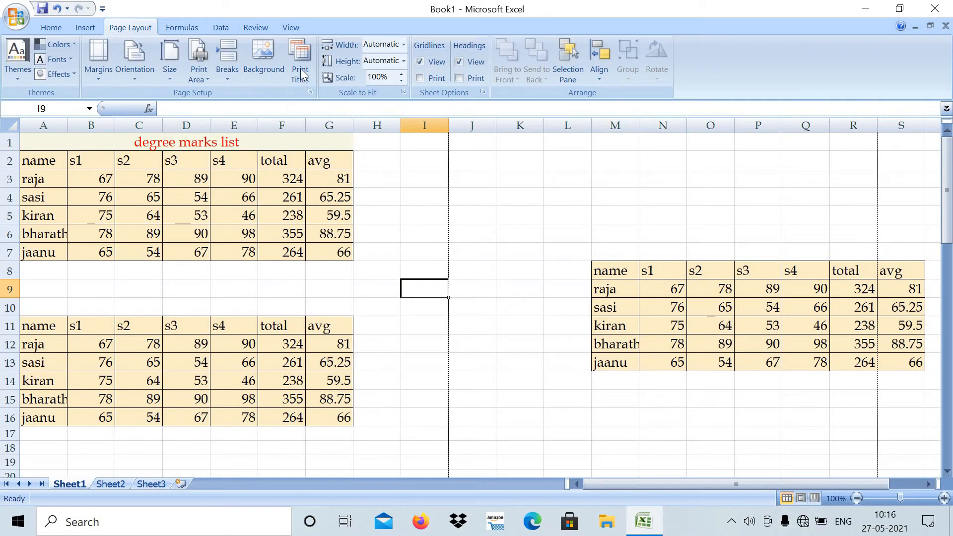
# - Check the first page up close in the print preview, then review the last custom setting among the margin presets on the sheet
pyautogui.click(297, 52)
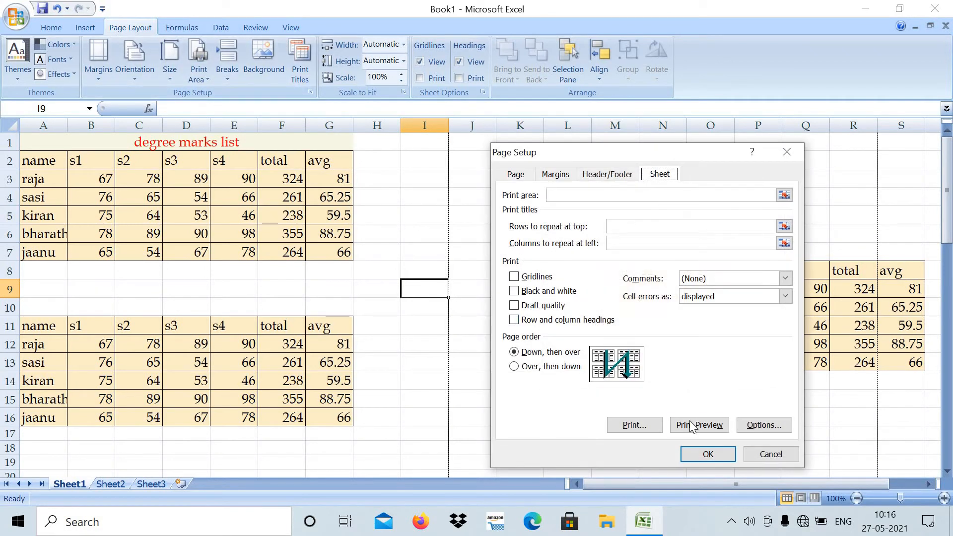
pyautogui.click(692, 426)
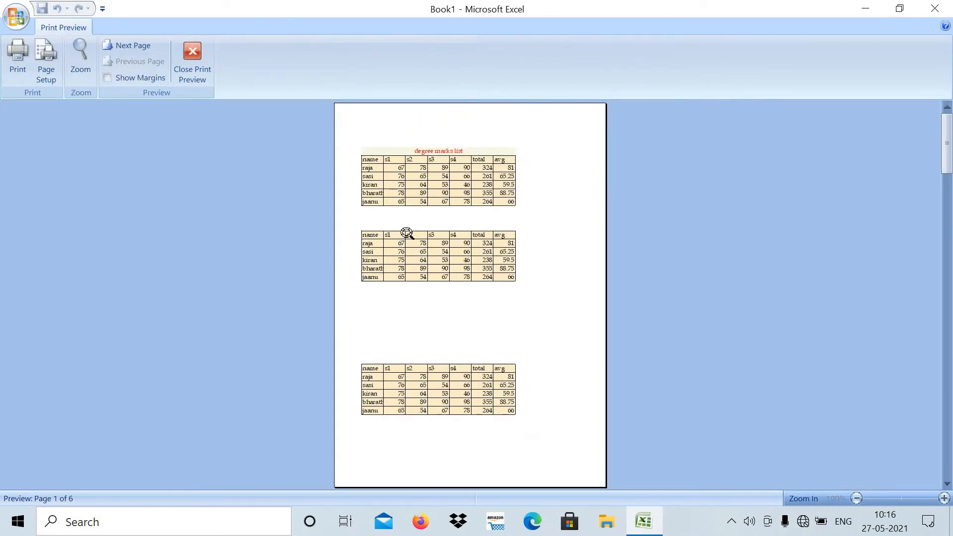
pyautogui.click(407, 233)
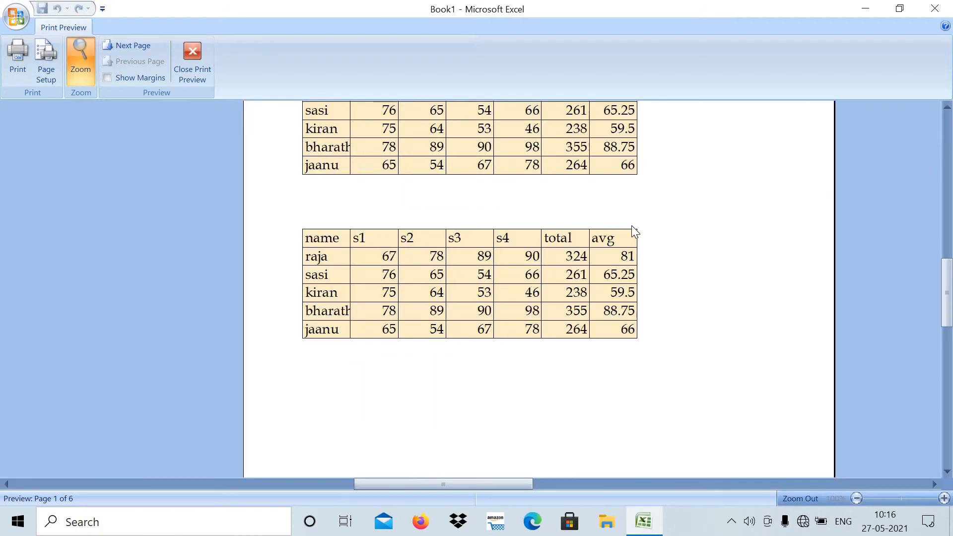
pyautogui.click(506, 179)
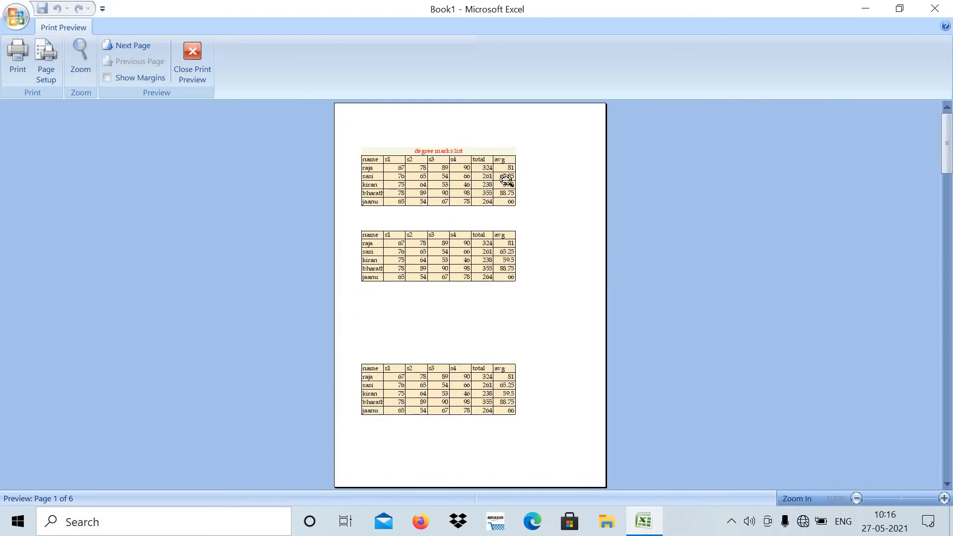
pyautogui.click(194, 51)
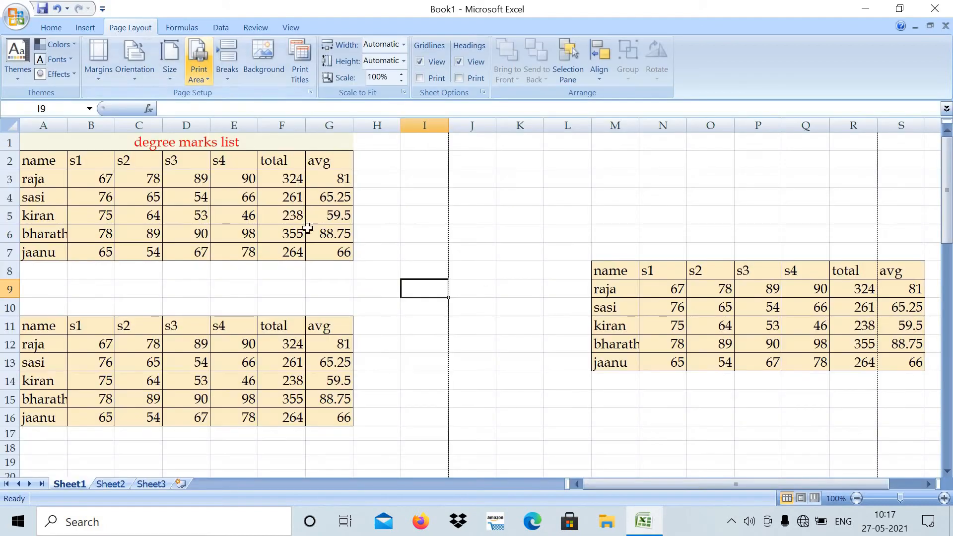
pyautogui.click(99, 50)
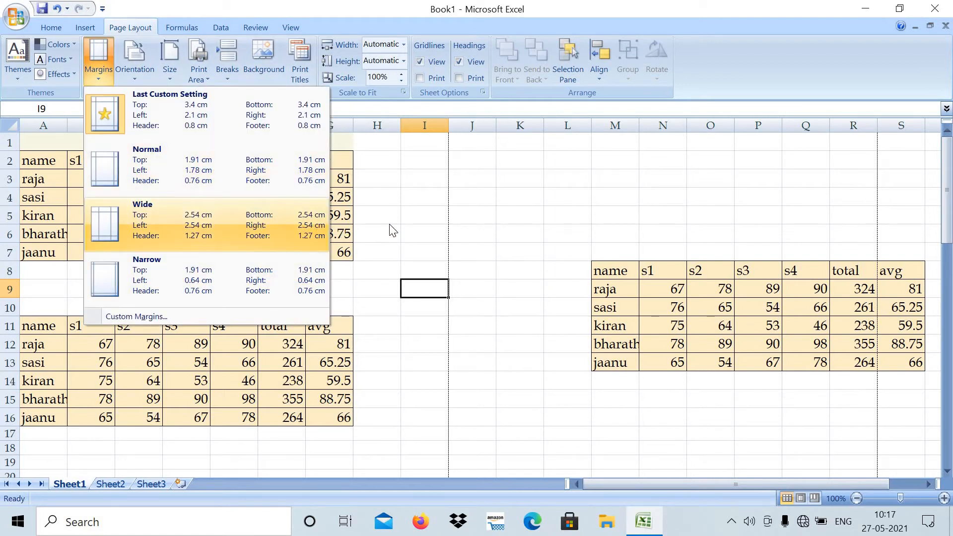
pyautogui.click(495, 214)
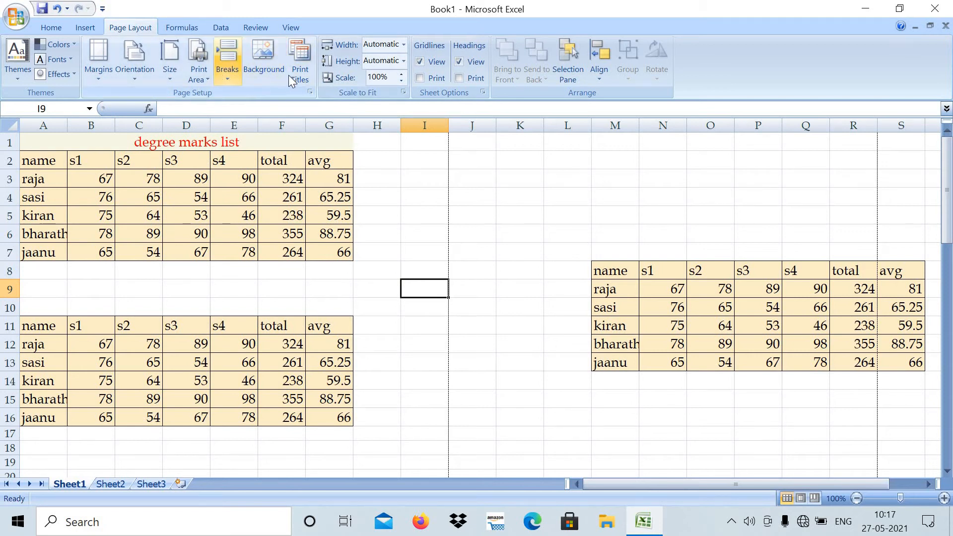
# - Create a custom page header with the page number on the left, the date in the center and the time on the right
pyautogui.click(297, 58)
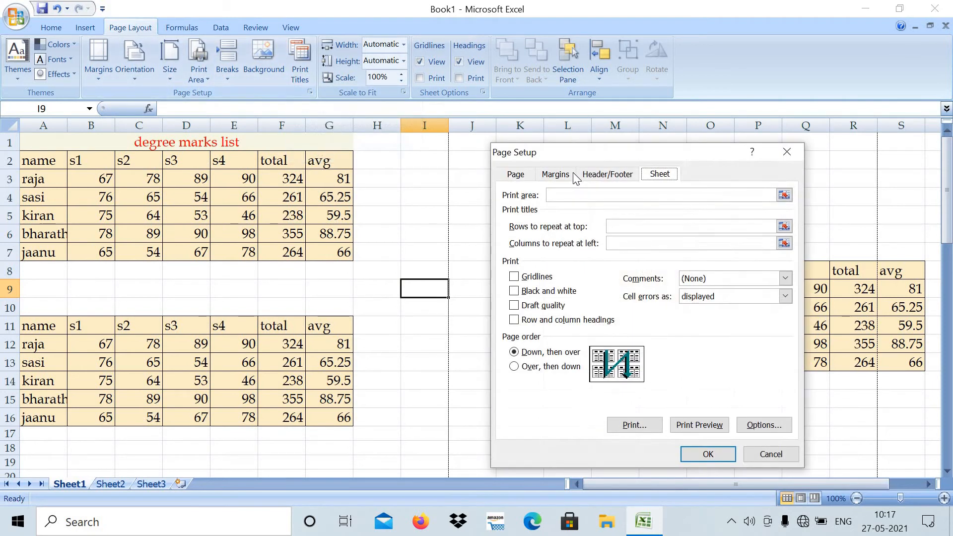
pyautogui.click(603, 176)
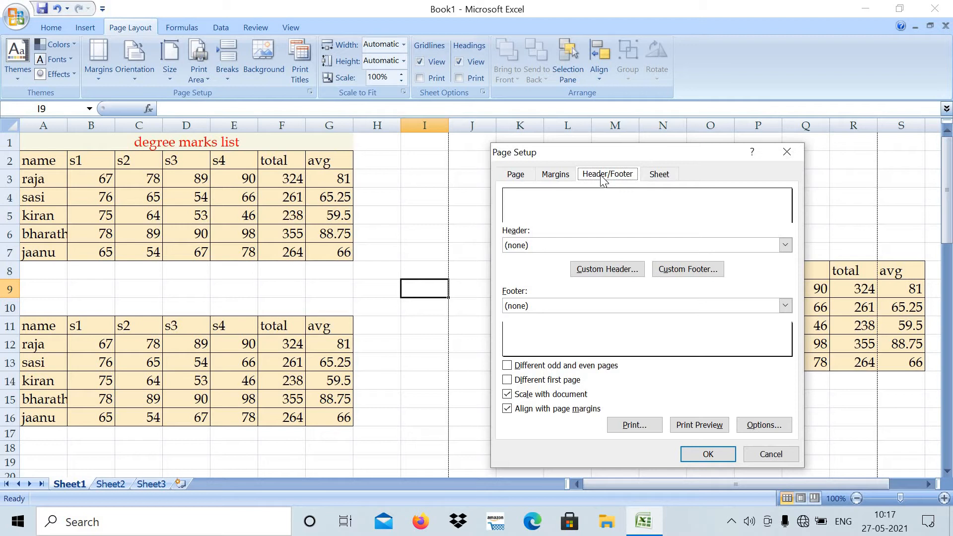
pyautogui.click(615, 270)
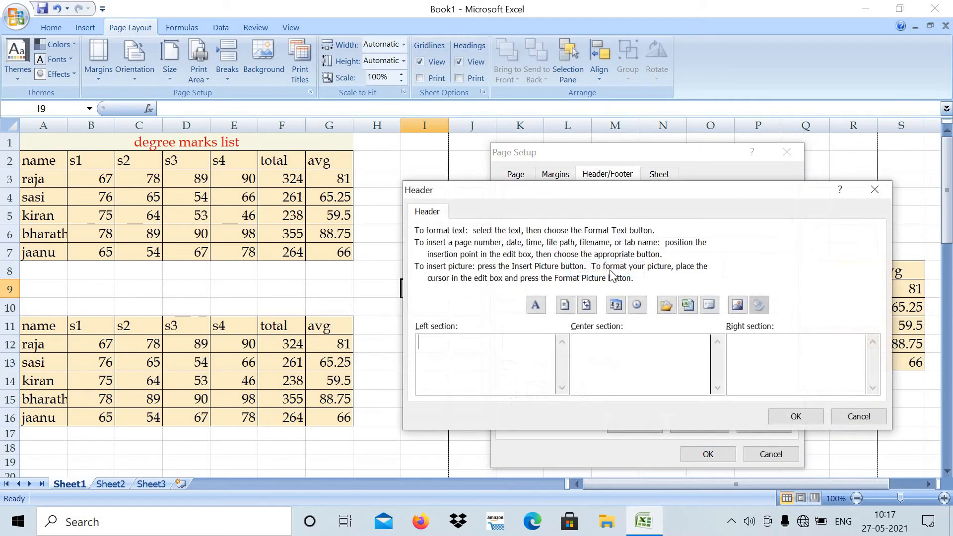
pyautogui.click(565, 305)
pyautogui.click(598, 345)
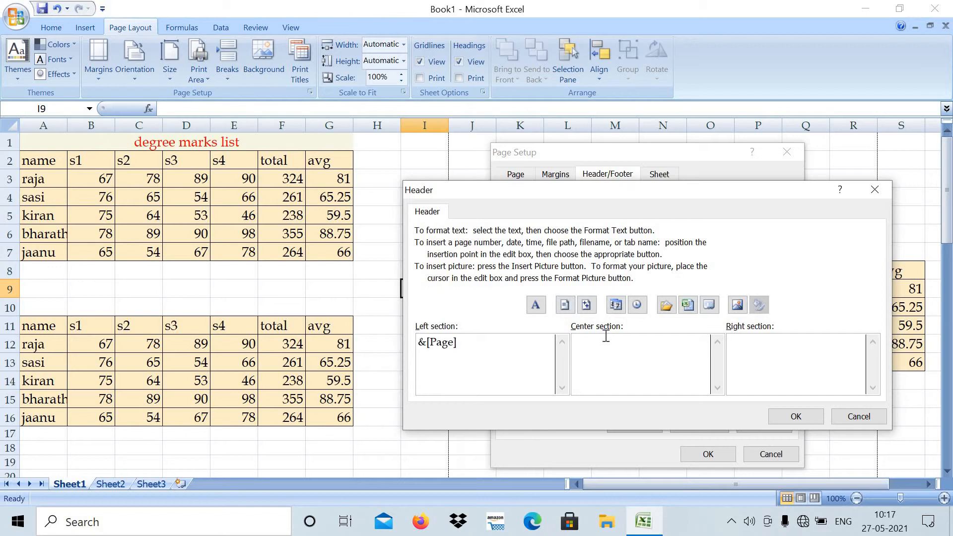
pyautogui.click(615, 305)
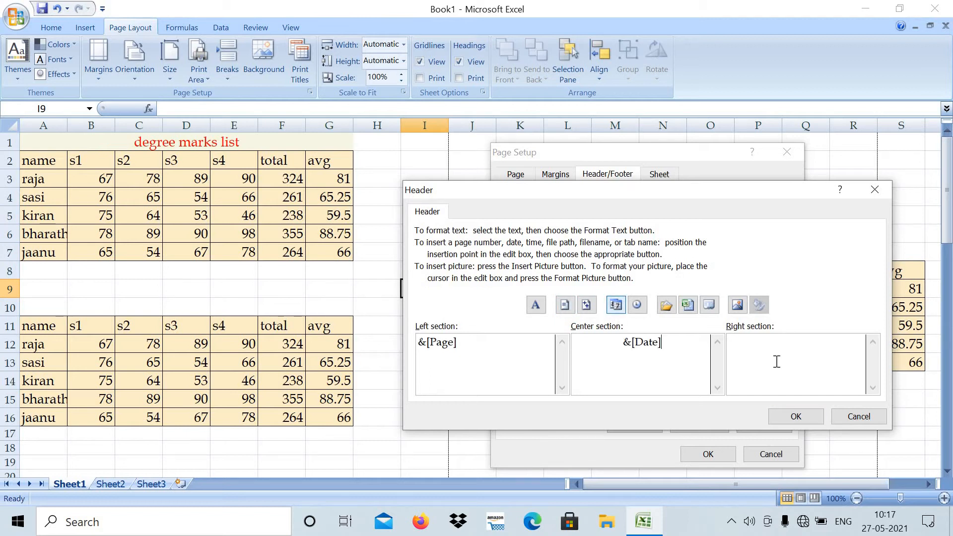
pyautogui.click(640, 305)
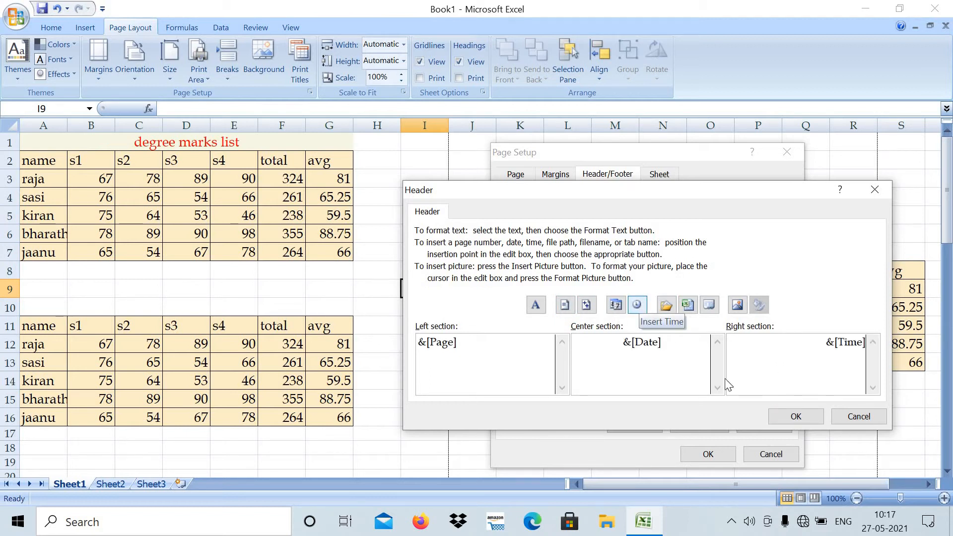
pyautogui.click(796, 417)
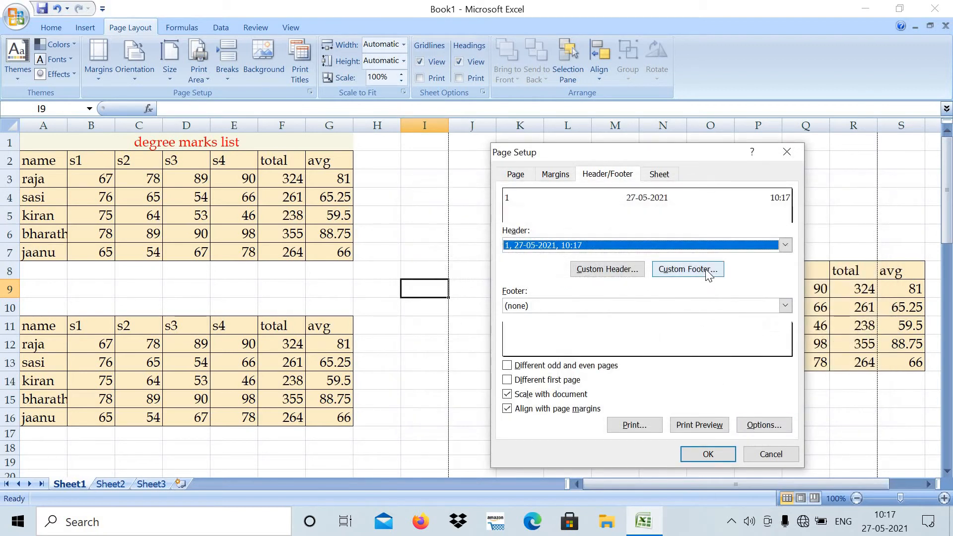
# - Create a custom page footer reading hai on the left, sheet1 in the center and hello on the right, and apply the page setup
pyautogui.click(708, 276)
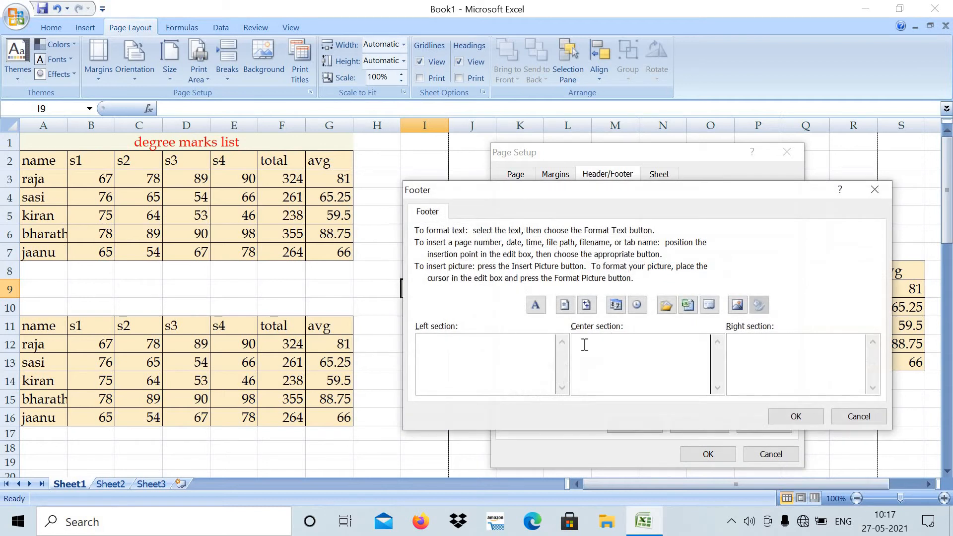
pyautogui.write('hai')
pyautogui.click(653, 374)
pyautogui.write('sheet1')
pyautogui.click(766, 353)
pyautogui.write('hello')
pyautogui.click(796, 417)
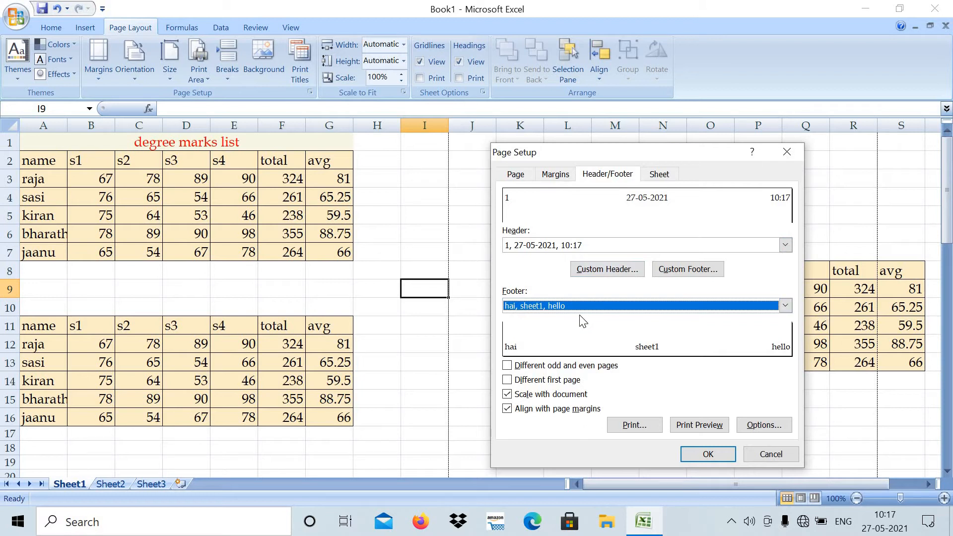
pyautogui.click(708, 454)
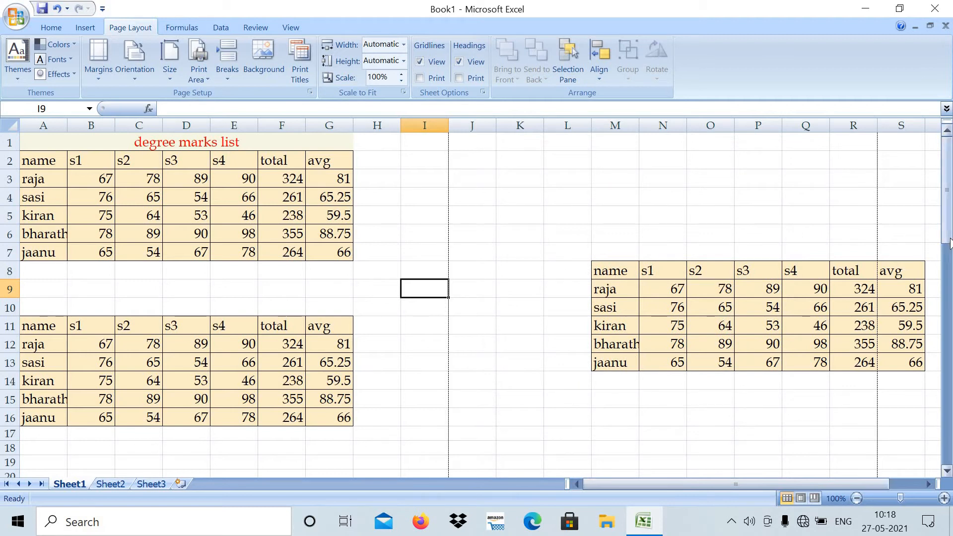
# - Open the print preview from the page setup and check the header and footer on the first page up close
pyautogui.moveTo(949, 265)
pyautogui.mouseDown()
pyautogui.moveTo(948, 317)
pyautogui.moveTo(947, 264)
pyautogui.mouseUp()
pyautogui.click(304, 58)
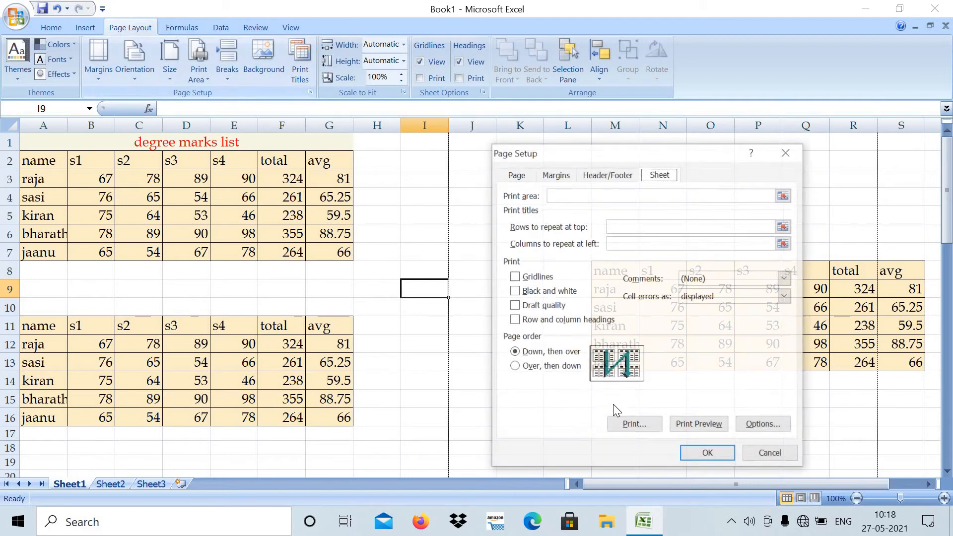
pyautogui.click(686, 426)
pyautogui.click(496, 258)
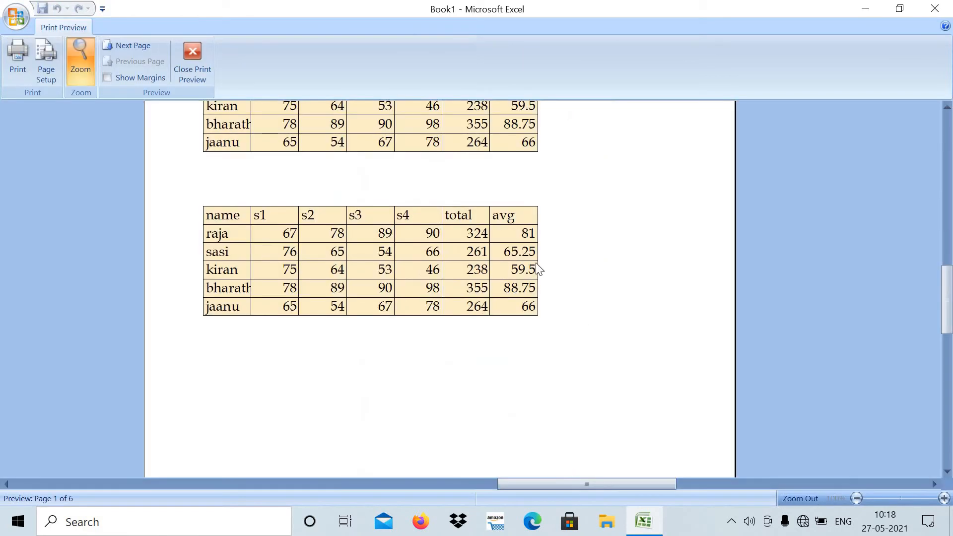
pyautogui.scroll(1, 546, 272)
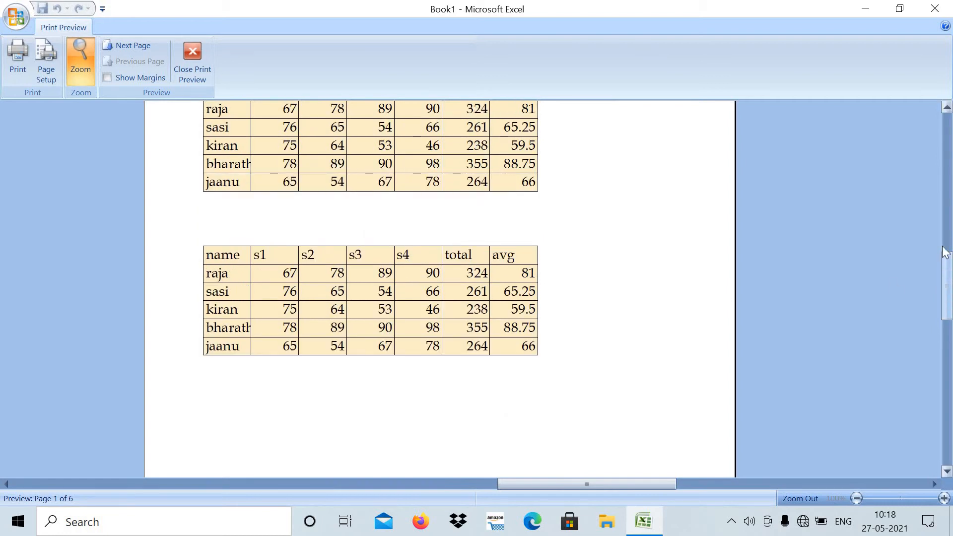
pyautogui.moveTo(947, 255); pyautogui.dragTo(947, 145)
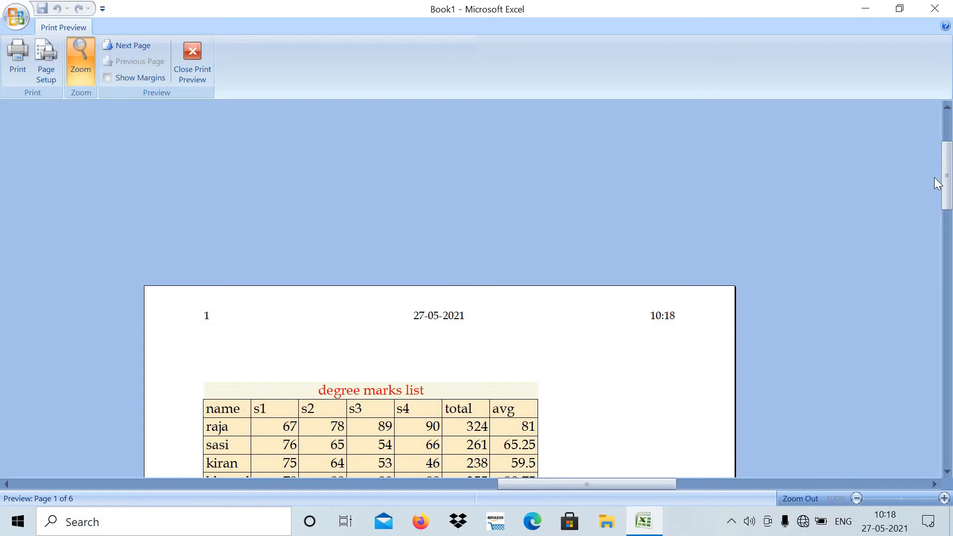
pyautogui.moveTo(949, 188); pyautogui.dragTo(951, 342)
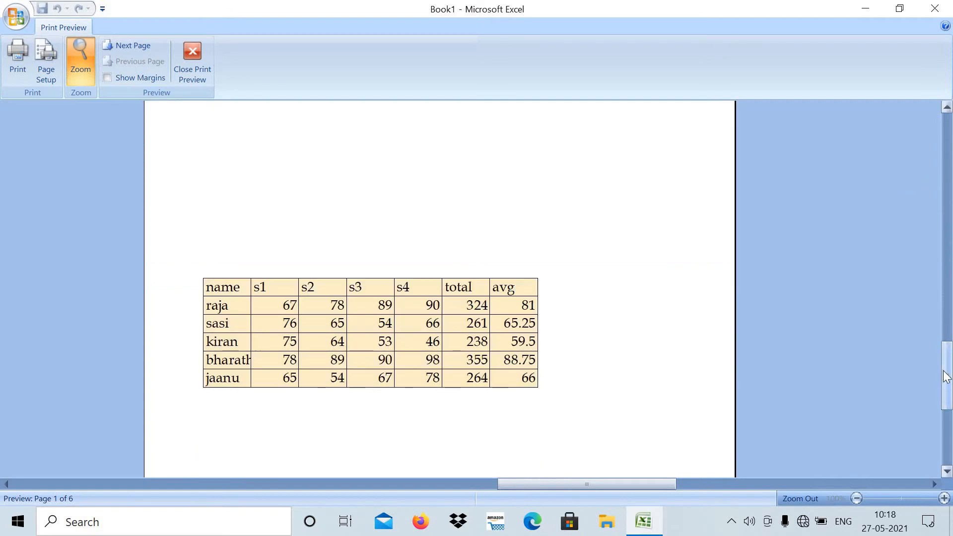
pyautogui.moveTo(948, 383); pyautogui.dragTo(926, 439)
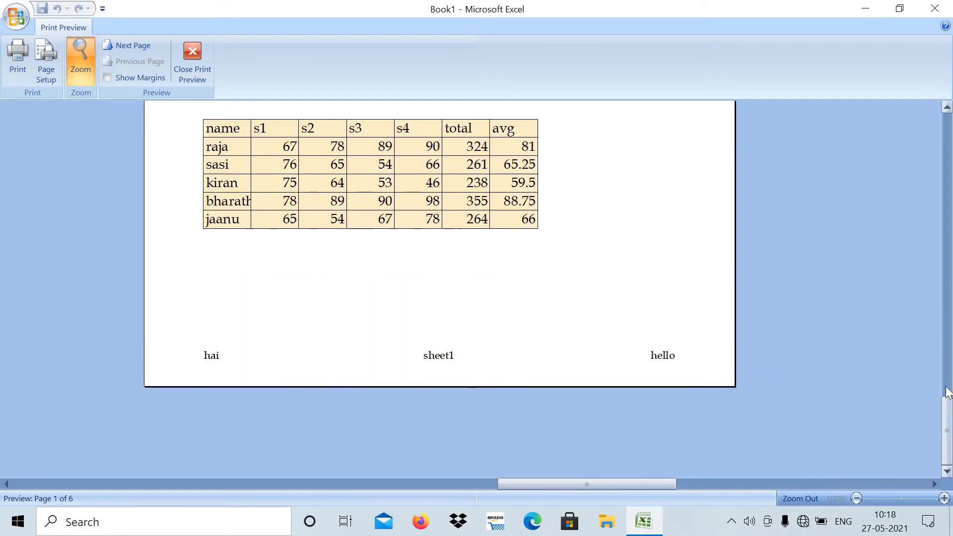
pyautogui.moveTo(948, 425); pyautogui.dragTo(883, 238)
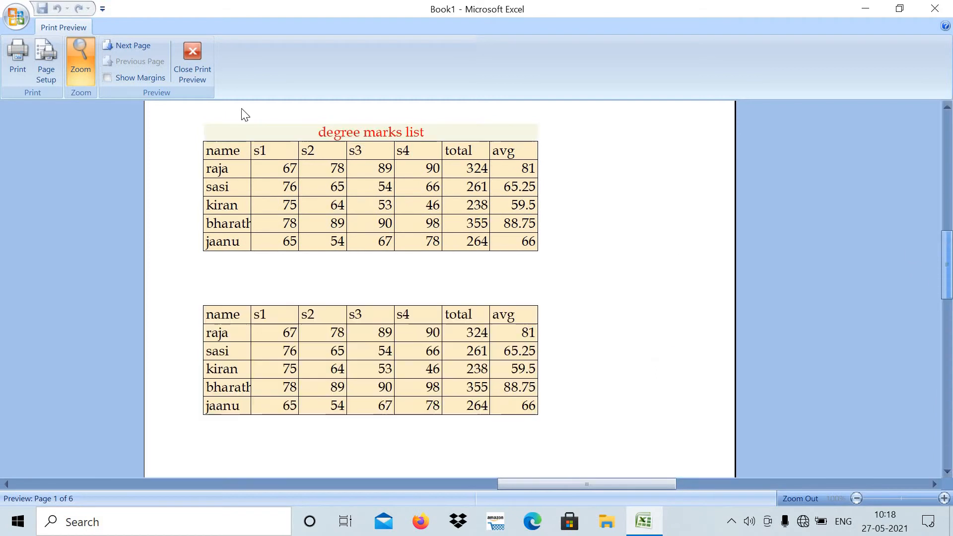
# - Page forward through the print preview, go back two pages and close the preview
pyautogui.click(121, 45)
pyautogui.click(121, 44)
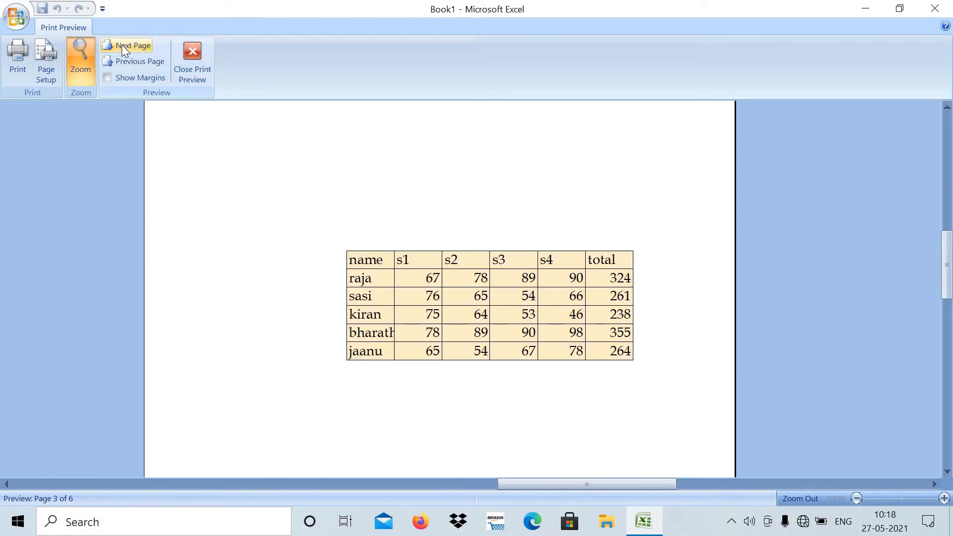
pyautogui.click(121, 45)
pyautogui.click(123, 44)
pyautogui.click(123, 46)
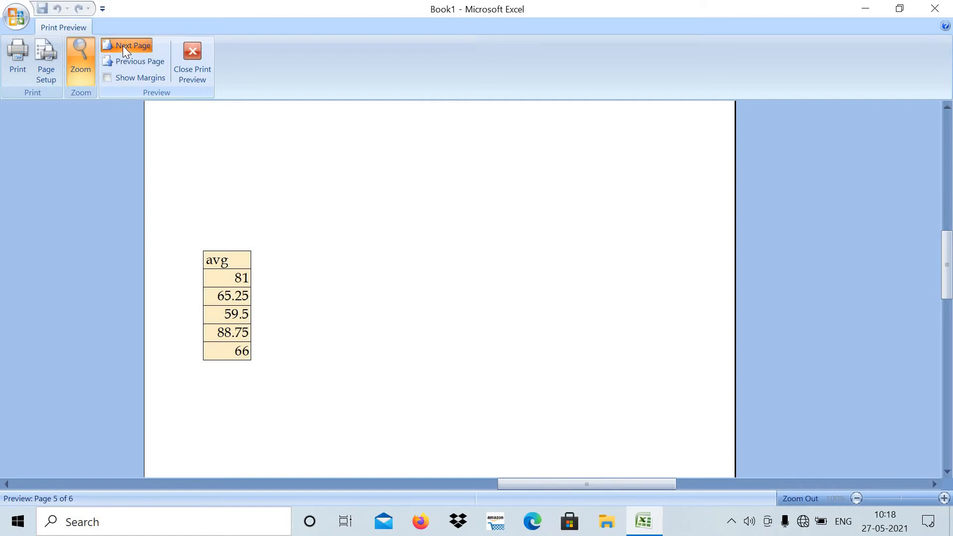
pyautogui.click(156, 62)
pyautogui.click(156, 62)
pyautogui.click(196, 51)
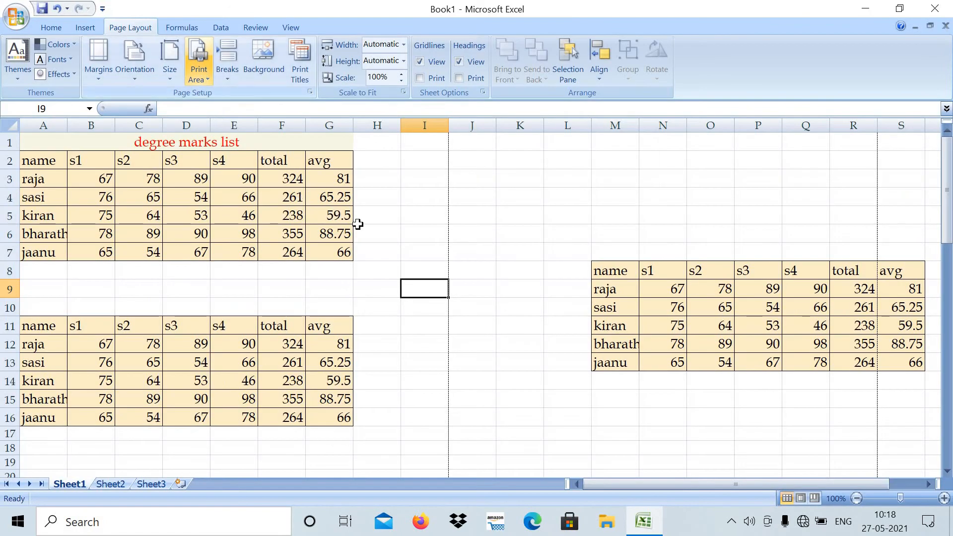
# - Review the page order setting among the sheet options of the page setup and close the dialog
pyautogui.click(385, 221)
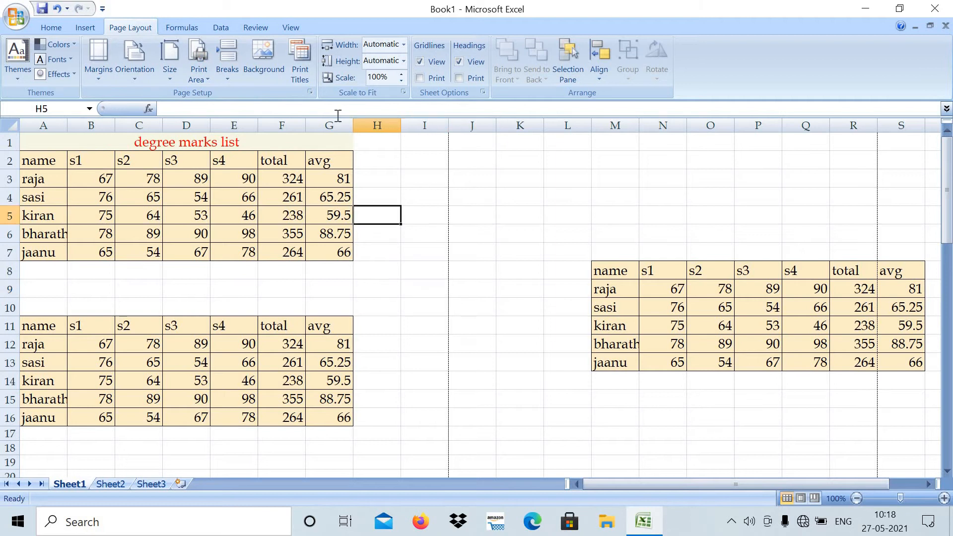
pyautogui.click(299, 57)
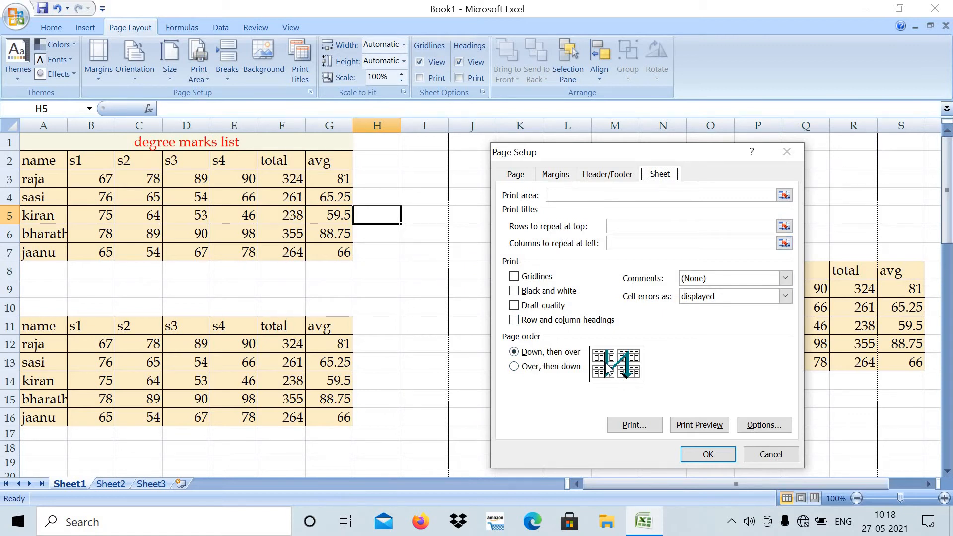
pyautogui.click(694, 450)
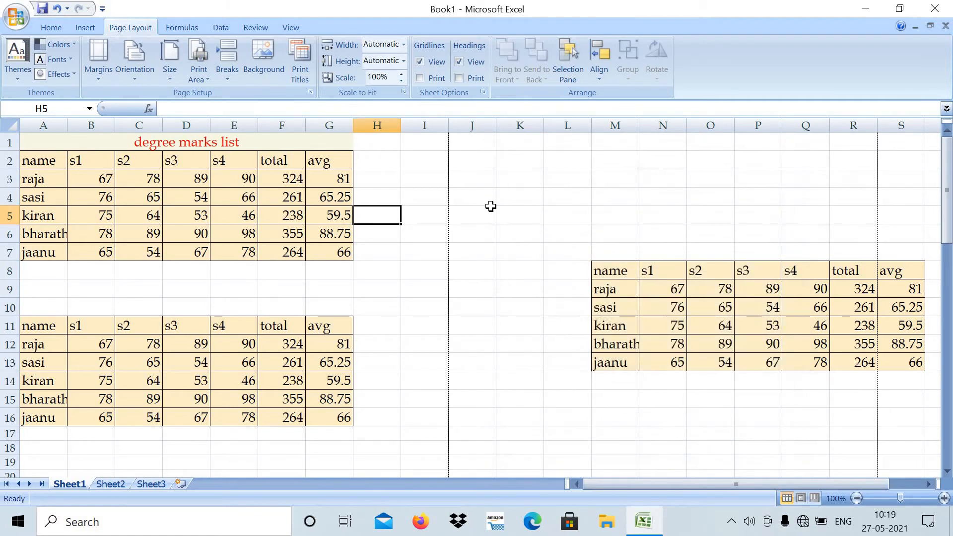
# - Examine the page numbering down the whole sheet in Page Break Preview, then return to Normal view
pyautogui.click(491, 206)
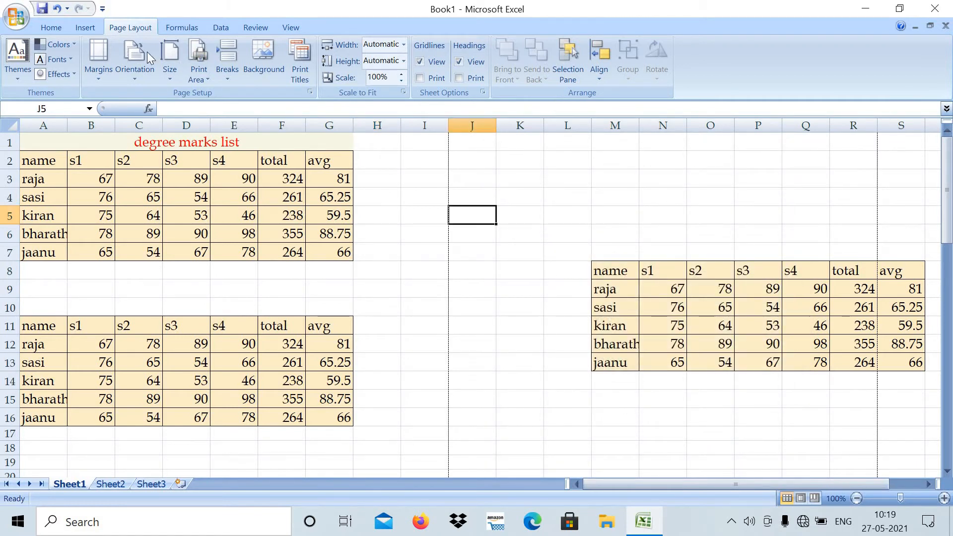
pyautogui.click(291, 27)
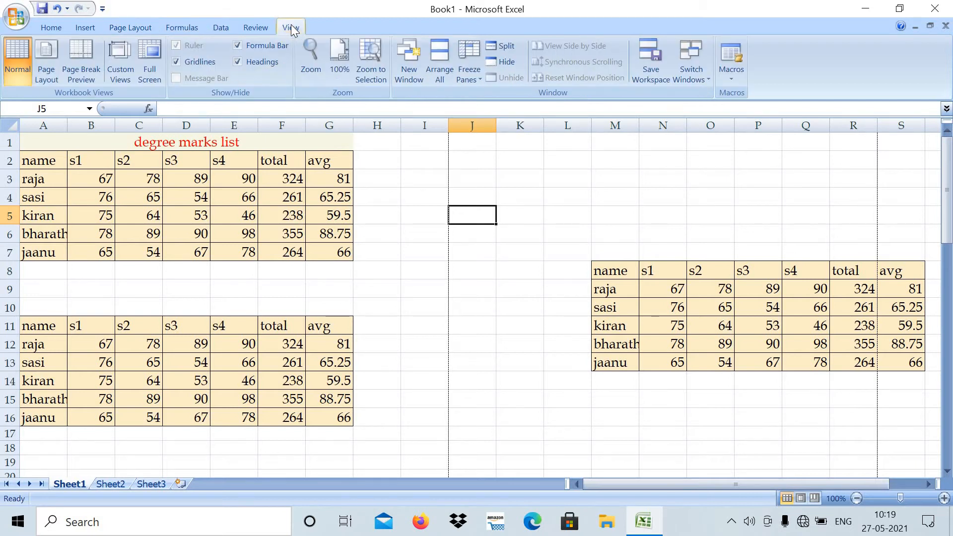
pyautogui.click(79, 48)
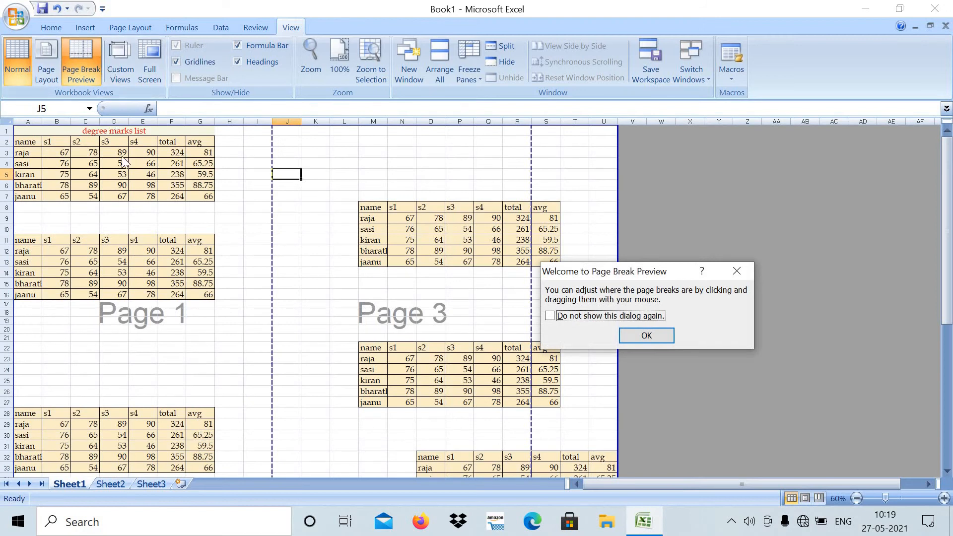
pyautogui.click(653, 335)
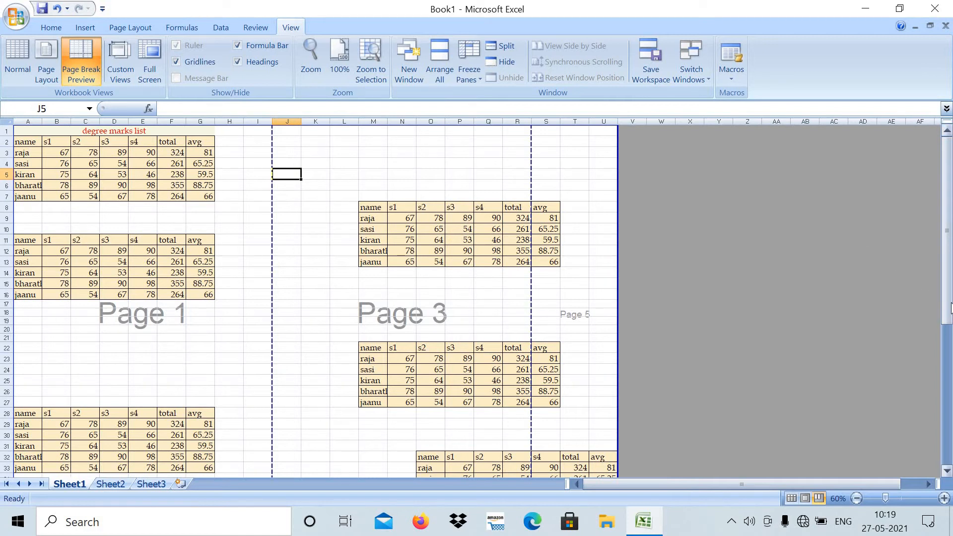
pyautogui.moveTo(952, 323); pyautogui.dragTo(948, 497)
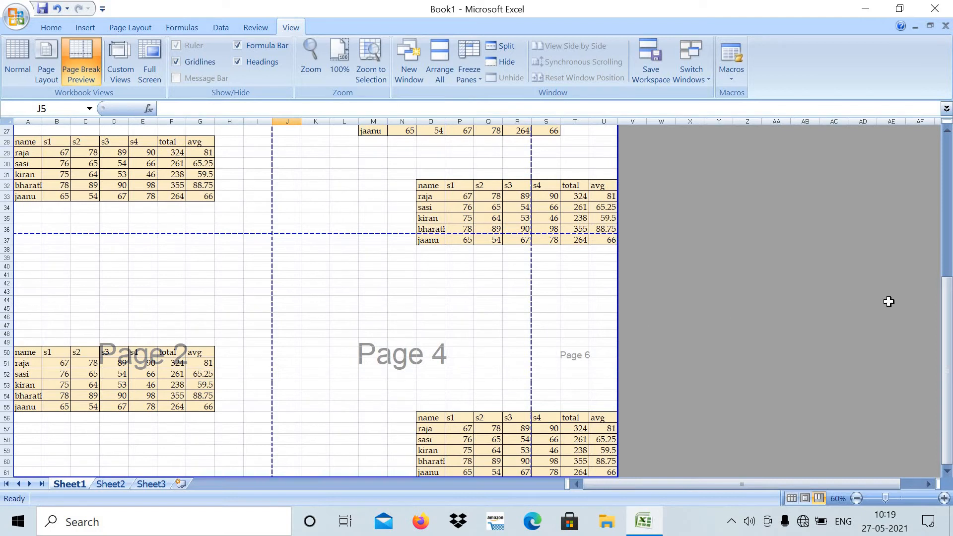
pyautogui.moveTo(949, 317); pyautogui.dragTo(949, 144)
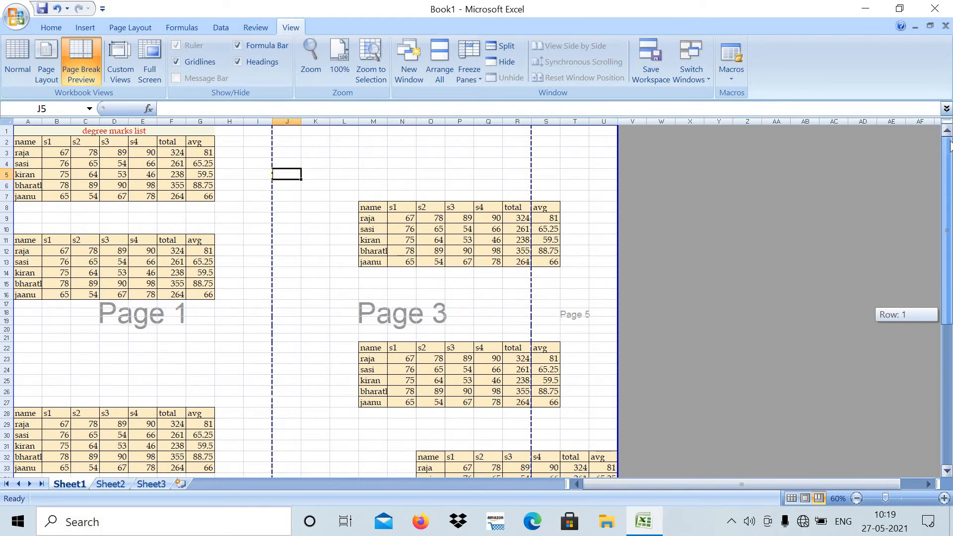
pyautogui.moveTo(951, 144); pyautogui.dragTo(950, 144)
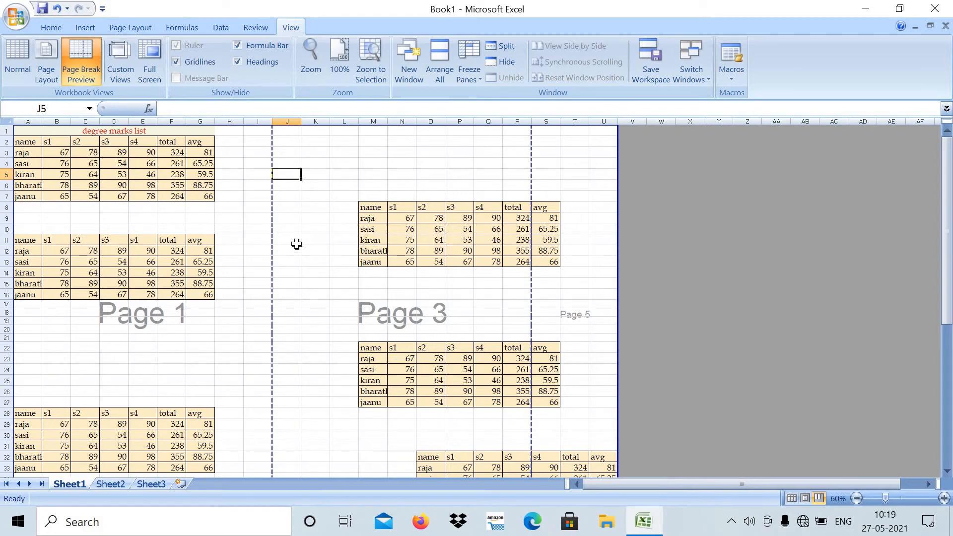
pyautogui.click(16, 52)
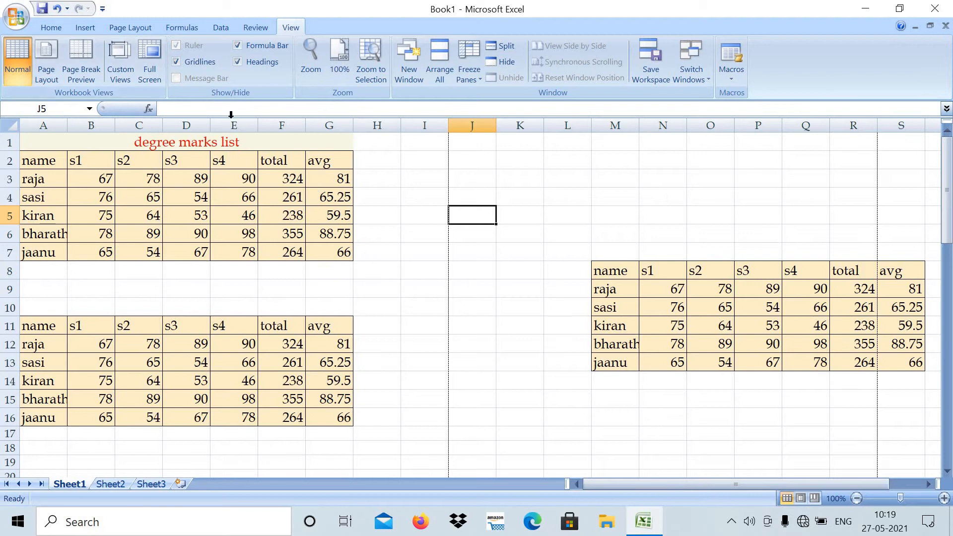
# - Set the sheet's page order to Over, then down
pyautogui.click(424, 288)
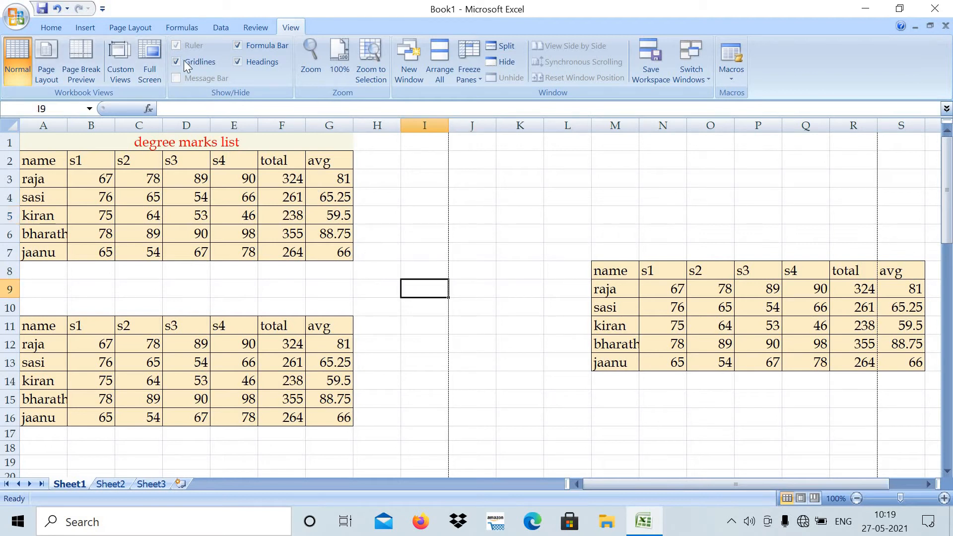
pyautogui.click(125, 27)
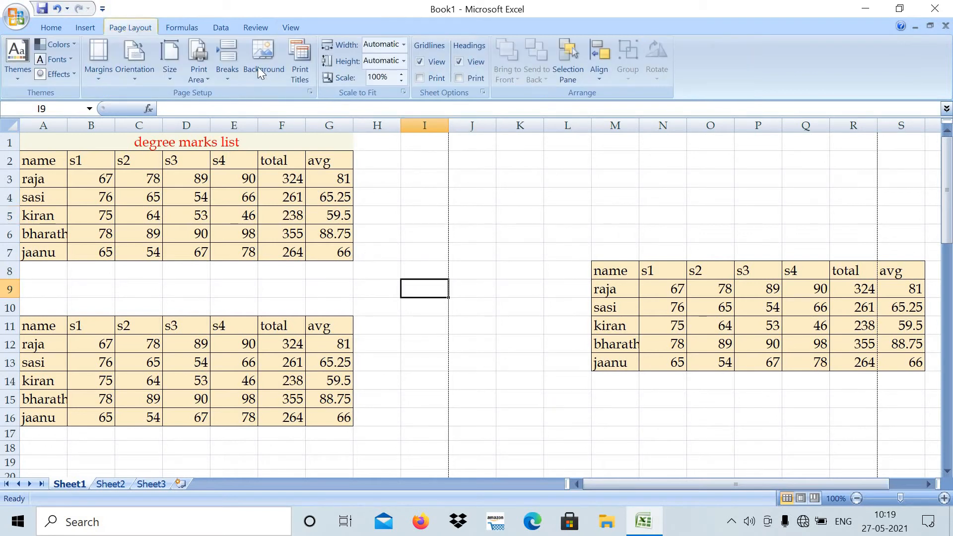
pyautogui.click(300, 57)
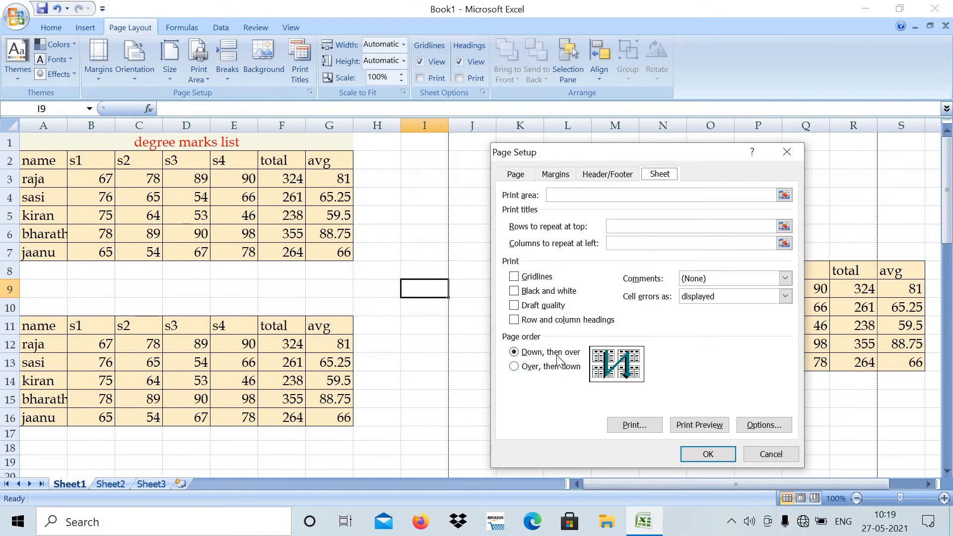
pyautogui.click(530, 369)
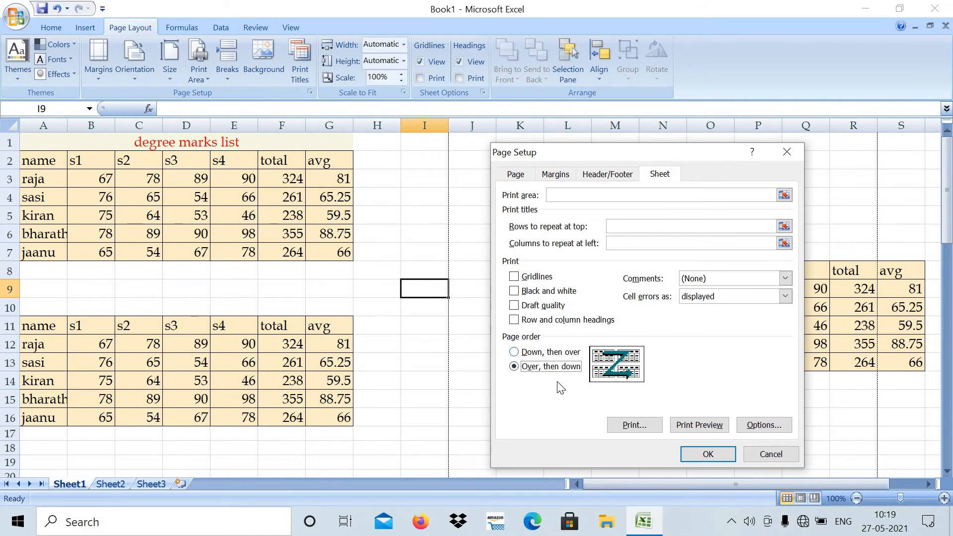
pyautogui.click(697, 454)
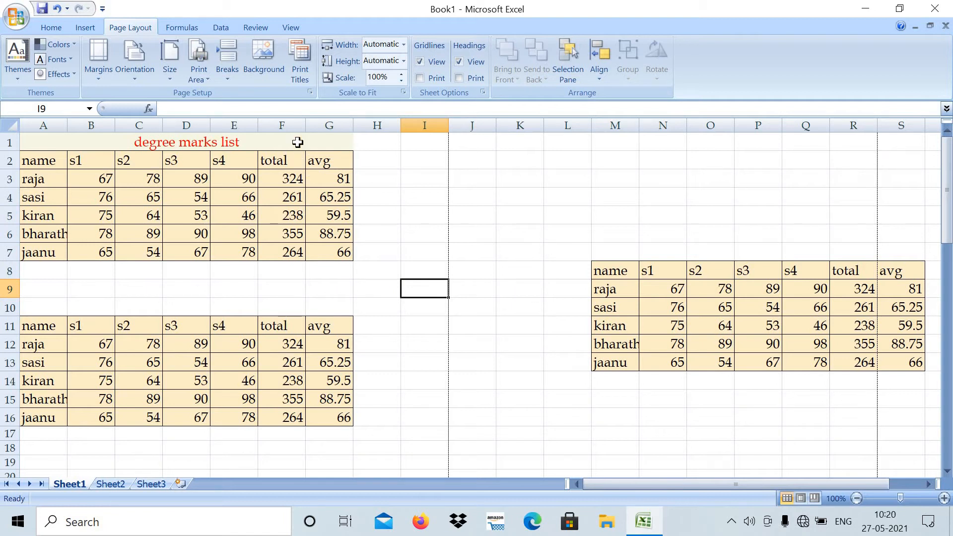
# - Check how the new page order numbers the pages throughout the sheet in Page Break Preview and return to Normal view
pyautogui.click(290, 26)
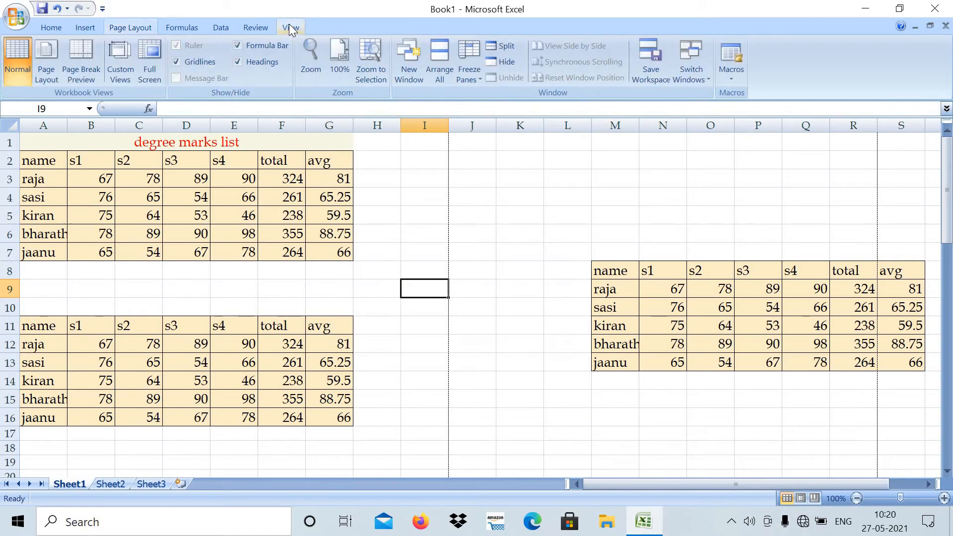
pyautogui.click(77, 51)
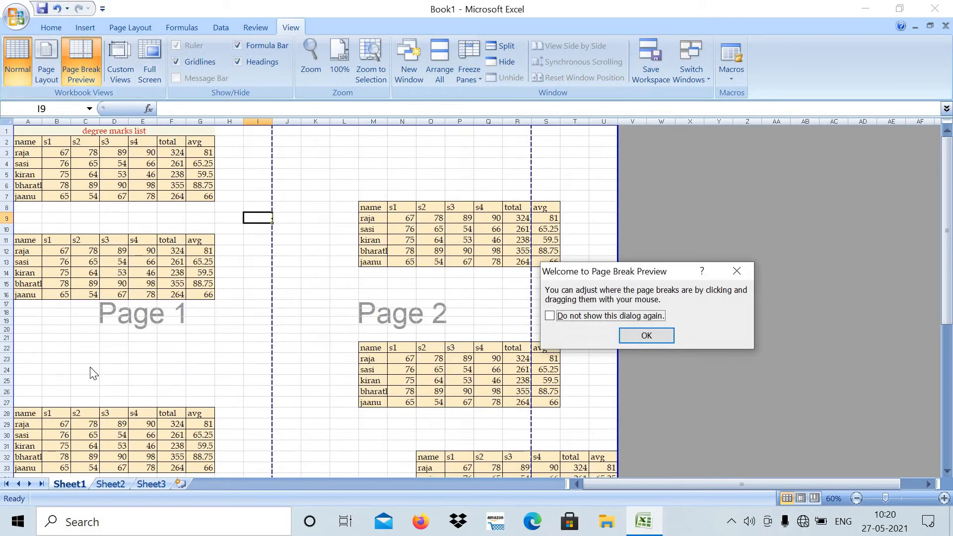
pyautogui.click(647, 337)
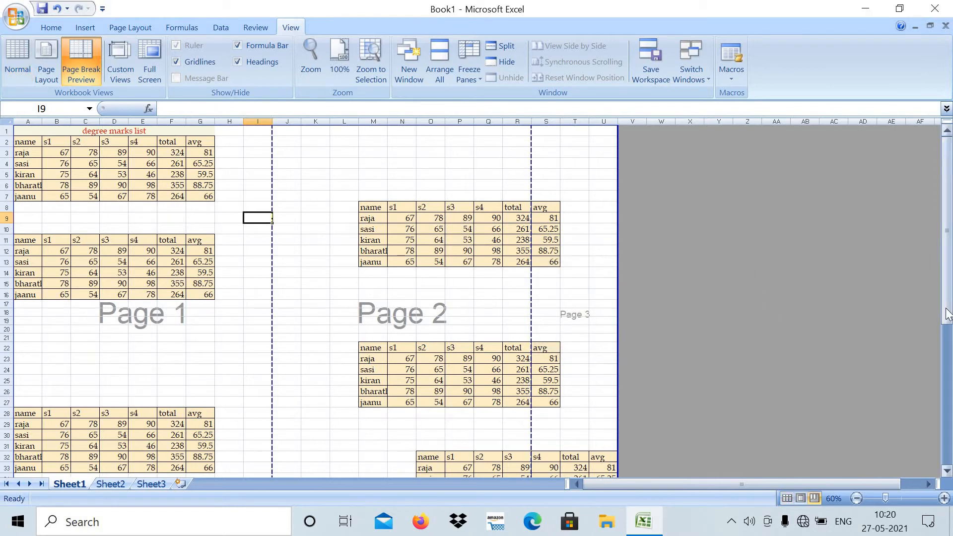
pyautogui.moveTo(947, 314); pyautogui.dragTo(947, 348)
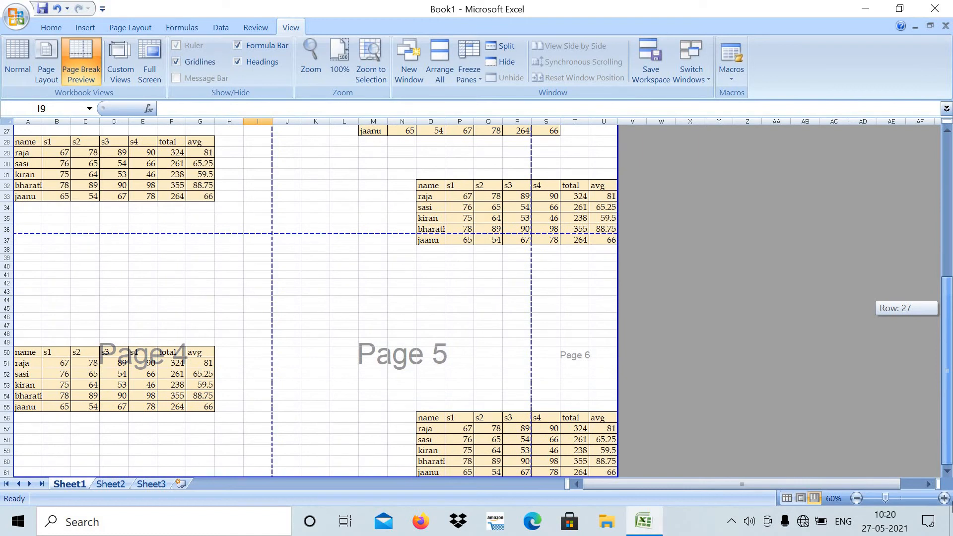
pyautogui.moveTo(948, 456); pyautogui.dragTo(949, 293)
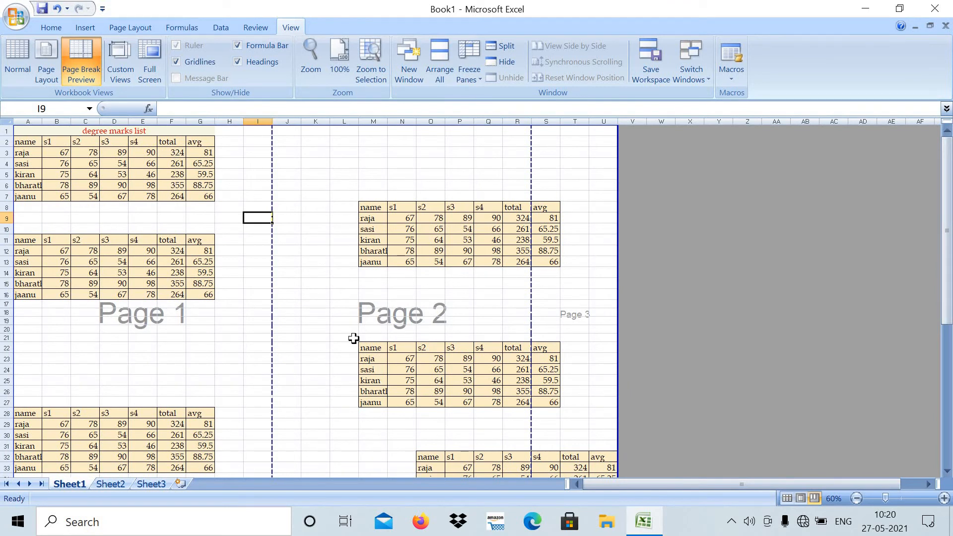
pyautogui.click(19, 49)
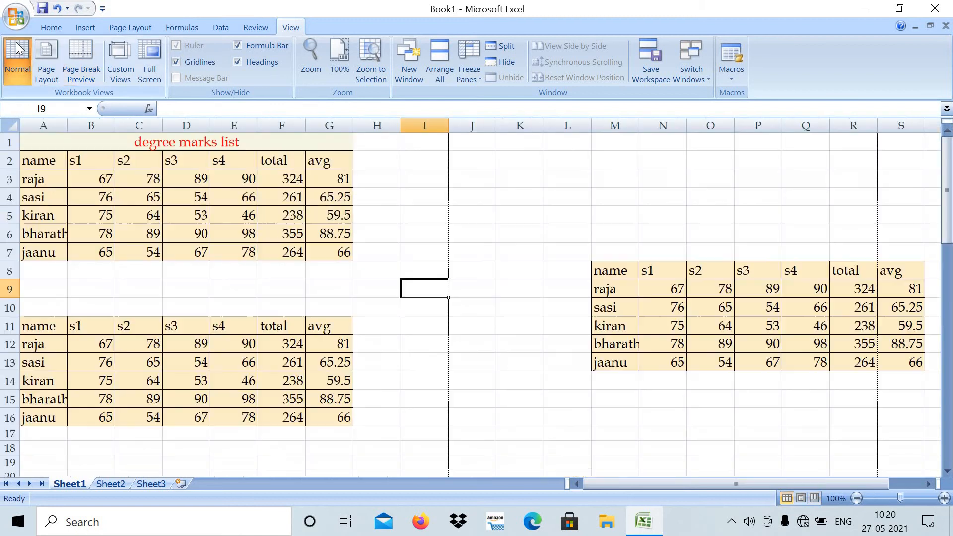
pyautogui.click(501, 266)
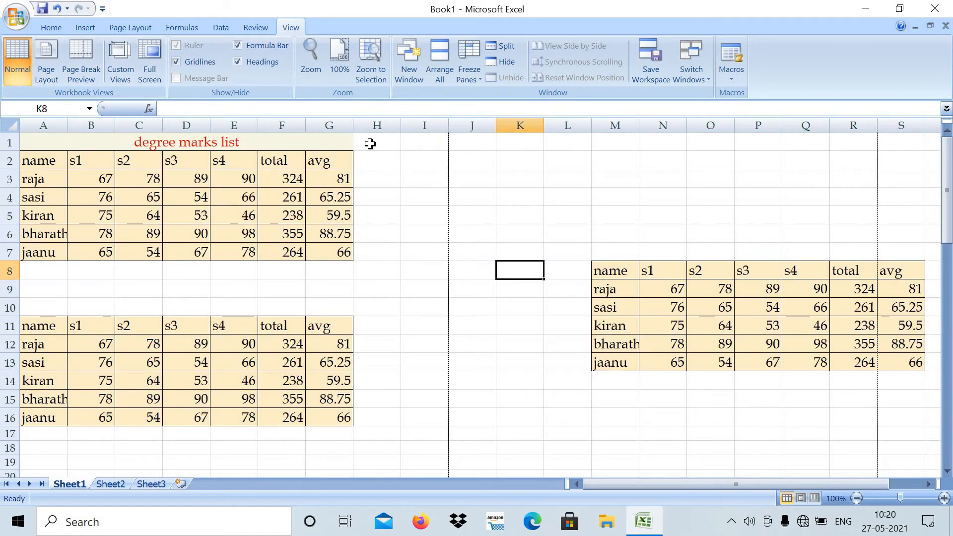
# - Open the page setup and review the page order, orientation, scaling and paper size options
pyautogui.click(135, 26)
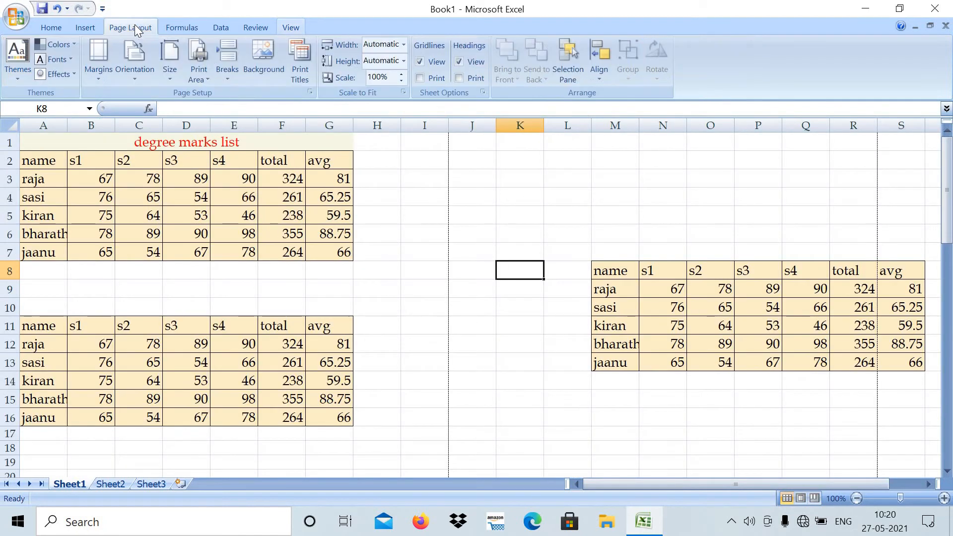
pyautogui.click(302, 51)
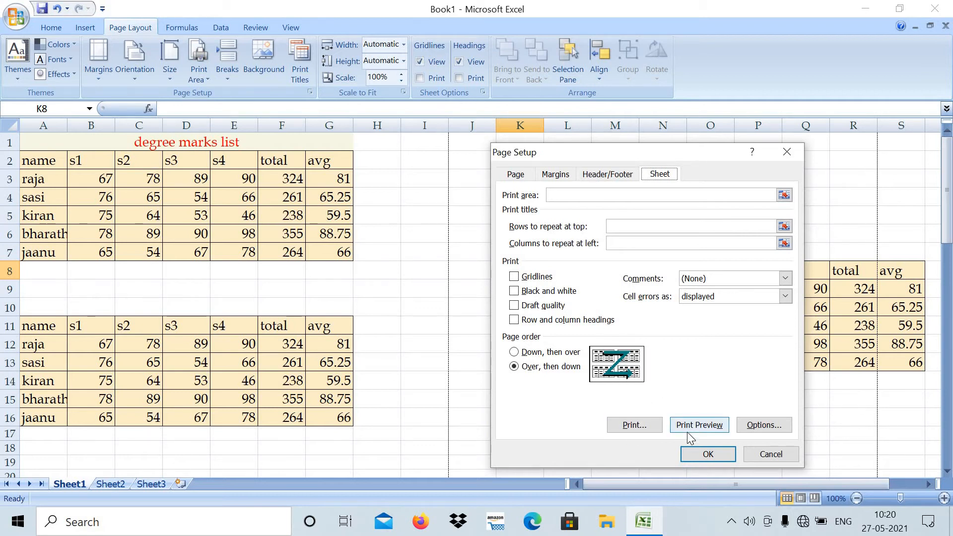
pyautogui.click(517, 180)
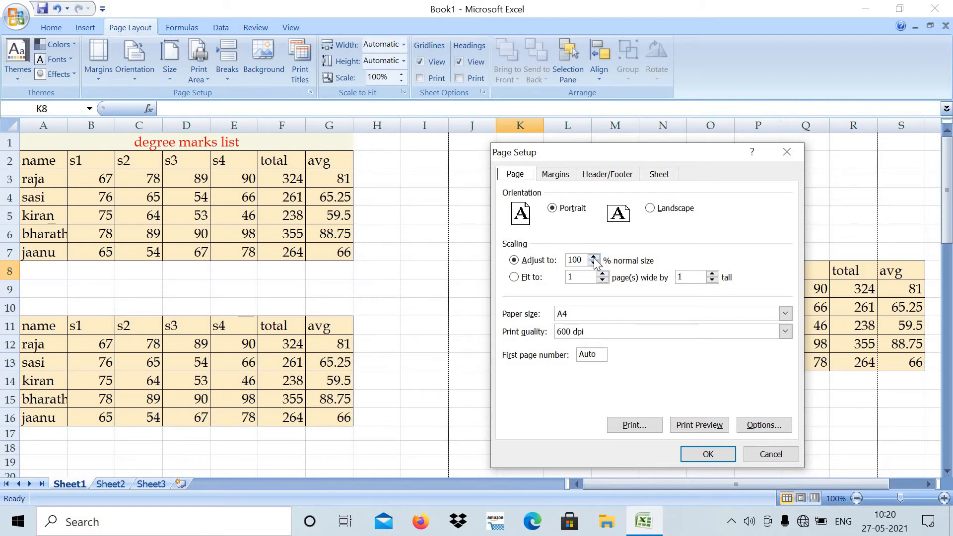
# - Set the print scaling to 130% of normal size and check the scaled pages in Print Preview
pyautogui.click(594, 257)
pyautogui.click(701, 451)
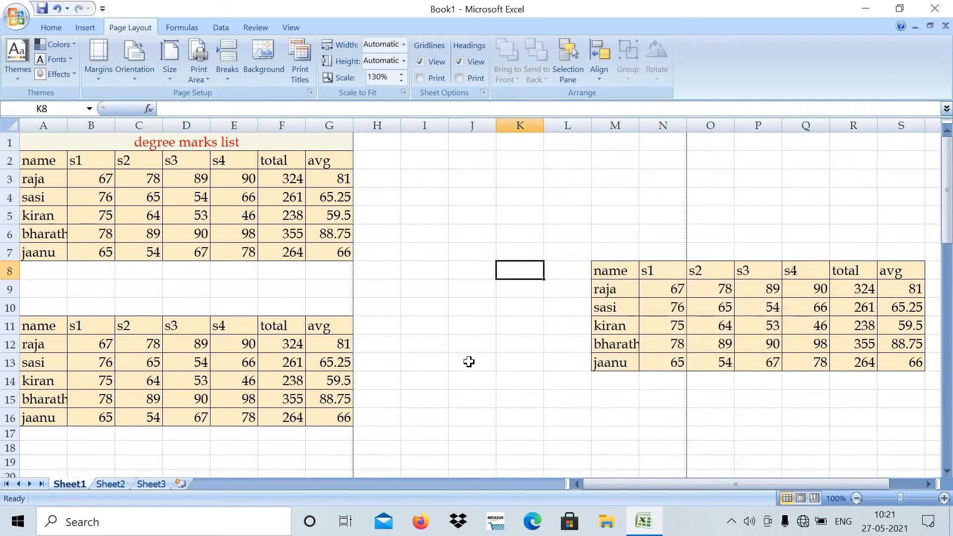
pyautogui.click(305, 51)
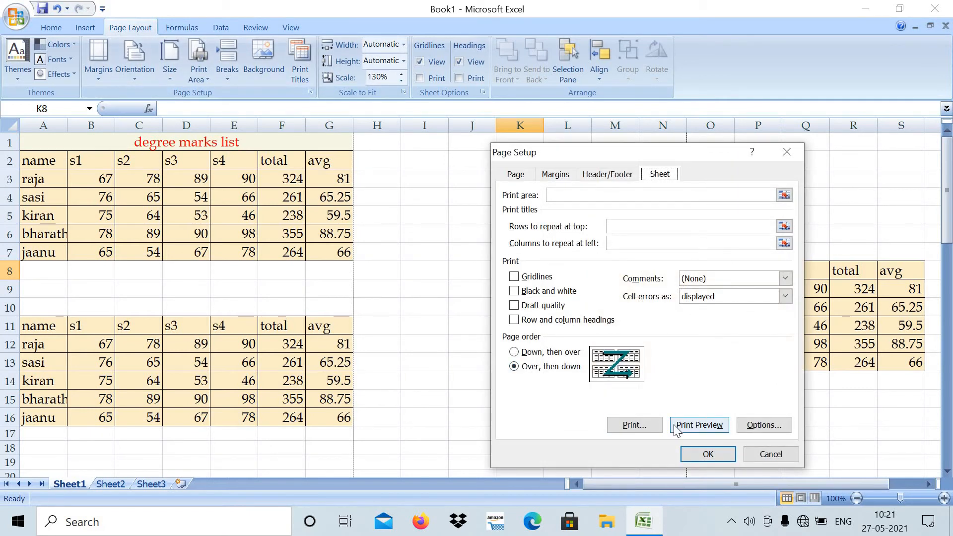
pyautogui.click(690, 425)
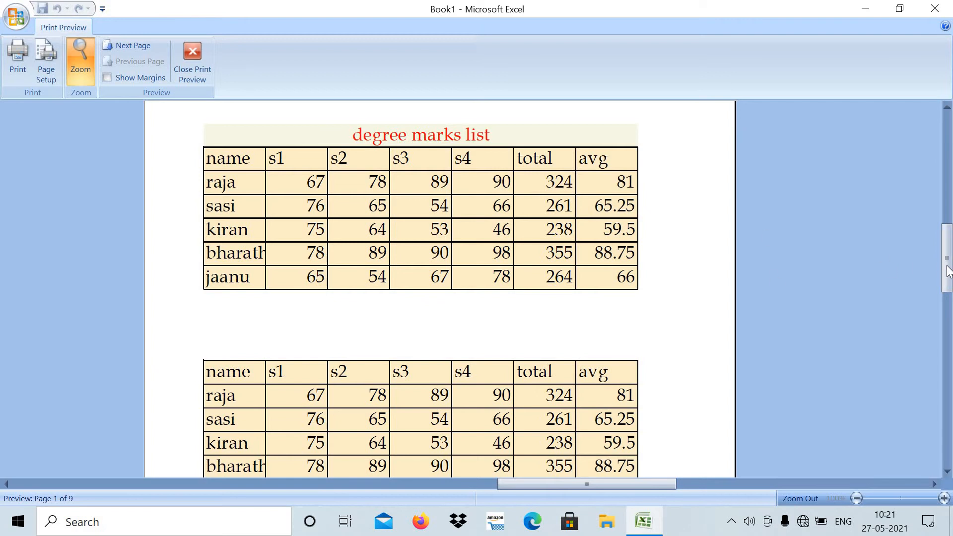
pyautogui.moveTo(945, 267); pyautogui.dragTo(951, 397)
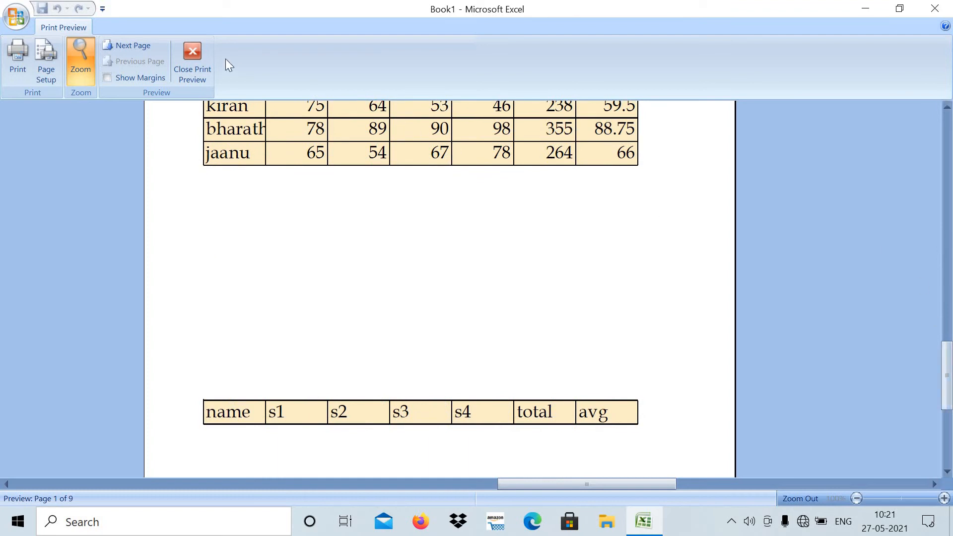
pyautogui.click(191, 54)
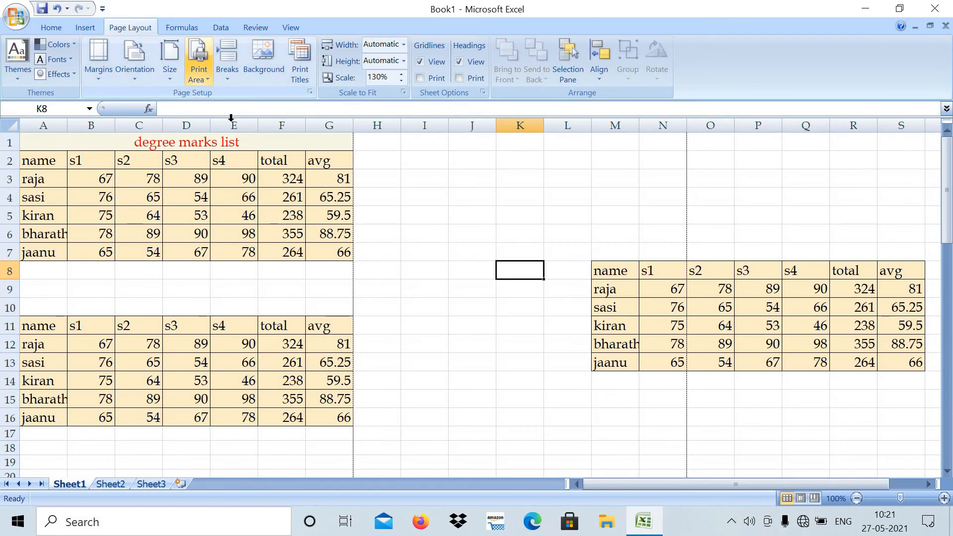
# - Reduce the print scaling to 80% of normal size and check the smaller printout in Print Preview
pyautogui.click(304, 57)
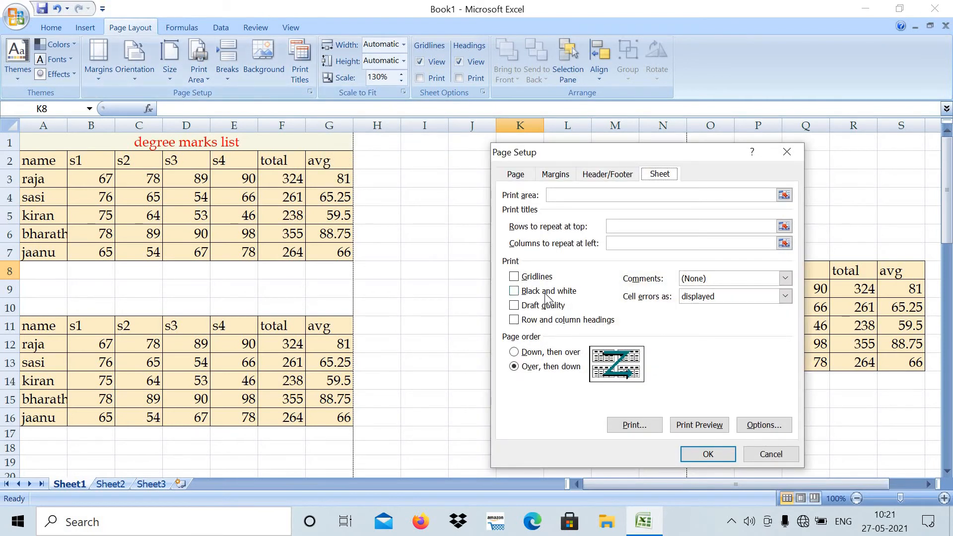
pyautogui.click(516, 175)
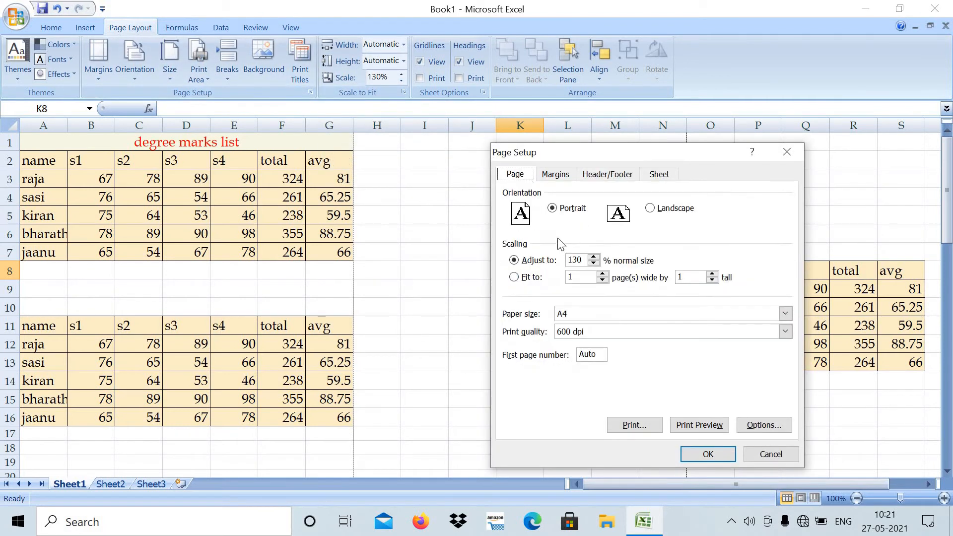
pyautogui.click(593, 262)
pyautogui.click(710, 455)
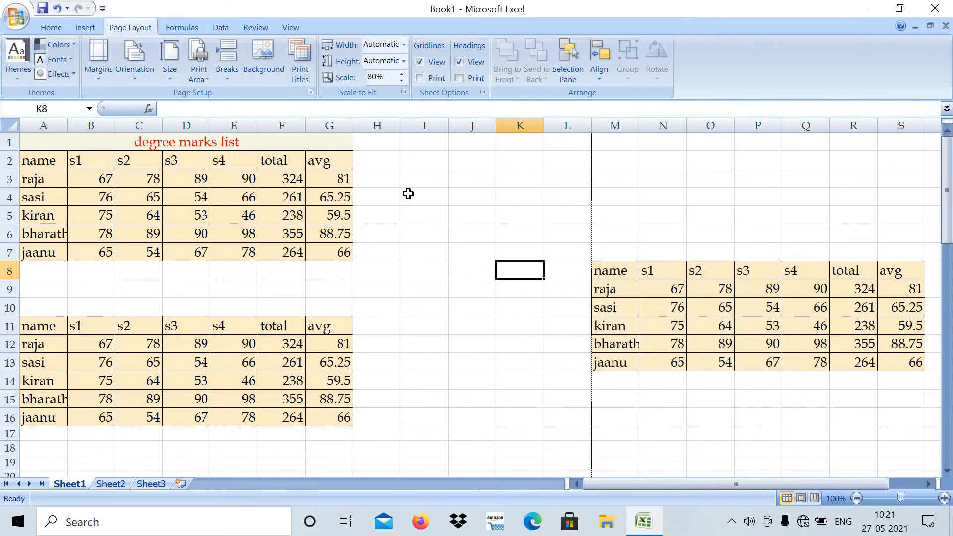
pyautogui.click(297, 57)
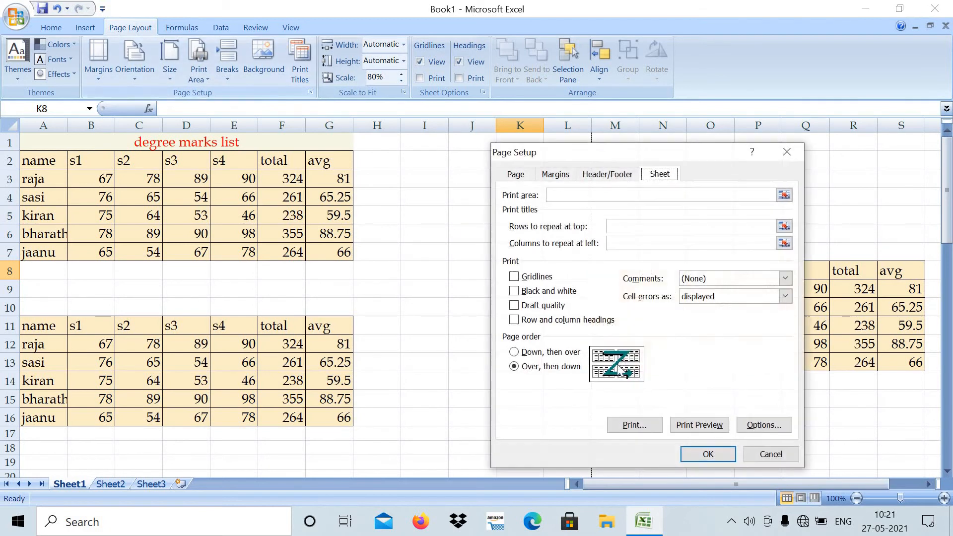
pyautogui.click(695, 425)
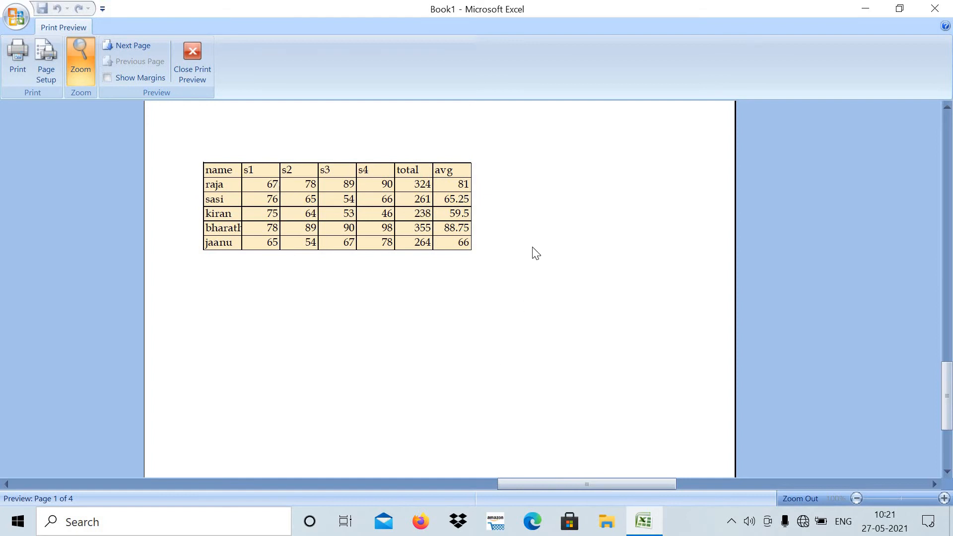
pyautogui.click(189, 51)
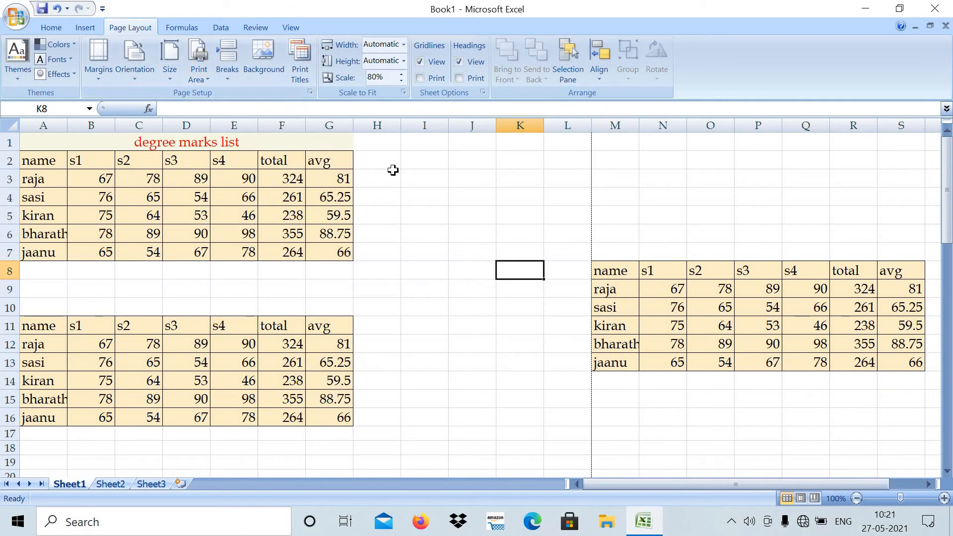
# - Set the sheet's print scale back to 100%
pyautogui.click(400, 74)
pyautogui.click(401, 74)
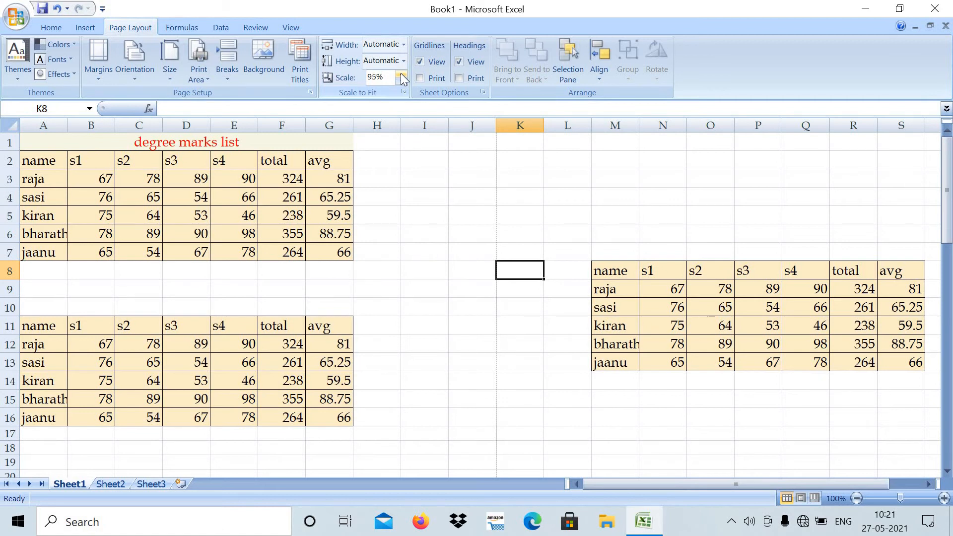
pyautogui.click(400, 74)
pyautogui.click(422, 209)
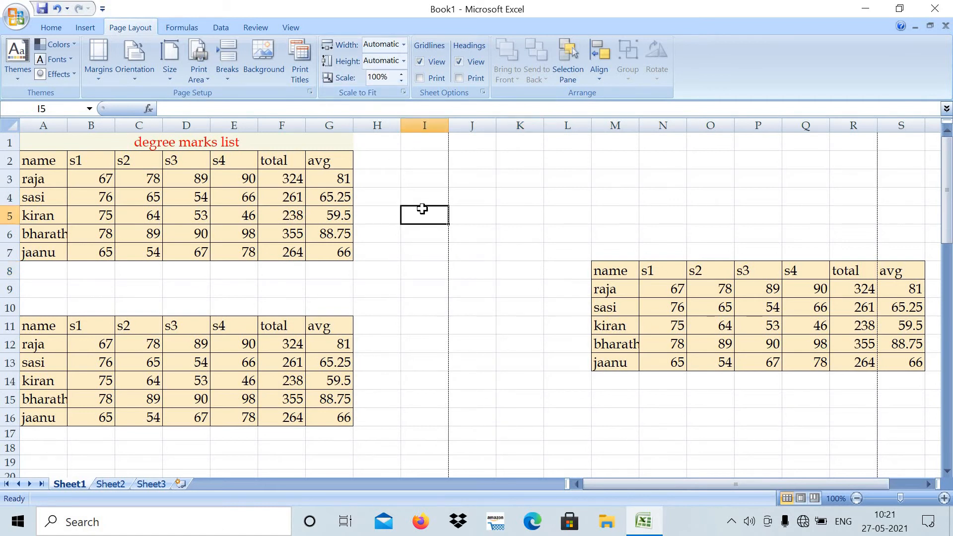
# - Center the printout horizontally on the page and check the placement of the tables in Print Preview
pyautogui.click(299, 69)
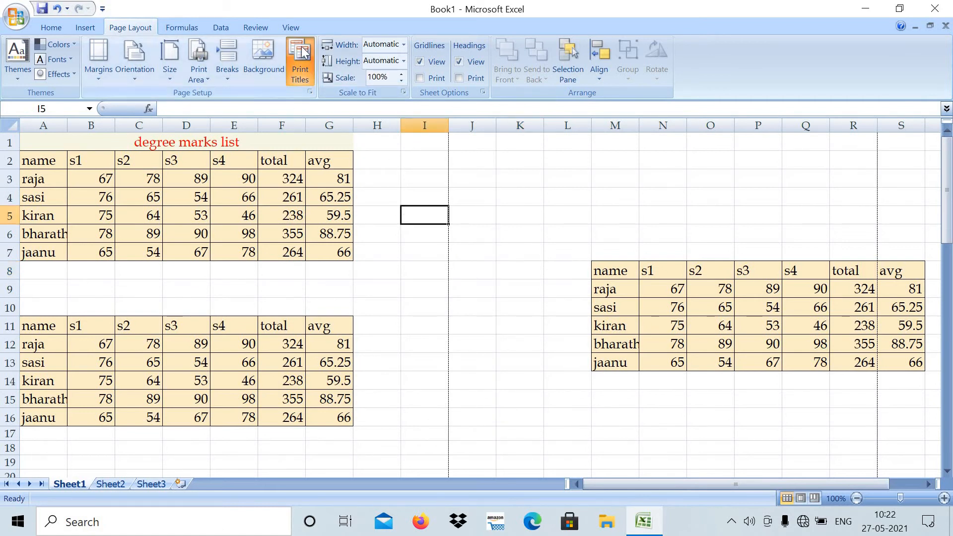
pyautogui.click(554, 178)
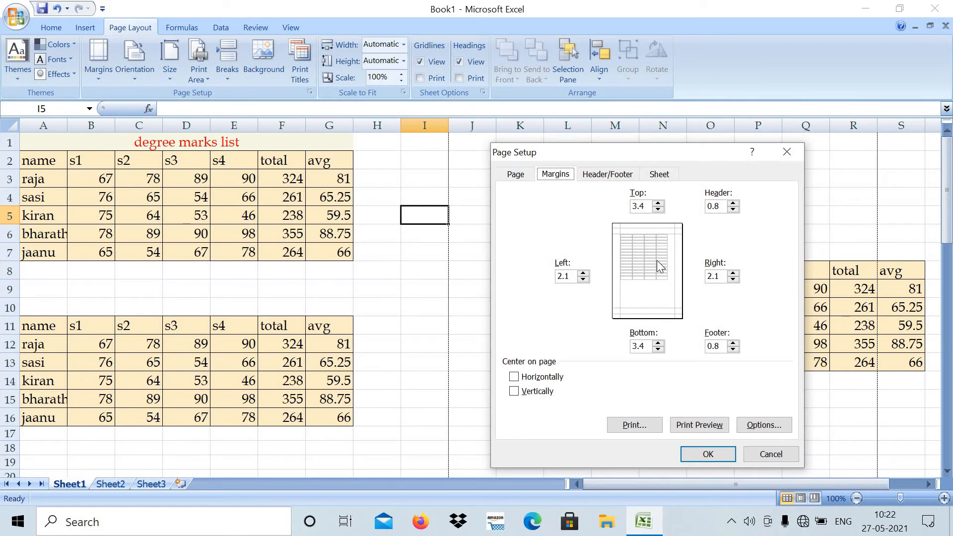
pyautogui.click(550, 380)
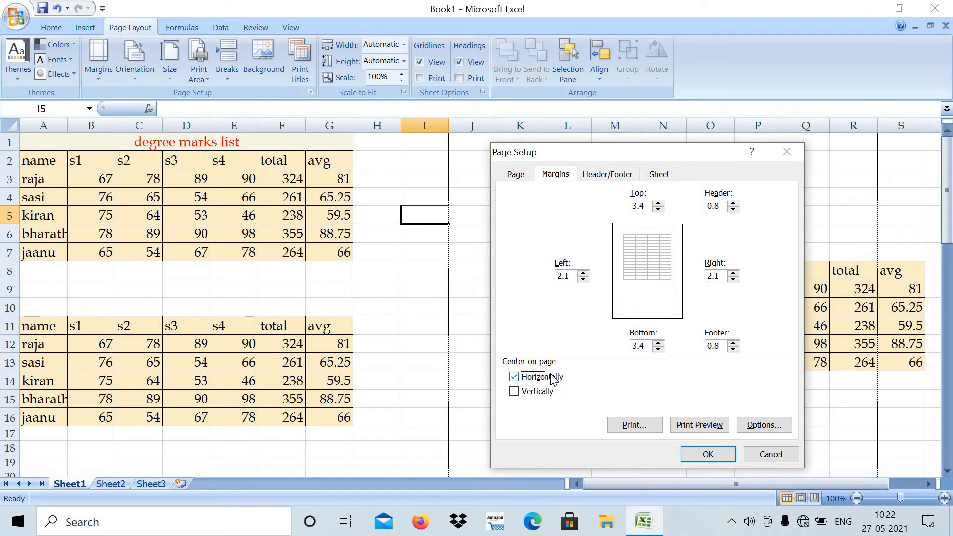
pyautogui.click(695, 456)
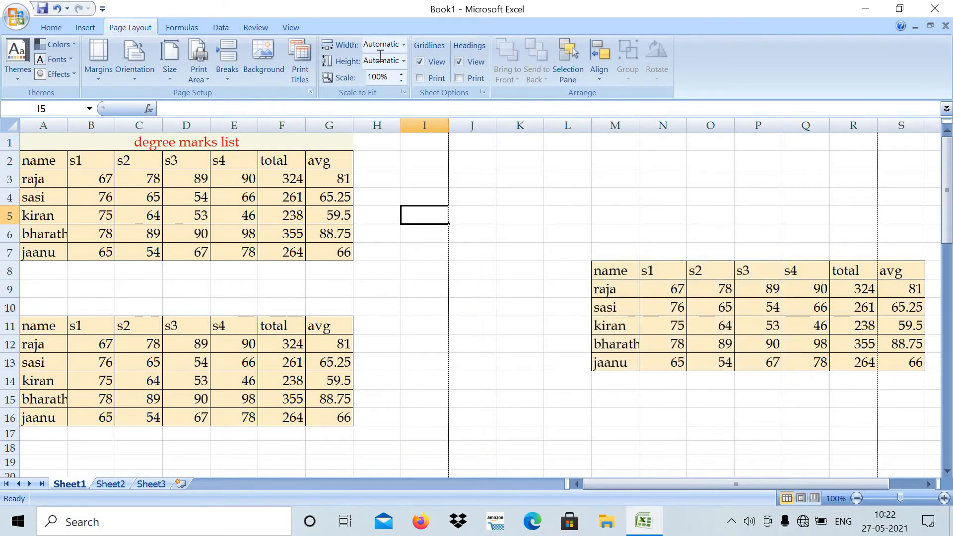
pyautogui.click(301, 67)
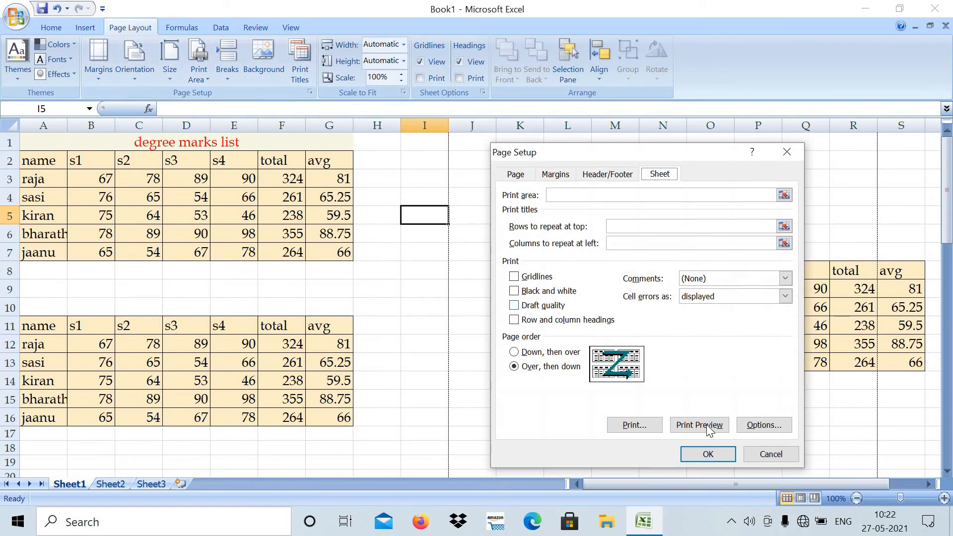
pyautogui.click(707, 425)
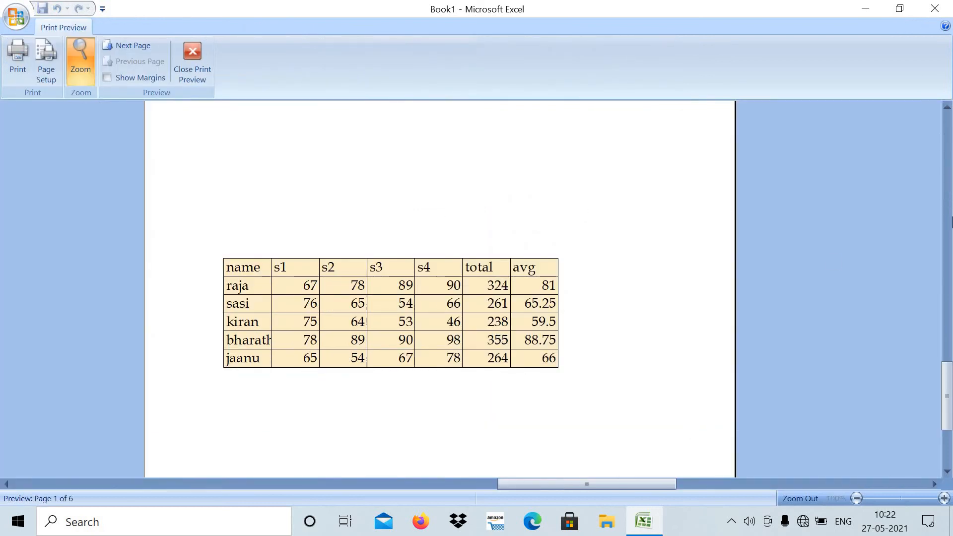
pyautogui.moveTo(950, 385)
pyautogui.mouseDown()
pyautogui.moveTo(944, 205)
pyautogui.moveTo(949, 368)
pyautogui.mouseUp()
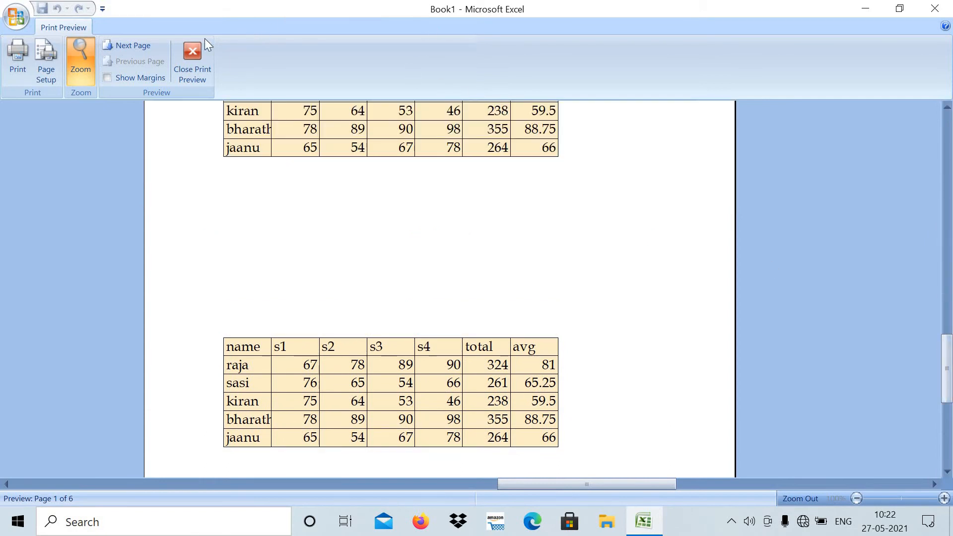
pyautogui.click(192, 53)
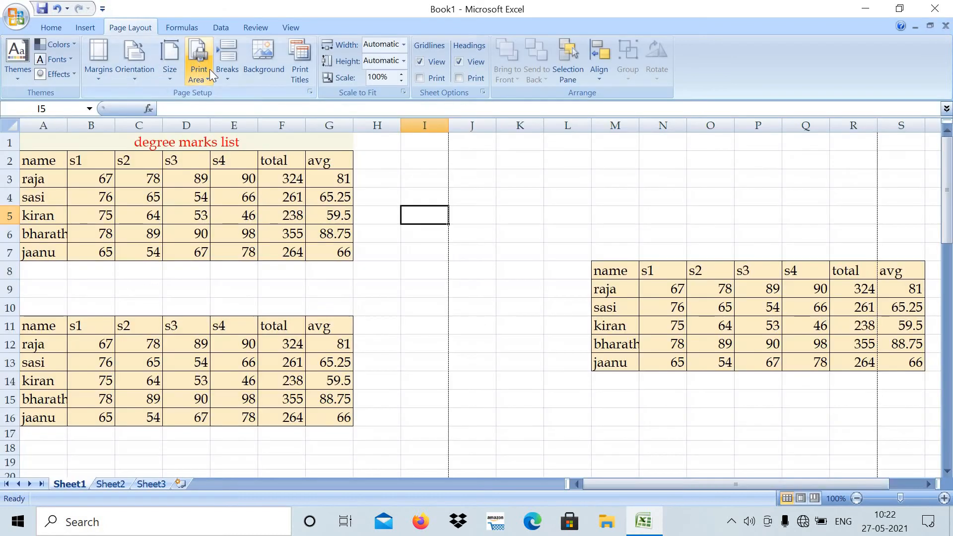
# - Center the printout vertically on the page as well and check the page in Print Preview
pyautogui.click(308, 55)
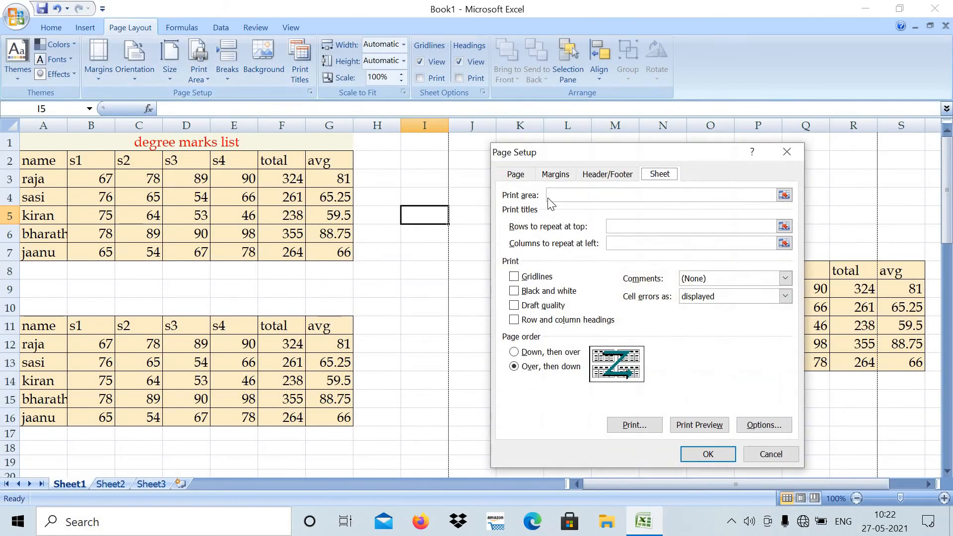
pyautogui.click(564, 180)
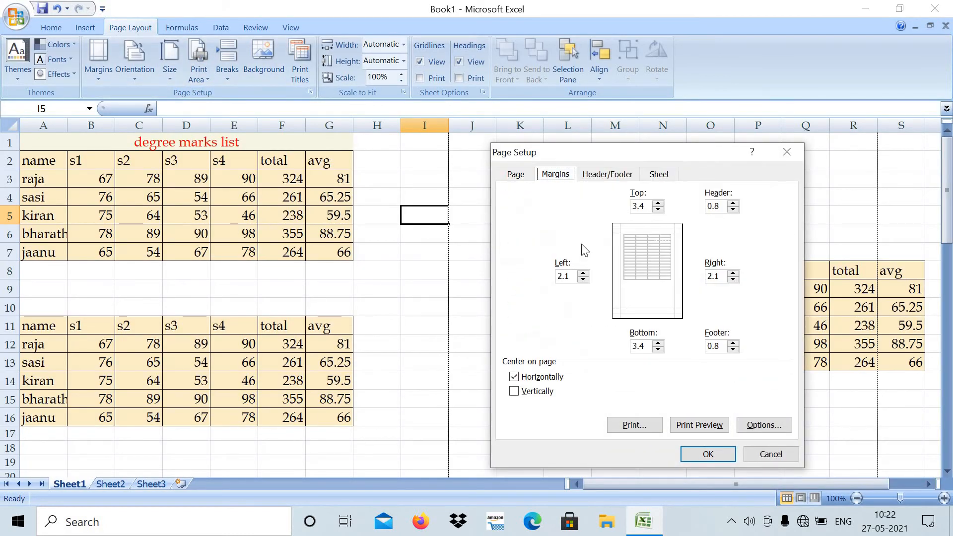
pyautogui.click(539, 393)
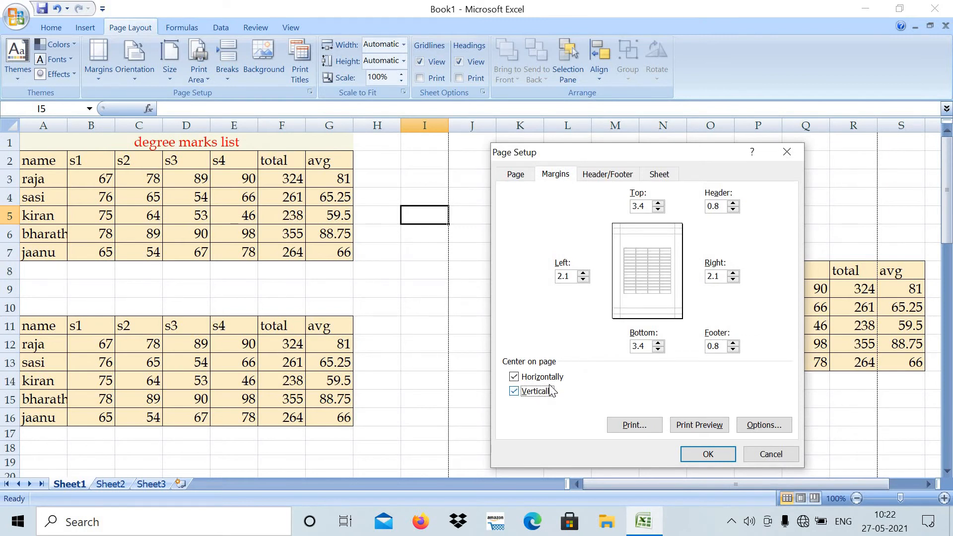
pyautogui.click(695, 456)
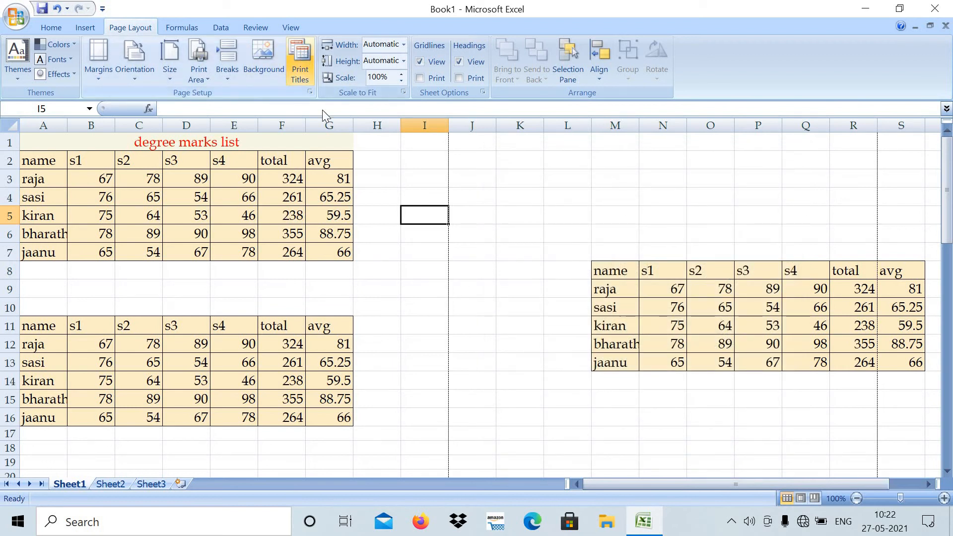
pyautogui.click(300, 57)
pyautogui.click(697, 426)
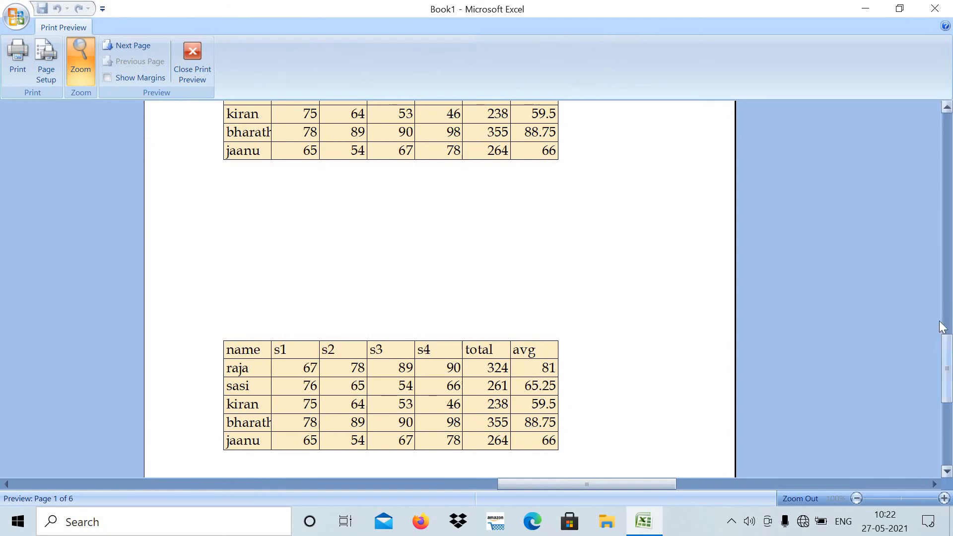
pyautogui.moveTo(947, 370); pyautogui.dragTo(951, 247)
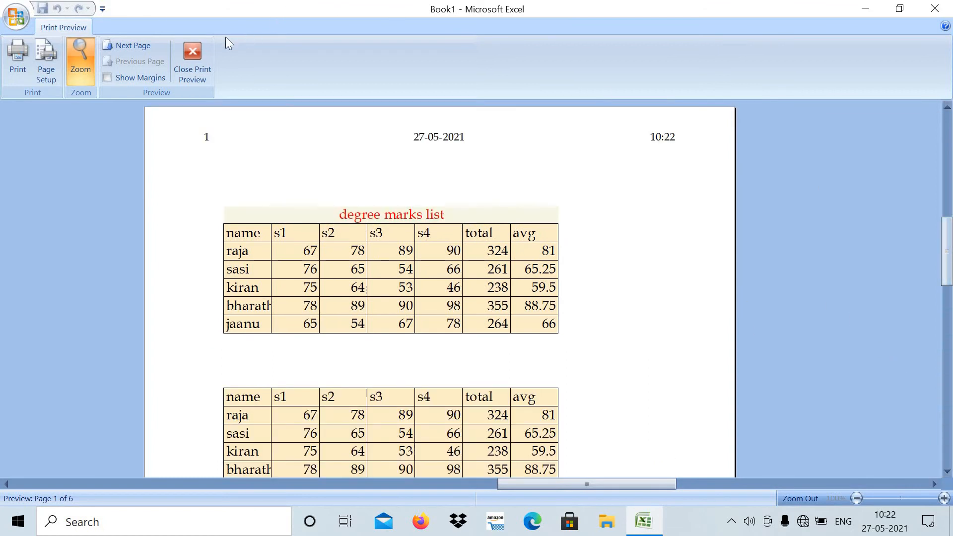
pyautogui.click(194, 53)
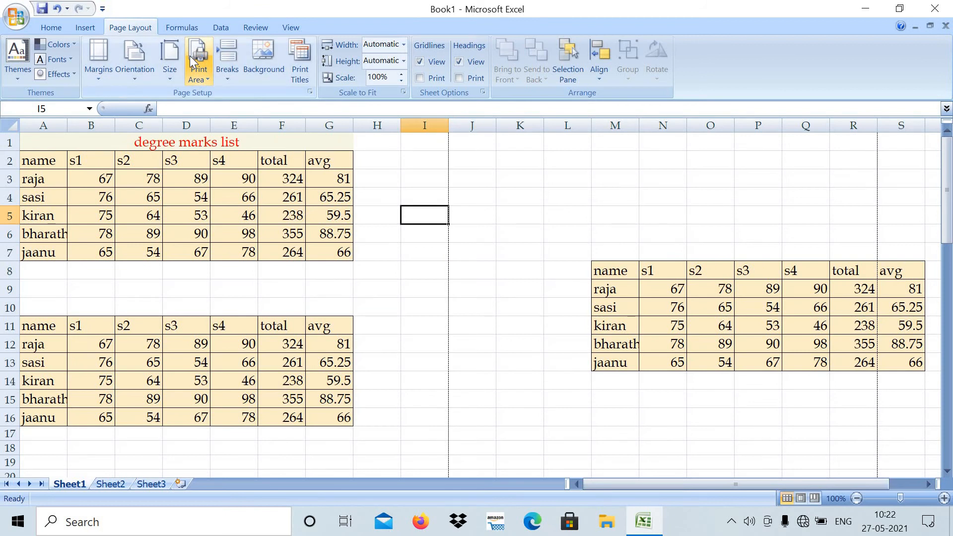
# - Review the page, margin, header/footer and sheet settings in the page setup, then close it
pyautogui.click(296, 56)
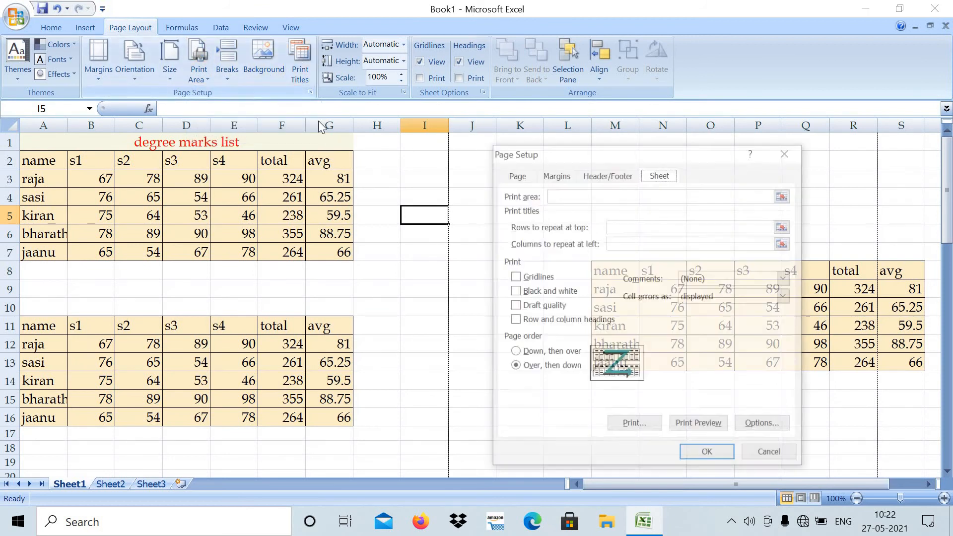
pyautogui.click(566, 177)
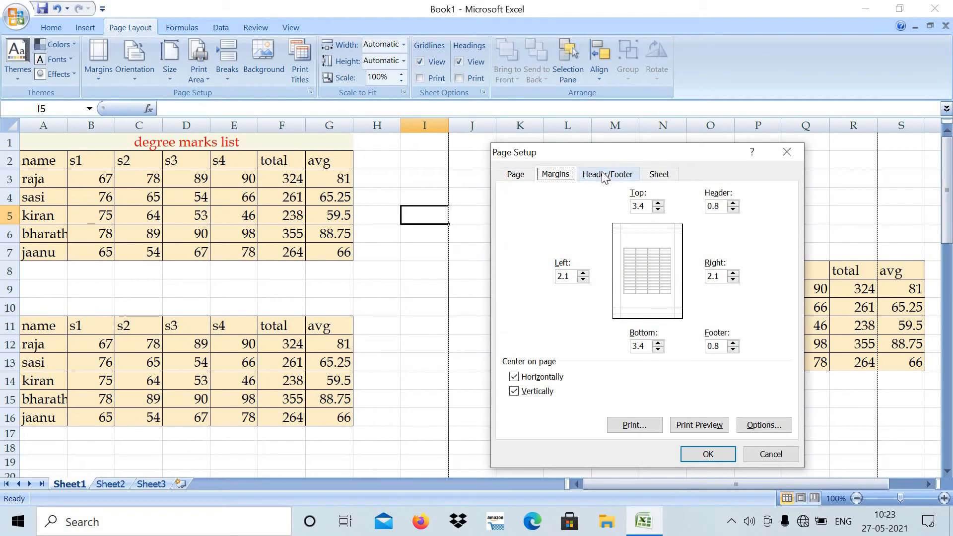
pyautogui.click(603, 176)
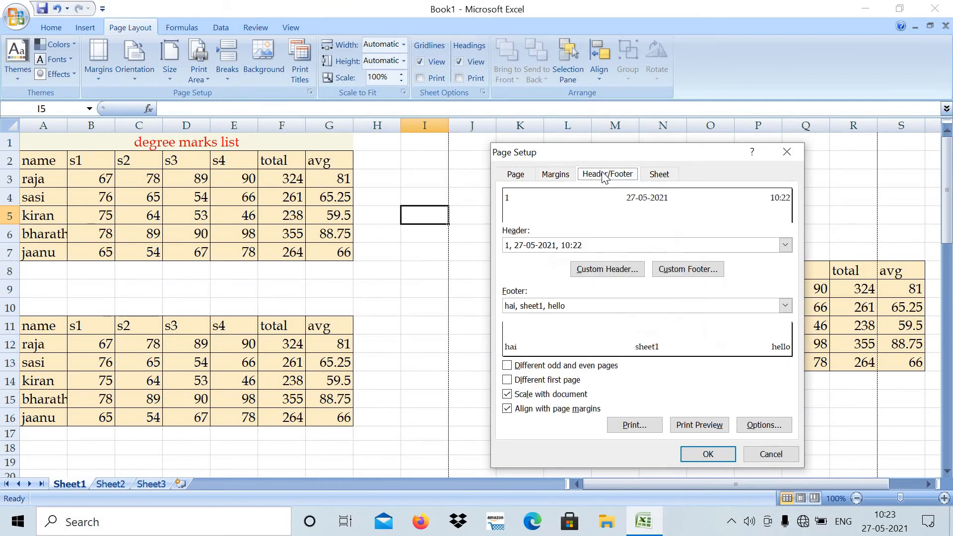
pyautogui.click(660, 175)
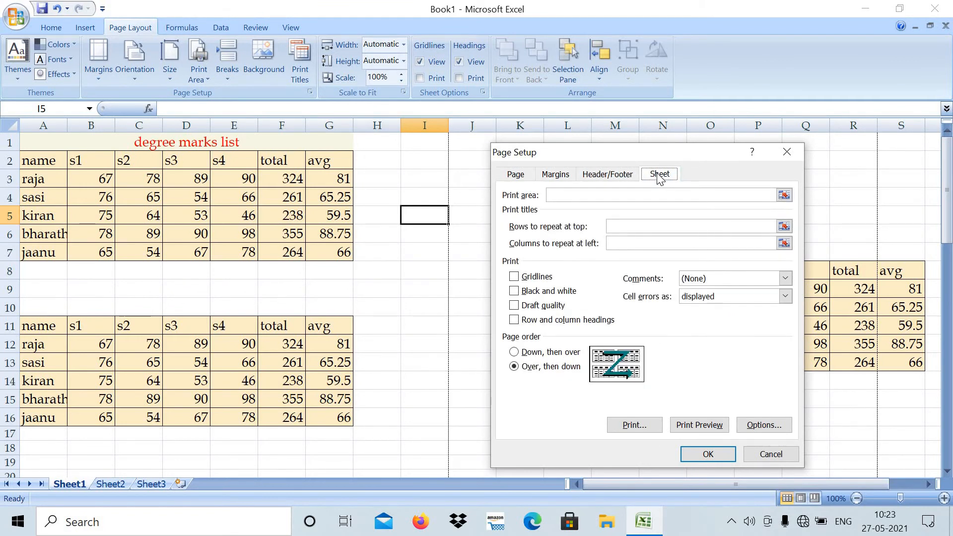
pyautogui.click(715, 455)
# - Try fitting the printout's width to 2 pages and to 3 pages, and return it to Automatic
pyautogui.click(512, 284)
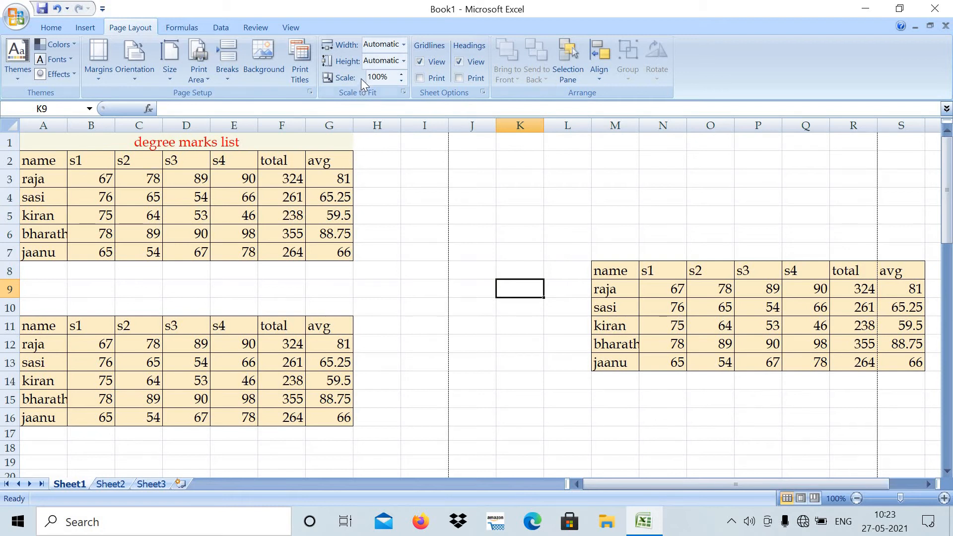
pyautogui.click(404, 44)
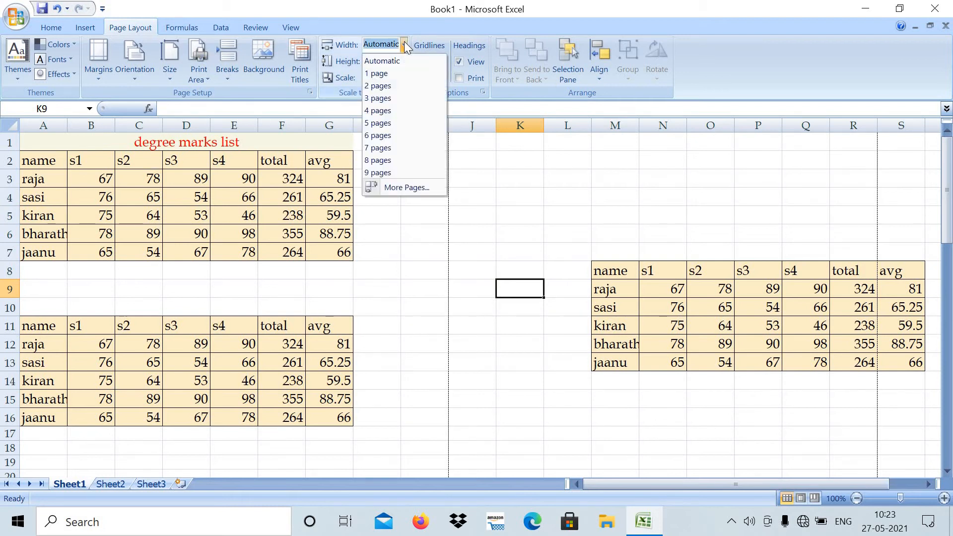
pyautogui.click(382, 86)
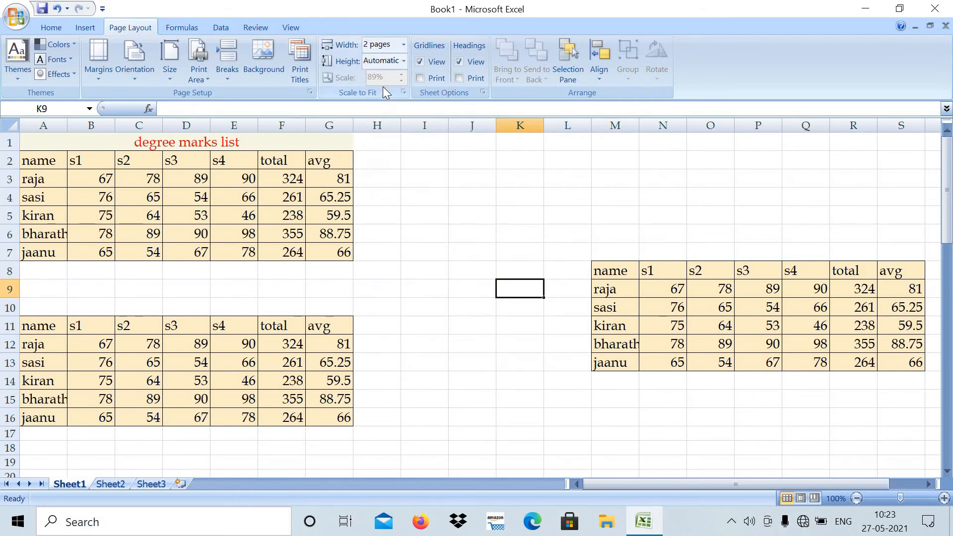
pyautogui.click(404, 44)
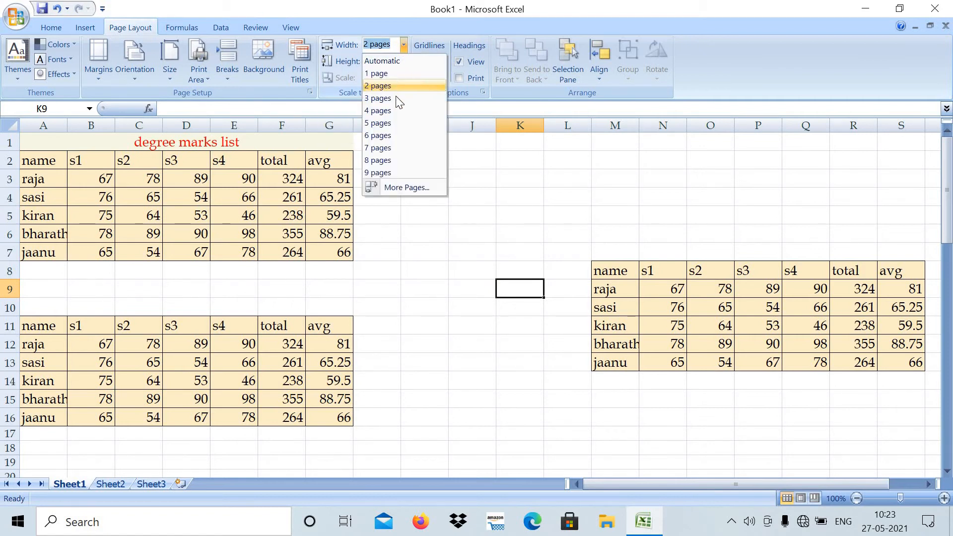
pyautogui.click(403, 99)
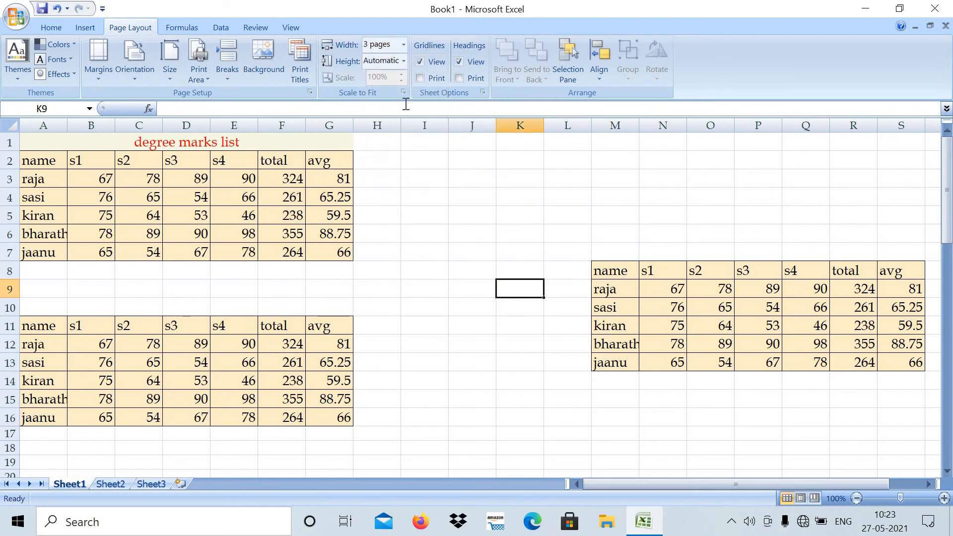
pyautogui.click(403, 45)
pyautogui.click(390, 58)
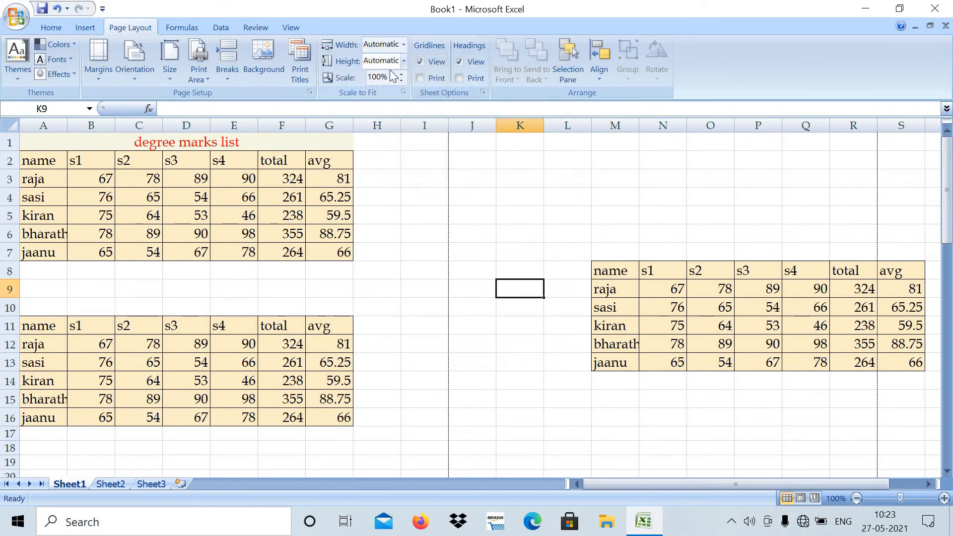
# - Try fitting the printout's height to 4 pages and to 2 pages, and return it to Automatic
pyautogui.click(402, 61)
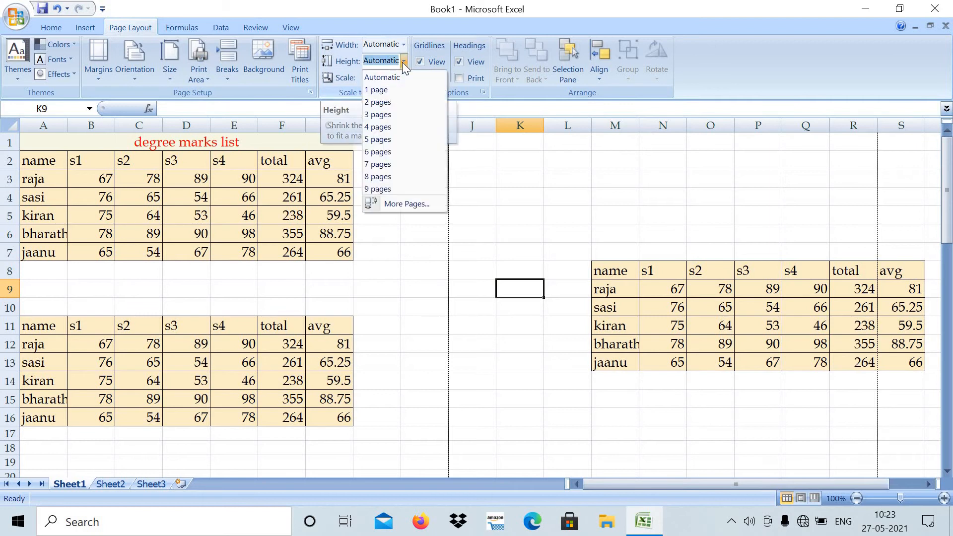
pyautogui.click(378, 127)
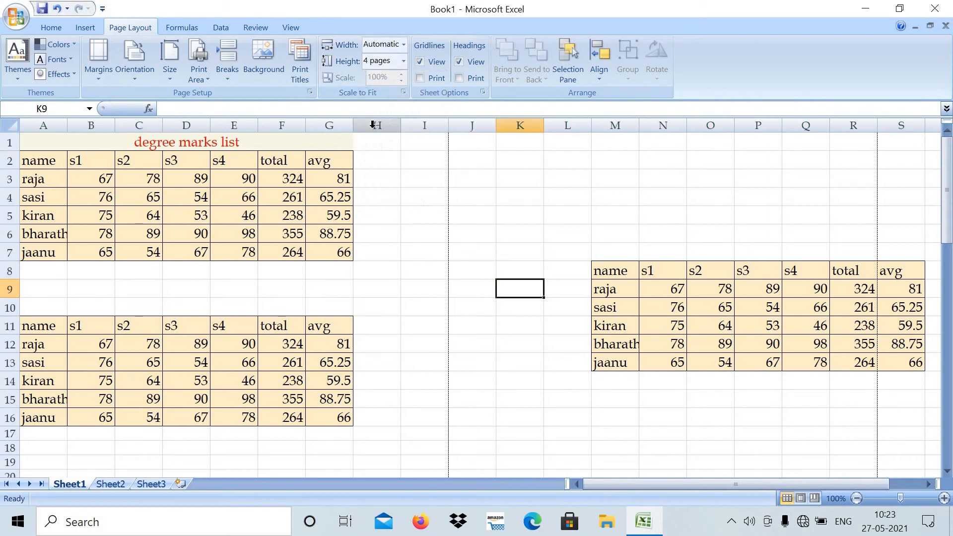
pyautogui.click(405, 61)
pyautogui.click(383, 99)
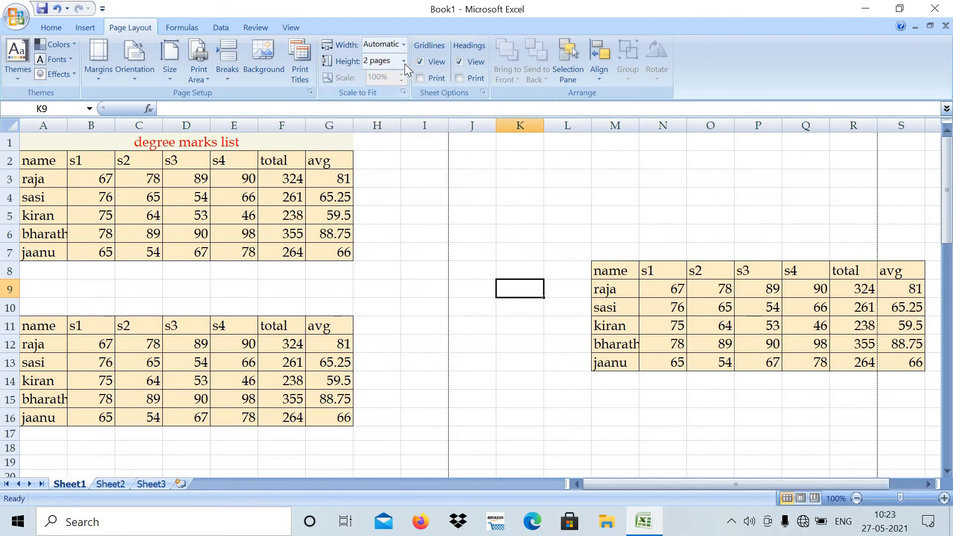
pyautogui.click(404, 63)
pyautogui.click(397, 73)
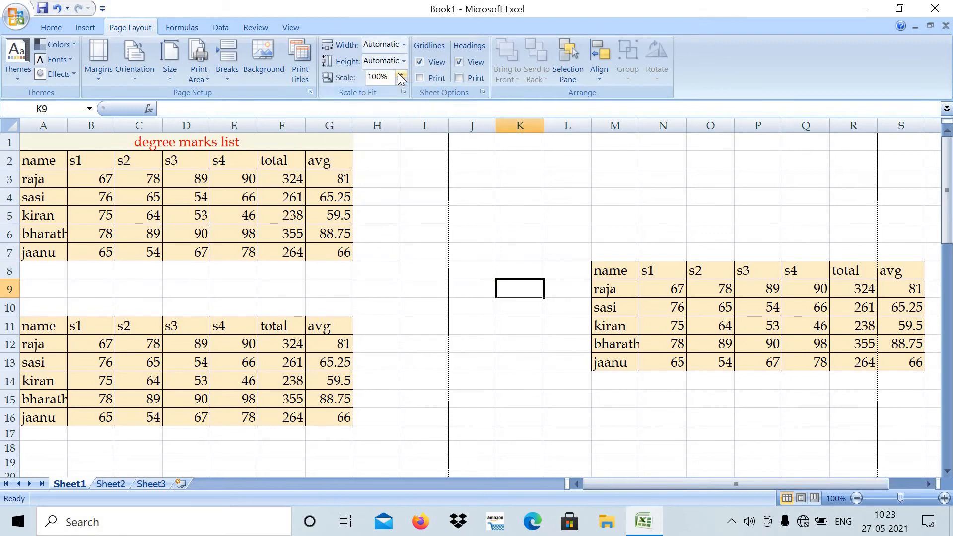
pyautogui.click(397, 196)
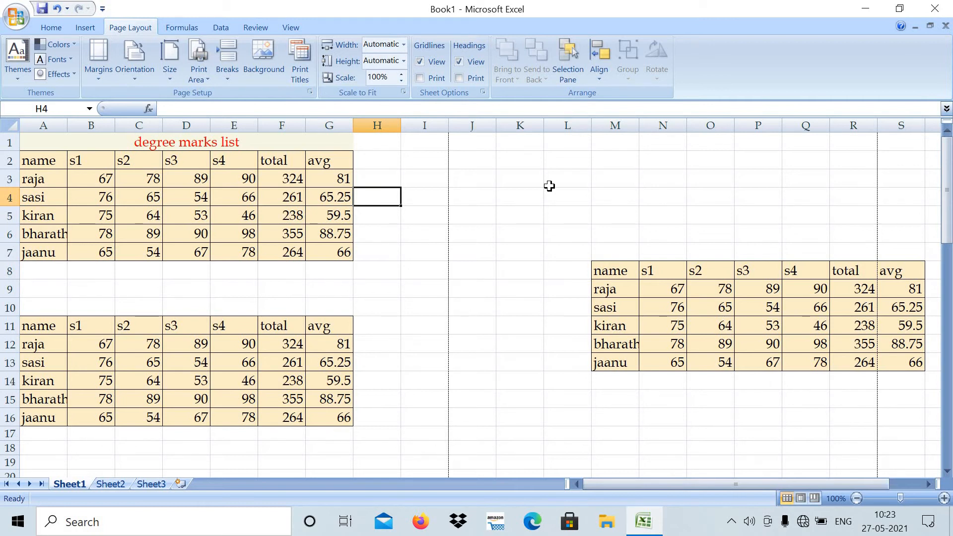
# - Hide the sheet's gridlines and show them again, and do the same with the row and column headings
pyautogui.click(420, 62)
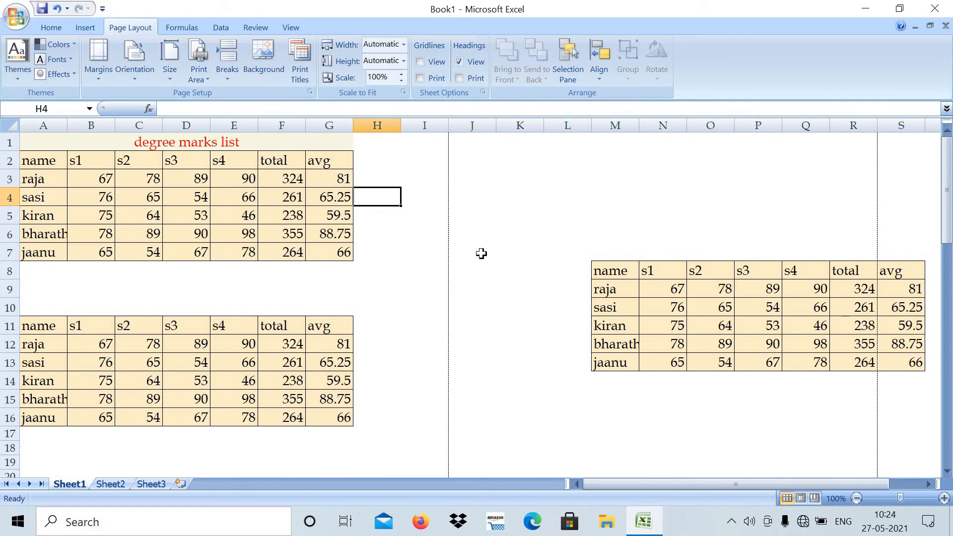
pyautogui.click(426, 64)
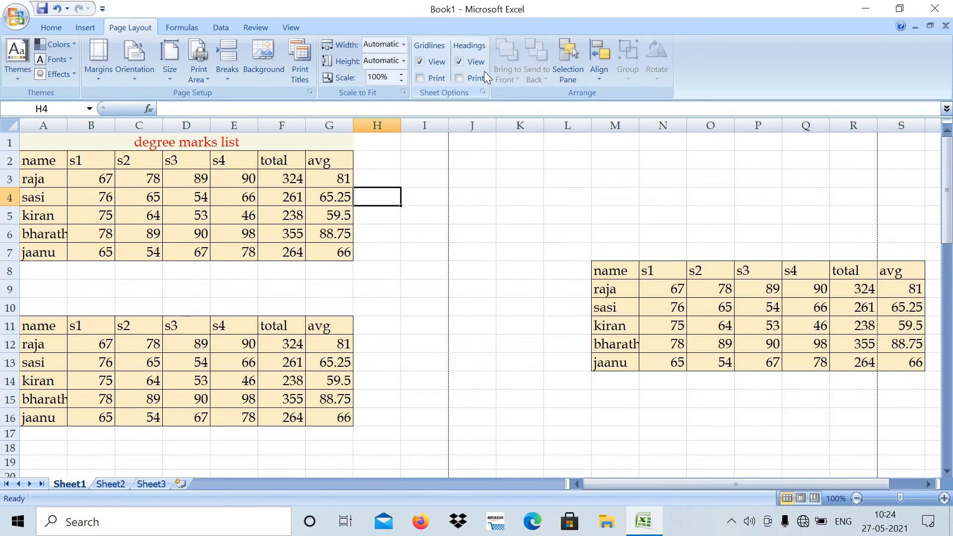
pyautogui.click(475, 62)
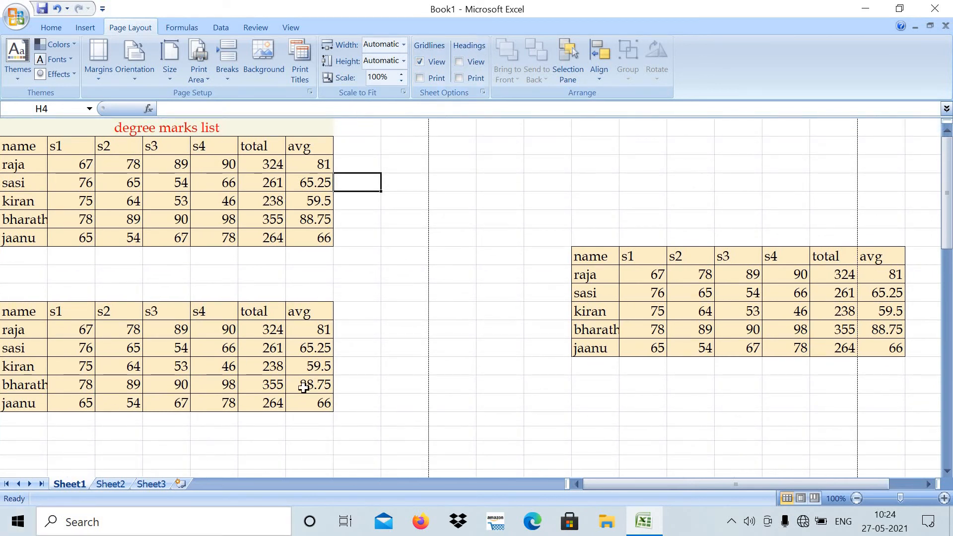
pyautogui.click(462, 61)
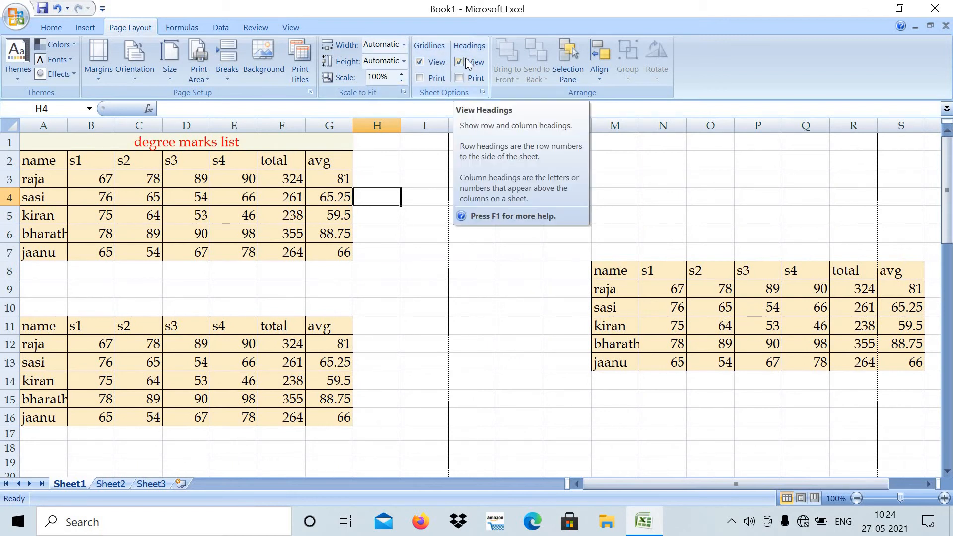
pyautogui.click(387, 257)
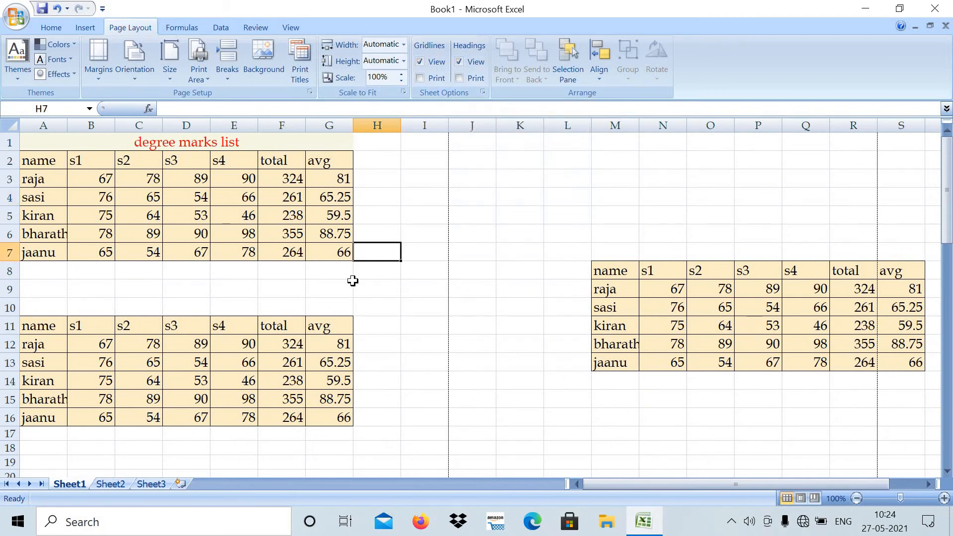
# - Look through the available paper sizes without choosing a different one
pyautogui.click(500, 229)
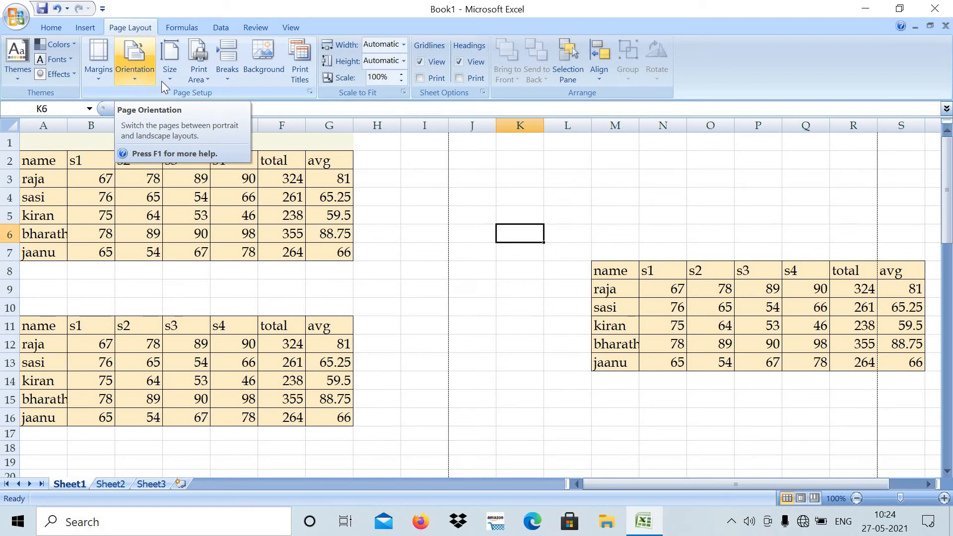
pyautogui.click(169, 67)
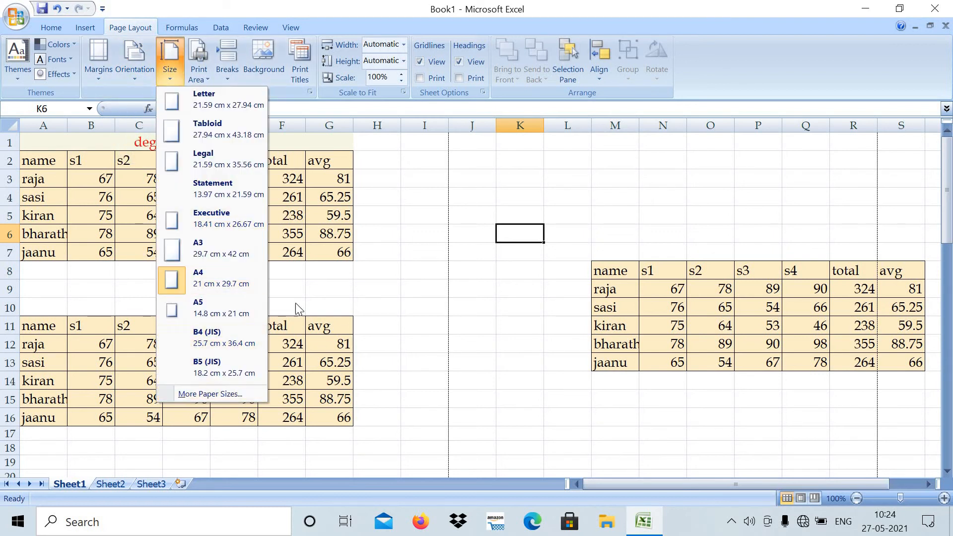
pyautogui.click(165, 75)
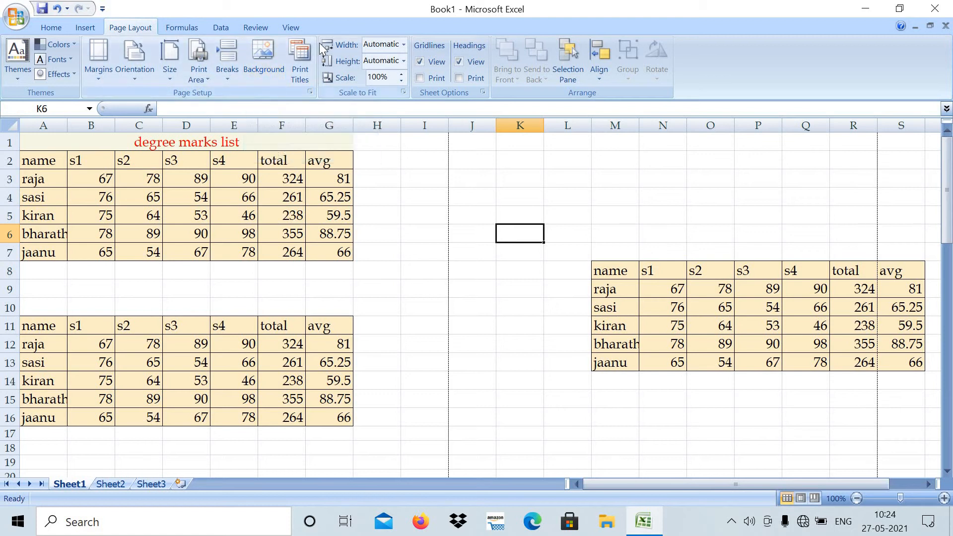
pyautogui.click(429, 173)
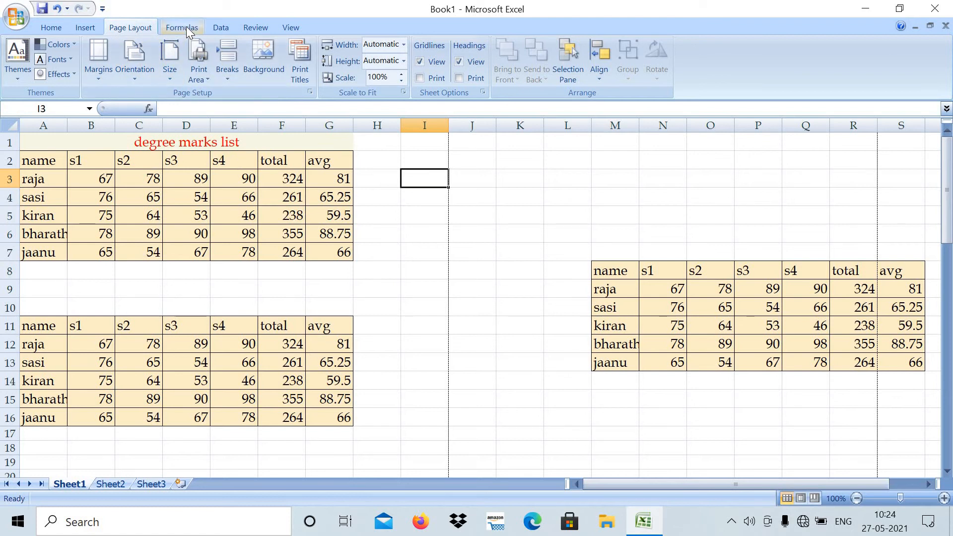
# - Sort the degree marks list in A2:G7 by name from A to Z
pyautogui.click(221, 26)
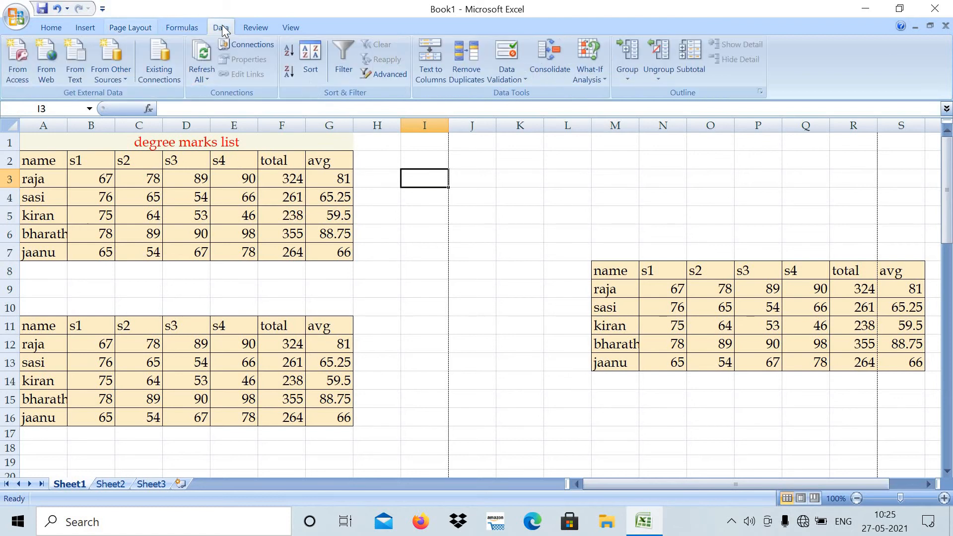
pyautogui.click(385, 253)
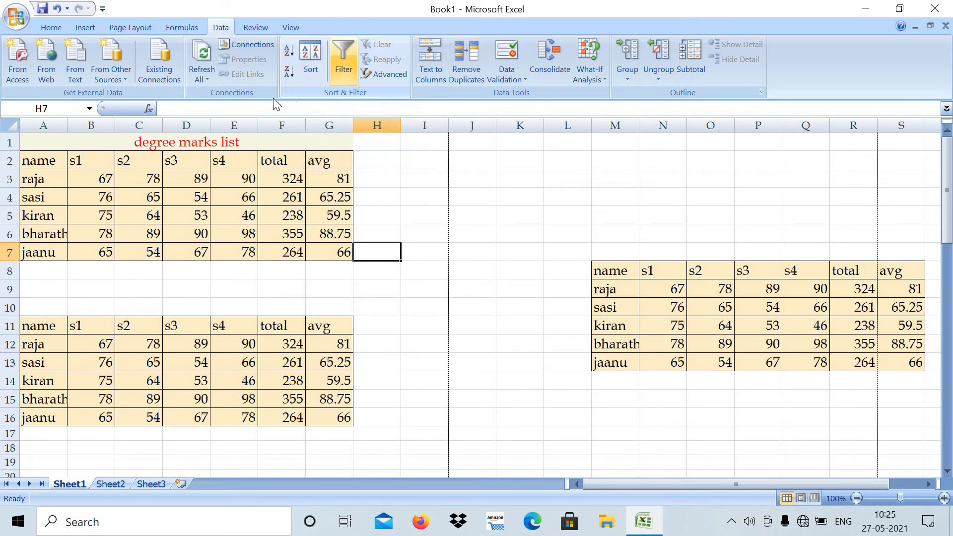
pyautogui.moveTo(35, 155); pyautogui.dragTo(310, 253)
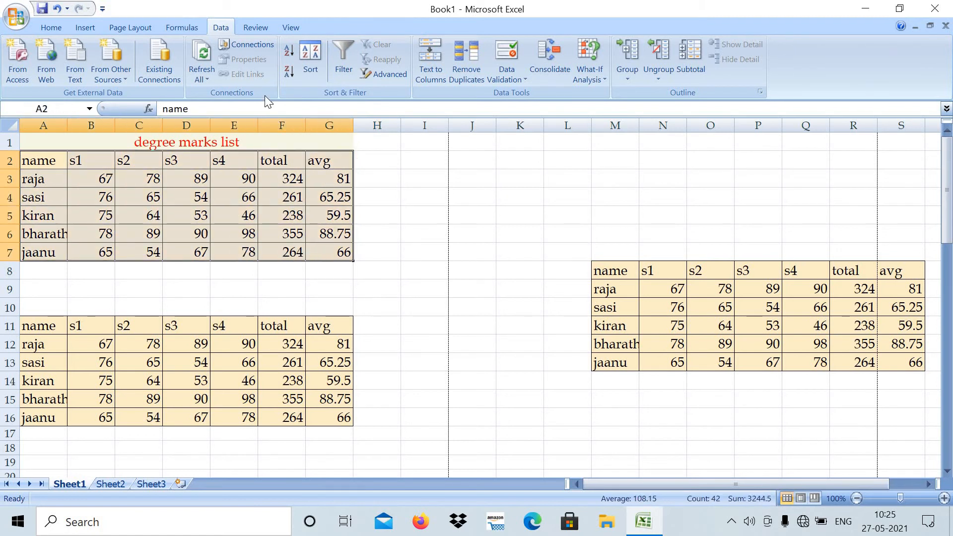
pyautogui.click(306, 49)
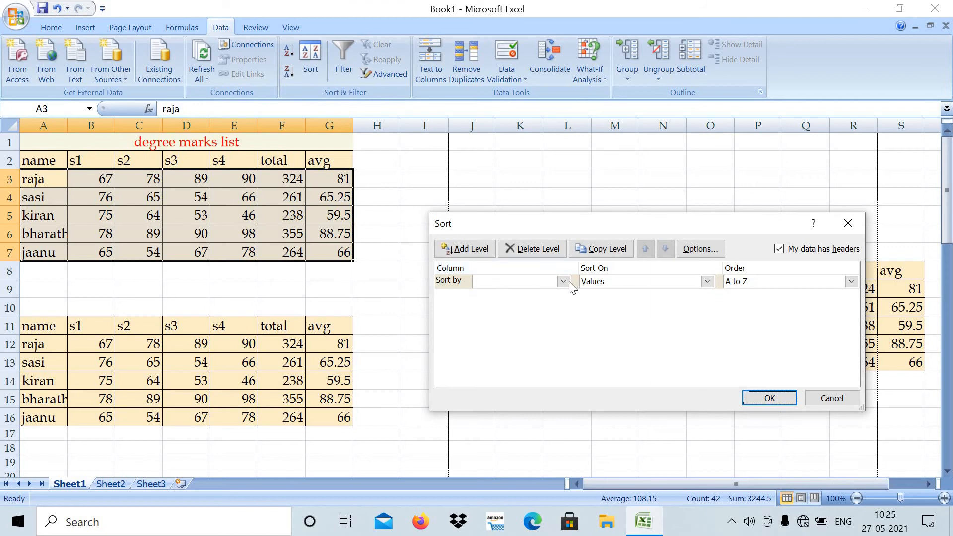
pyautogui.click(564, 282)
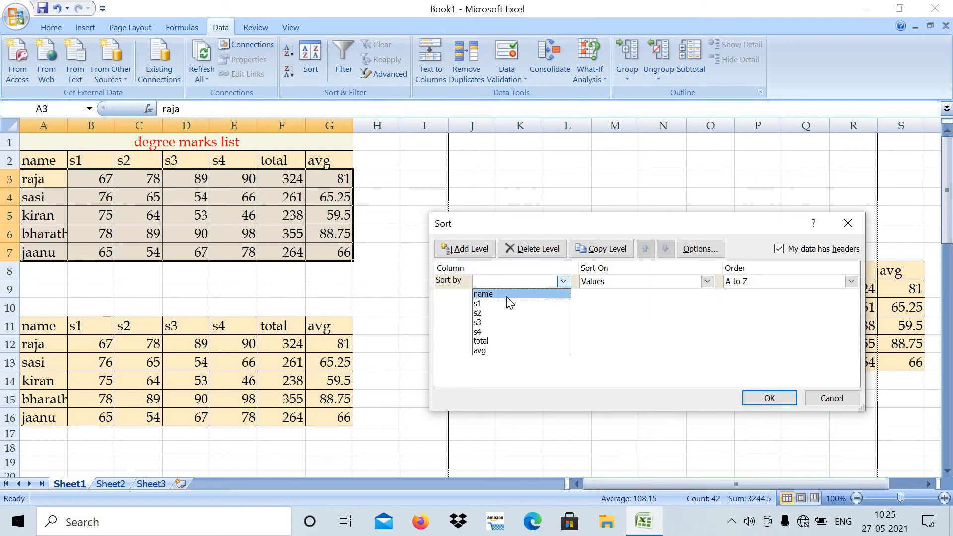
pyautogui.click(509, 295)
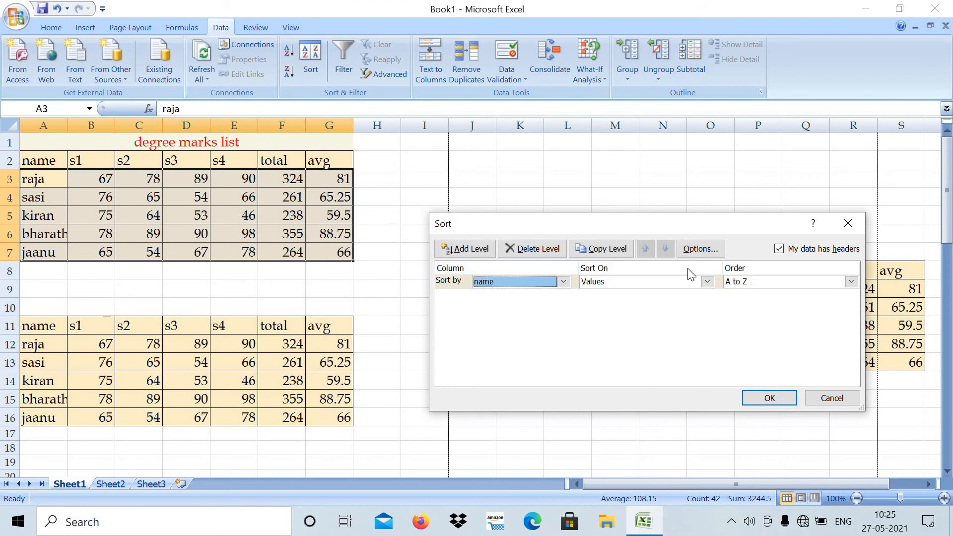
pyautogui.click(769, 398)
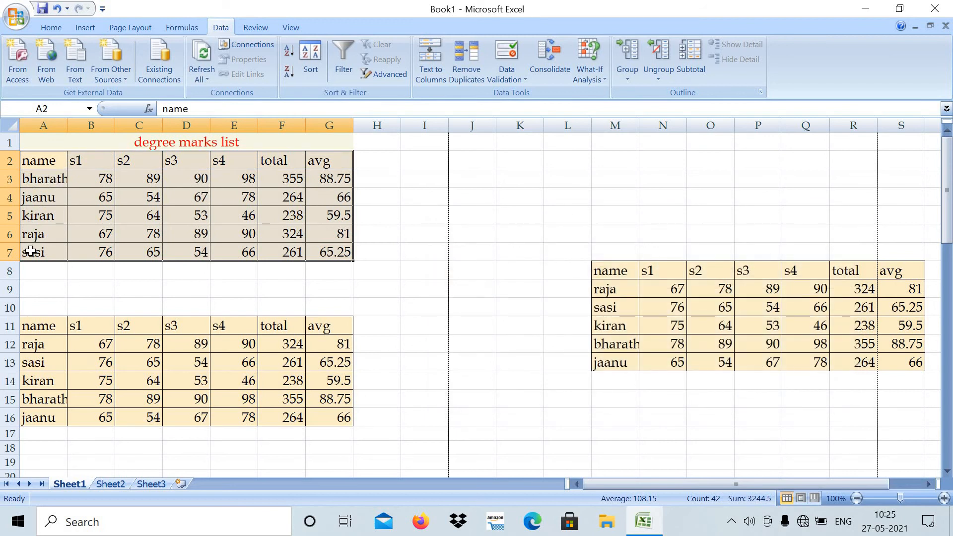
# - Re-sort the degree marks list by name from Z to A
pyautogui.click(311, 54)
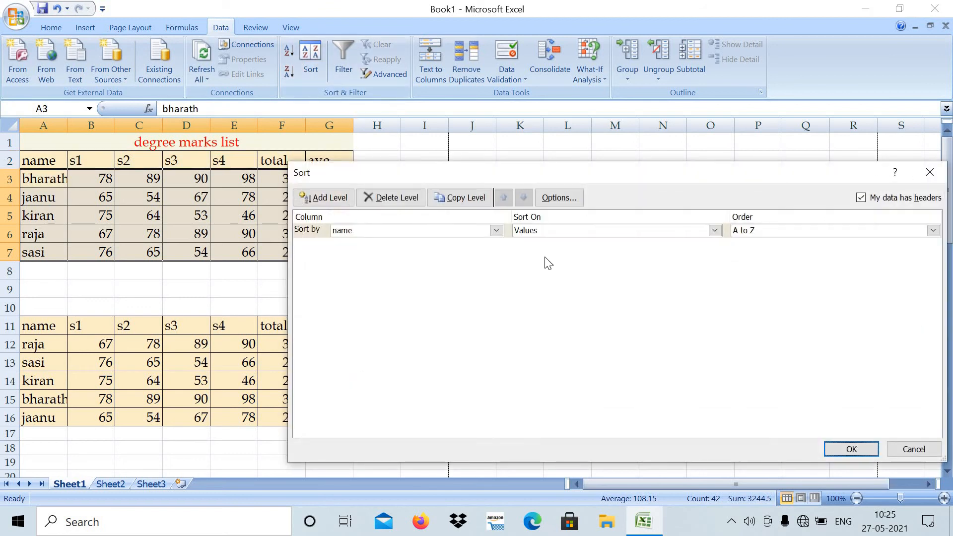
pyautogui.click(932, 232)
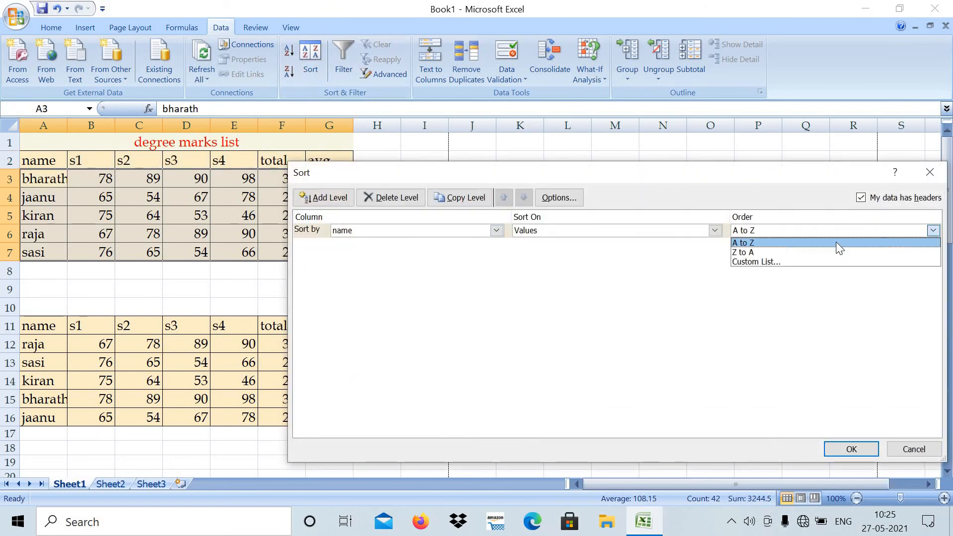
pyautogui.click(743, 252)
pyautogui.click(849, 450)
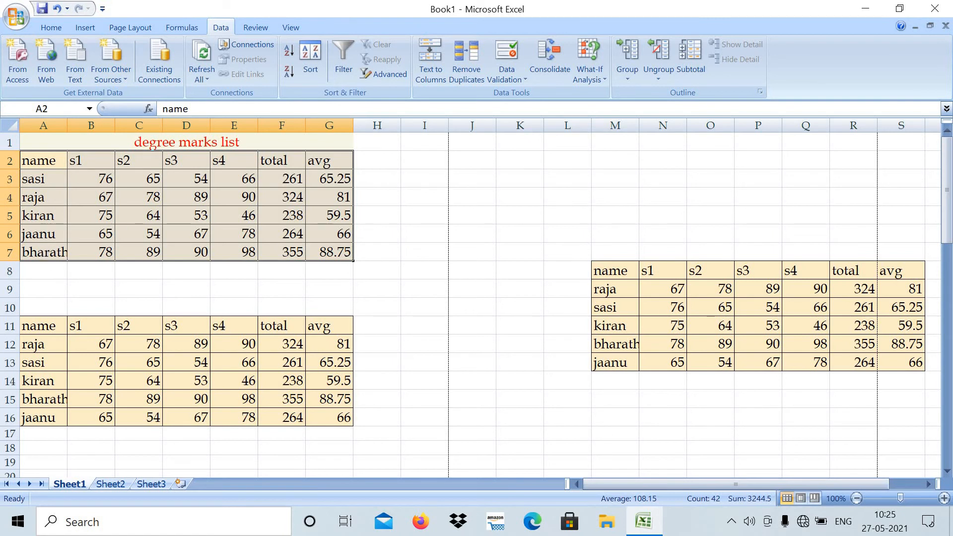
# - Sort the degree marks list in A2:G7 by total from largest to smallest
pyautogui.click(392, 172)
pyautogui.moveTo(43, 167); pyautogui.dragTo(337, 252)
pyautogui.click(306, 52)
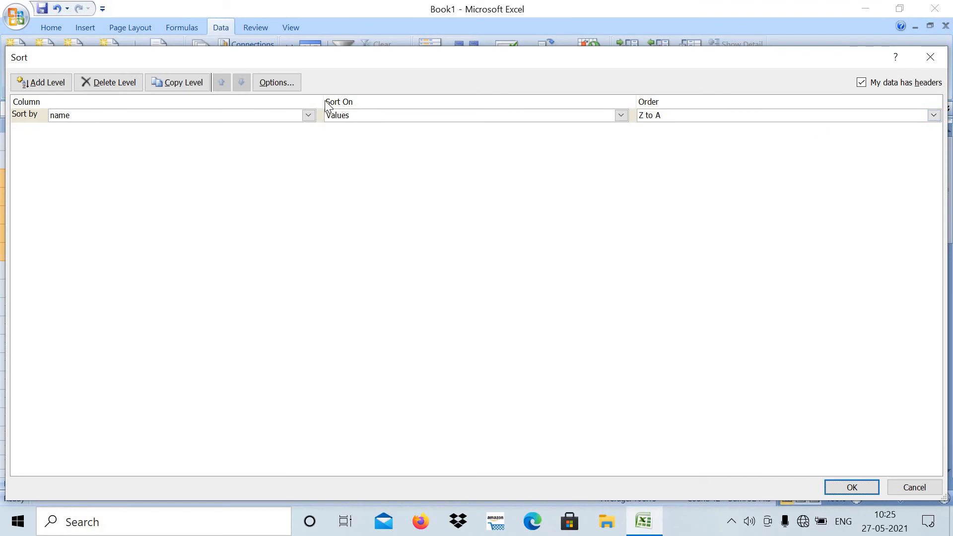
pyautogui.click(310, 115)
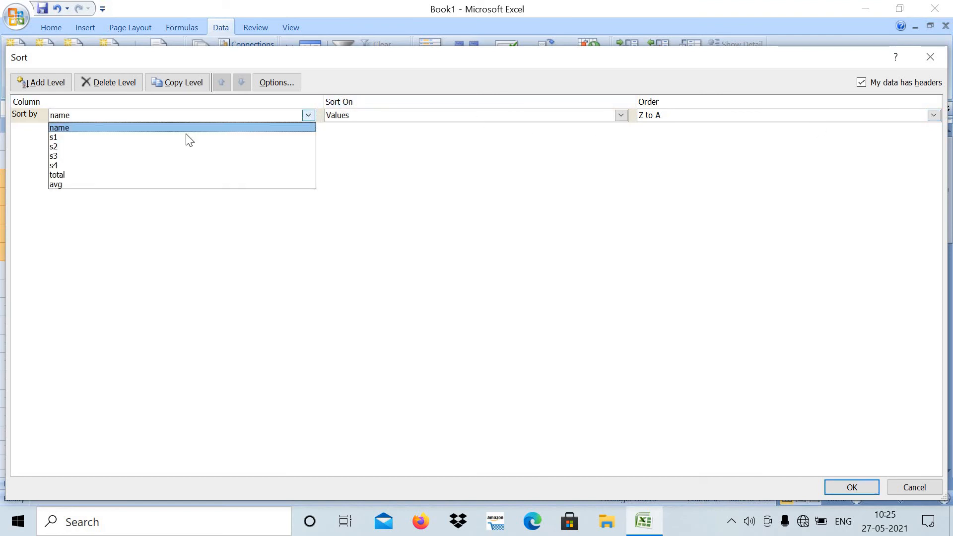
pyautogui.click(73, 177)
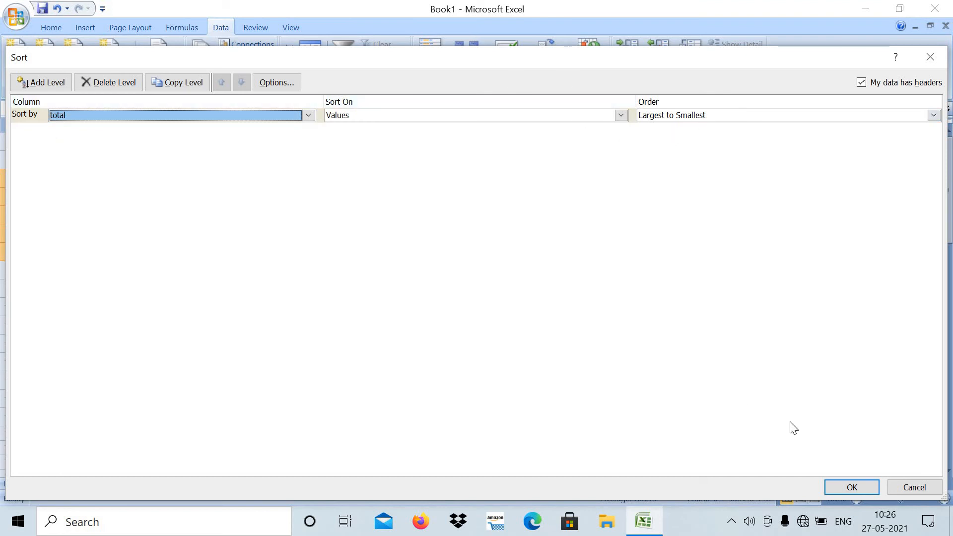
pyautogui.click(832, 487)
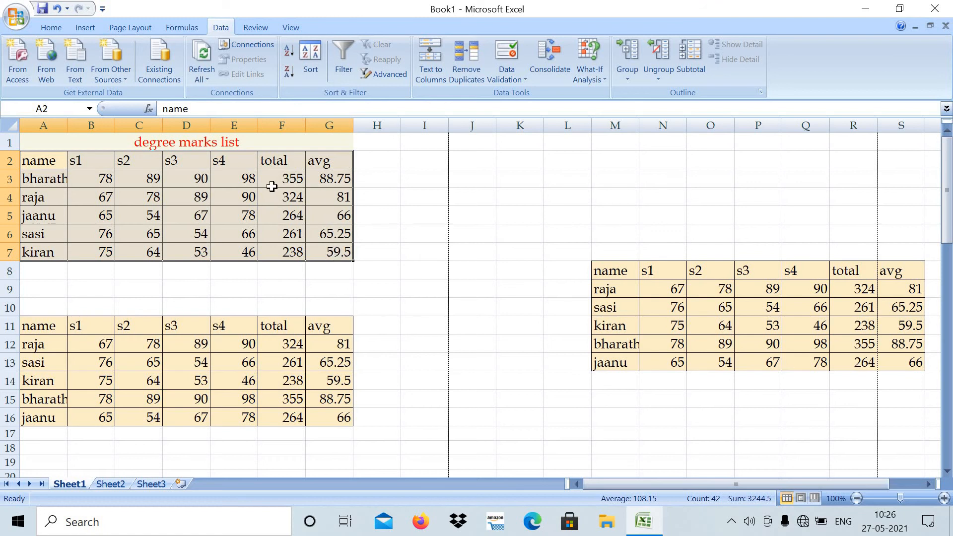
# - Re-sort the degree marks list in A2:G7 by total from smallest to largest
pyautogui.click(318, 52)
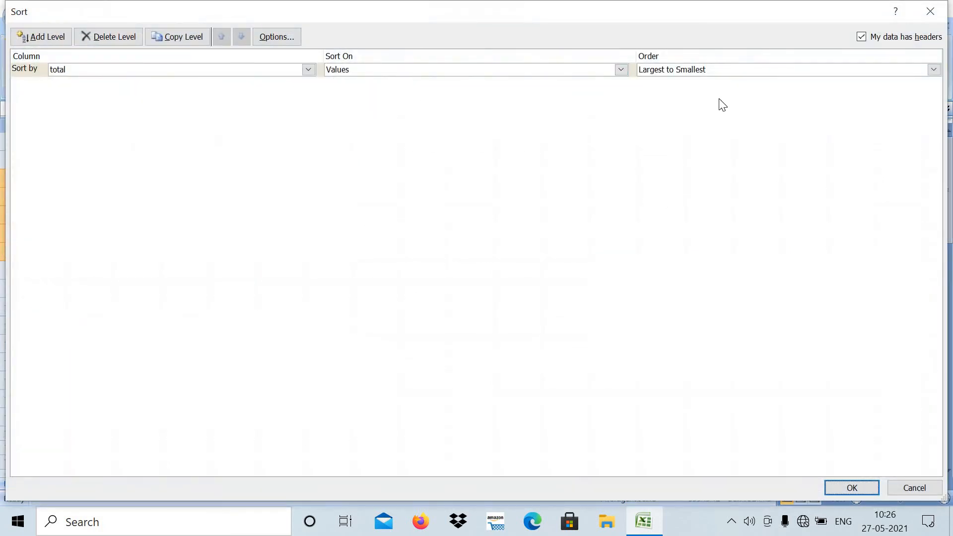
pyautogui.click(933, 70)
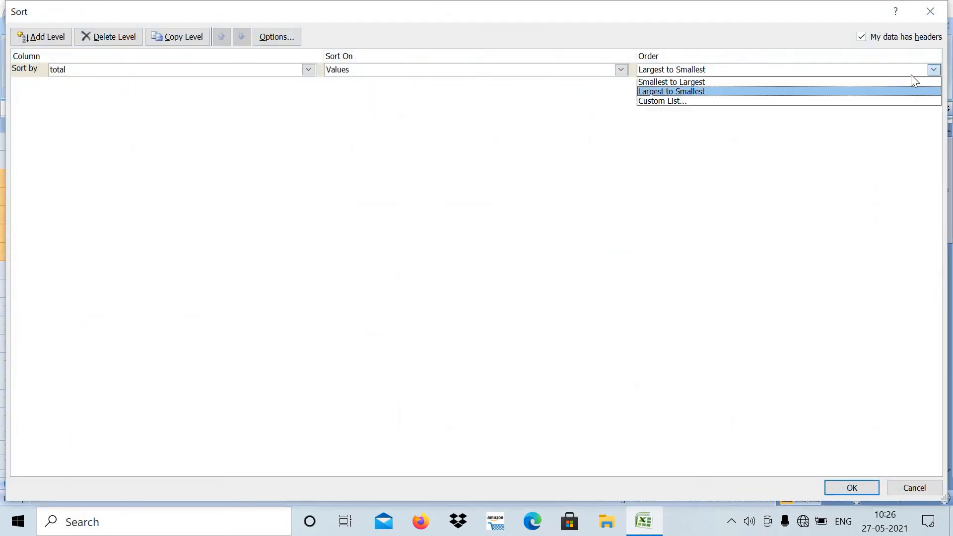
pyautogui.click(675, 86)
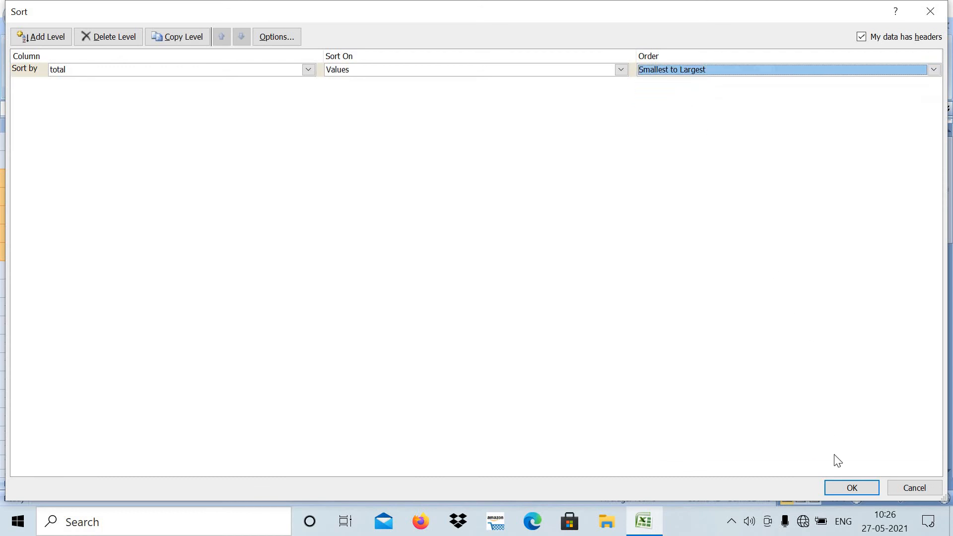
pyautogui.click(851, 489)
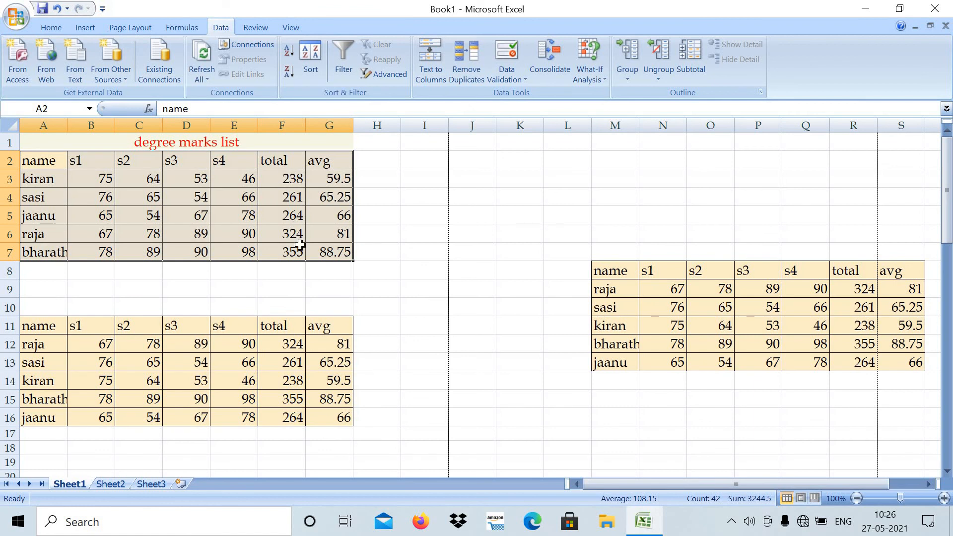
pyautogui.click(380, 191)
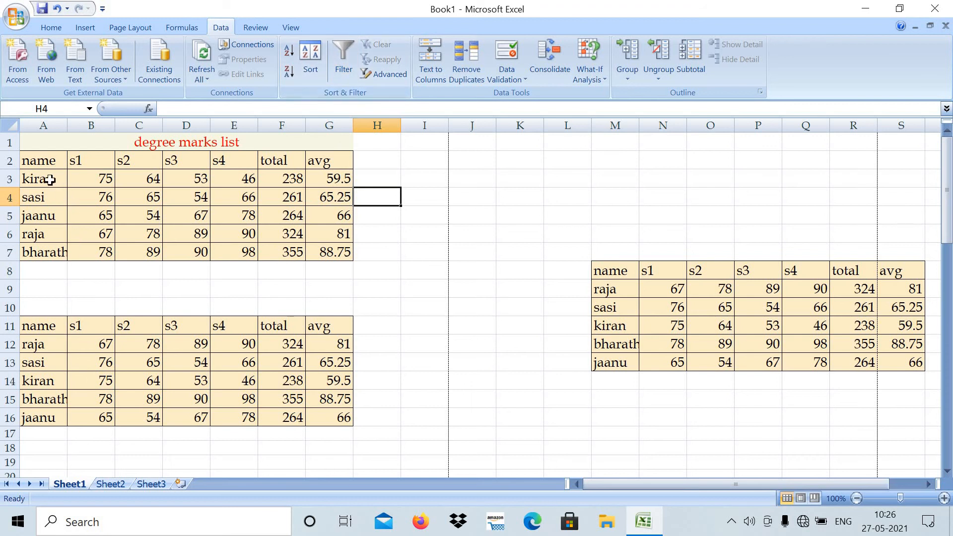
# - Turn on filtering for the degree marks list in A2:G7
pyautogui.moveTo(43, 160); pyautogui.dragTo(327, 254)
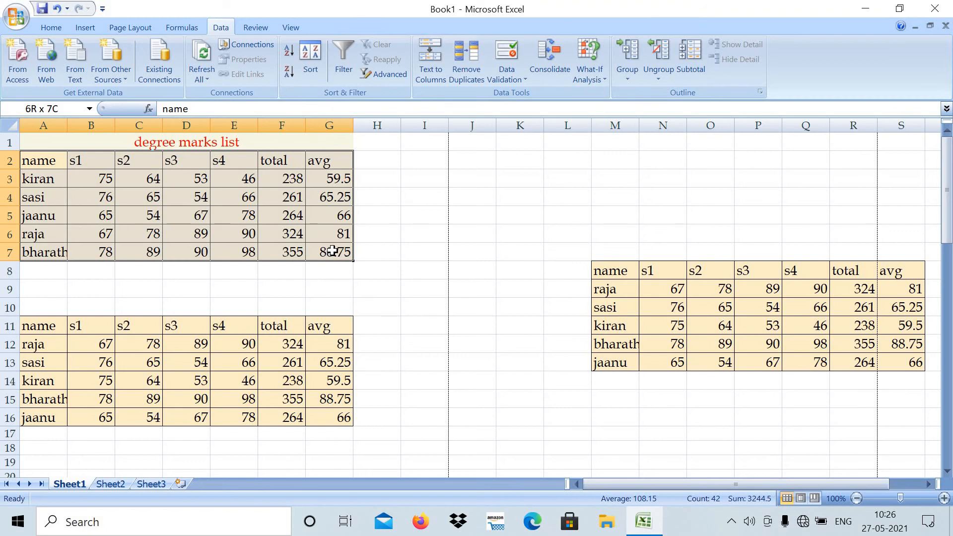
pyautogui.moveTo(333, 251); pyautogui.dragTo(331, 251)
pyautogui.click(344, 51)
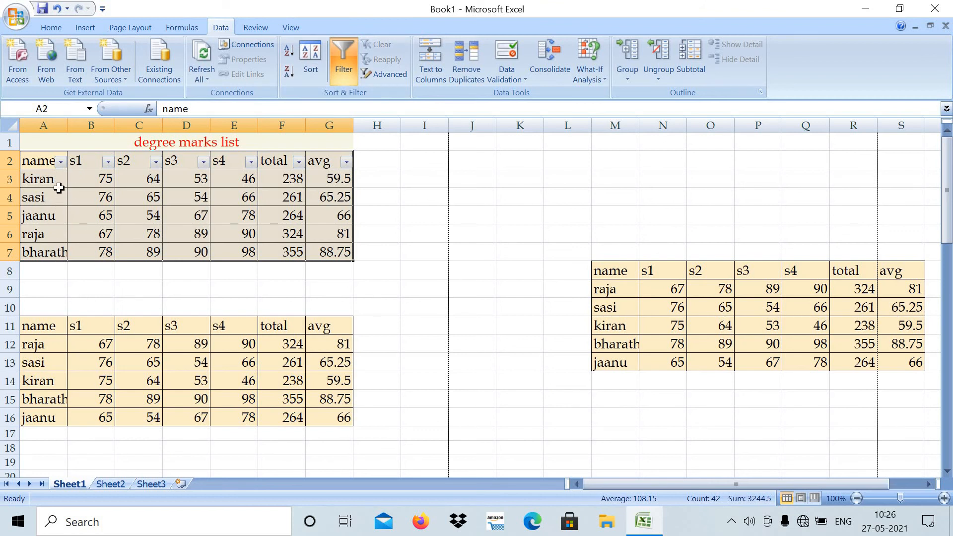
pyautogui.click(347, 70)
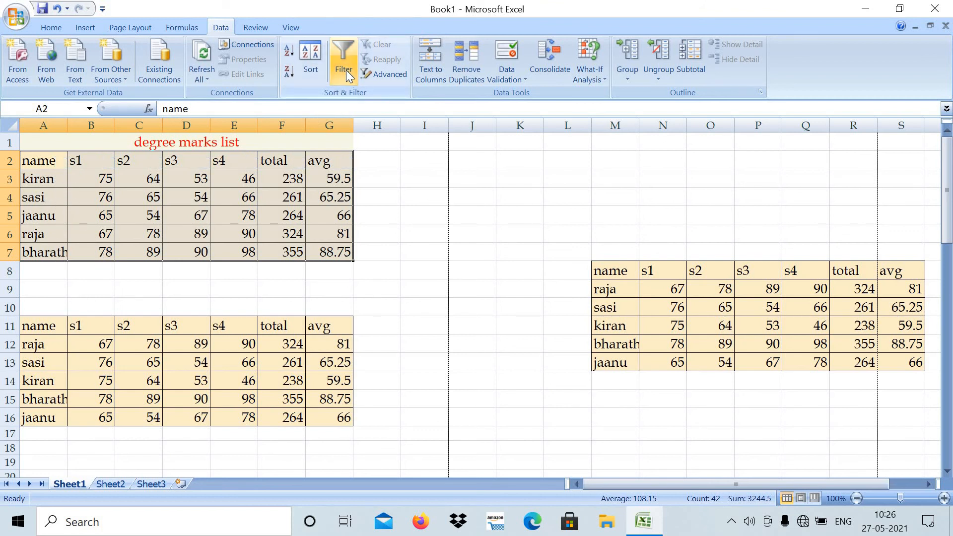
pyautogui.click(349, 75)
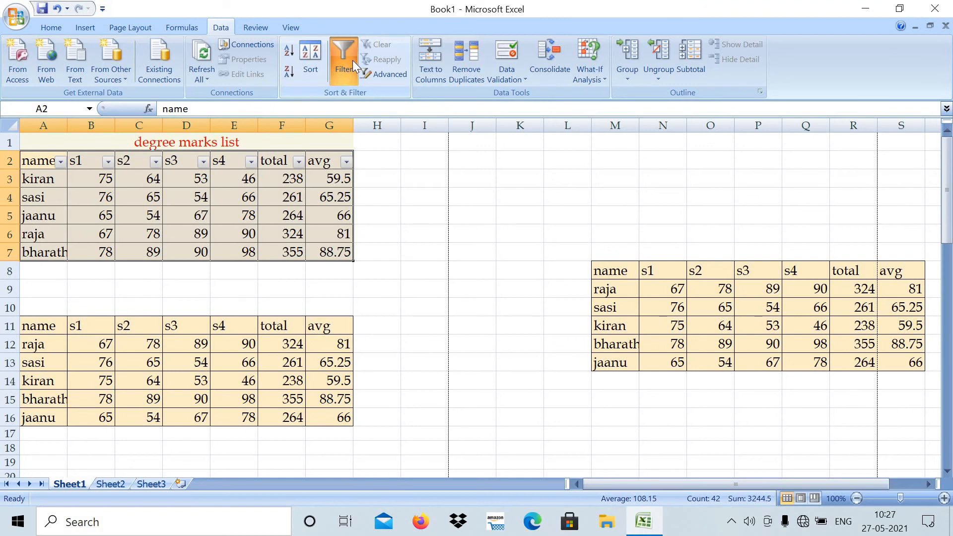
# - Filter the name column to hide the students whose totals are 264 and 324
pyautogui.click(60, 163)
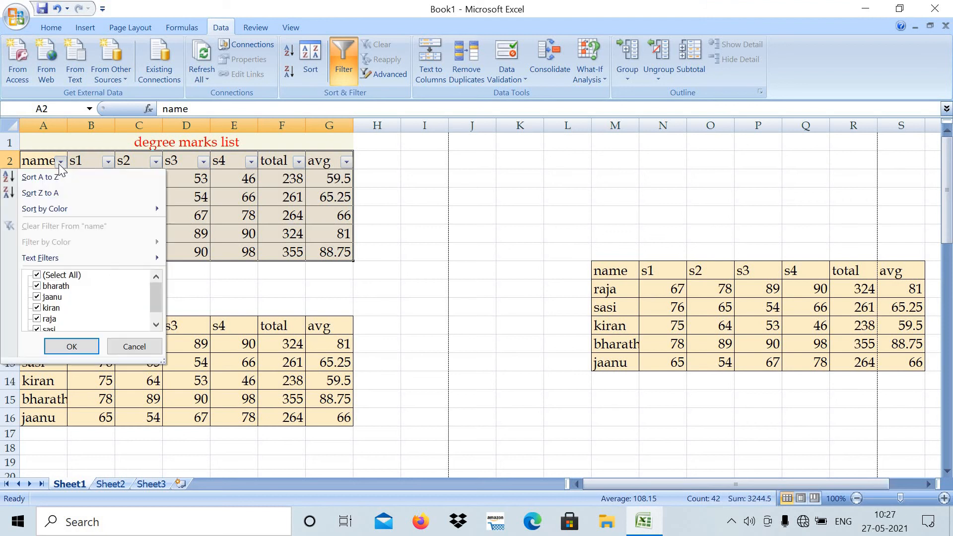
pyautogui.click(51, 296)
pyautogui.click(49, 319)
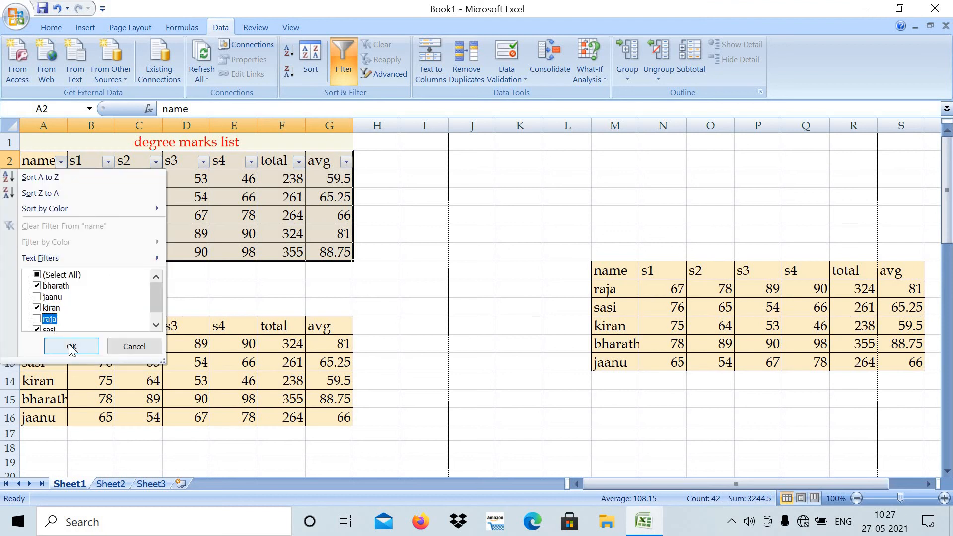
pyautogui.click(69, 346)
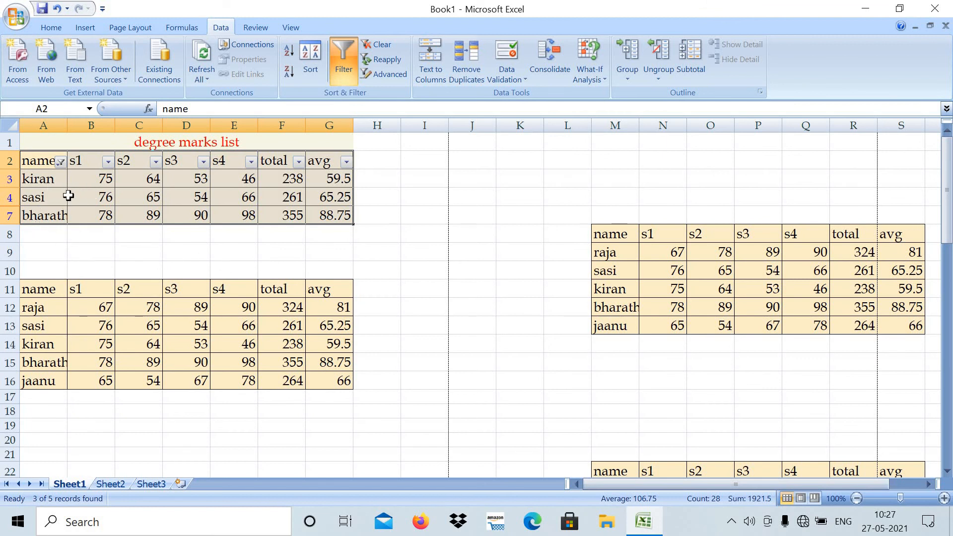
pyautogui.click(299, 162)
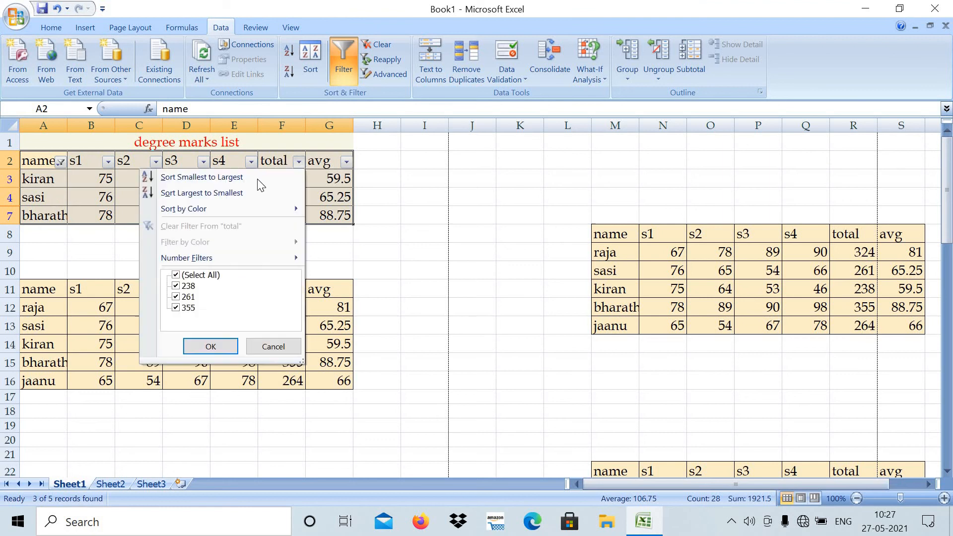
pyautogui.click(209, 277)
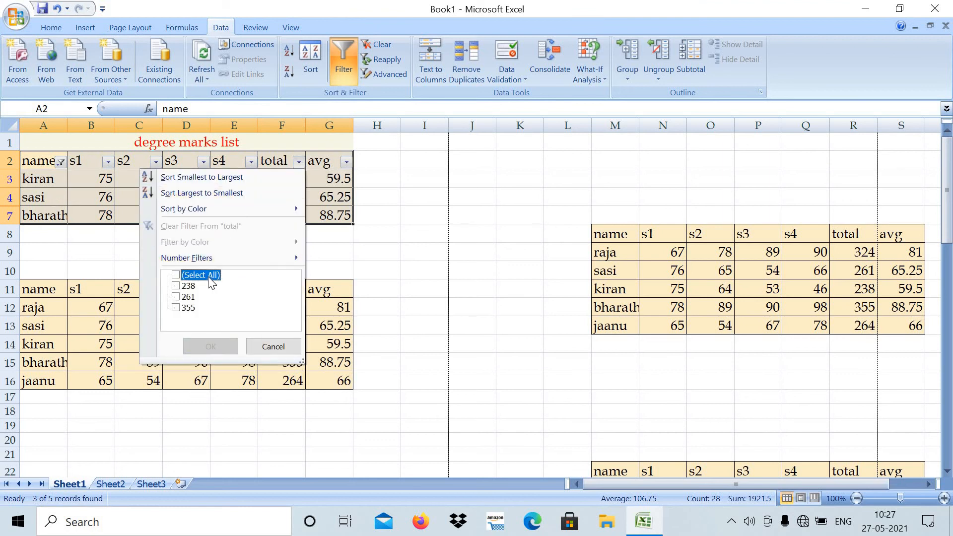
pyautogui.click(208, 273)
pyautogui.click(273, 347)
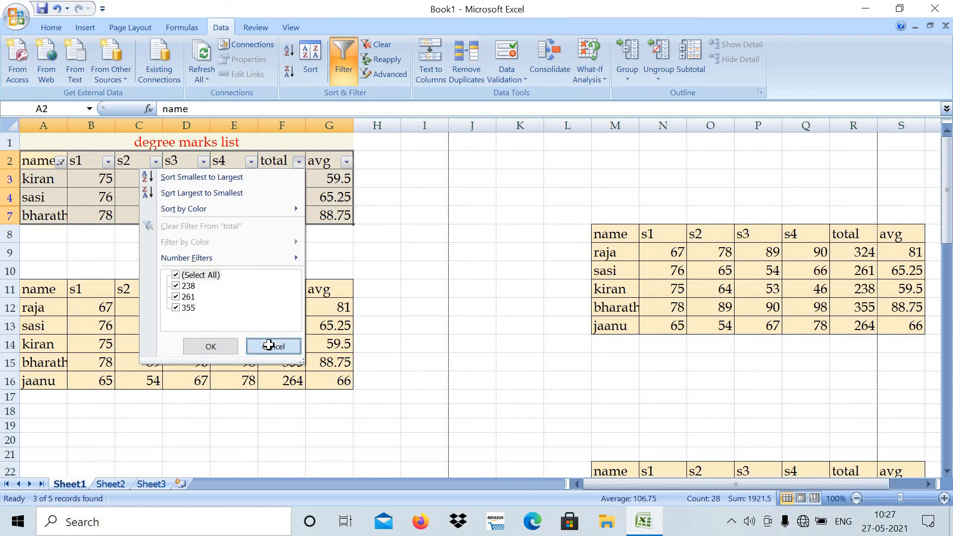
# - Reset the name column's filter to include all students
pyautogui.click(60, 162)
pyautogui.click(60, 276)
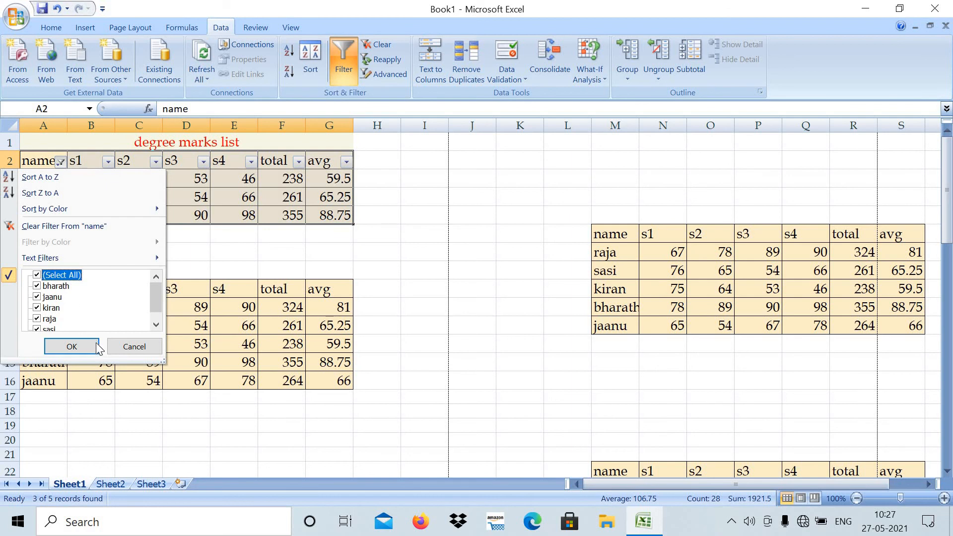
pyautogui.click(72, 347)
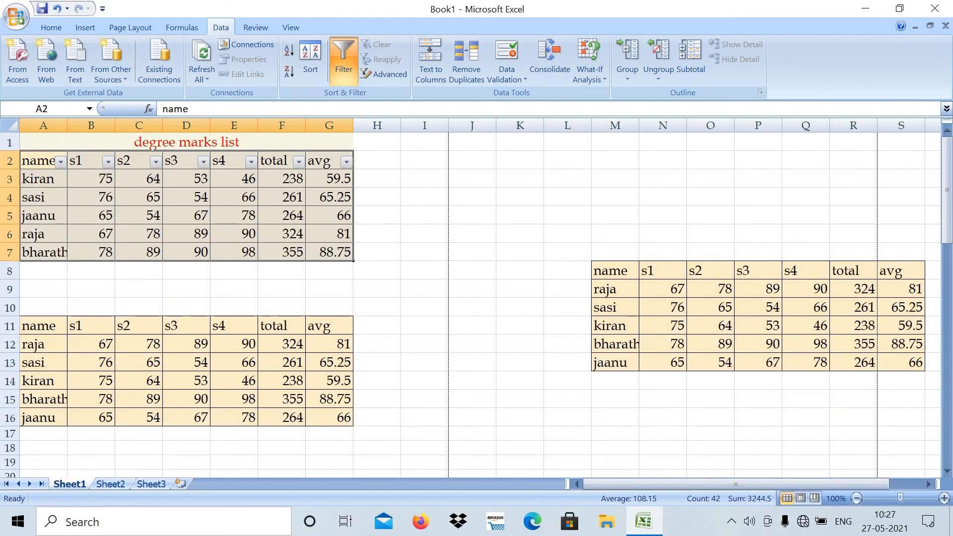
# - Filter the total column to show only the totals 324 and 355
pyautogui.click(298, 162)
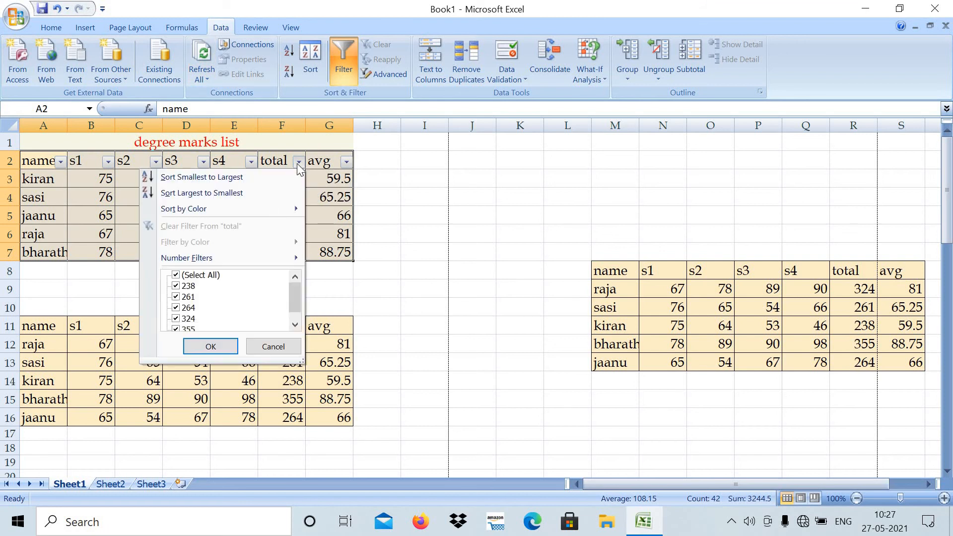
pyautogui.click(188, 308)
pyautogui.click(185, 287)
pyautogui.click(188, 296)
pyautogui.click(204, 347)
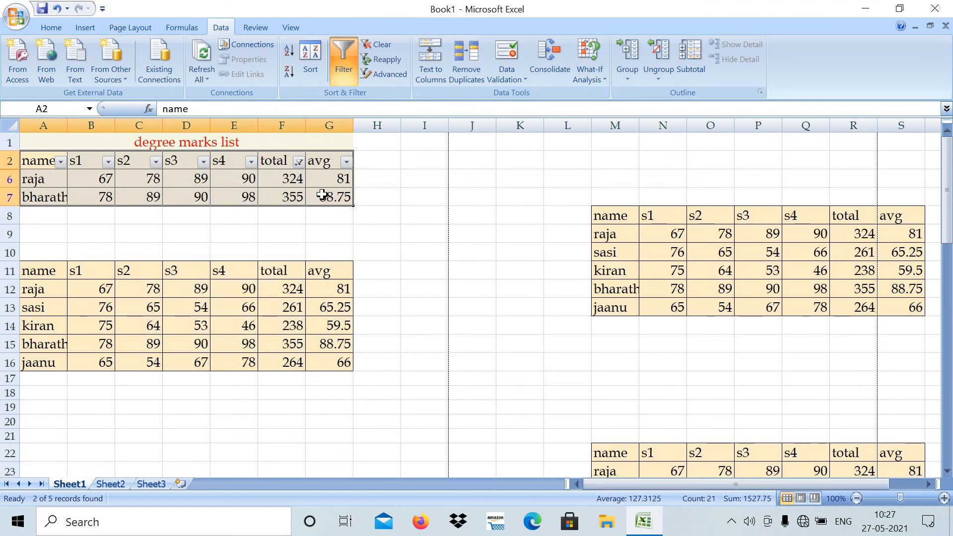
# - Reset the total column's filter to include all totals
pyautogui.click(298, 163)
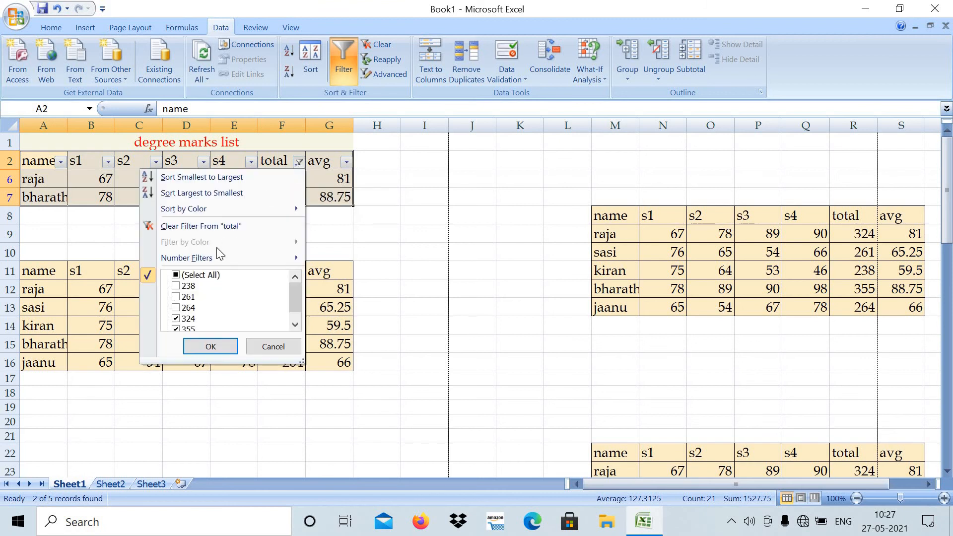
pyautogui.click(213, 276)
pyautogui.click(212, 343)
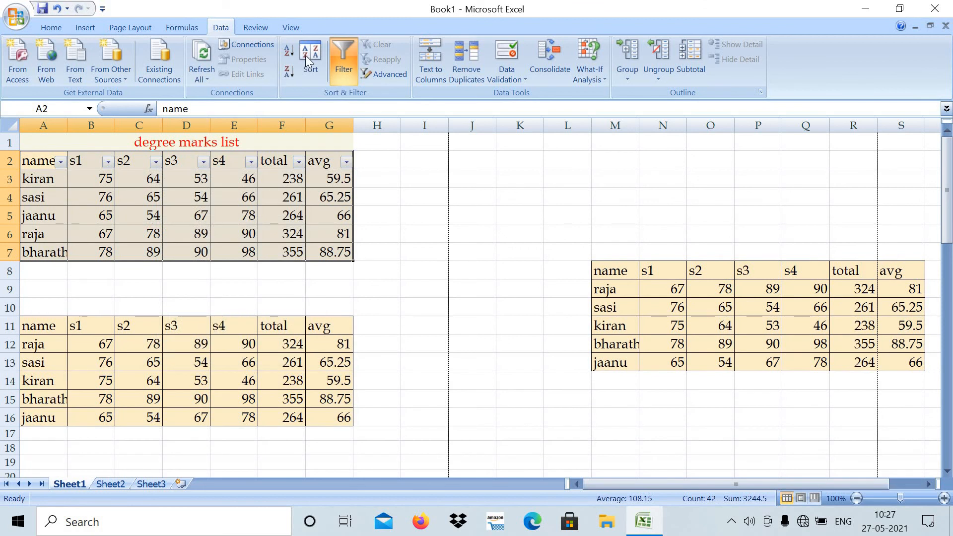
# - Turn off filtering for the degree marks list and deselect the range
pyautogui.click(346, 63)
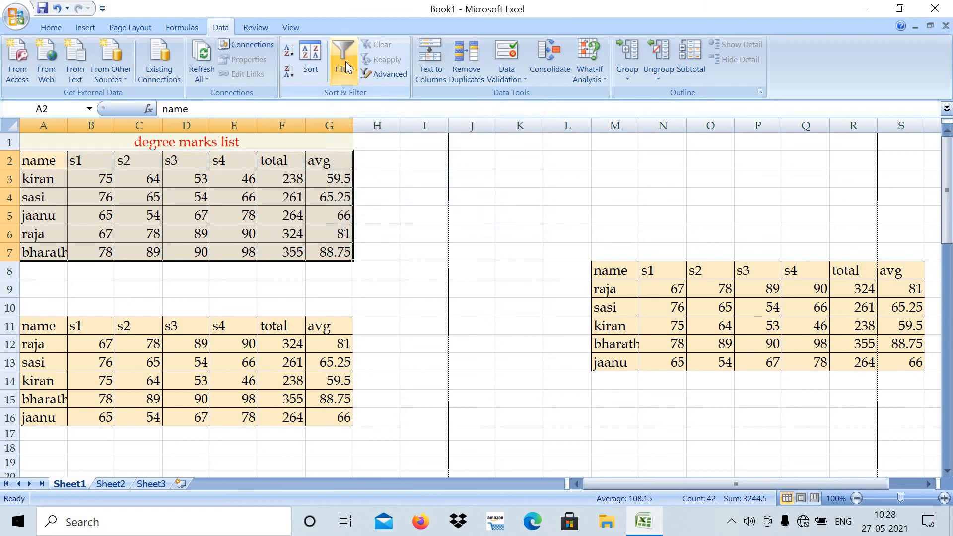
pyautogui.click(346, 61)
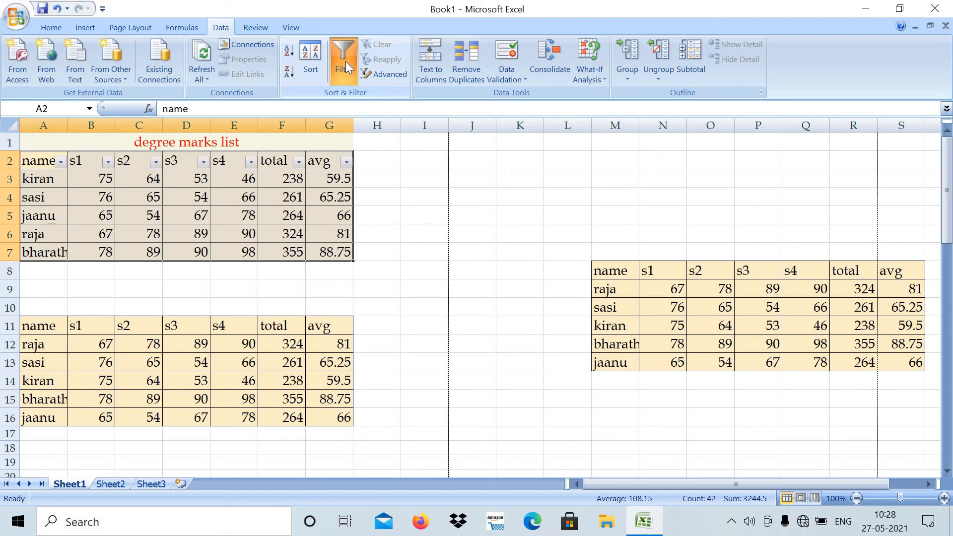
pyautogui.click(346, 61)
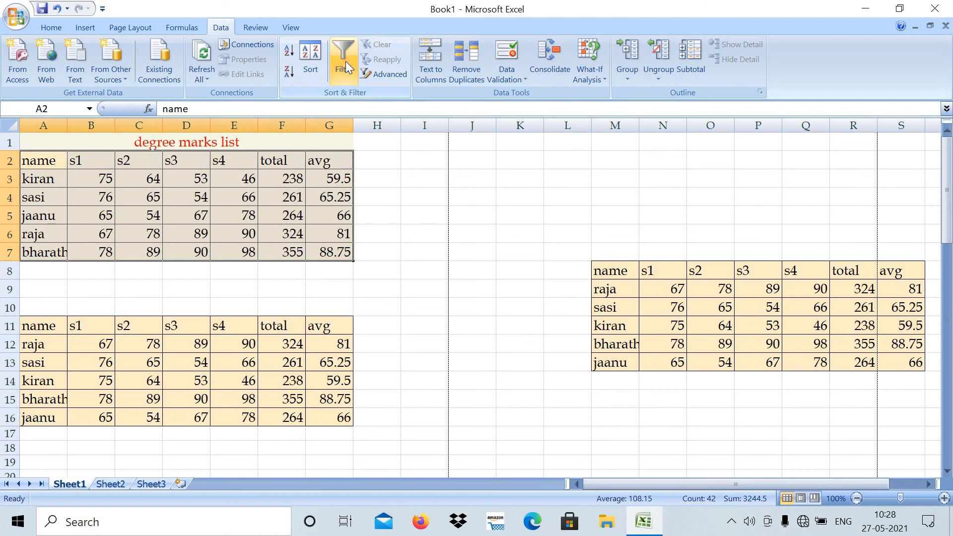
pyautogui.click(557, 419)
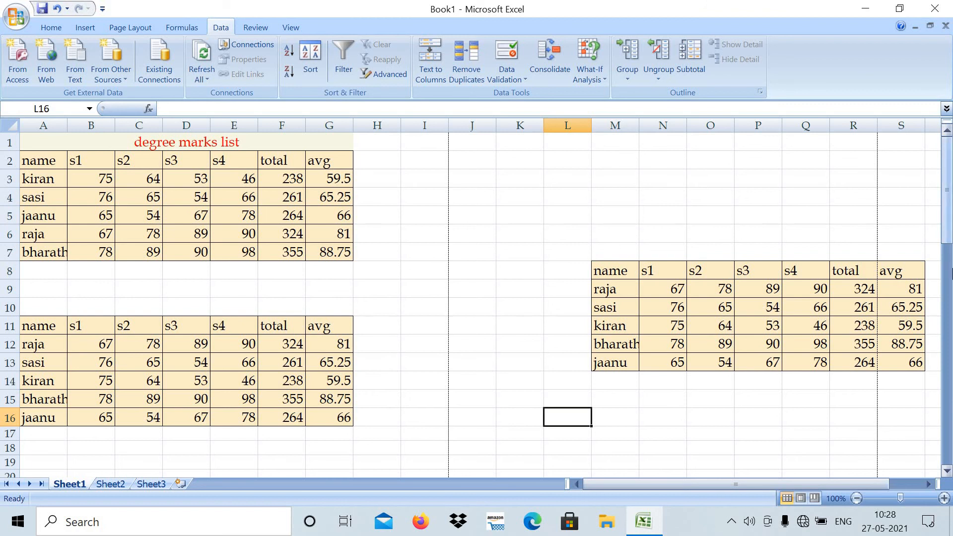
pyautogui.scroll(-2, 951, 272)
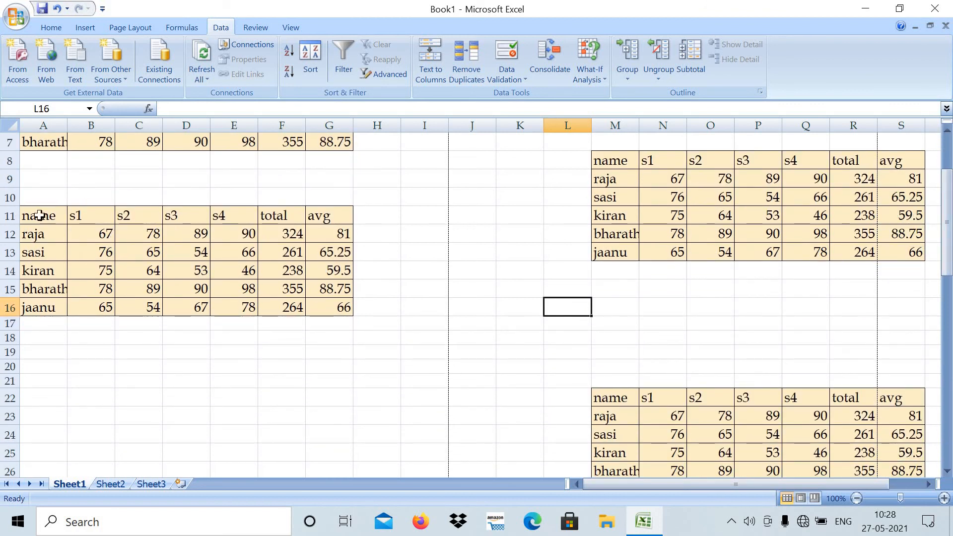
pyautogui.moveTo(40, 215); pyautogui.dragTo(322, 242)
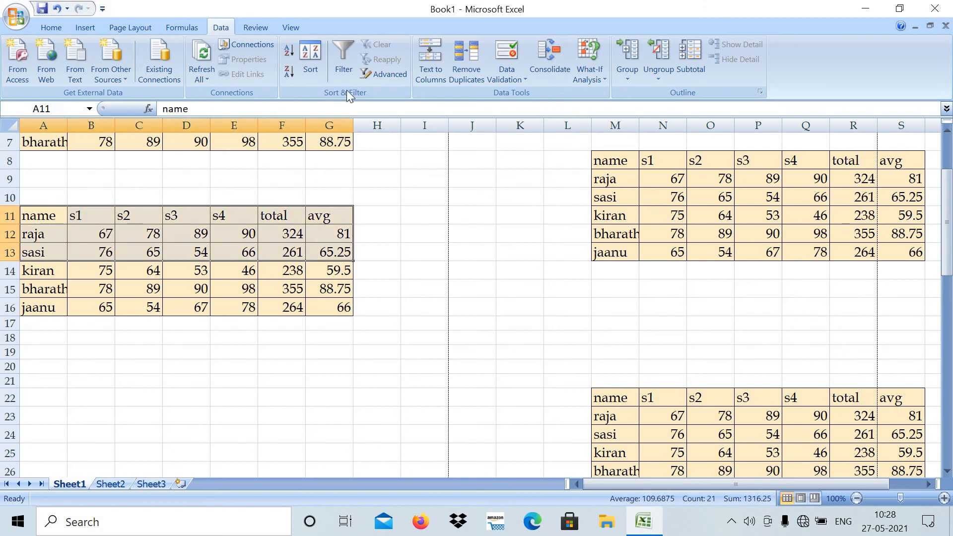
pyautogui.click(389, 73)
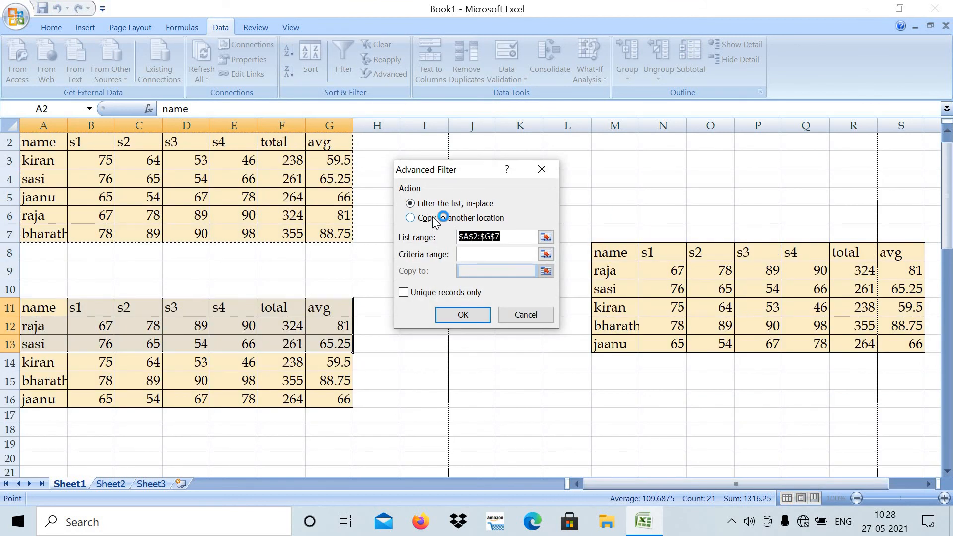
pyautogui.click(433, 218)
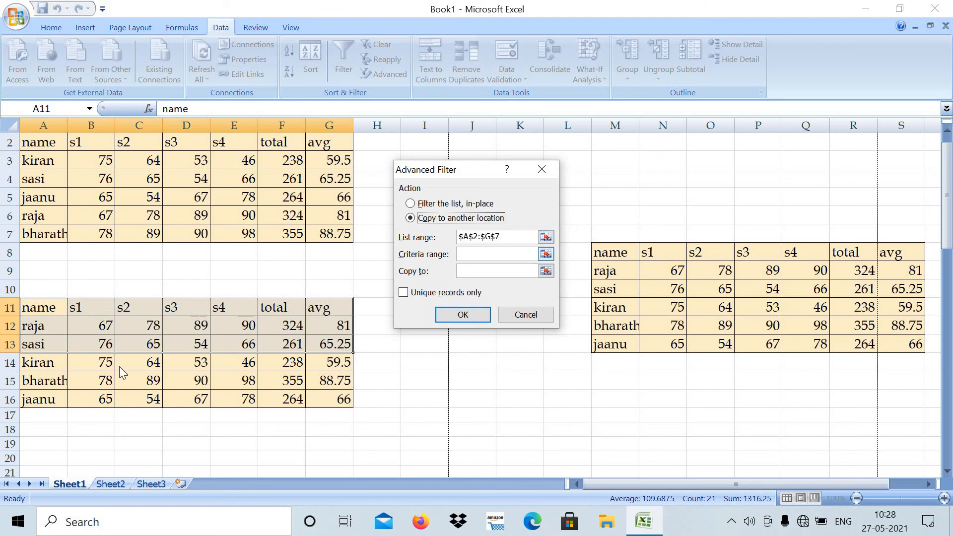
pyautogui.moveTo(508, 235); pyautogui.dragTo(440, 242)
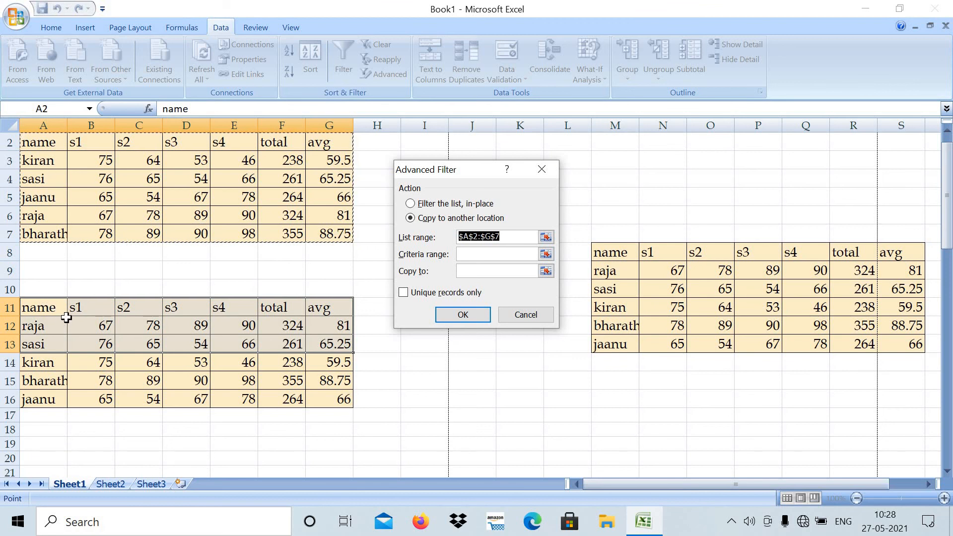
pyautogui.click(523, 313)
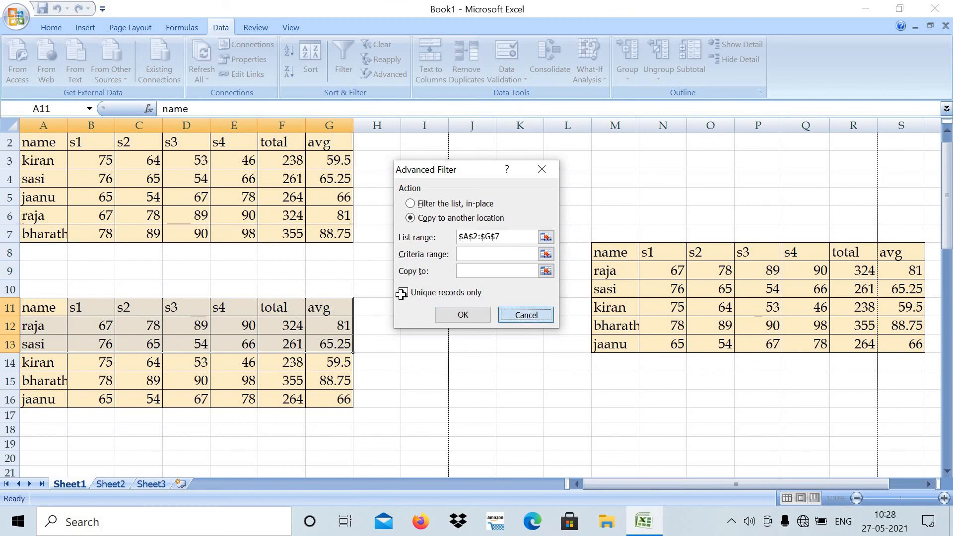
pyautogui.click(412, 274)
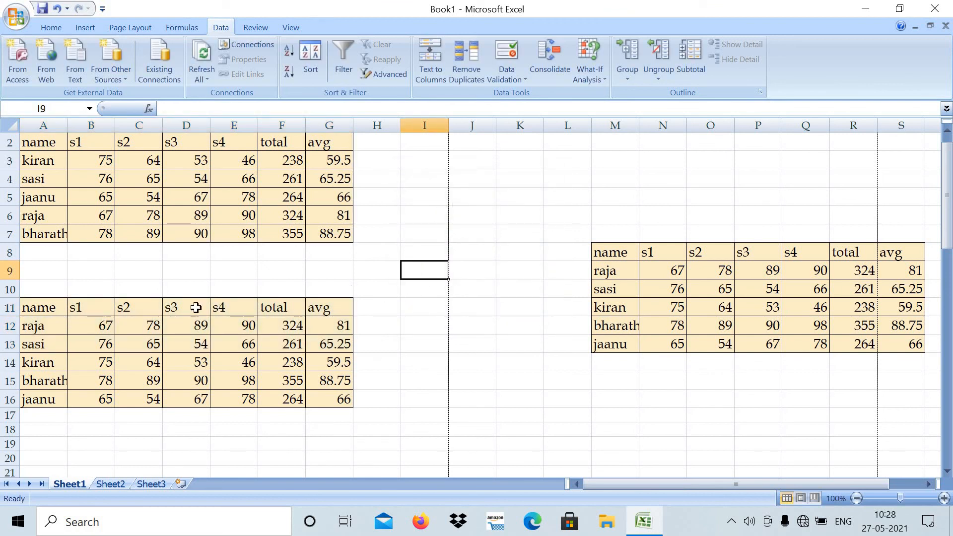
# - Start an advanced filter that copies to another location, with the list range set to A11:G13
pyautogui.moveTo(55, 314); pyautogui.dragTo(317, 342)
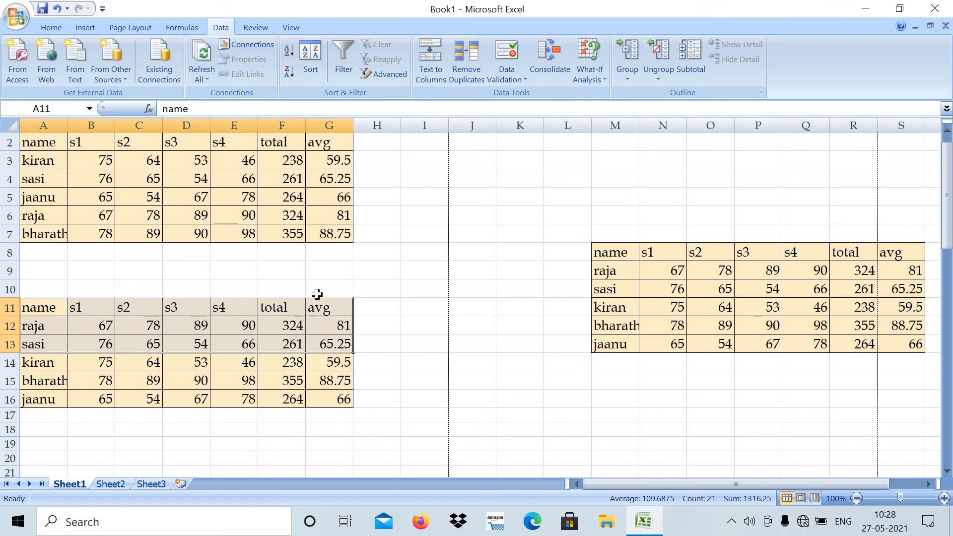
pyautogui.click(386, 73)
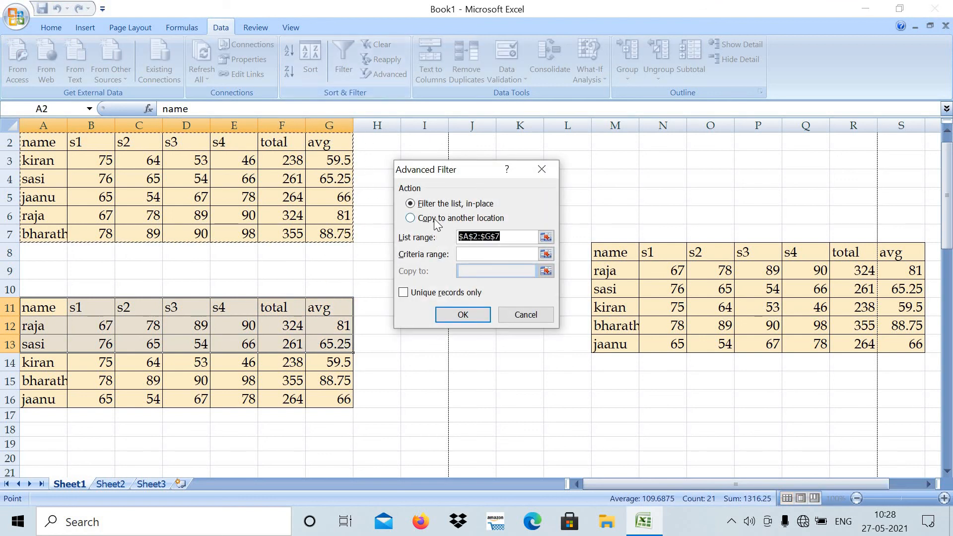
pyautogui.click(435, 219)
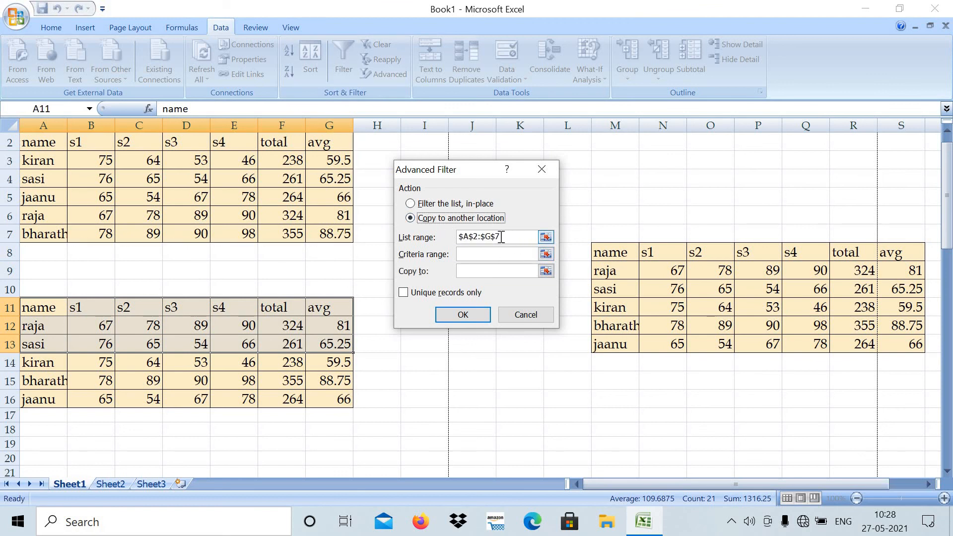
pyautogui.moveTo(502, 237); pyautogui.dragTo(449, 242)
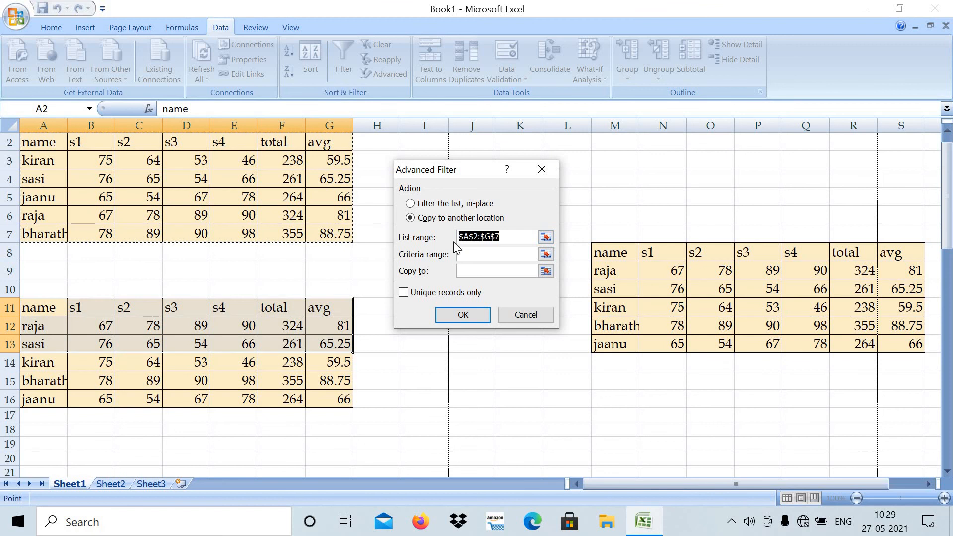
pyautogui.write('a11:')
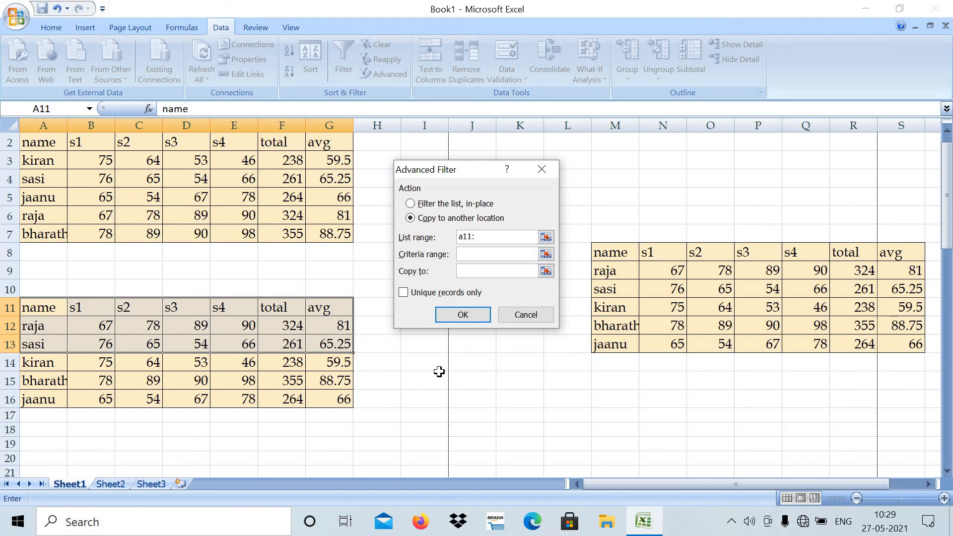
pyautogui.write('g13')
# - Set the advanced filter's criteria range to A11:G16 and its copy destination to A19, run it, and deselect the range
pyautogui.click(490, 255)
pyautogui.moveTo(33, 303); pyautogui.dragTo(334, 399)
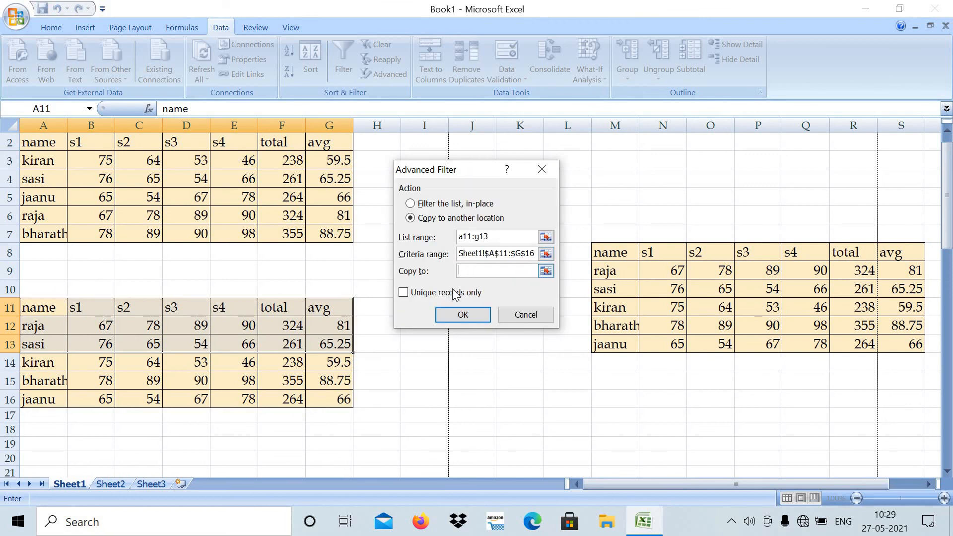
pyautogui.click(39, 446)
pyautogui.click(455, 316)
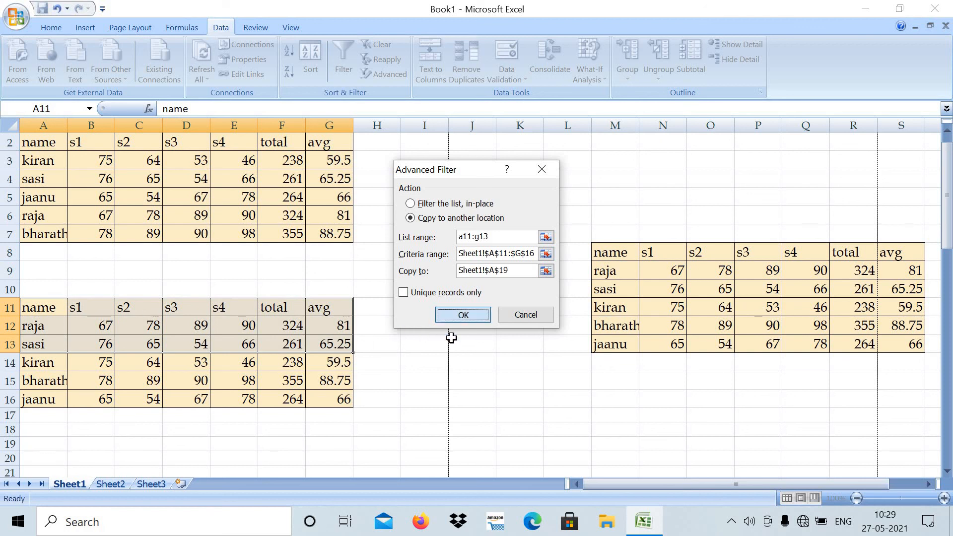
pyautogui.moveTo(948, 246)
pyautogui.mouseDown()
pyautogui.moveTo(949, 311)
pyautogui.moveTo(949, 237)
pyautogui.mouseUp()
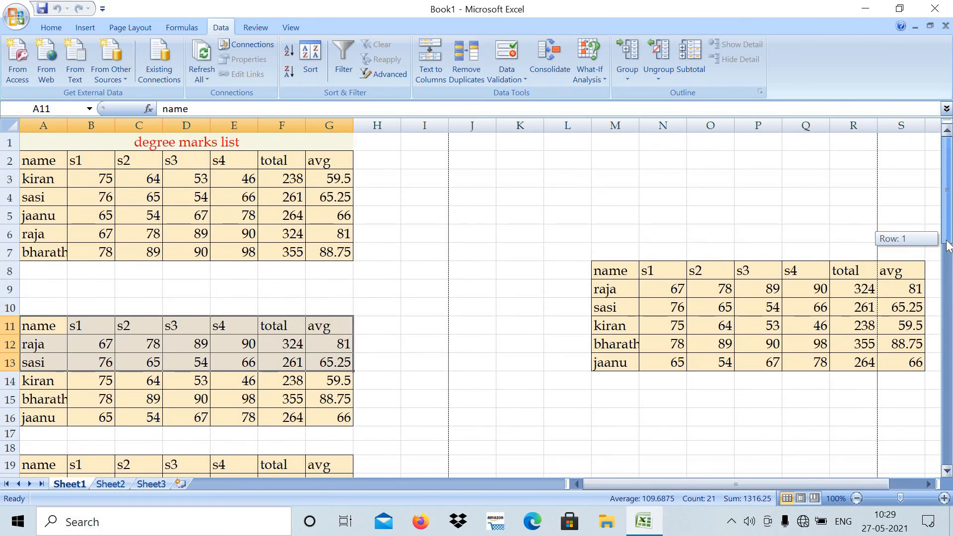
pyautogui.moveTo(948, 245); pyautogui.dragTo(479, 219)
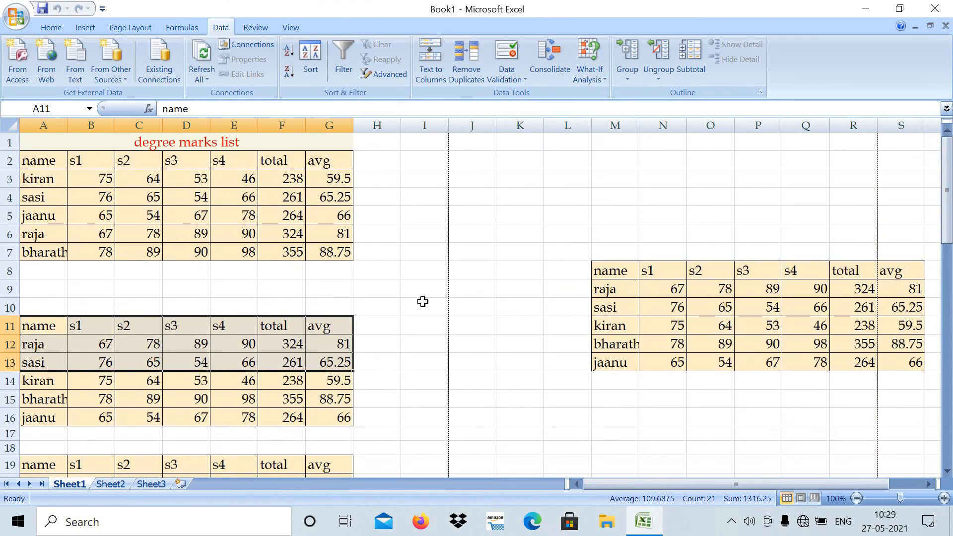
pyautogui.click(268, 292)
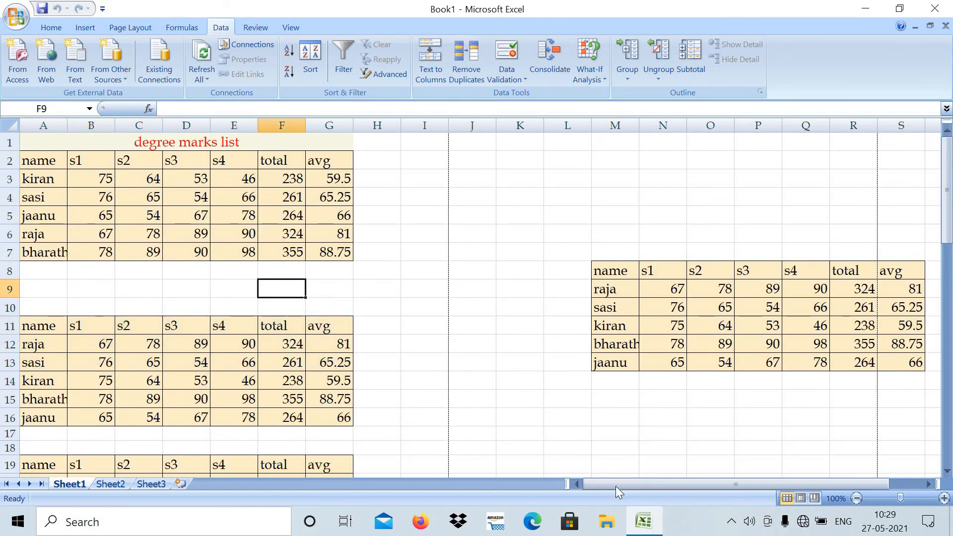
# - Copy the marks table in M8:S13 and paste it directly underneath, starting at cell M14
pyautogui.moveTo(616, 487); pyautogui.dragTo(779, 480)
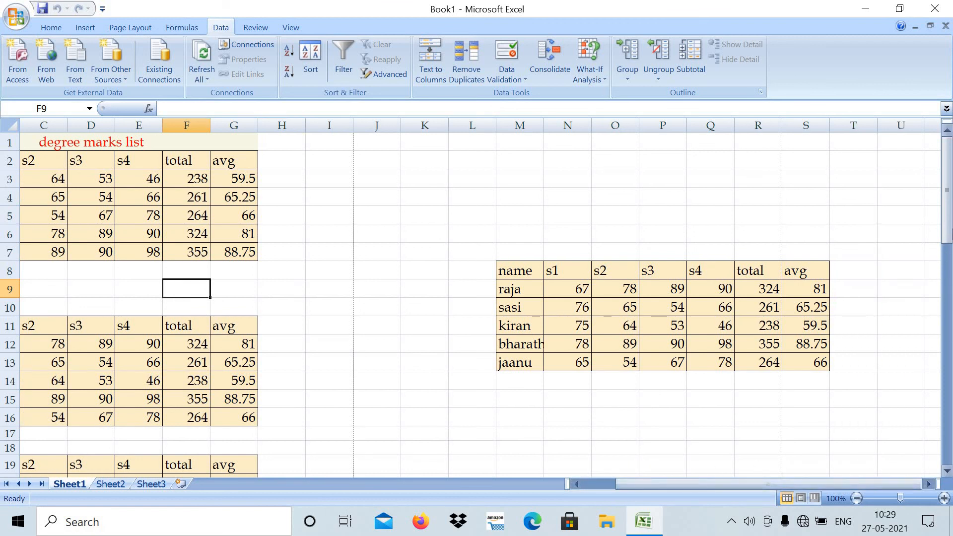
pyautogui.moveTo(948, 229); pyautogui.dragTo(942, 155)
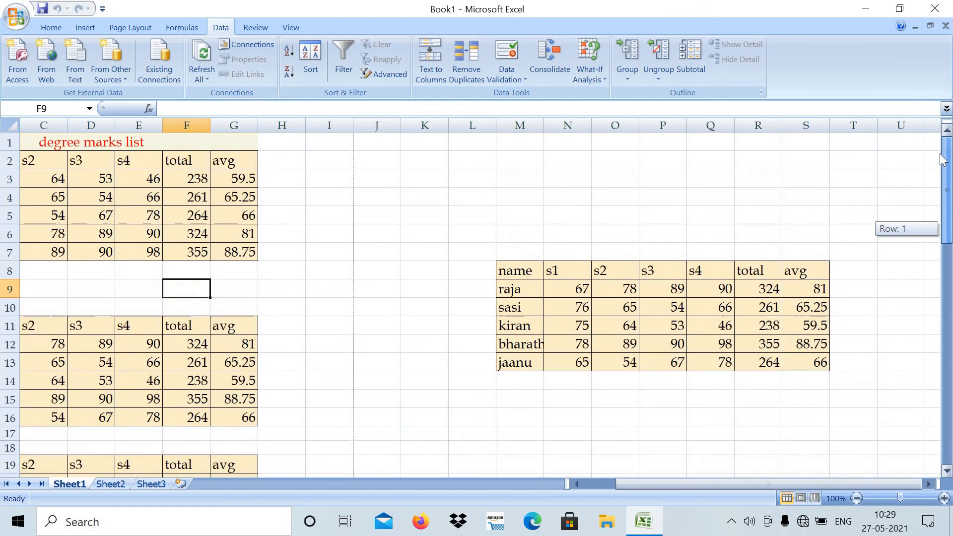
pyautogui.click(452, 226)
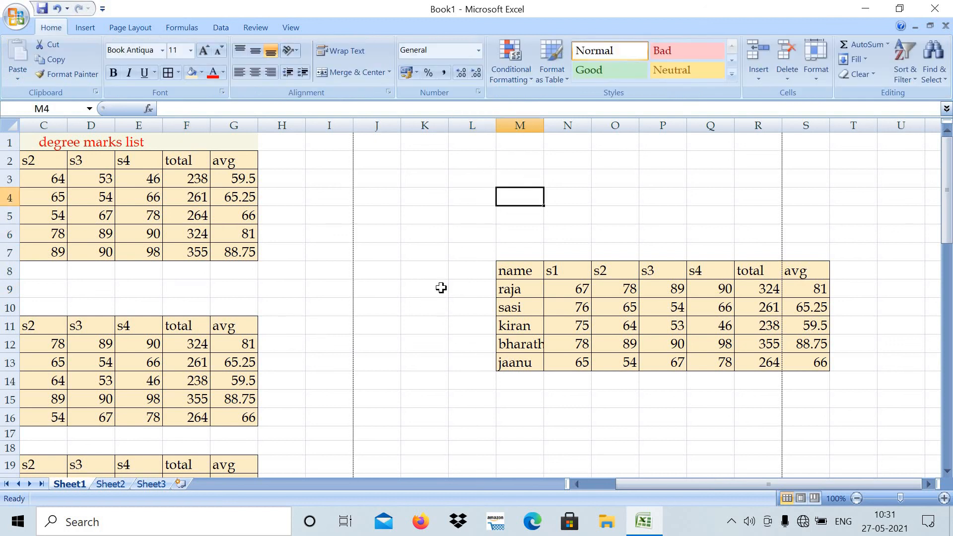
pyautogui.moveTo(511, 266)
pyautogui.mouseDown()
pyautogui.moveTo(516, 323)
pyautogui.moveTo(587, 362)
pyautogui.moveTo(797, 351)
pyautogui.mouseUp()
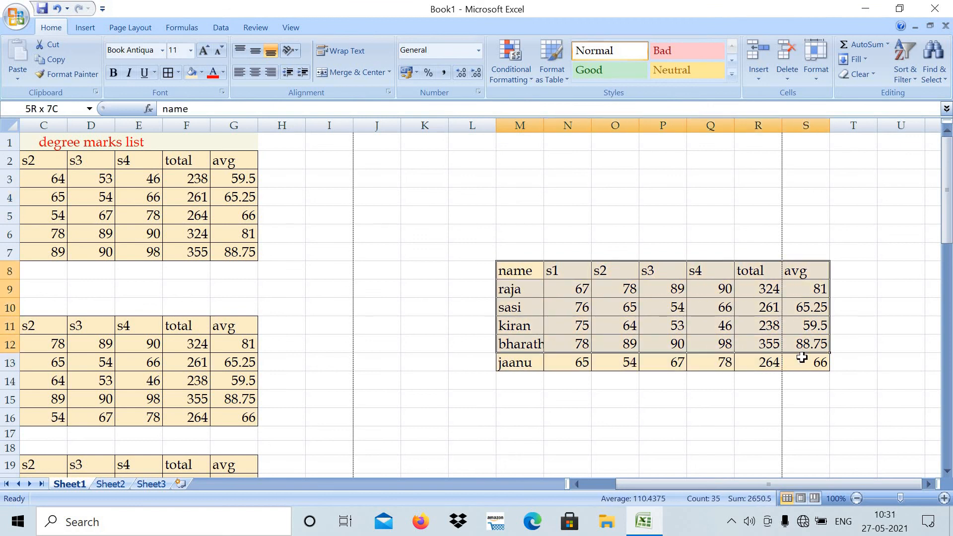
pyautogui.click(64, 56)
pyautogui.click(514, 377)
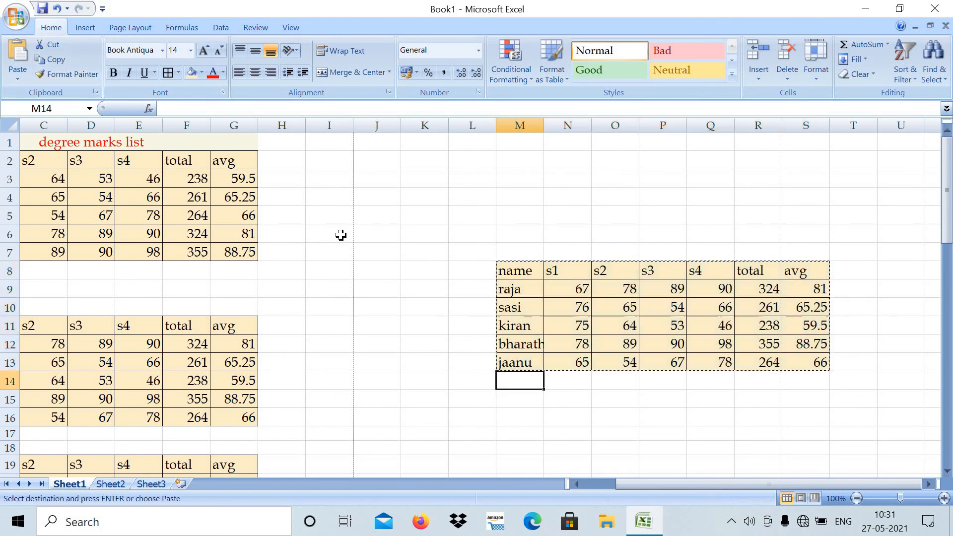
pyautogui.click(18, 79)
pyautogui.click(35, 95)
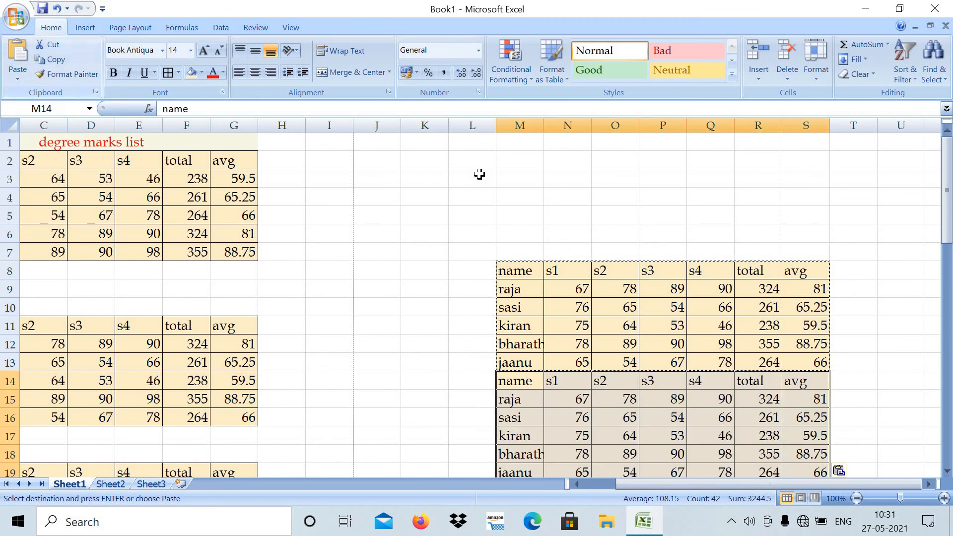
pyautogui.doubleClick(677, 308)
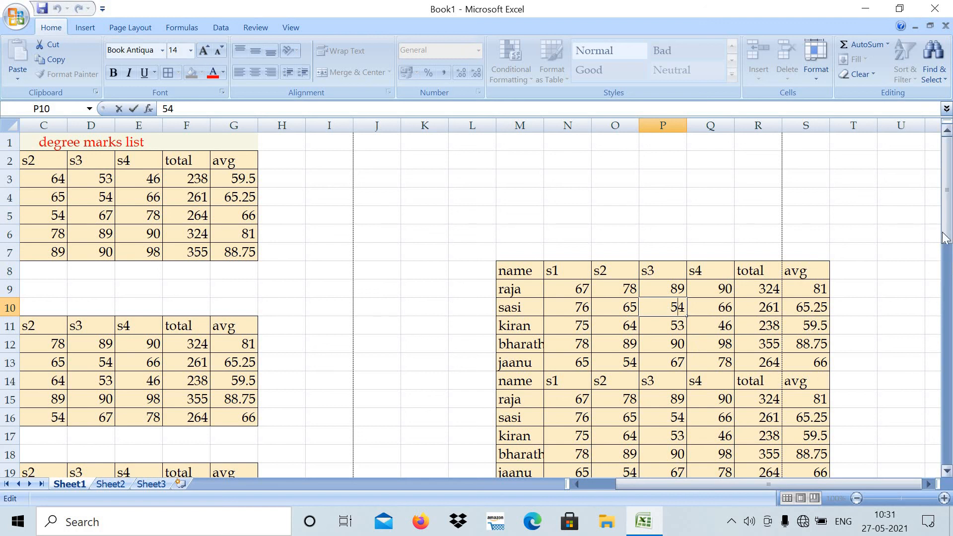
pyautogui.click(855, 230)
# - Remove duplicate rows from the stacked marks tables in M8:S19, comparing all columns and treating the first row as headers
pyautogui.moveTo(948, 243); pyautogui.dragTo(812, 416)
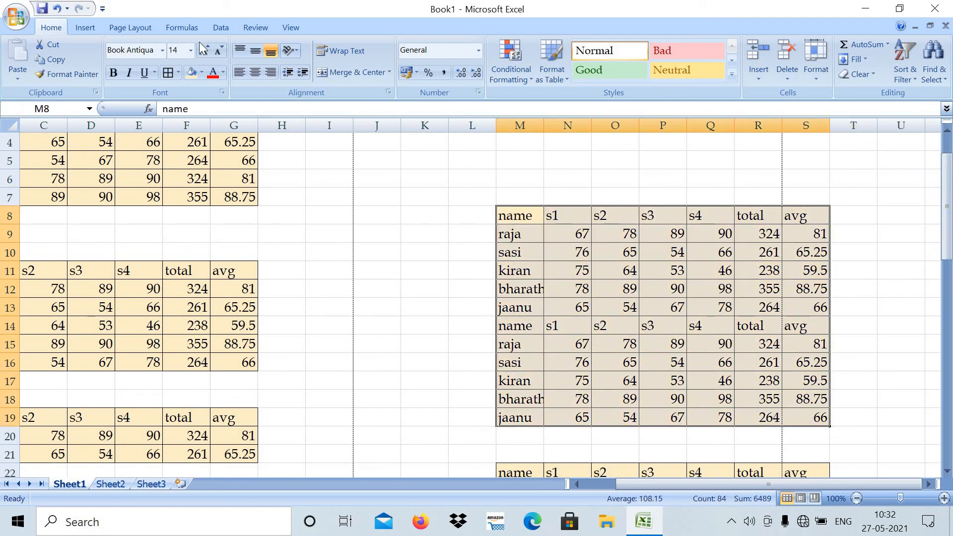
pyautogui.click(218, 26)
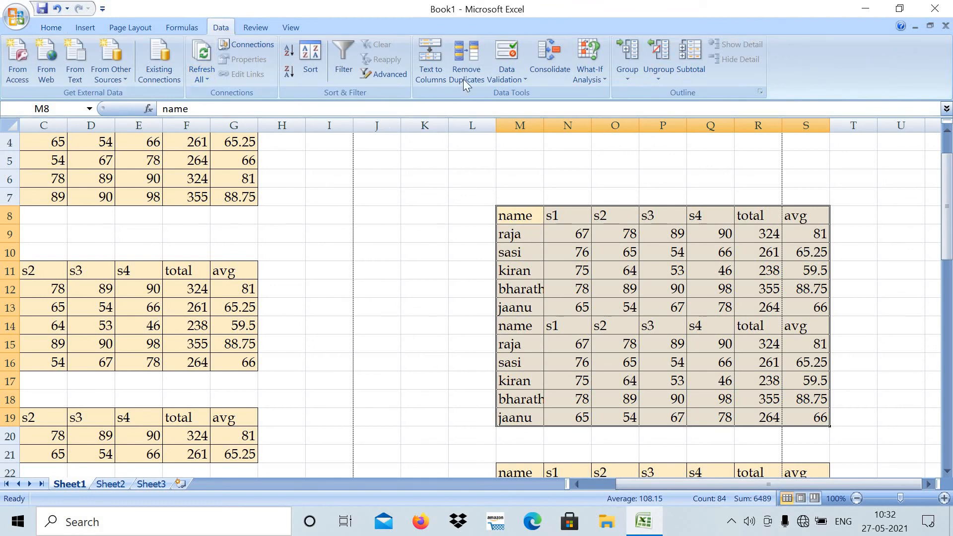
pyautogui.click(467, 59)
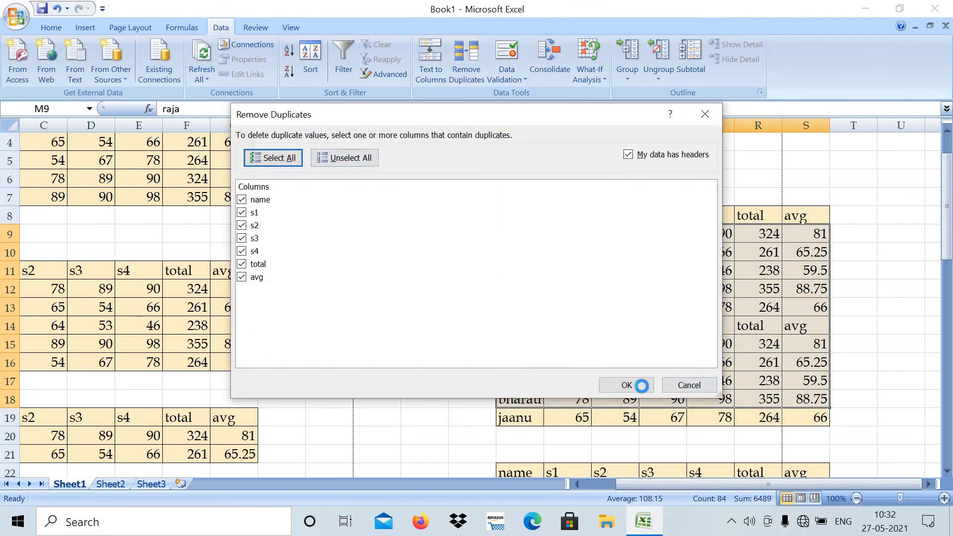
pyautogui.click(642, 385)
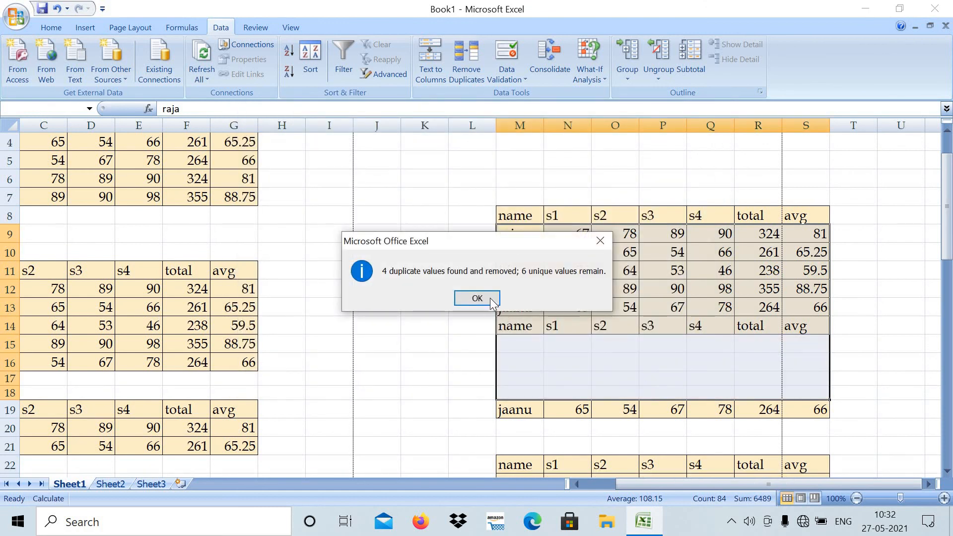
pyautogui.click(477, 298)
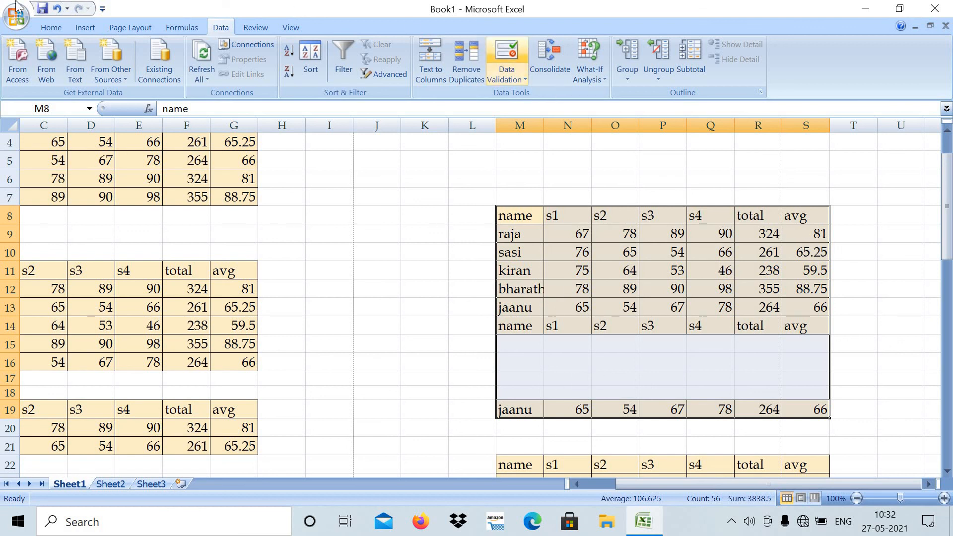
# - Undo the duplicate removal in the stacked marks tables and deselect the range
pyautogui.click(57, 8)
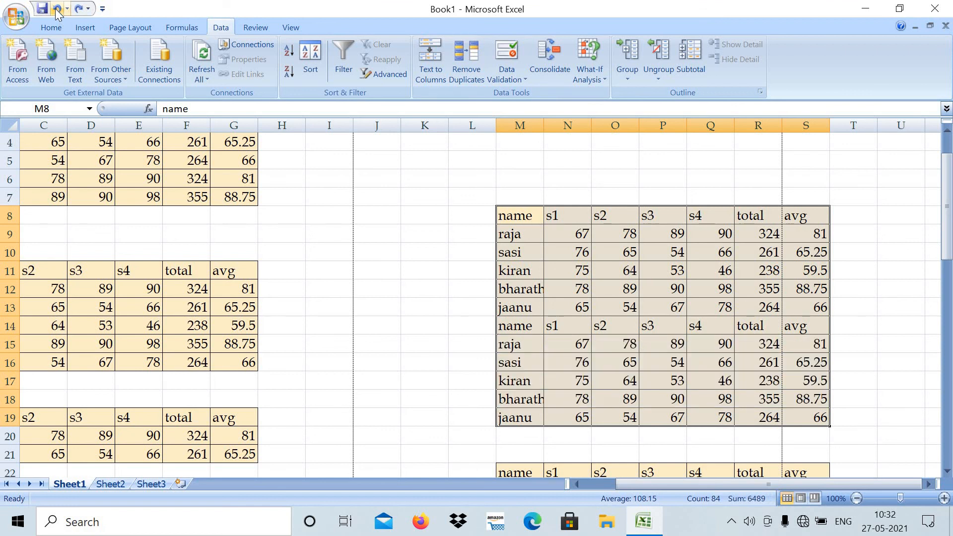
pyautogui.click(387, 200)
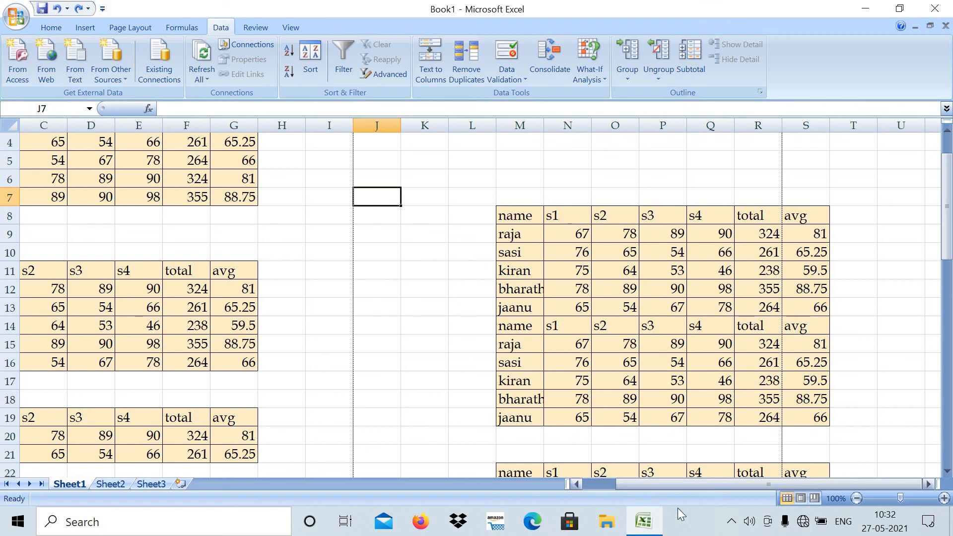
pyautogui.moveTo(834, 483); pyautogui.dragTo(652, 521)
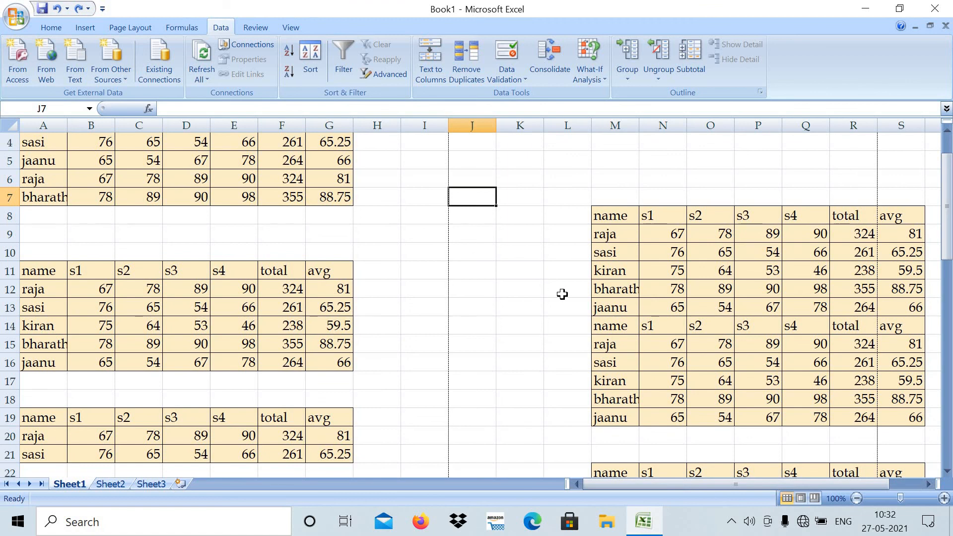